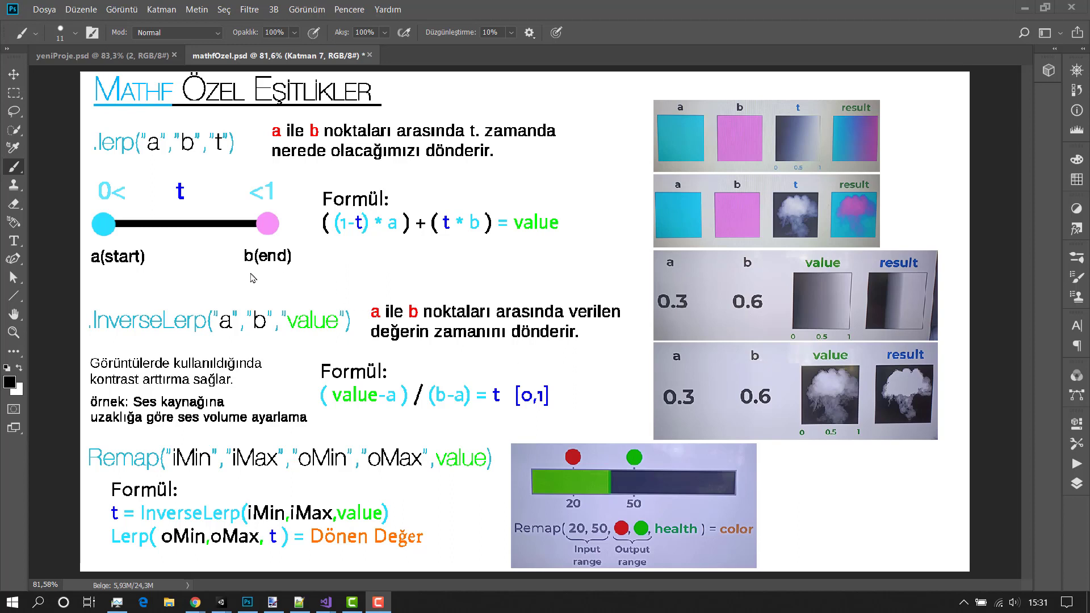
# Step: Paint a short black brush stroke under .lerp on the Photoshop slide
pyautogui.click(139, 175)
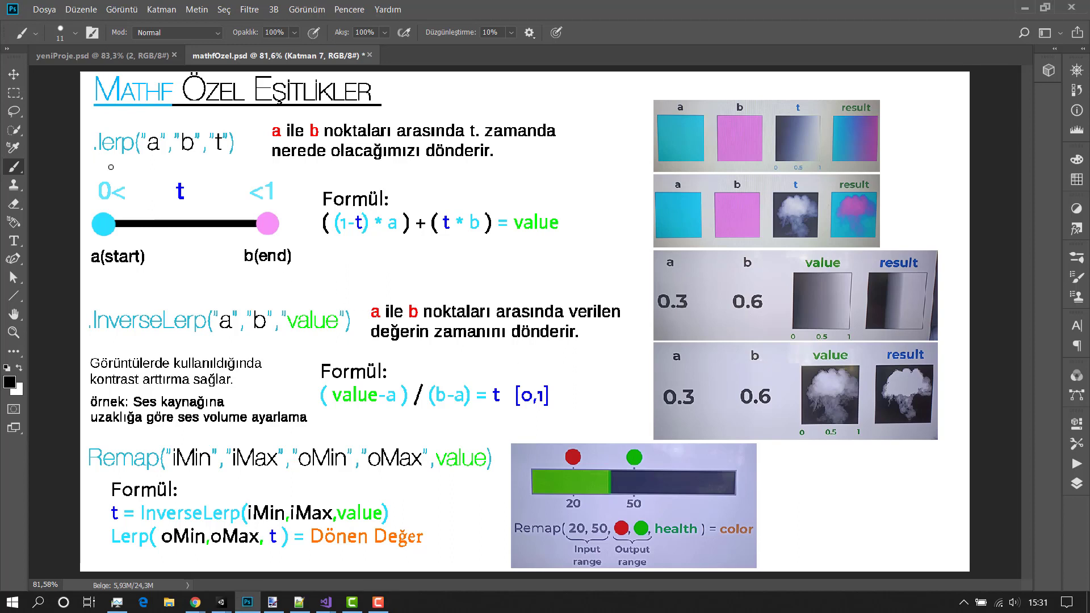
pyautogui.moveTo(94, 163); pyautogui.dragTo(128, 162)
# Step: Bring up the Lineer interpolasyon article and highlight 'dataların' and the phrase about producing new data
pyautogui.moveTo(202, 604)
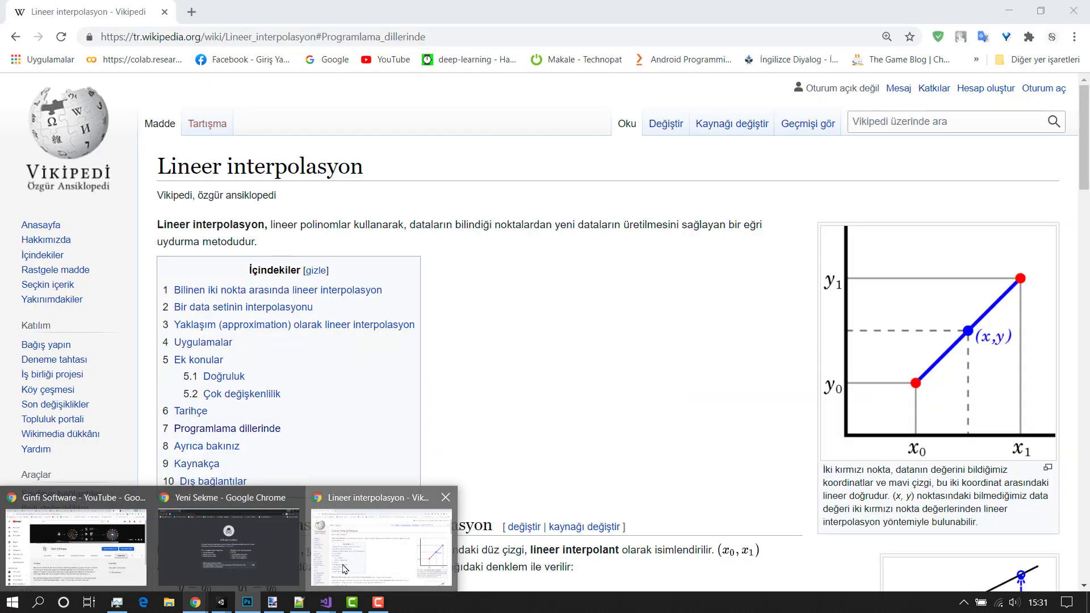
pyautogui.click(344, 568)
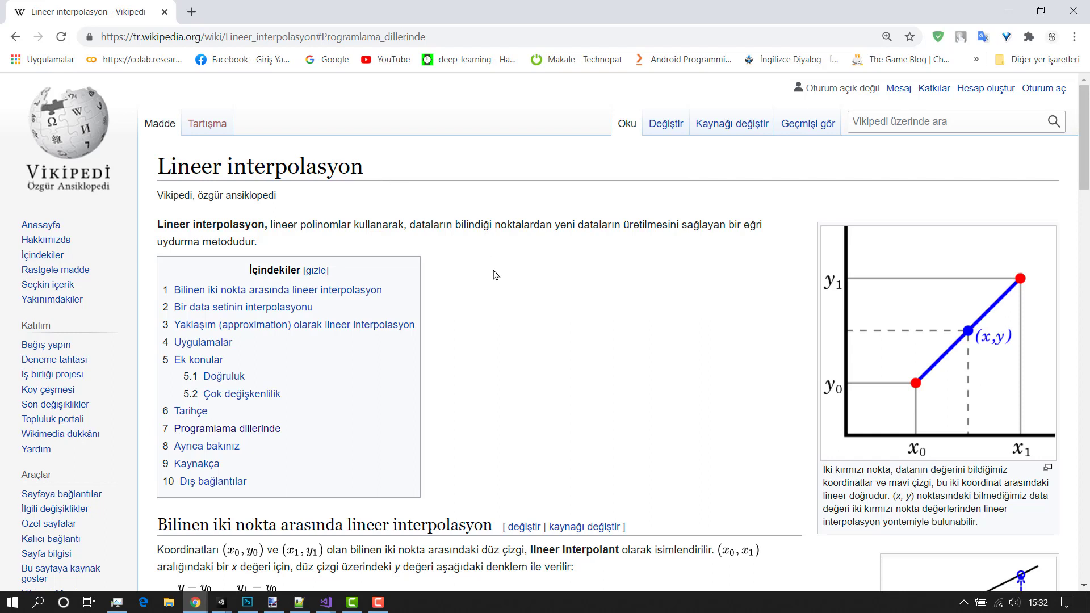
pyautogui.moveTo(407, 226); pyautogui.dragTo(460, 229)
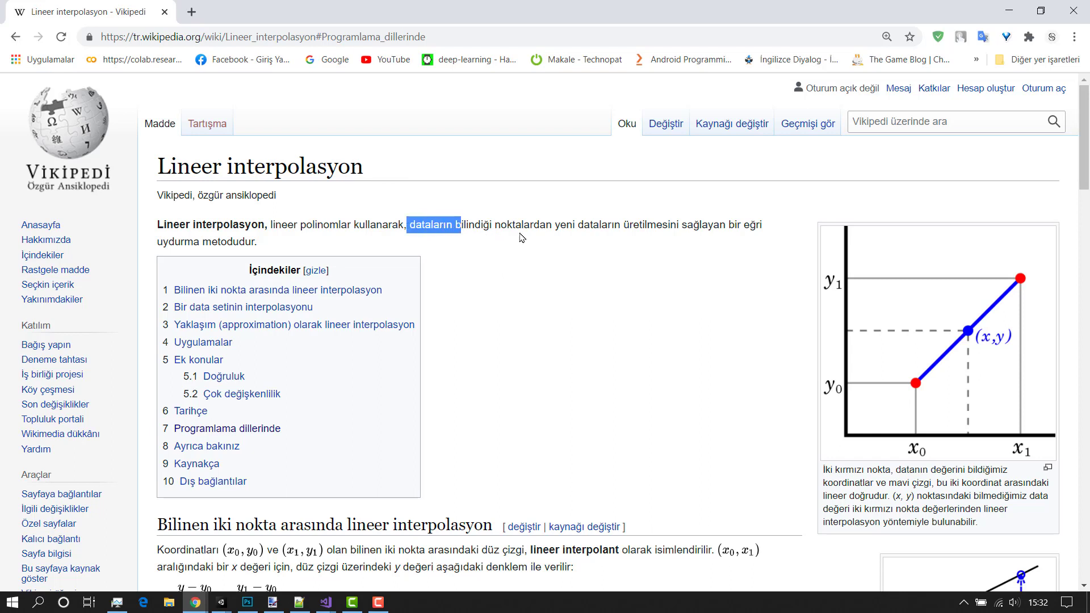
pyautogui.moveTo(555, 226)
pyautogui.mouseDown()
pyautogui.moveTo(747, 227)
pyautogui.moveTo(767, 238)
pyautogui.mouseUp()
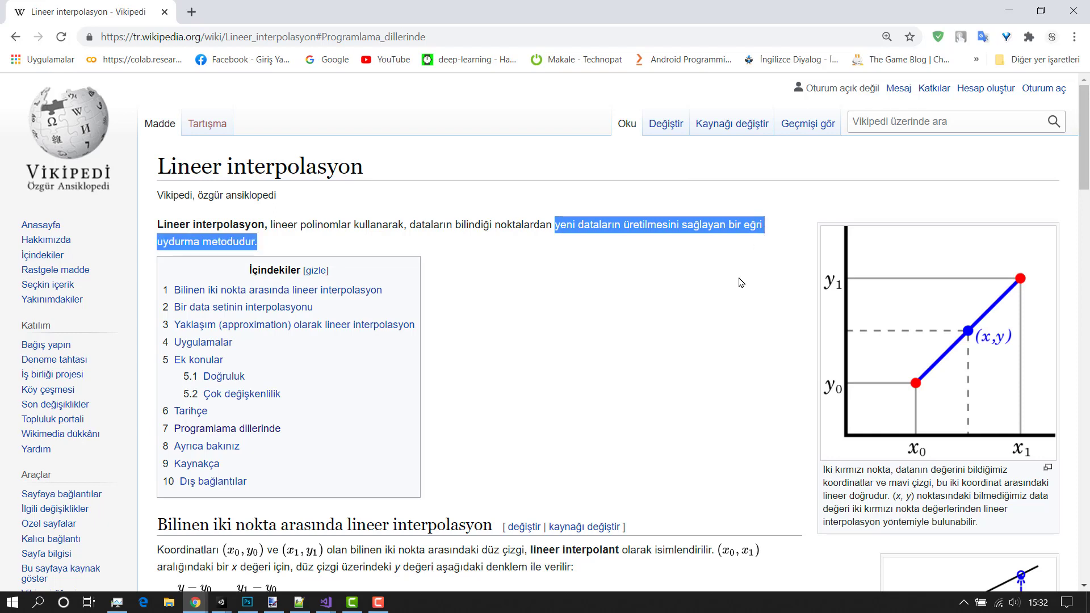
pyautogui.scroll(-1, 732, 292)
pyautogui.scroll(1, 732, 292)
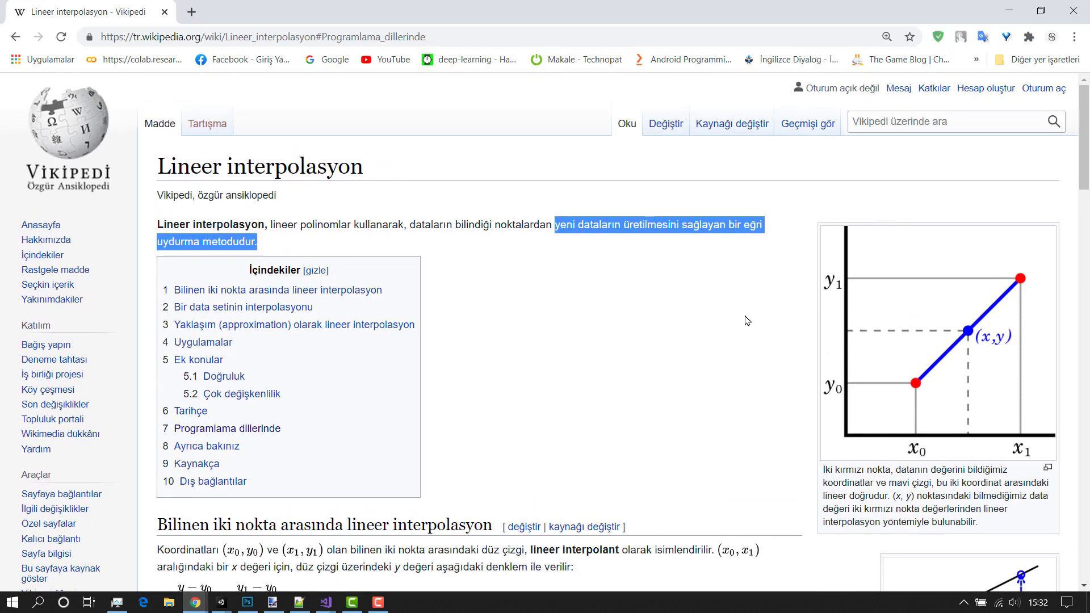
pyautogui.scroll(-1, 741, 319)
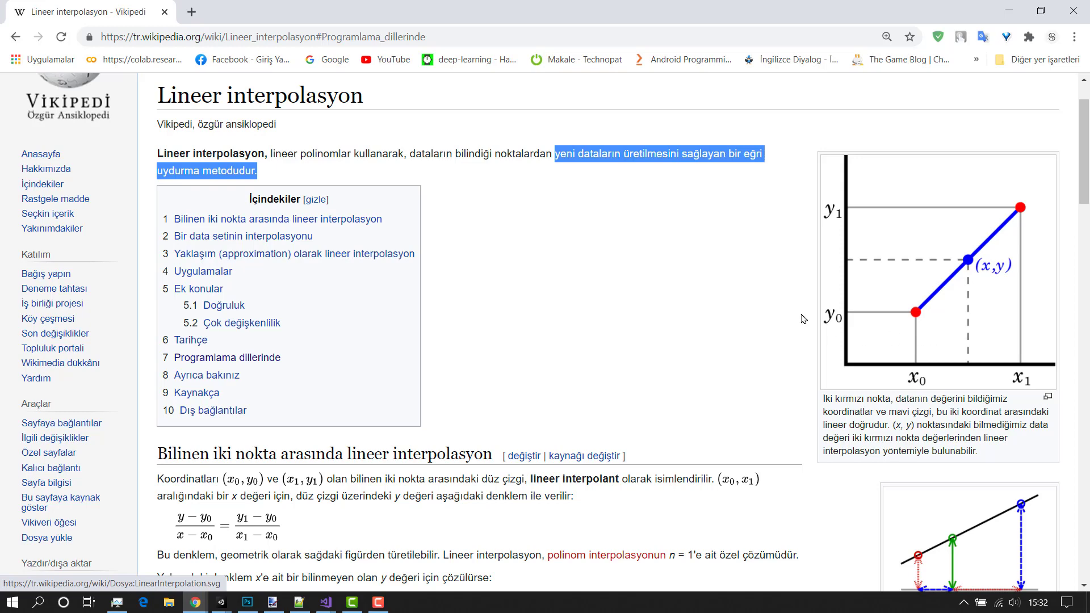
# Step: Scroll down to Uygulamalar and highlight the sentence about use in computer graphics
pyautogui.scroll(-1, 703, 303)
pyautogui.scroll(-2, 690, 273)
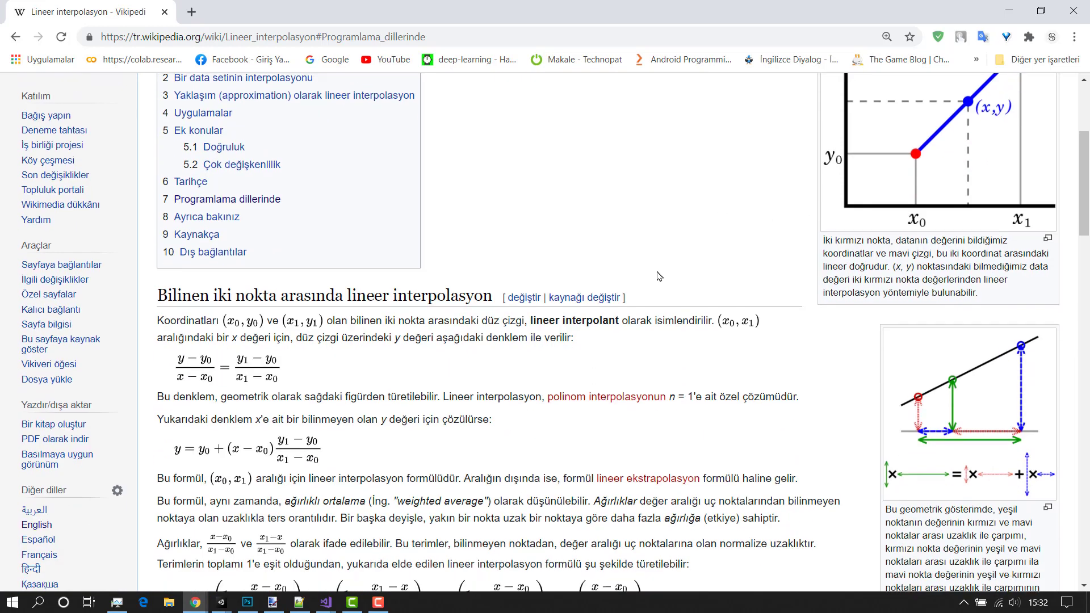
pyautogui.scroll(-1, 670, 271)
pyautogui.scroll(-1, 520, 299)
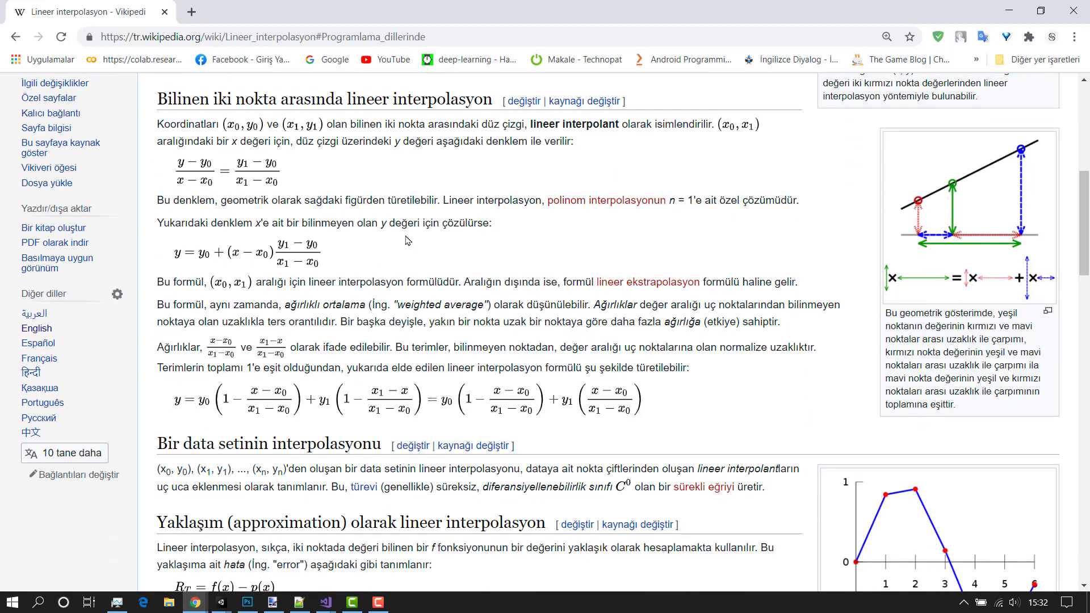
pyautogui.scroll(-3, 504, 339)
pyautogui.scroll(-3, 498, 329)
pyautogui.scroll(-3, 469, 321)
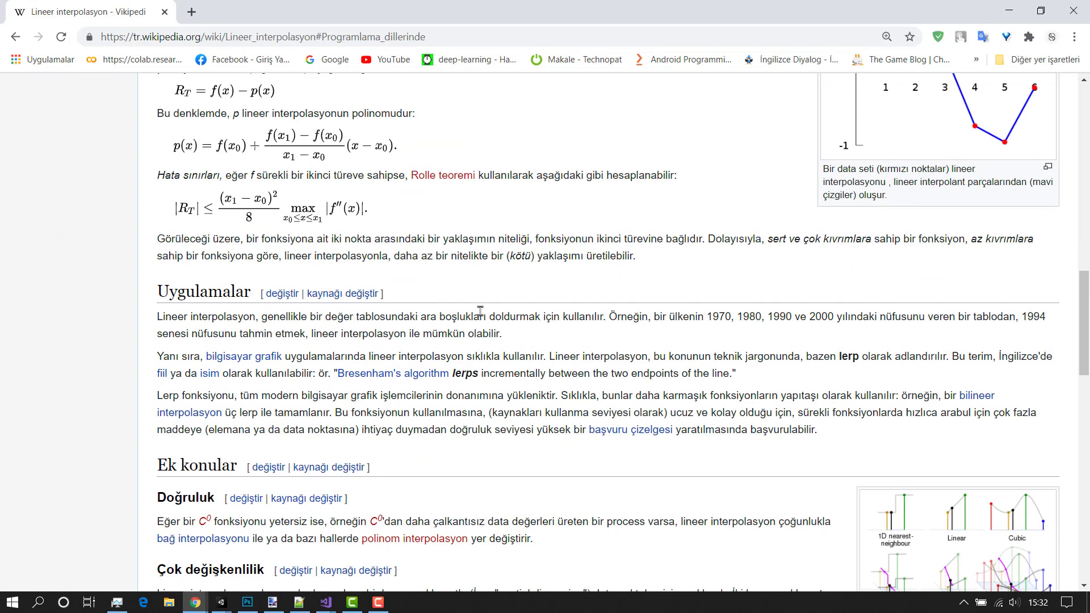
pyautogui.scroll(-1, 482, 312)
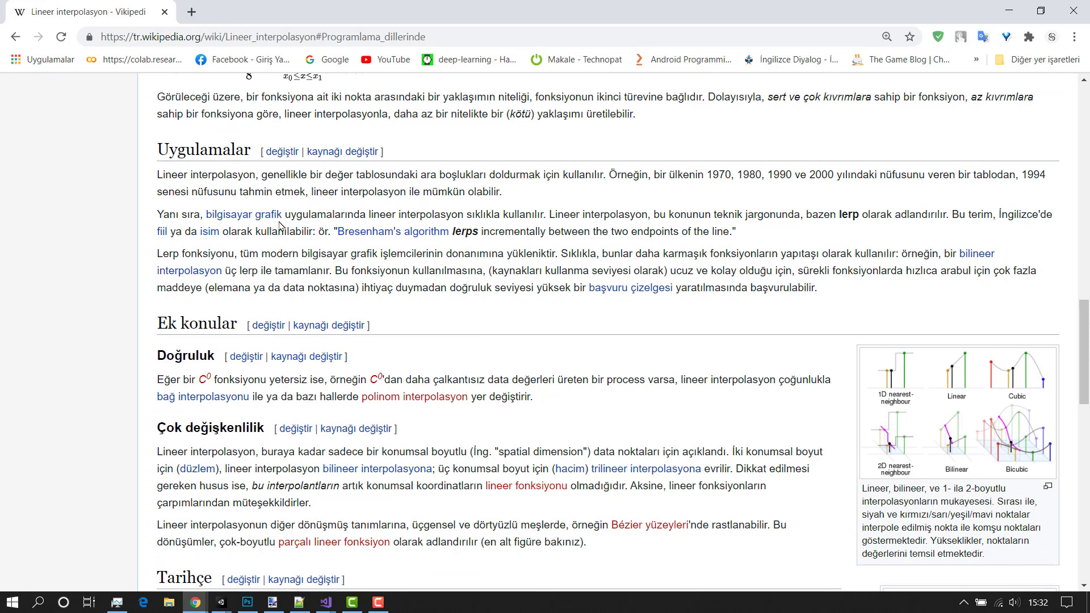
pyautogui.moveTo(363, 218); pyautogui.dragTo(645, 211)
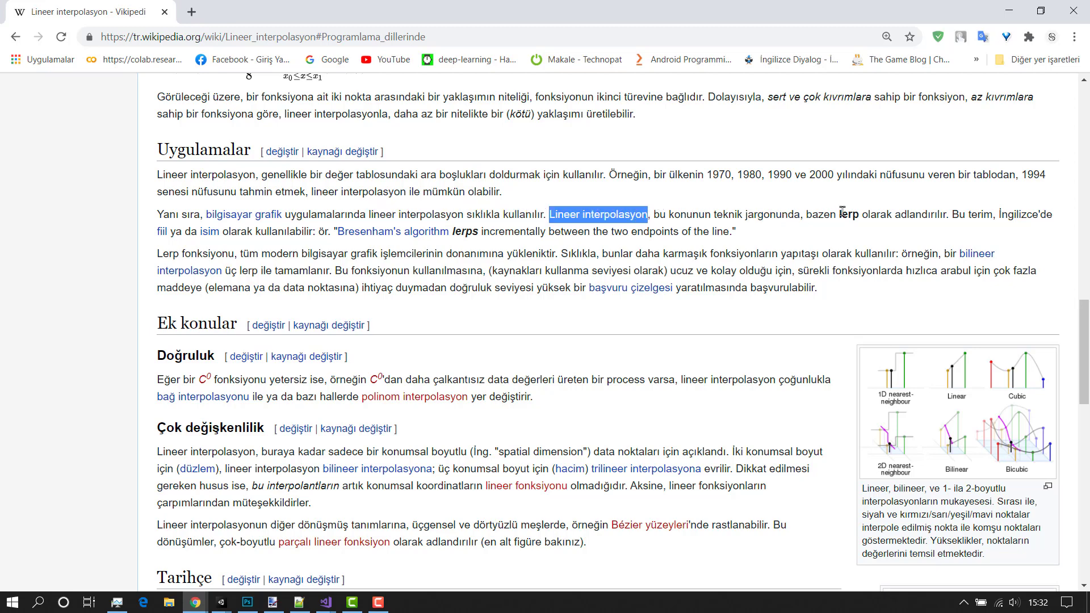
# Step: Highlight the bold word lerp, then continue down to the Programlama dillerinde section
pyautogui.moveTo(840, 213); pyautogui.dragTo(860, 214)
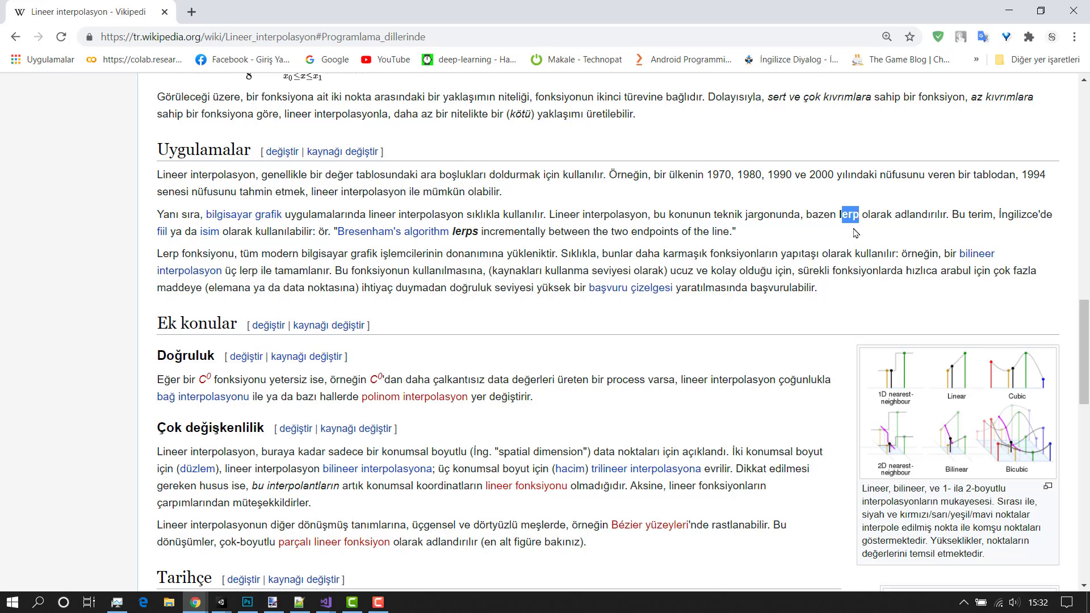
pyautogui.click(856, 231)
pyautogui.moveTo(840, 214); pyautogui.dragTo(854, 215)
pyautogui.click(863, 237)
pyautogui.scroll(-1, 698, 237)
pyautogui.scroll(-1, 698, 237)
pyautogui.scroll(-1, 822, 321)
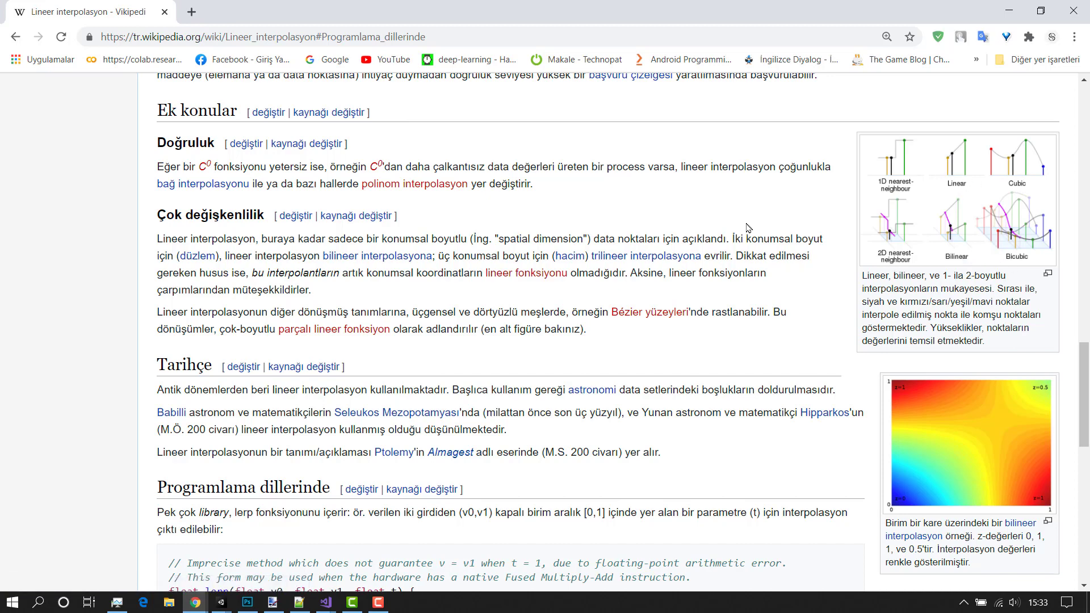
# Step: Highlight that libraries include a lerp function and its (v0,v1) input pair
pyautogui.scroll(-3, 743, 227)
pyautogui.scroll(-1, 689, 241)
pyautogui.scroll(-2, 681, 242)
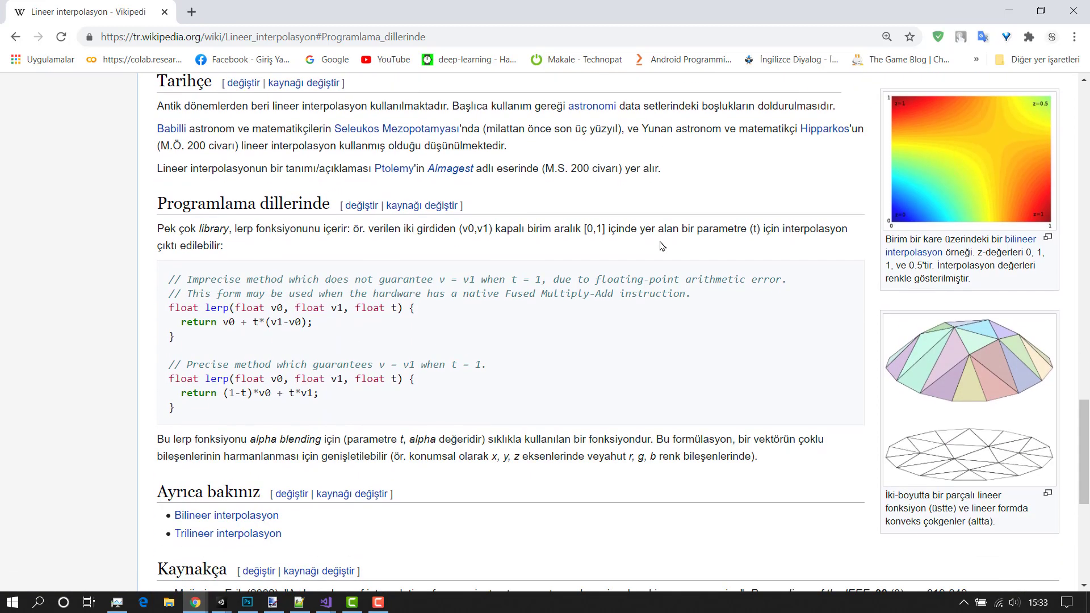
pyautogui.scroll(-2, 664, 243)
pyautogui.scroll(1, 657, 243)
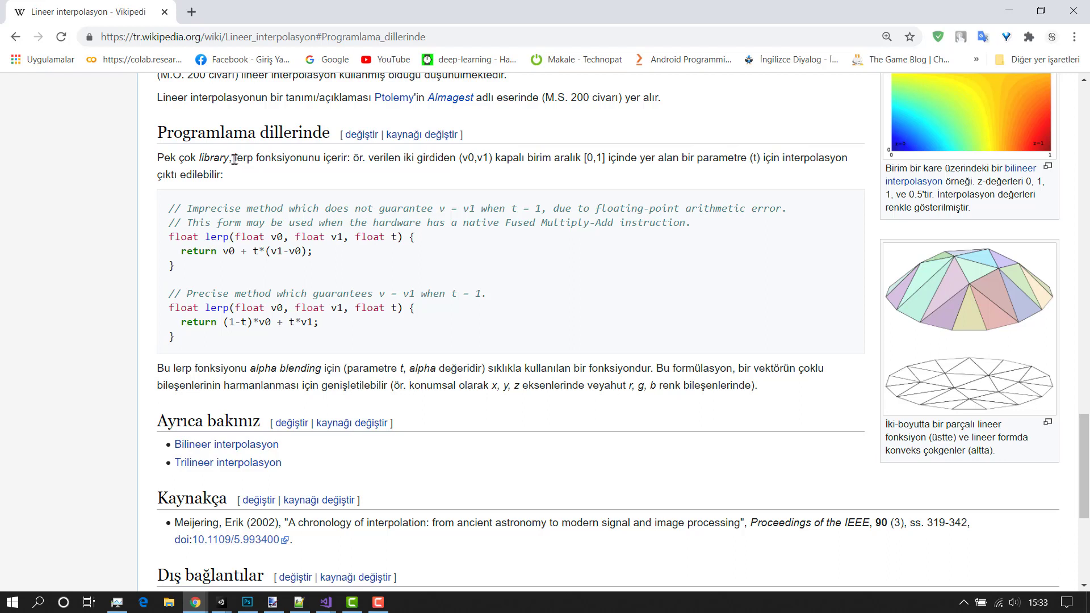
pyautogui.moveTo(234, 159); pyautogui.dragTo(341, 163)
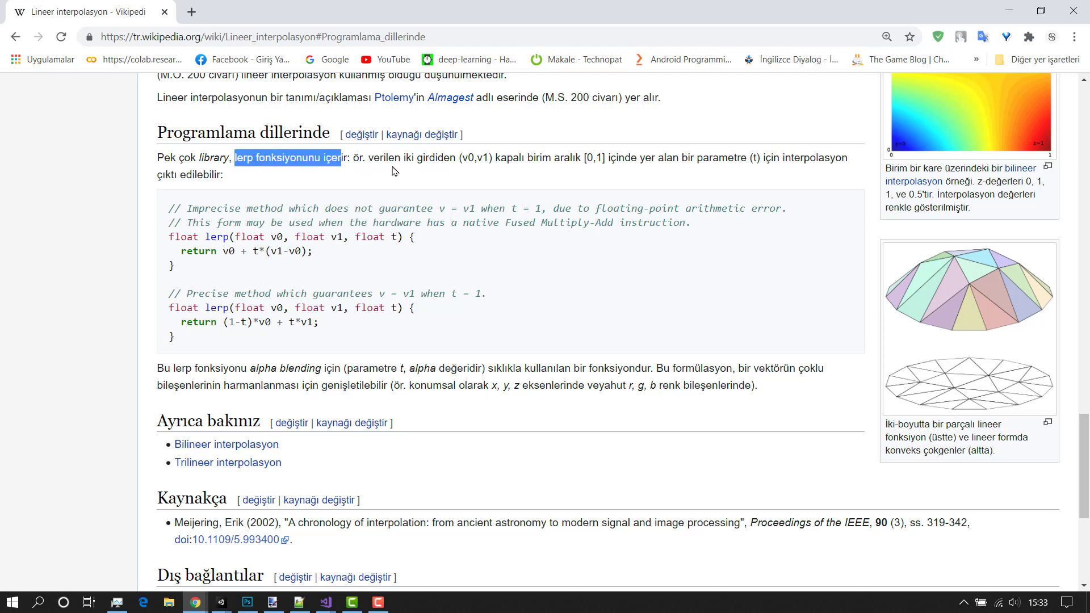
pyautogui.moveTo(460, 159)
pyautogui.mouseDown()
pyautogui.moveTo(491, 158)
pyautogui.moveTo(502, 174)
pyautogui.mouseUp()
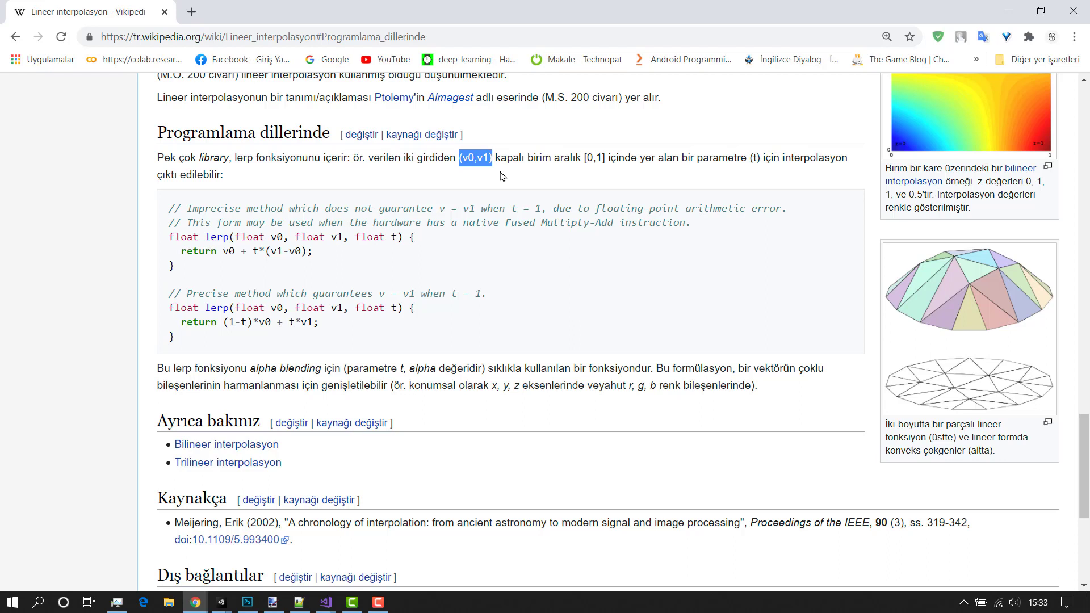
pyautogui.click(522, 170)
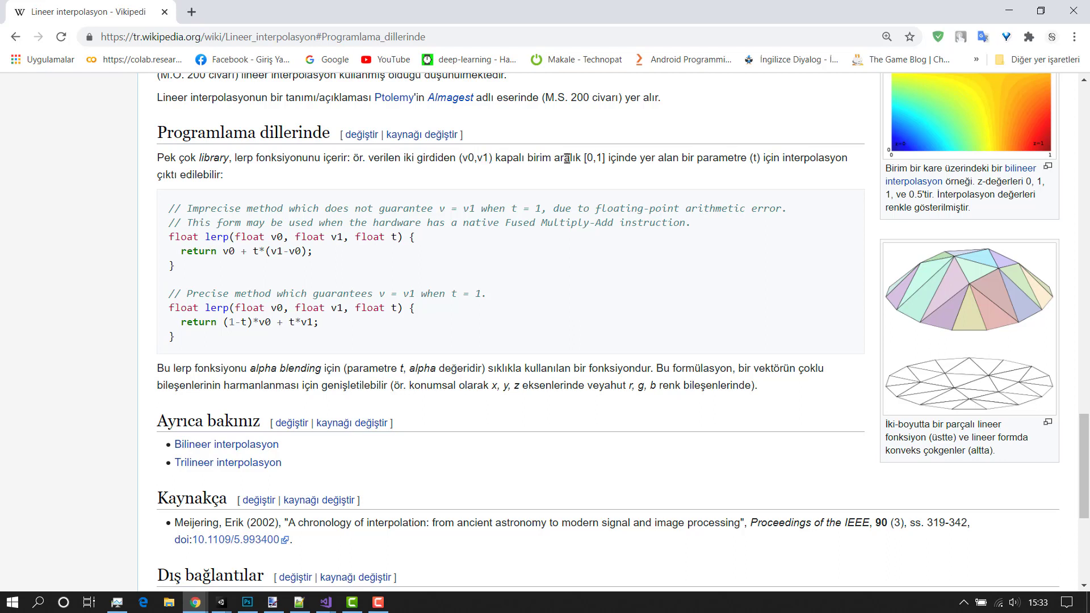
# Step: Highlight the unit interval [0,1], the parameter (t) and the word interpolasyon
pyautogui.moveTo(578, 157); pyautogui.dragTo(607, 158)
pyautogui.doubleClick(758, 158)
pyautogui.moveTo(759, 158); pyautogui.dragTo(669, 162)
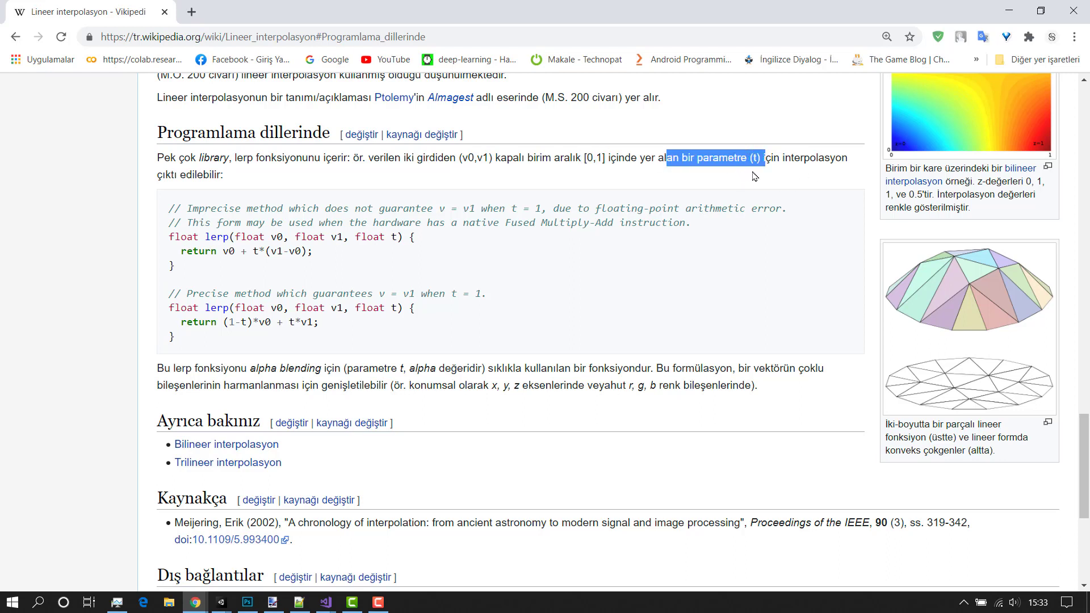
pyautogui.click(752, 175)
pyautogui.doubleClick(750, 157)
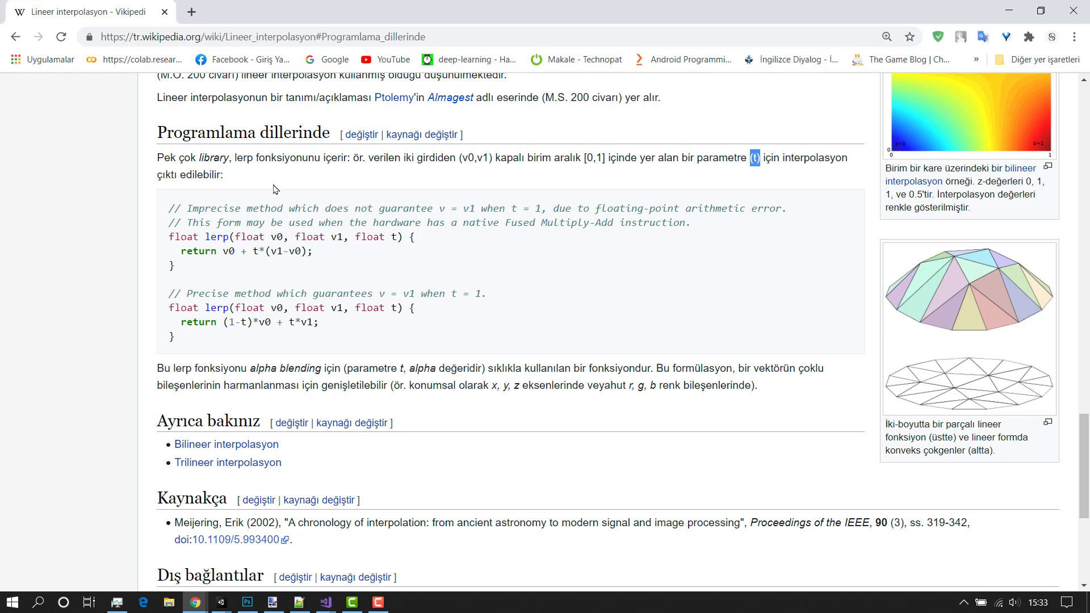
pyautogui.moveTo(786, 158); pyautogui.dragTo(846, 160)
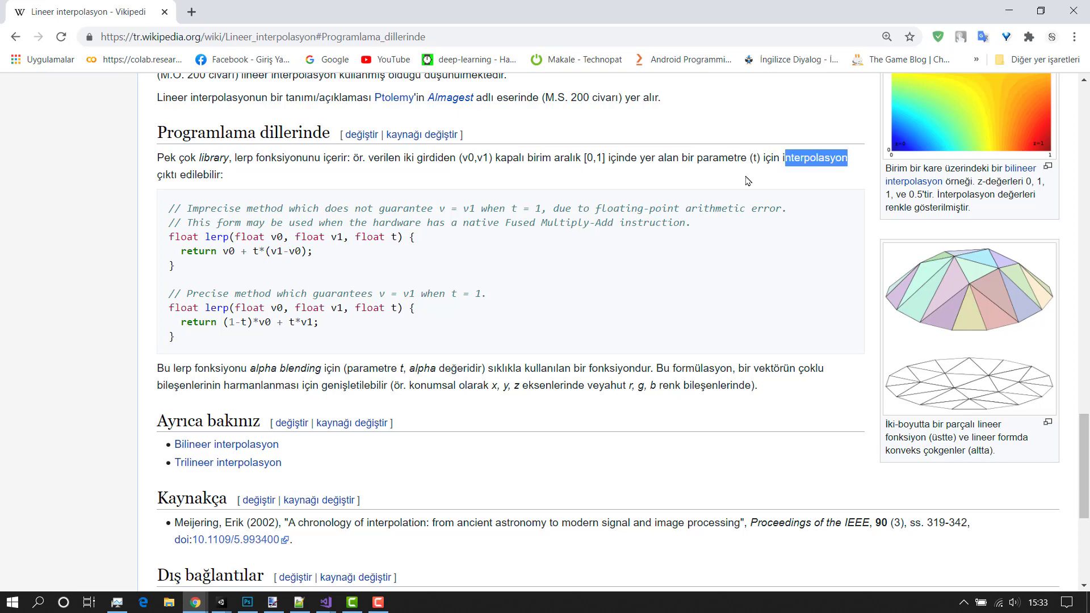
# Step: Highlight the code of the imprecise and precise lerp functions and their names
pyautogui.scroll(-1, 233, 221)
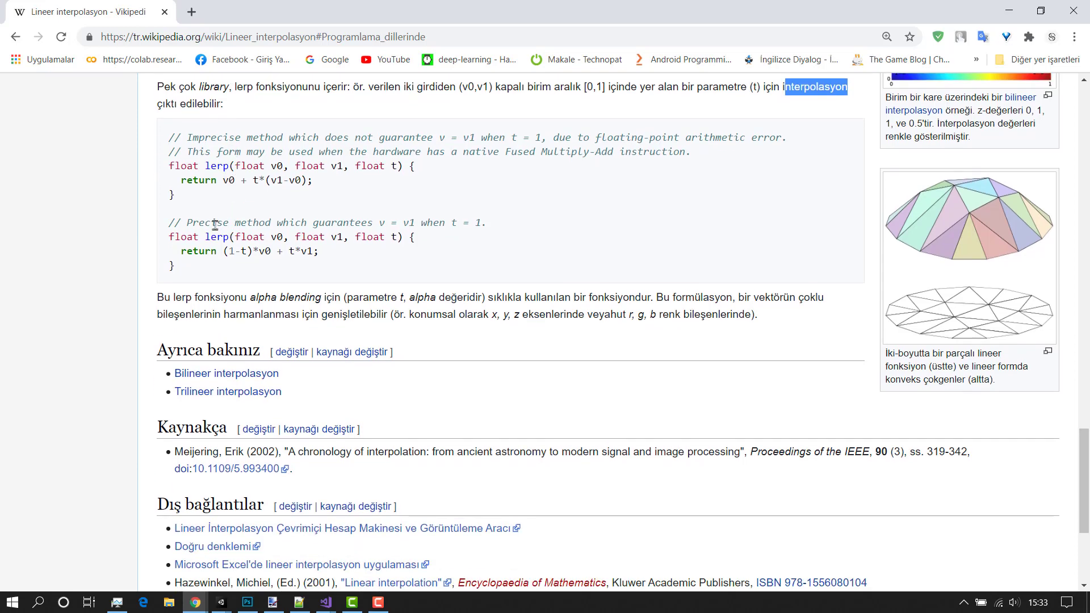
pyautogui.moveTo(170, 169); pyautogui.dragTo(193, 195)
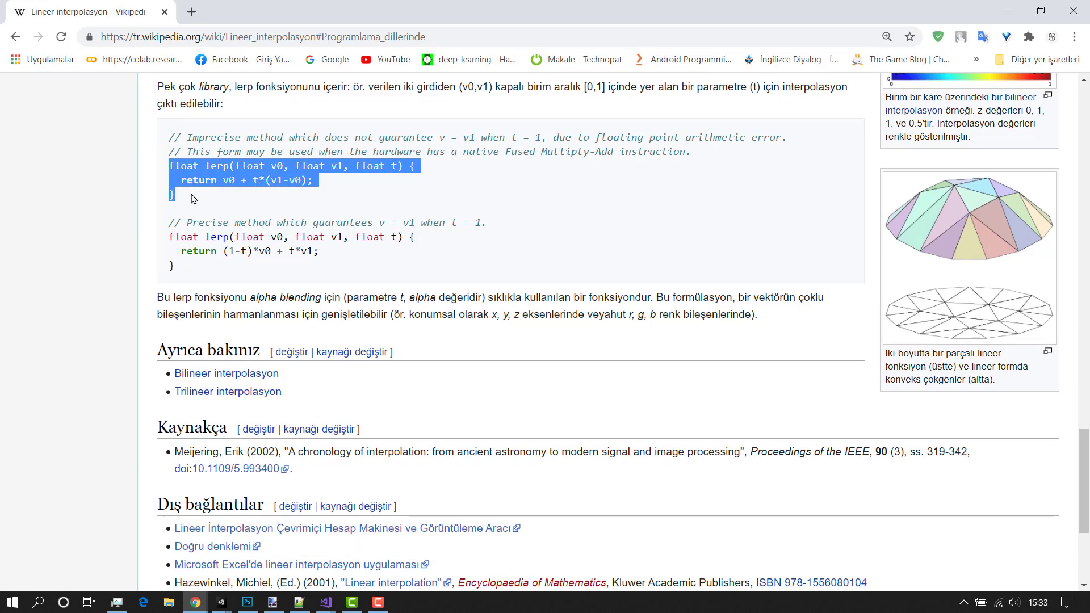
pyautogui.doubleClick(211, 166)
pyautogui.doubleClick(221, 237)
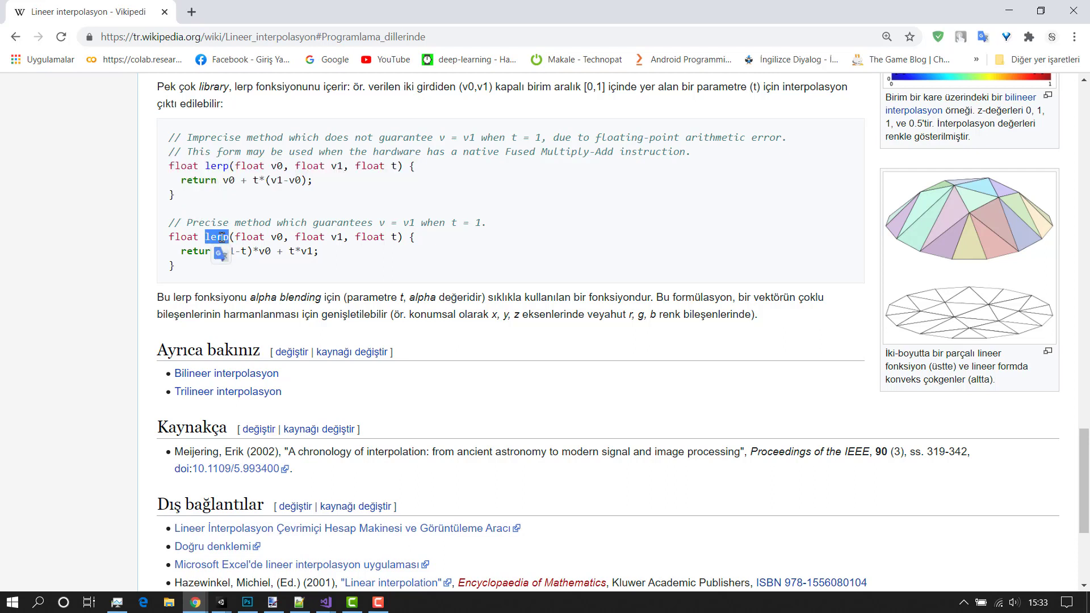
pyautogui.click(378, 197)
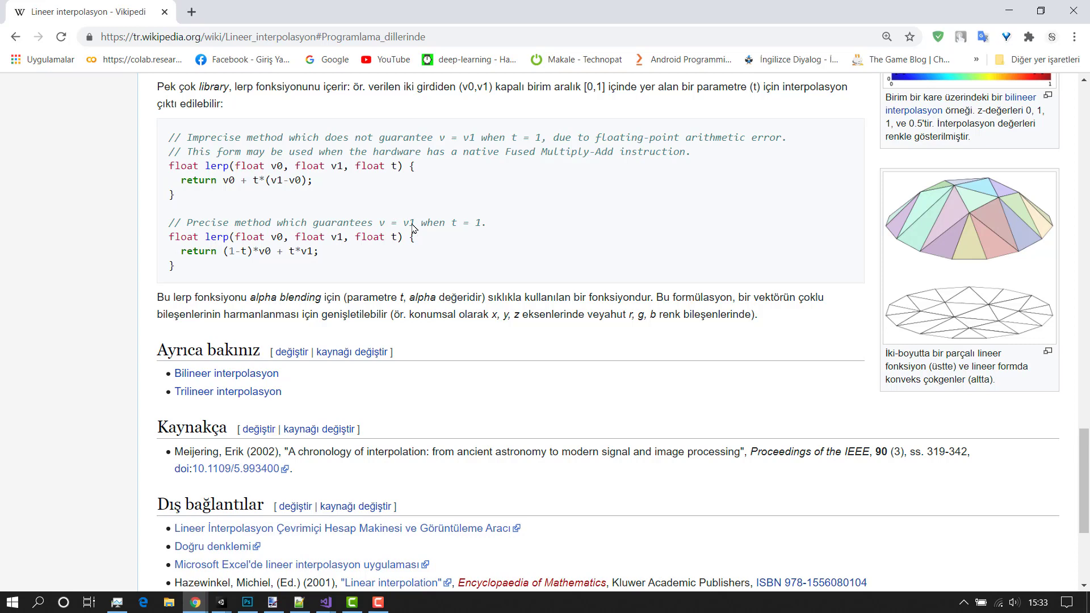
# Step: Undo the .lerp underline and mark dots under a and b instead
pyautogui.click(253, 599)
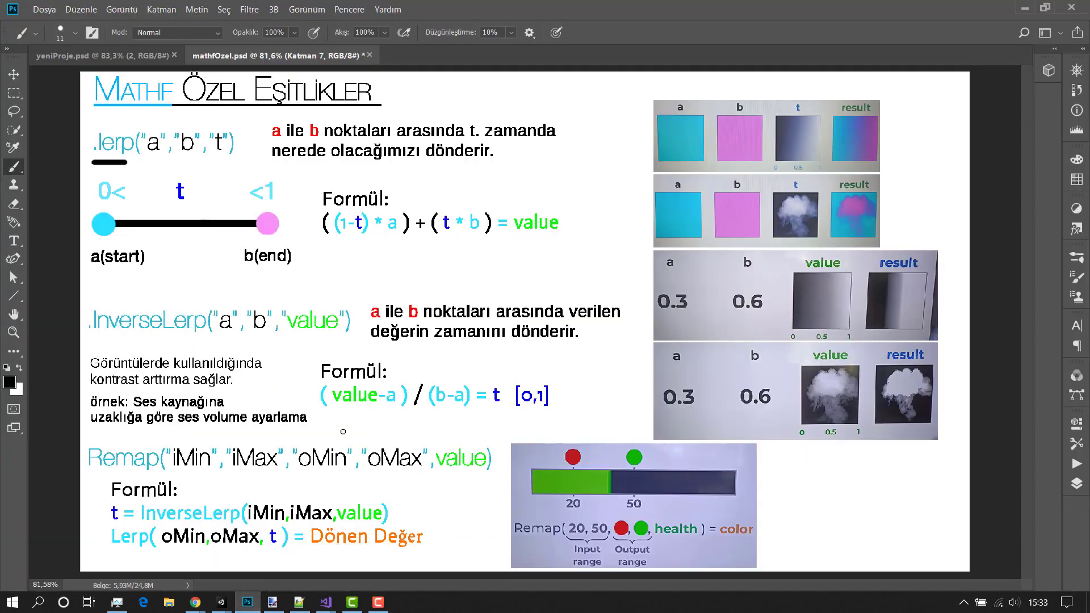
pyautogui.hotkey('ctrl', 'z')
pyautogui.click(151, 158)
pyautogui.click(186, 159)
# Step: Draw a black box around 0< t <1 on the slide
pyautogui.moveTo(88, 173)
pyautogui.mouseDown()
pyautogui.moveTo(88, 208)
pyautogui.moveTo(290, 209)
pyautogui.mouseUp()
pyautogui.moveTo(283, 172); pyautogui.dragTo(284, 207)
pyautogui.keyDown('shift'); pyautogui.click(84, 173); pyautogui.keyUp('shift')
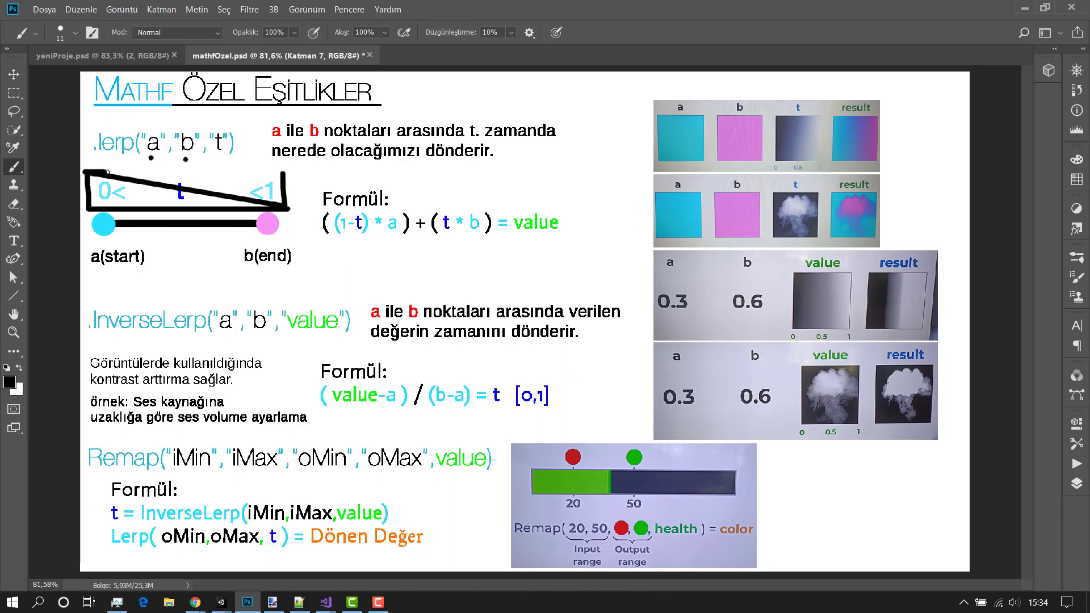
pyautogui.hotkey('ctrl', 'z')
pyautogui.moveTo(87, 173); pyautogui.dragTo(283, 170)
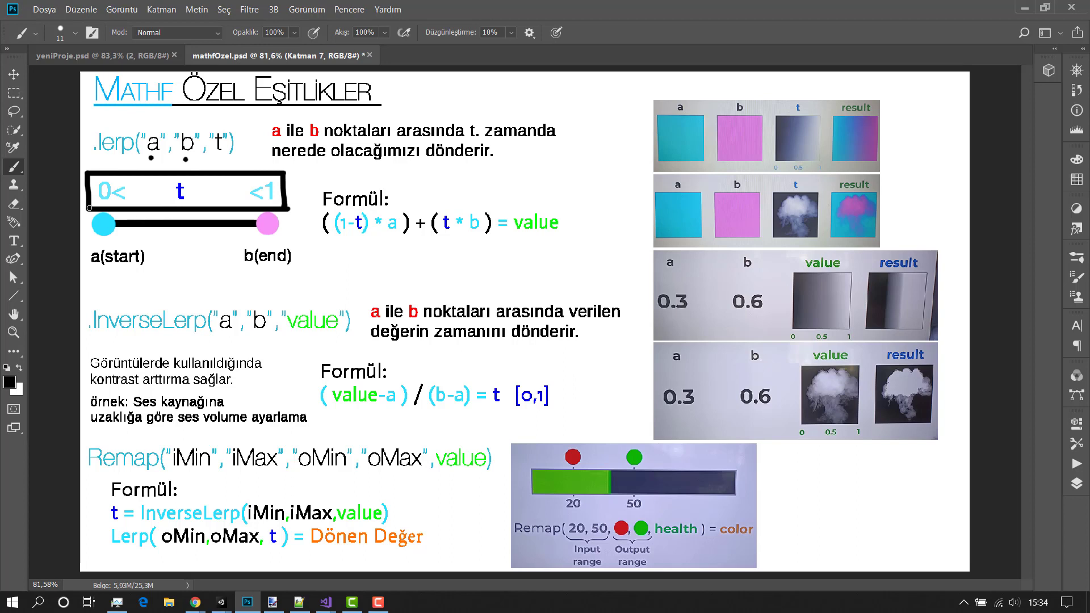
# Step: Draw downward arrows through the a(start) and b(end) circles
pyautogui.moveTo(103, 215); pyautogui.dragTo(101, 236)
pyautogui.hotkey('ctrl', 'z')
pyautogui.moveTo(270, 212); pyautogui.dragTo(272, 244)
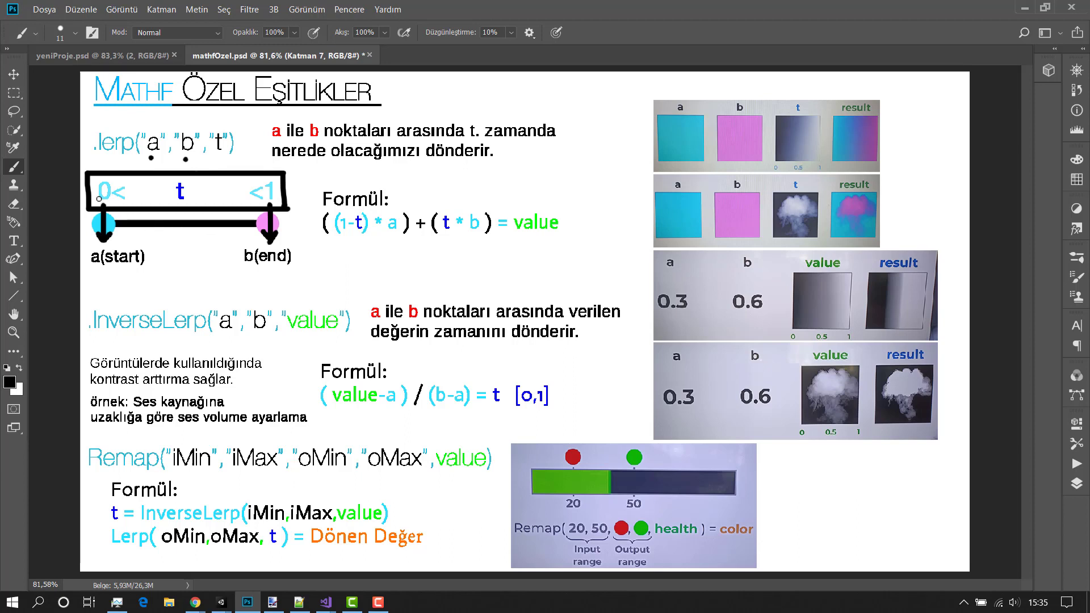
# Step: Sketch handwritten marks under the formula, erase the blobs, and add a short mark below (1-t)
pyautogui.click(356, 239)
pyautogui.moveTo(368, 263); pyautogui.dragTo(518, 265)
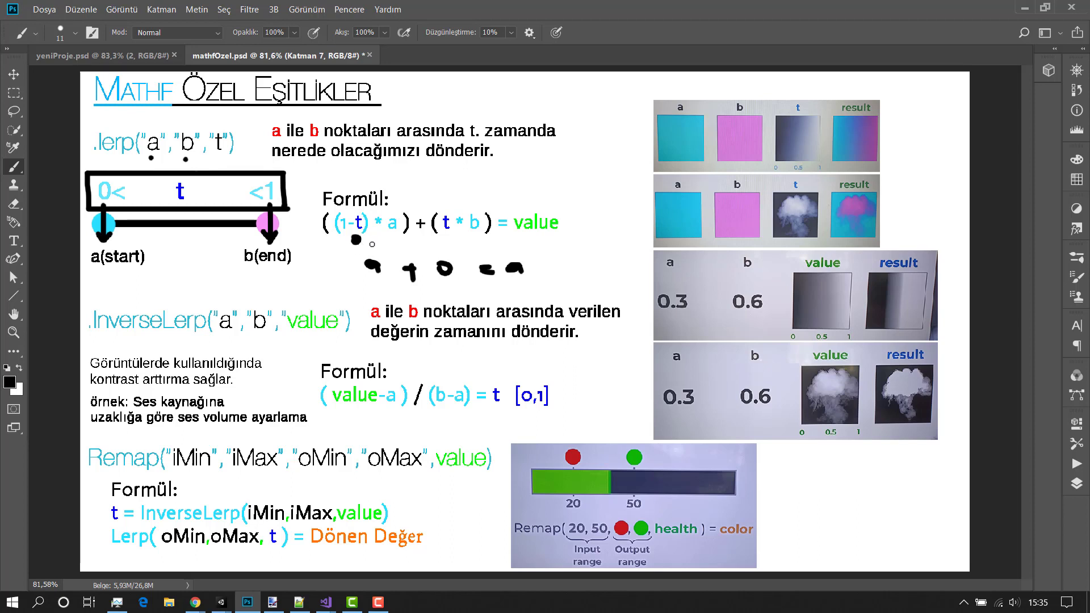
pyautogui.press('e')
pyautogui.moveTo(406, 283); pyautogui.dragTo(463, 272)
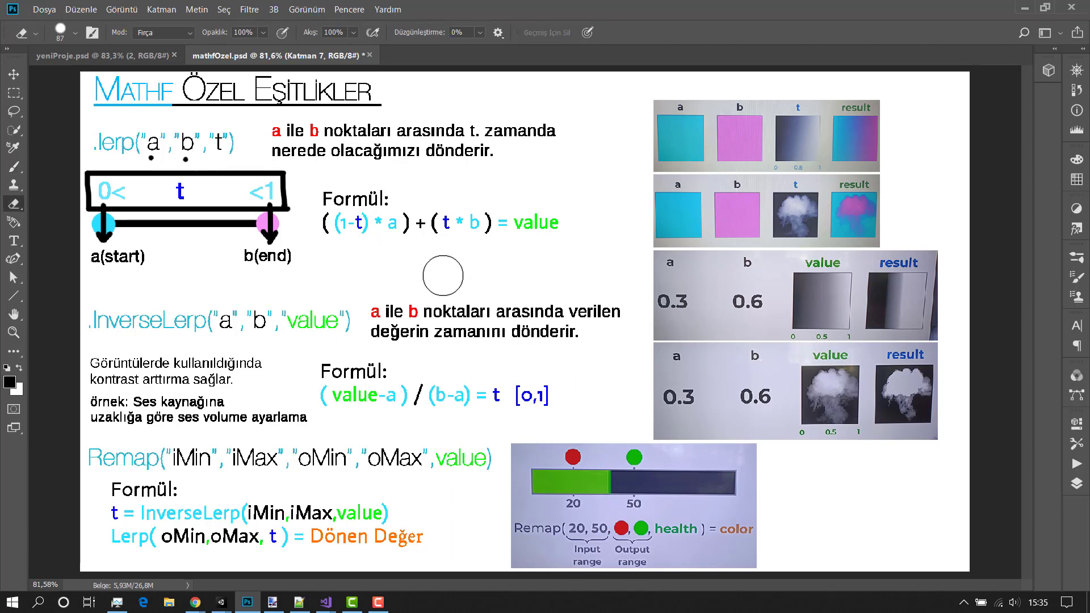
pyautogui.press('b')
pyautogui.moveTo(359, 239); pyautogui.dragTo(358, 250)
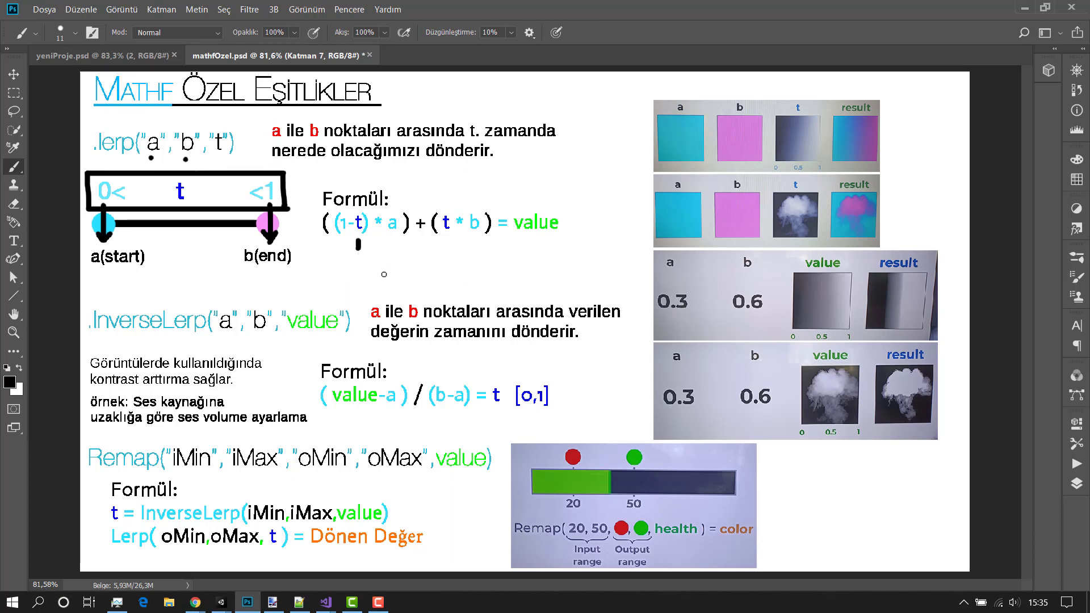
# Step: Handwrite a rough expression below the formula and tick the line between a and b
pyautogui.click(368, 279)
pyautogui.moveTo(368, 272); pyautogui.dragTo(480, 284)
pyautogui.moveTo(493, 264); pyautogui.dragTo(518, 288)
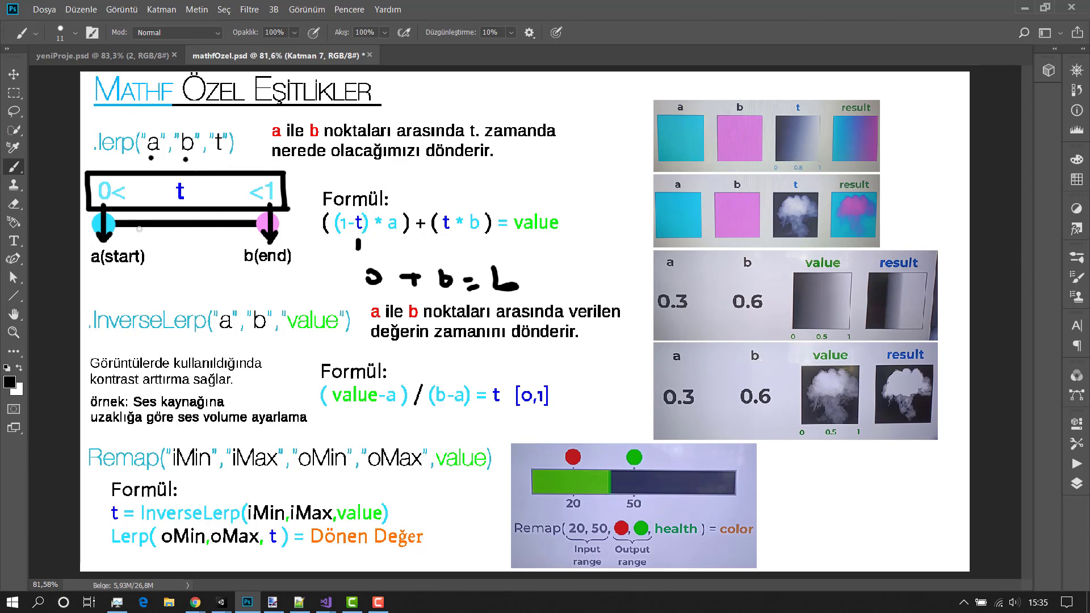
pyautogui.click(139, 223)
# Step: Erase the old scribble and handwrite the example values a=2, b=5, t=.5
pyautogui.press('e')
pyautogui.moveTo(357, 241); pyautogui.dragTo(514, 280)
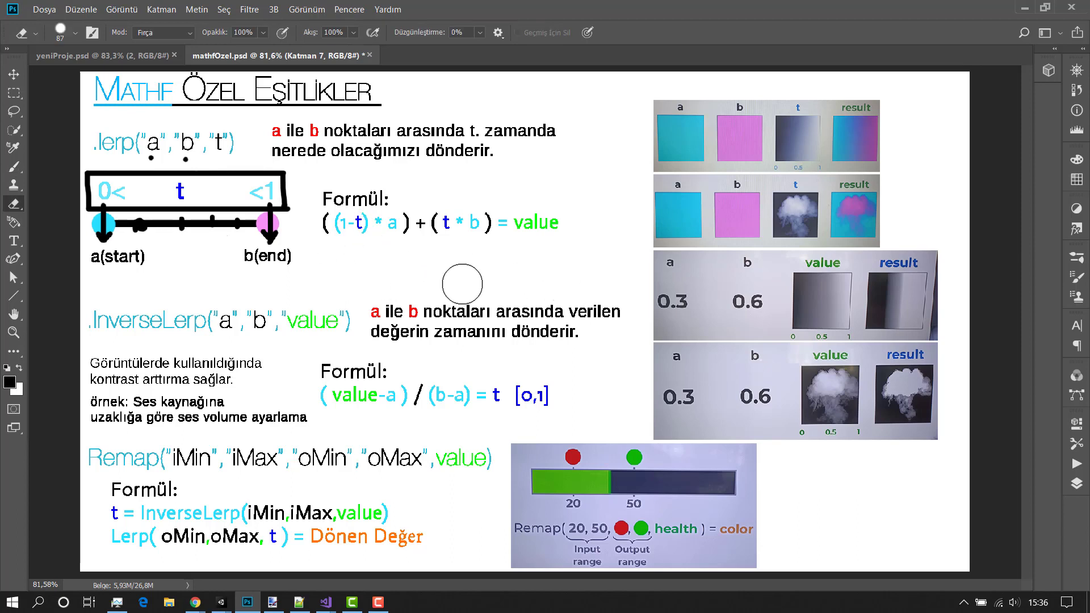
pyautogui.press('v')
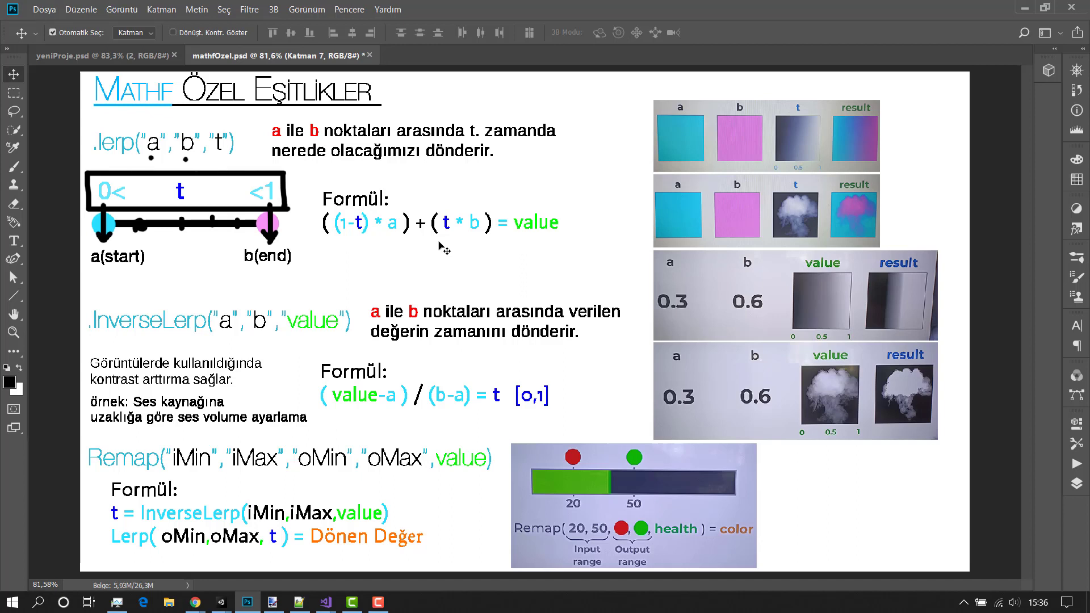
pyautogui.press('b')
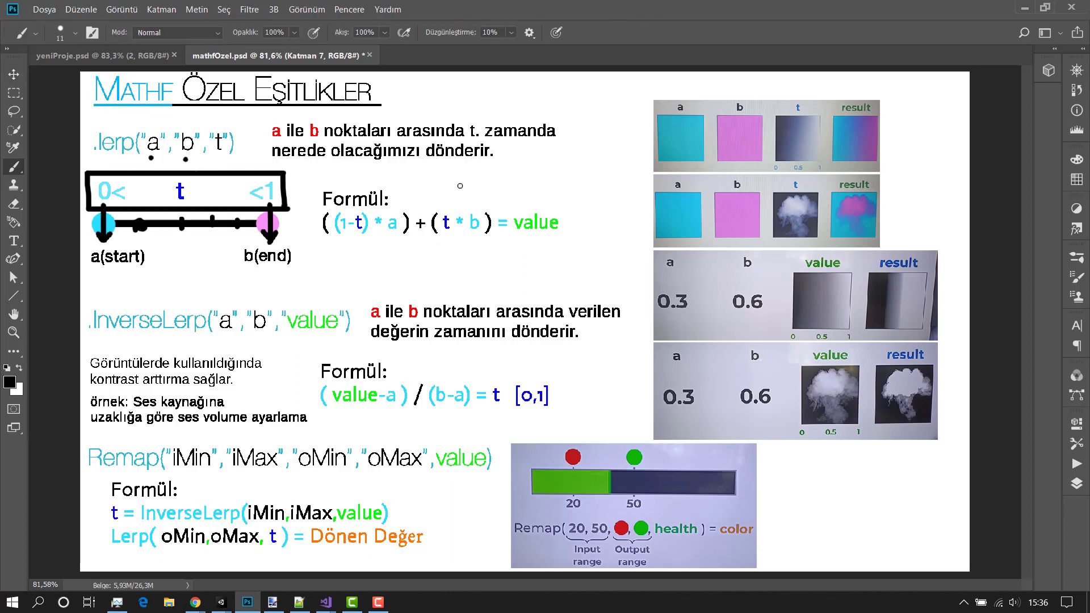
pyautogui.moveTo(483, 168)
pyautogui.mouseDown()
pyautogui.moveTo(485, 178)
pyautogui.moveTo(573, 183)
pyautogui.moveTo(584, 170)
pyautogui.moveTo(570, 202)
pyautogui.moveTo(592, 194)
pyautogui.moveTo(612, 203)
pyautogui.mouseUp()
pyautogui.click(491, 178)
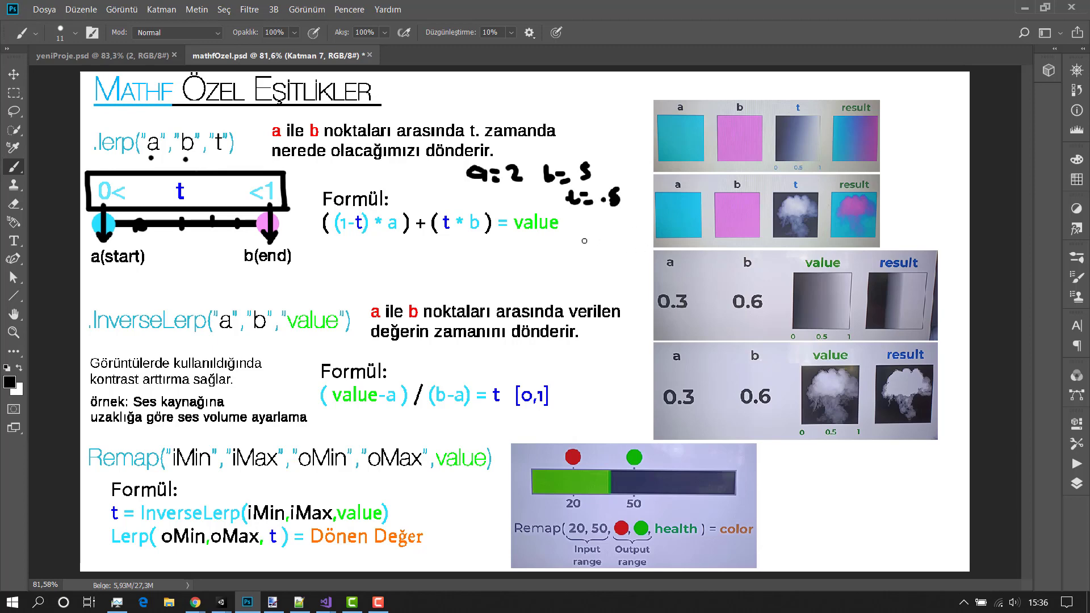
pyautogui.keyDown('alt'); pyautogui.scroll(3, 553, 213); pyautogui.keyUp('alt')
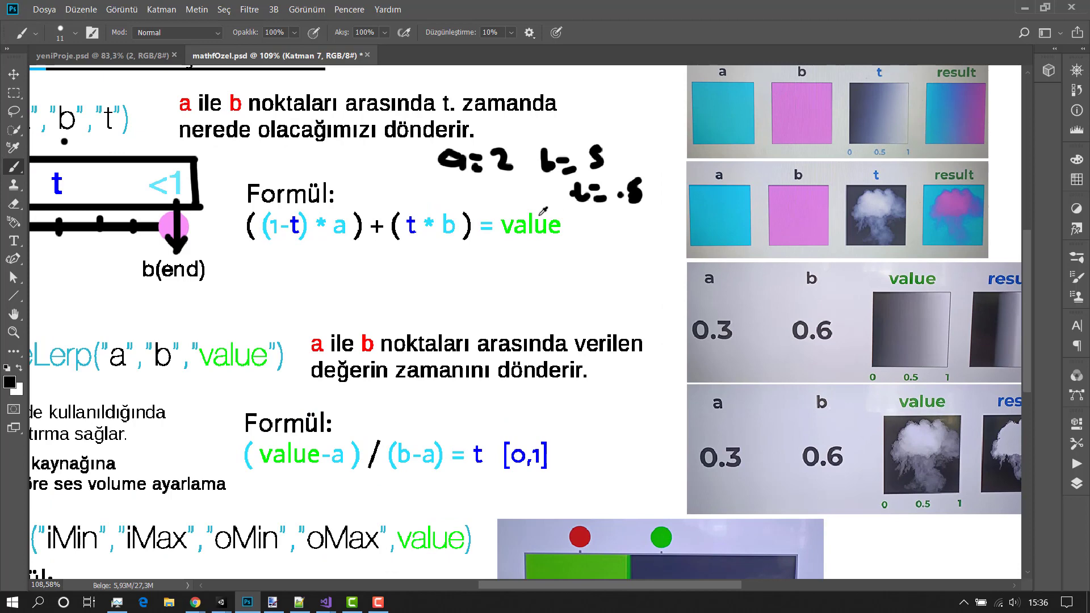
pyautogui.keyDown('alt'); pyautogui.scroll(-2, 543, 211); pyautogui.keyUp('alt')
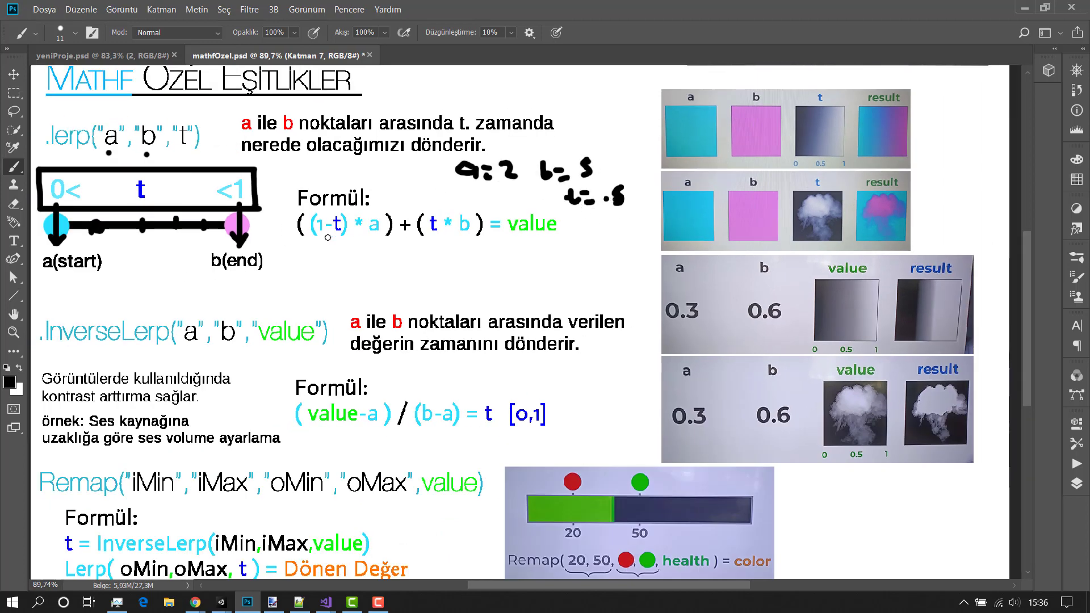
# Step: Label the a–b line with 2 and 5, and 3.5 under a dotted middle tick
pyautogui.moveTo(45, 284); pyautogui.dragTo(64, 297)
pyautogui.moveTo(240, 277); pyautogui.dragTo(211, 294)
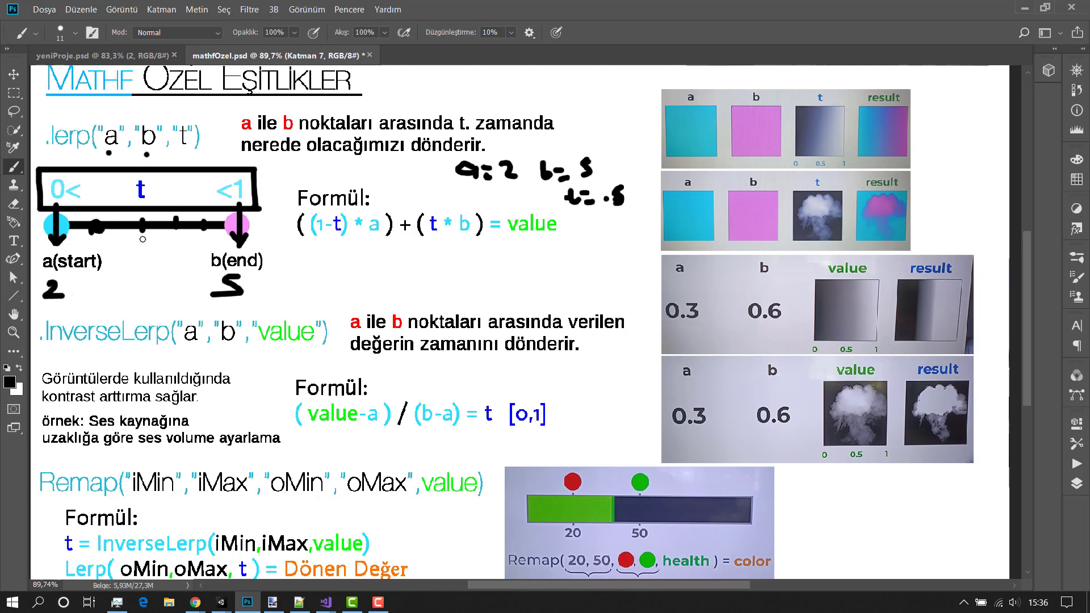
pyautogui.click(143, 239)
pyautogui.click(144, 255)
pyautogui.click(145, 261)
pyautogui.click(126, 277)
pyautogui.moveTo(124, 275)
pyautogui.mouseDown()
pyautogui.moveTo(125, 292)
pyautogui.moveTo(142, 282)
pyautogui.moveTo(140, 293)
pyautogui.moveTo(114, 295)
pyautogui.moveTo(196, 294)
pyautogui.mouseUp()
pyautogui.click(139, 287)
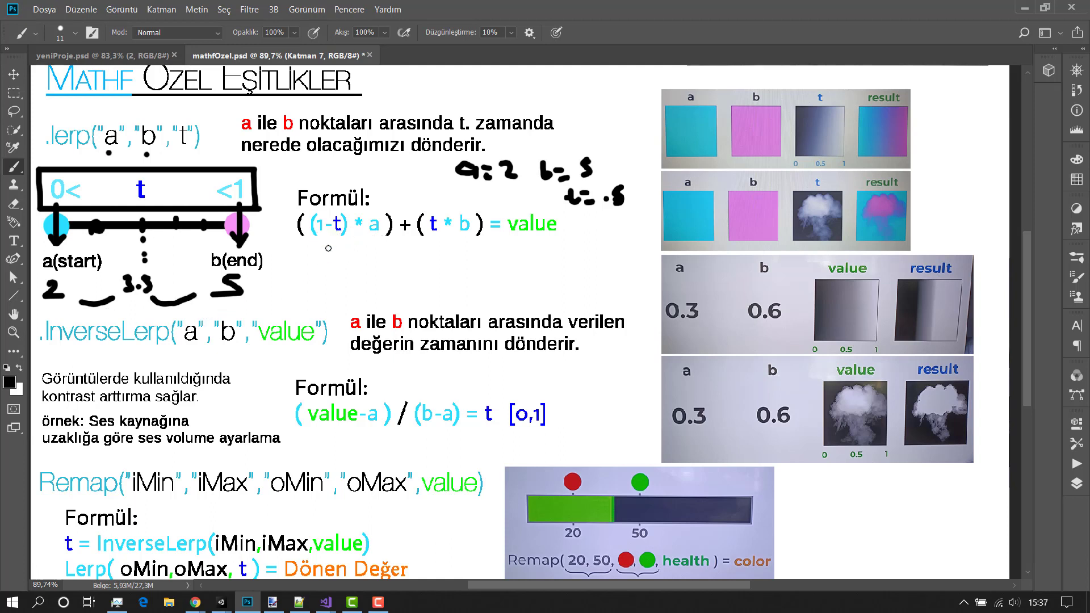
# Step: Write .5 .2 under the formula and the worked sum 1 + 2.5 = 3.5
pyautogui.click(316, 266)
pyautogui.moveTo(327, 254)
pyautogui.mouseDown()
pyautogui.moveTo(323, 268)
pyautogui.moveTo(338, 253)
pyautogui.moveTo(375, 274)
pyautogui.moveTo(361, 307)
pyautogui.moveTo(405, 299)
pyautogui.moveTo(398, 307)
pyautogui.mouseUp()
pyautogui.click(351, 267)
pyautogui.click(393, 299)
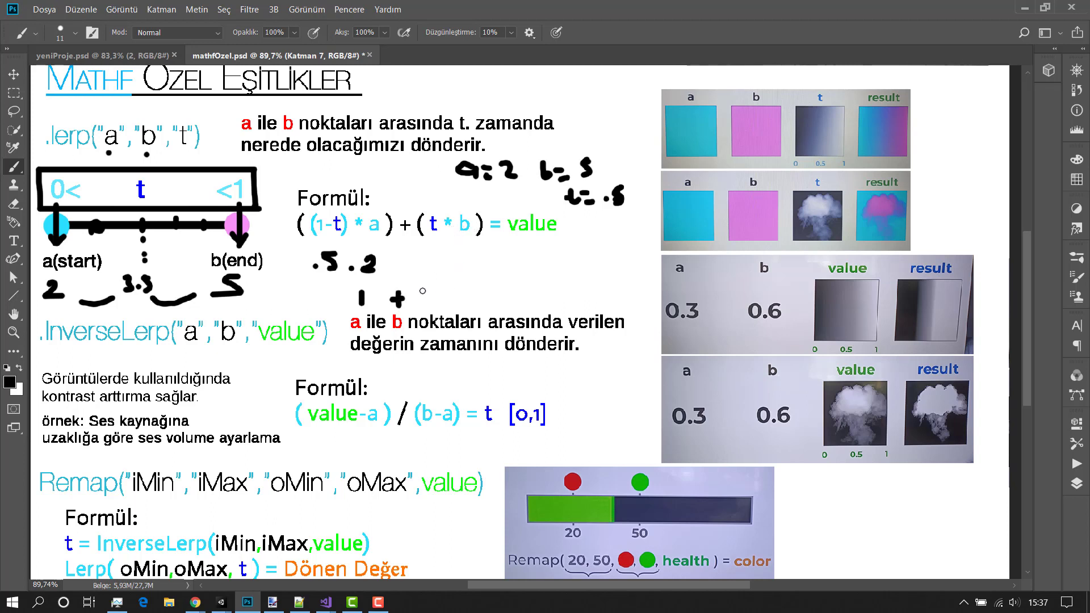
pyautogui.moveTo(420, 291)
pyautogui.mouseDown()
pyautogui.moveTo(439, 310)
pyautogui.moveTo(464, 301)
pyautogui.moveTo(461, 311)
pyautogui.mouseUp()
pyautogui.click(447, 304)
pyautogui.moveTo(459, 288)
pyautogui.mouseDown()
pyautogui.moveTo(484, 288)
pyautogui.moveTo(499, 307)
pyautogui.moveTo(522, 301)
pyautogui.moveTo(519, 310)
pyautogui.moveTo(552, 291)
pyautogui.moveTo(559, 306)
pyautogui.mouseUp()
pyautogui.click(538, 307)
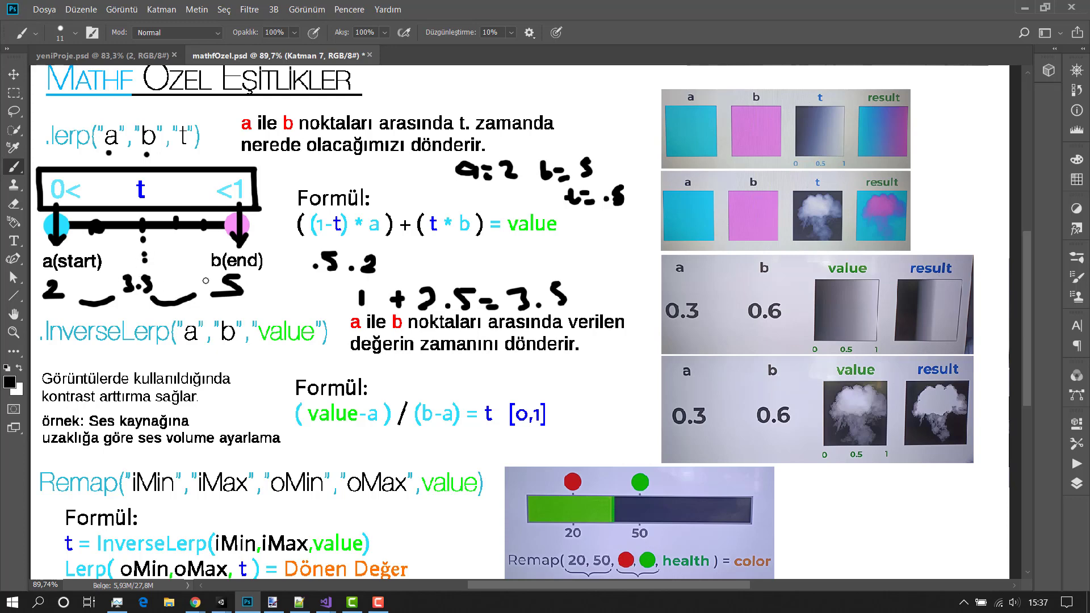
# Step: Zoom in on the top-right colour examples blending cyan a and pink b through t
pyautogui.keyDown('alt'); pyautogui.scroll(-1, 760, 160); pyautogui.keyUp('alt')
pyautogui.keyDown('alt'); pyautogui.scroll(1, 814, 106); pyautogui.keyUp('alt')
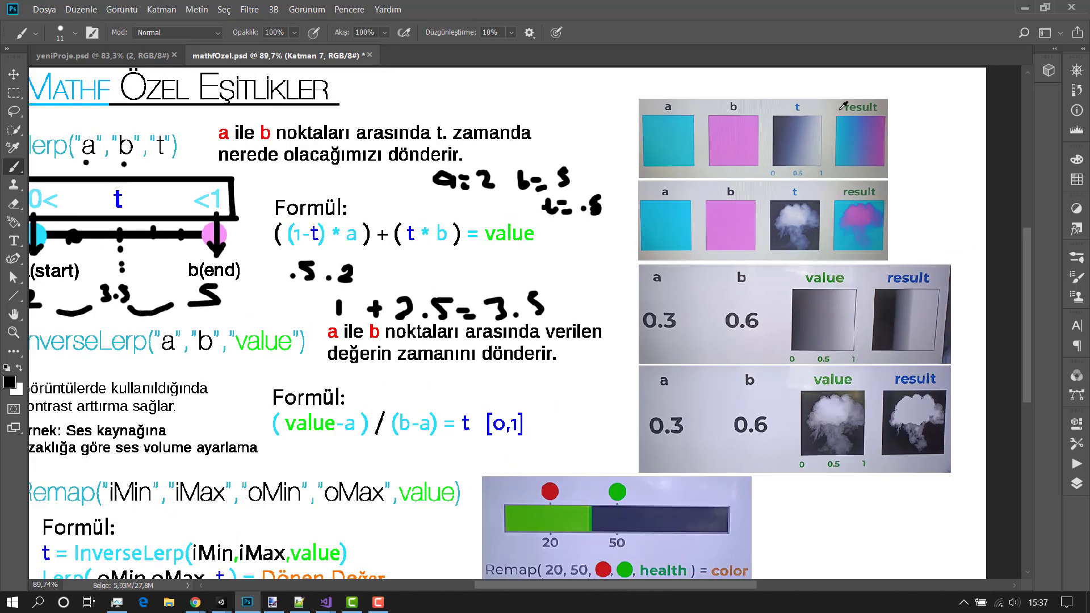
pyautogui.keyDown('alt'); pyautogui.scroll(3, 817, 106); pyautogui.keyUp('alt')
pyautogui.keyDown('alt'); pyautogui.scroll(4, 829, 106); pyautogui.keyUp('alt')
pyautogui.keyDown('alt'); pyautogui.scroll(3, 845, 104); pyautogui.keyUp('alt')
pyautogui.keyDown('alt'); pyautogui.scroll(-1, 845, 105); pyautogui.keyUp('alt')
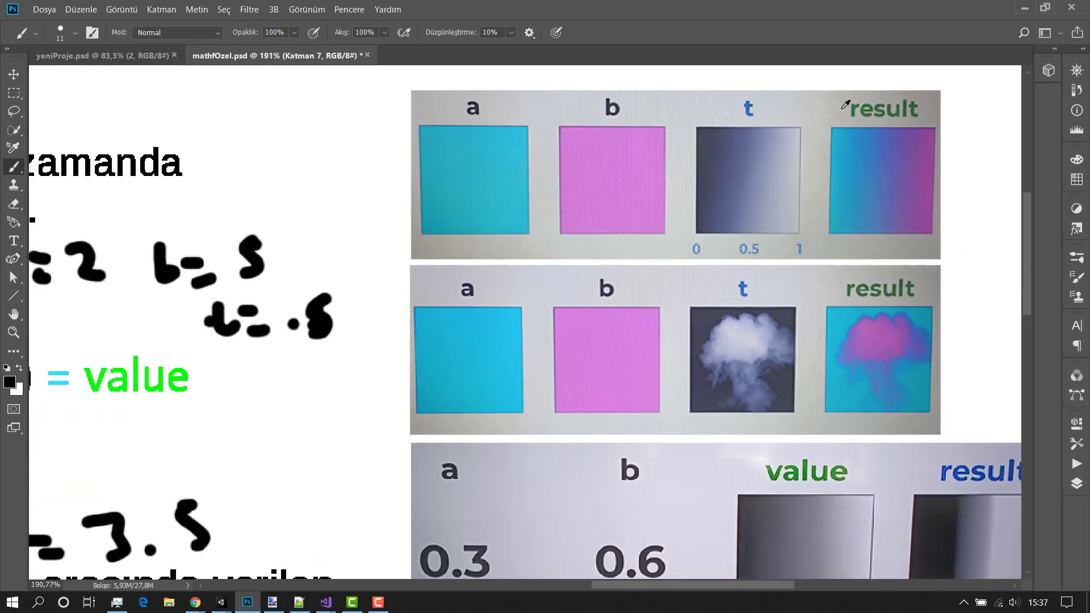
pyautogui.keyDown('alt'); pyautogui.scroll(-1, 748, 291); pyautogui.keyUp('alt')
pyautogui.keyDown('alt'); pyautogui.scroll(-1, 748, 291); pyautogui.keyUp('alt')
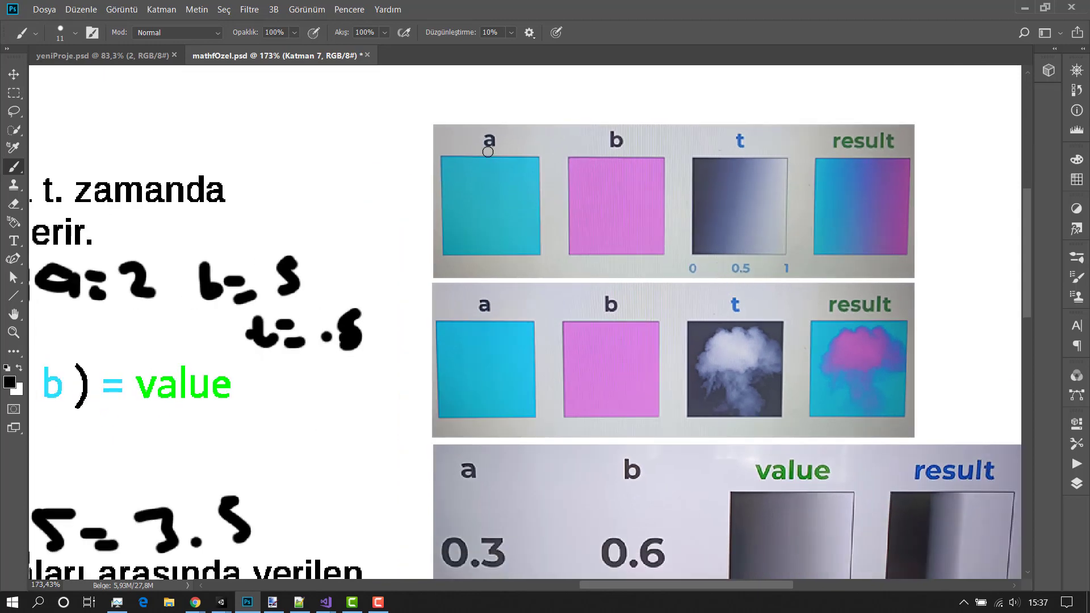
pyautogui.keyDown('alt'); pyautogui.scroll(-2, 323, 197); pyautogui.keyUp('alt')
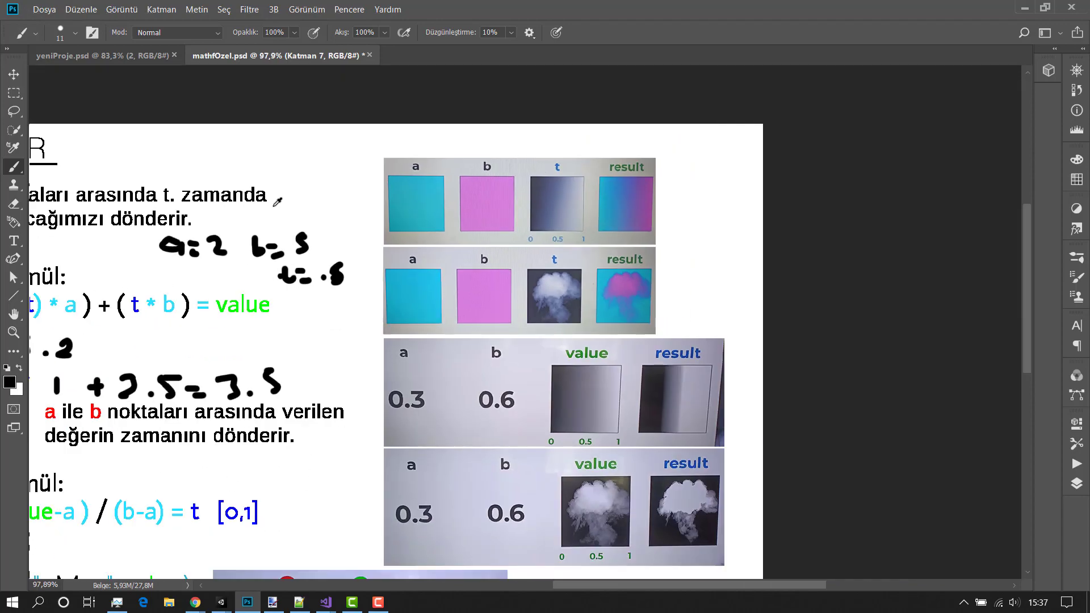
pyautogui.keyDown('alt'); pyautogui.scroll(-2, 233, 205); pyautogui.keyUp('alt')
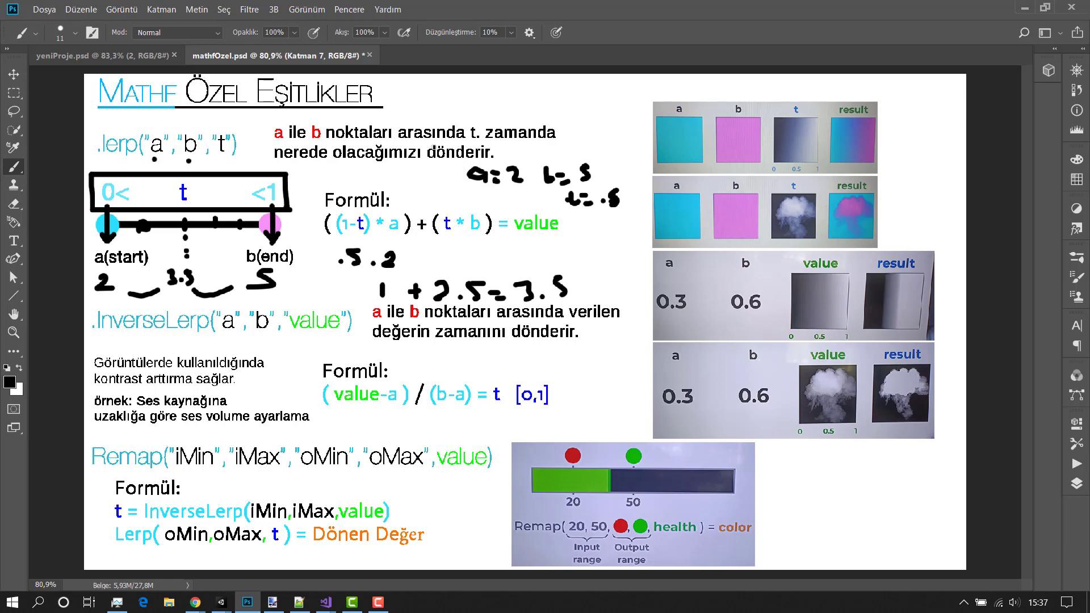
pyautogui.keyDown('alt'); pyautogui.scroll(8, 760, 102); pyautogui.keyUp('alt')
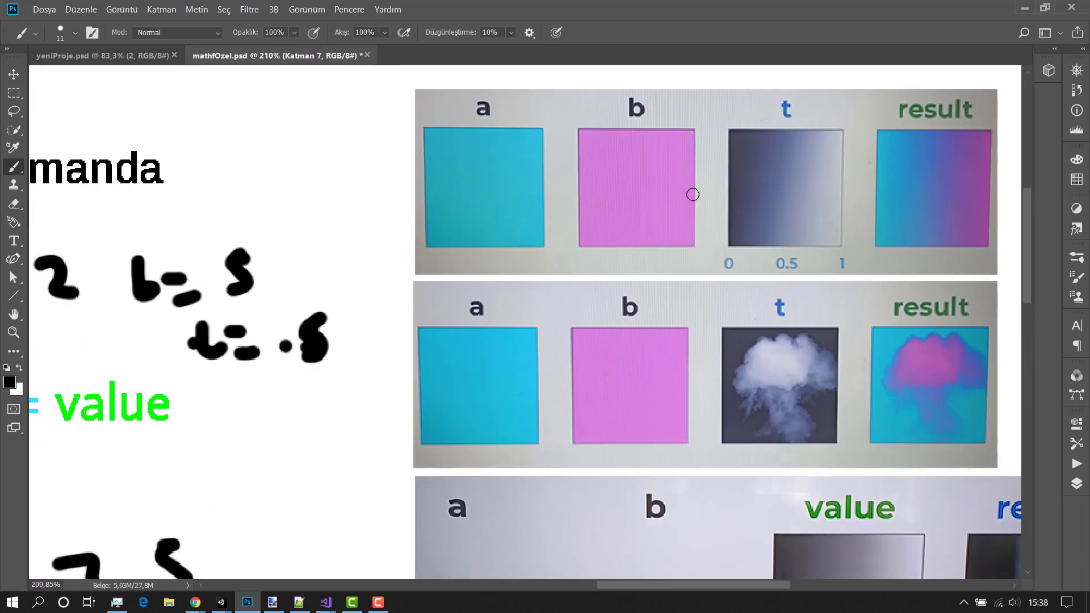
pyautogui.scroll(3, 700, 190)
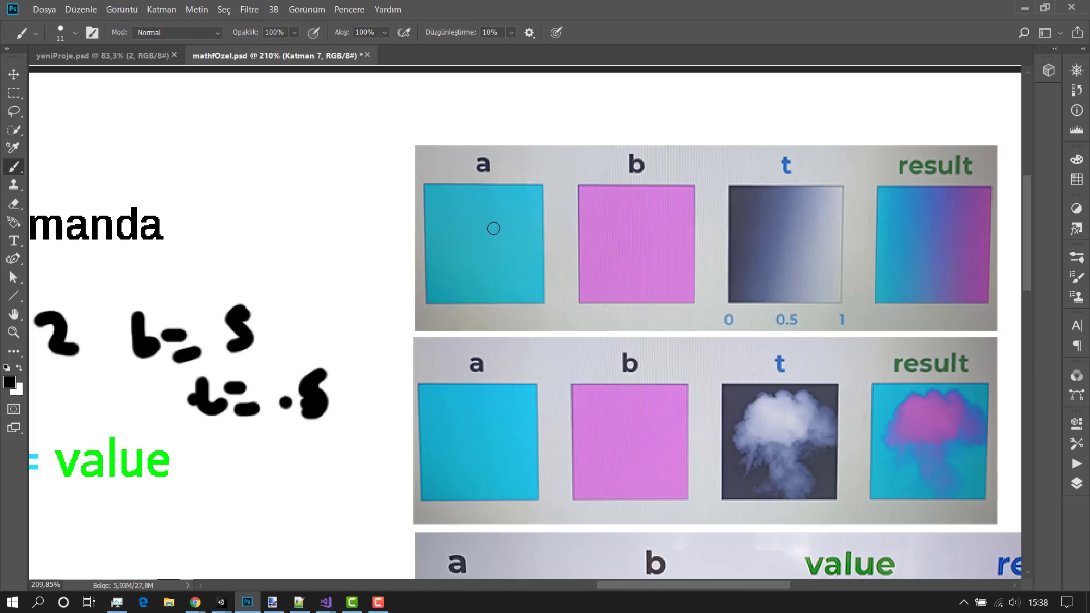
# Step: Thin the brush to size 4 and undo a stray label near the a square
pyautogui.click(481, 197)
pyautogui.press('[')
pyautogui.press('[')
pyautogui.press('[')
pyautogui.hotkey('ctrl', 'z')
pyautogui.moveTo(491, 161); pyautogui.dragTo(504, 169)
pyautogui.moveTo(515, 160); pyautogui.dragTo(518, 159)
pyautogui.hotkey('ctrl', 'z')
pyautogui.hotkey('ctrl', 'z')
# Step: Handwrite t=0 above the a square, t=1 above b, and r g b a above the result
pyautogui.moveTo(474, 112); pyautogui.dragTo(492, 132)
pyautogui.moveTo(503, 126); pyautogui.dragTo(503, 126)
pyautogui.moveTo(604, 111)
pyautogui.mouseDown()
pyautogui.moveTo(613, 133)
pyautogui.moveTo(613, 120)
pyautogui.moveTo(638, 136)
pyautogui.mouseUp()
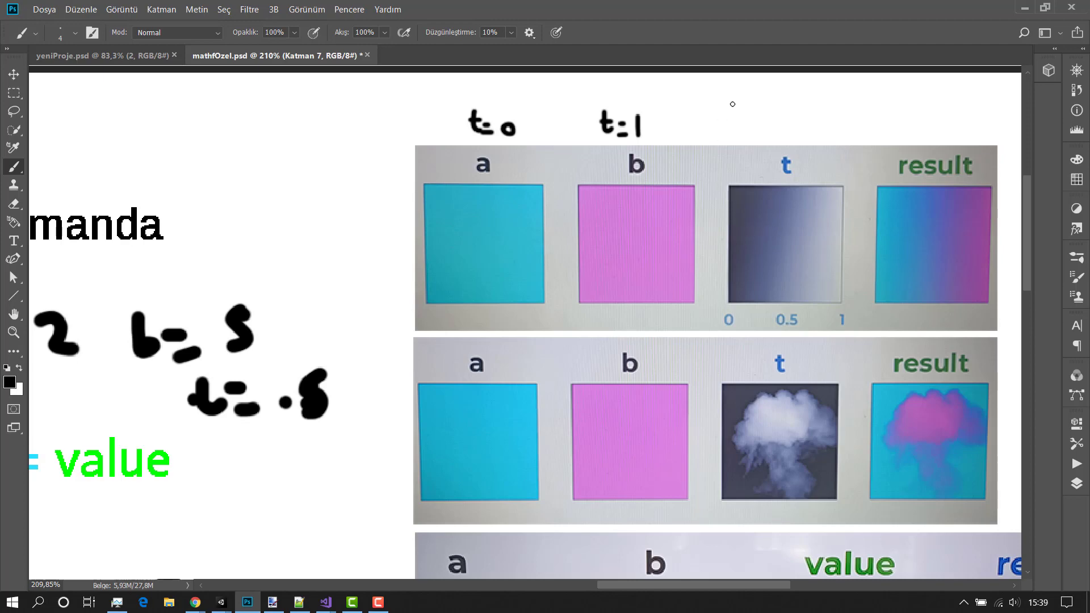
pyautogui.moveTo(724, 95)
pyautogui.mouseDown()
pyautogui.moveTo(733, 86)
pyautogui.moveTo(750, 111)
pyautogui.moveTo(799, 91)
pyautogui.moveTo(839, 100)
pyautogui.mouseUp()
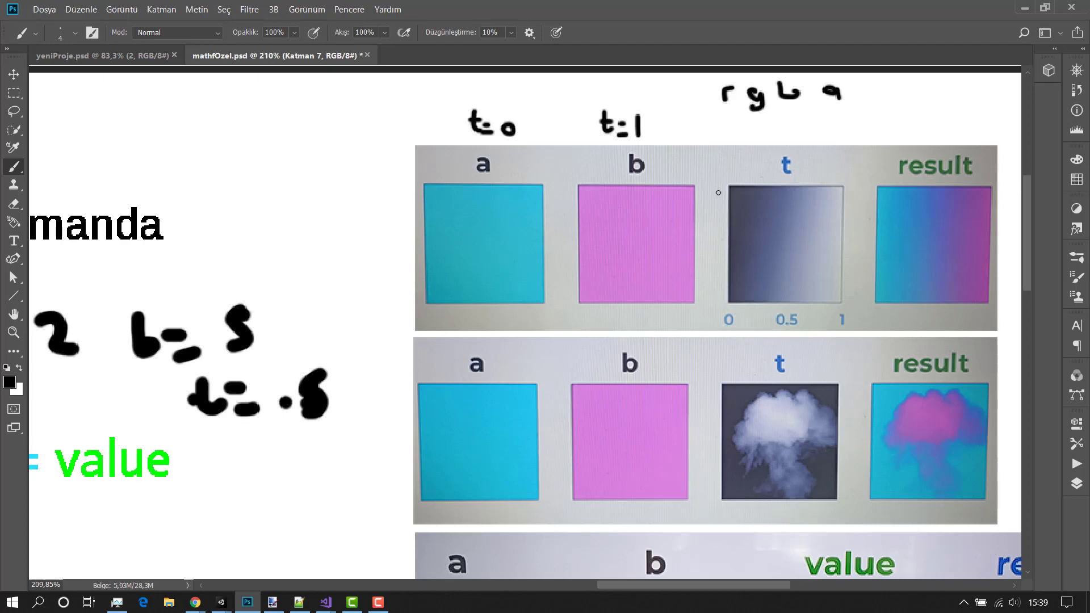
# Step: In Unity, set the Renk material's albedo alpha to 0, then return to mathfOzel.psd in Photoshop
pyautogui.moveTo(221, 602)
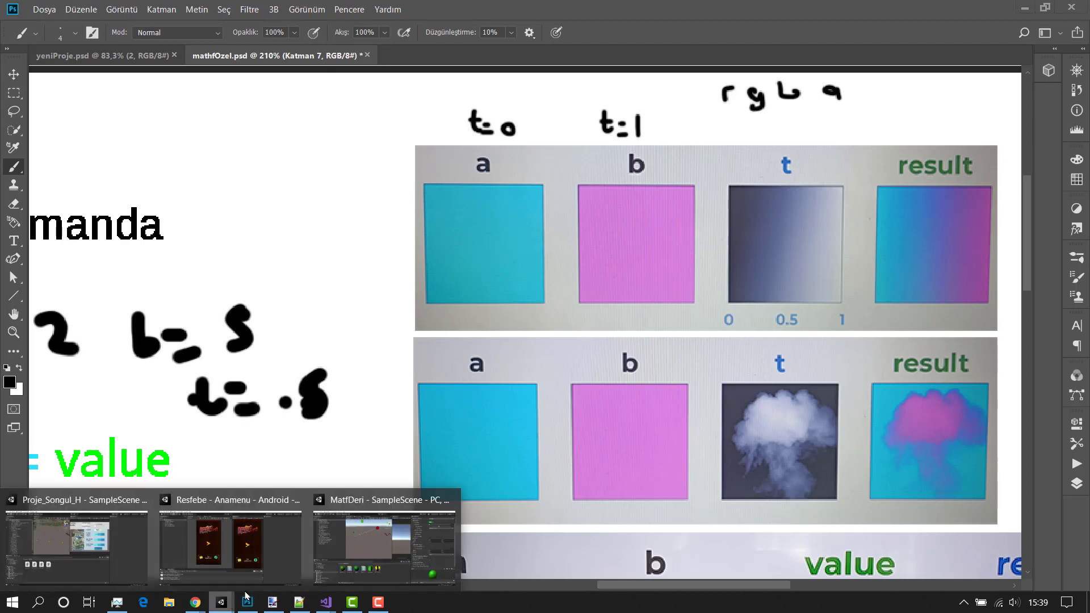
pyautogui.click(374, 549)
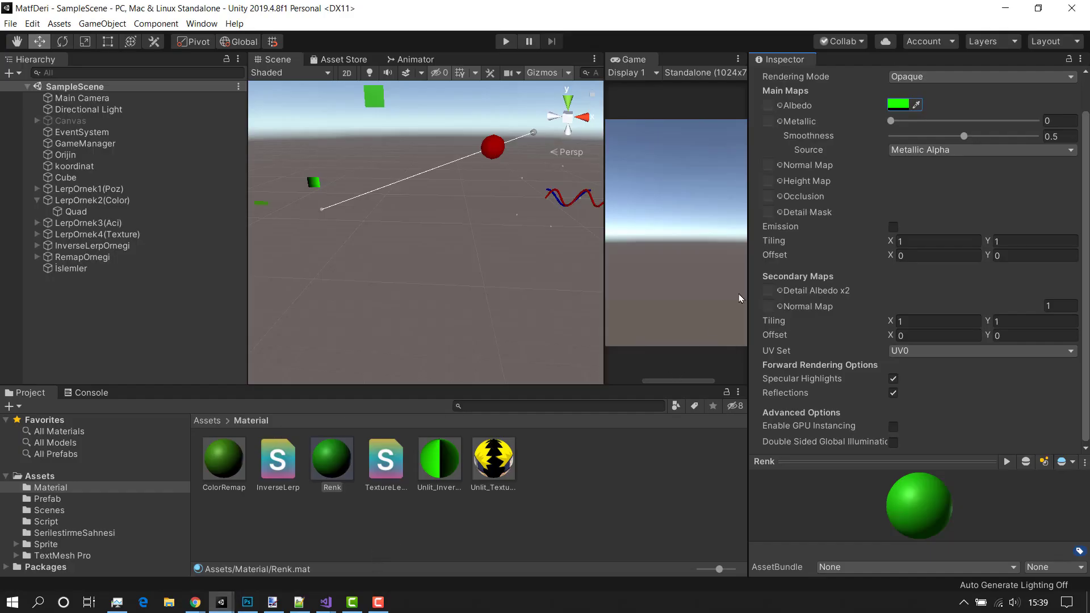
pyautogui.click(890, 109)
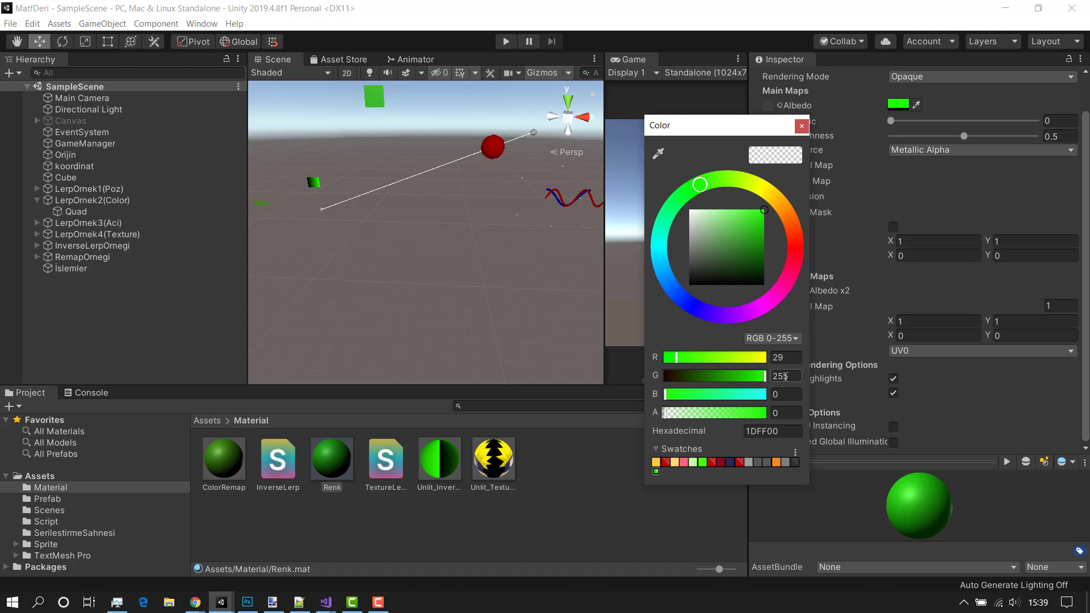
pyautogui.click(764, 414)
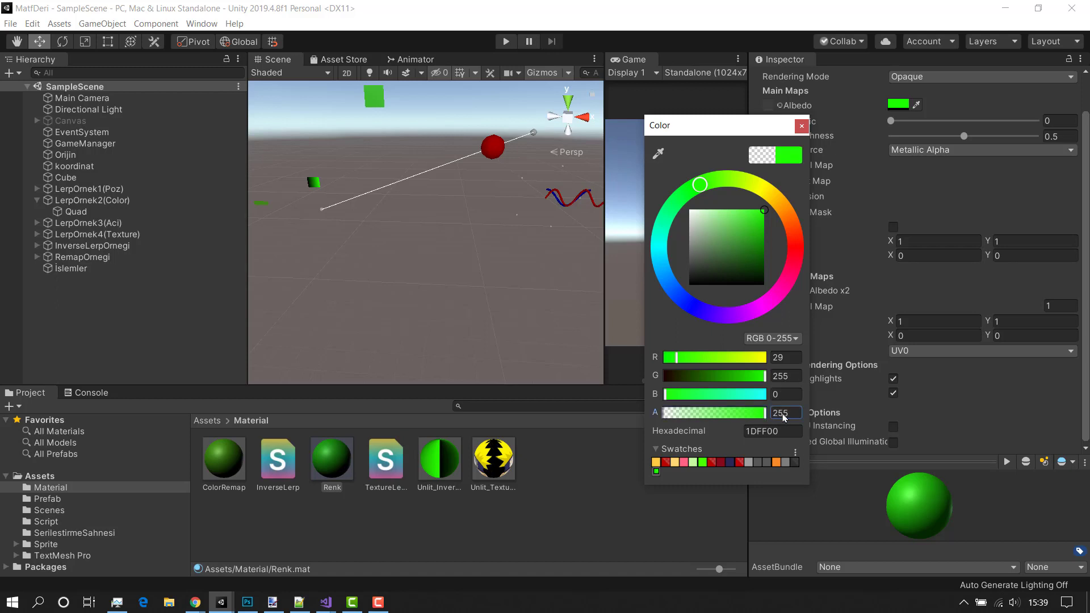
pyautogui.press('BackSpace')
pyautogui.press('BackSpace')
pyautogui.press('BackSpace')
pyautogui.write('0')
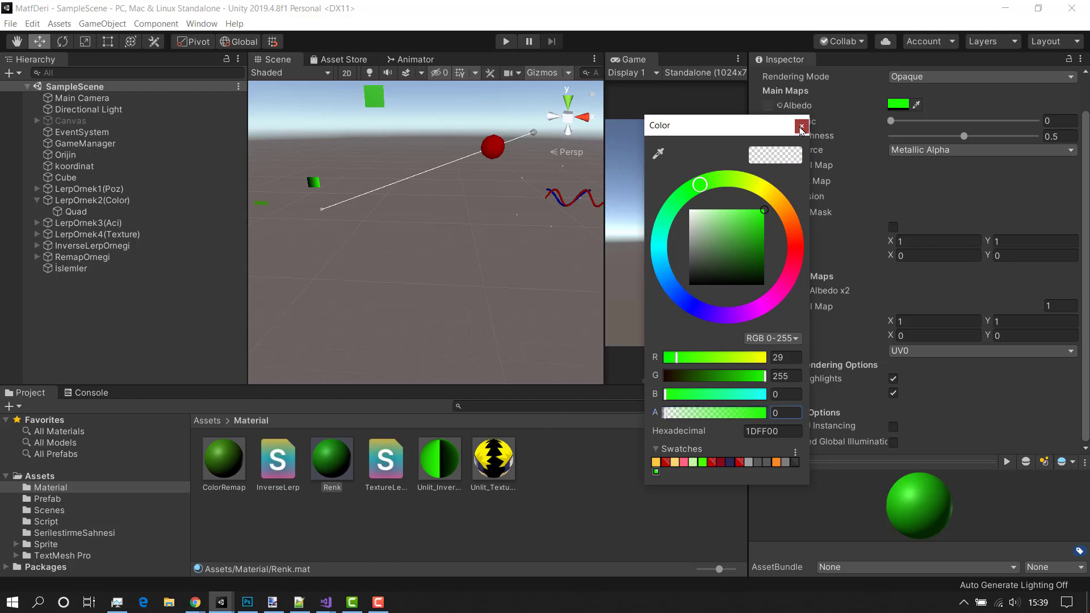
pyautogui.click(801, 128)
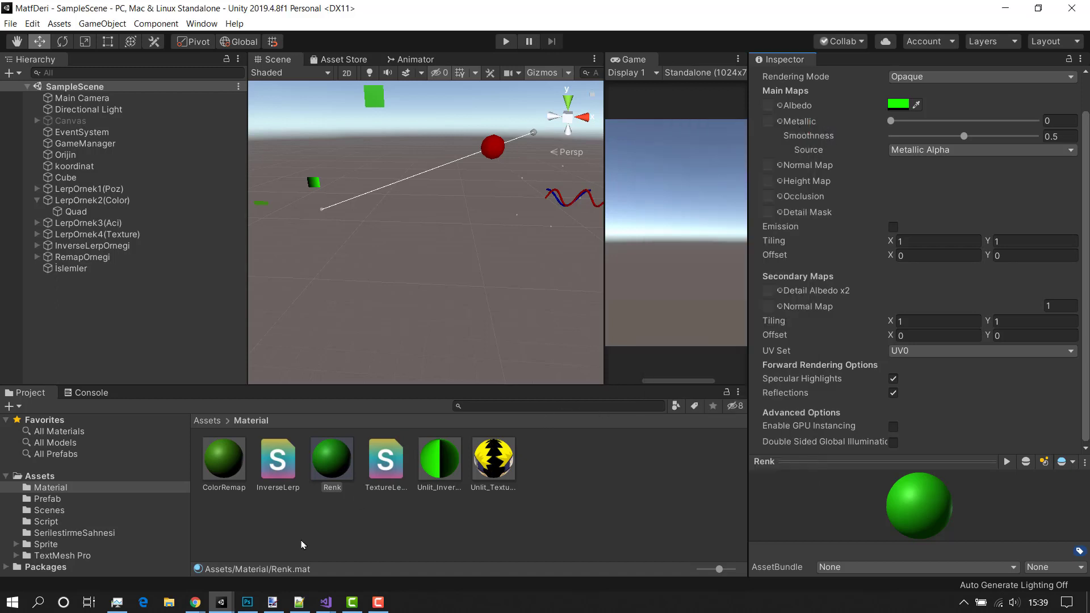
pyautogui.click(247, 605)
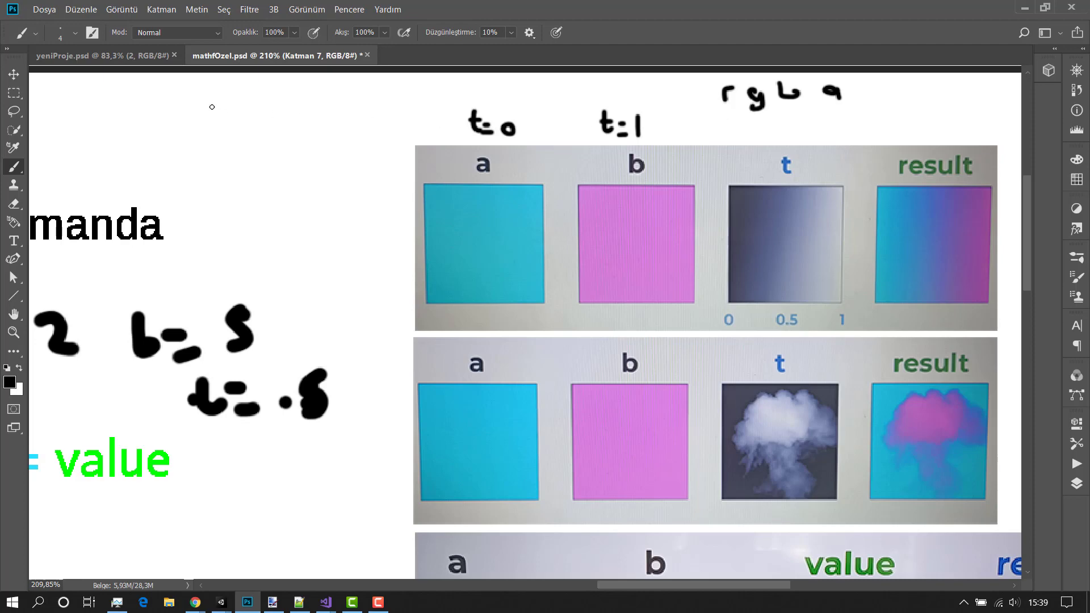
# Step: Handwrite '8 bit = 1' on the slide
pyautogui.moveTo(199, 116)
pyautogui.mouseDown()
pyautogui.moveTo(262, 140)
pyautogui.moveTo(324, 129)
pyautogui.moveTo(342, 140)
pyautogui.mouseUp()
pyautogui.click(262, 130)
pyautogui.click(259, 113)
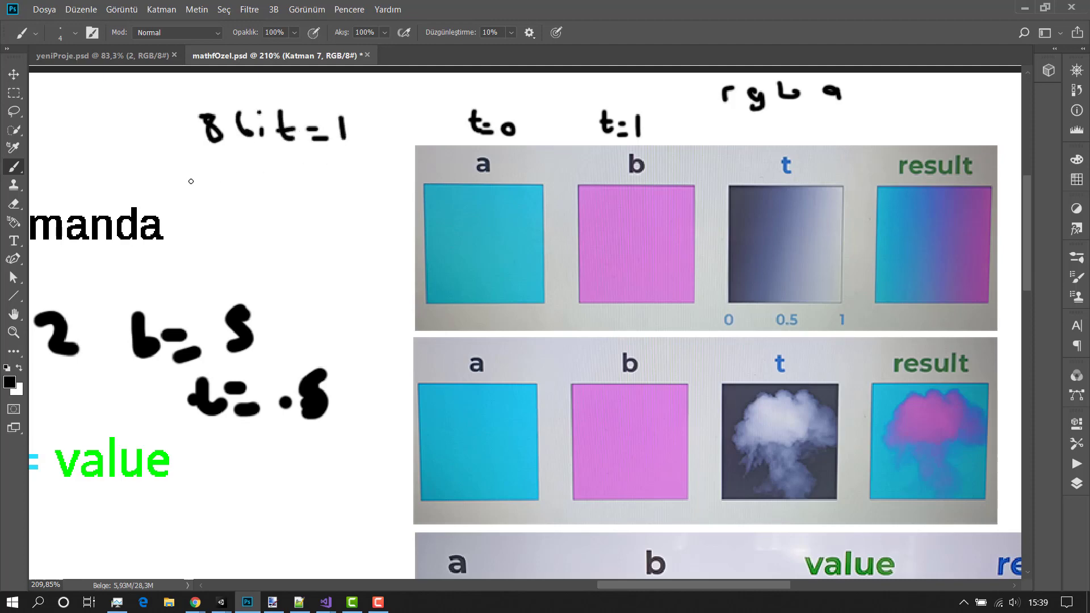
# Step: Write a row of ones below it, followed by '= 255'
pyautogui.moveTo(176, 183); pyautogui.dragTo(305, 182)
pyautogui.click(209, 183)
pyautogui.click(279, 182)
pyautogui.moveTo(319, 182)
pyautogui.mouseDown()
pyautogui.moveTo(349, 173)
pyautogui.moveTo(262, 169)
pyautogui.moveTo(183, 185)
pyautogui.moveTo(246, 208)
pyautogui.mouseUp()
pyautogui.click(348, 183)
pyautogui.moveTo(226, 218)
pyautogui.mouseDown()
pyautogui.moveTo(289, 215)
pyautogui.moveTo(307, 201)
pyautogui.moveTo(320, 218)
pyautogui.mouseUp()
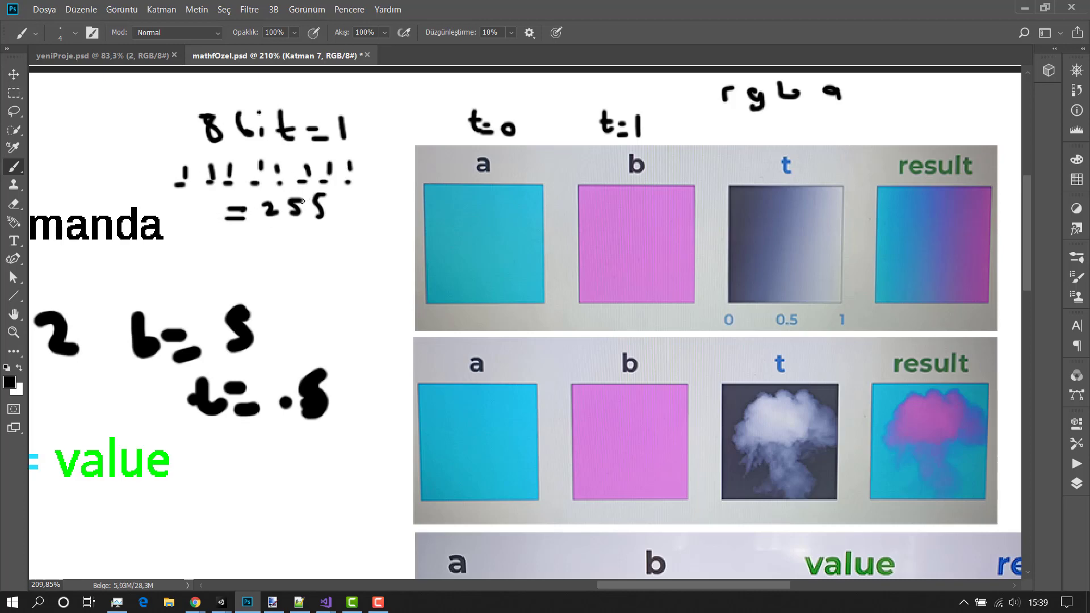
# Step: Handwrite '0 - 1' with '0 - 255' beneath it, and begin a box around '0 - 1'
pyautogui.keyDown('alt'); pyautogui.scroll(-1, 858, 115); pyautogui.keyUp('alt')
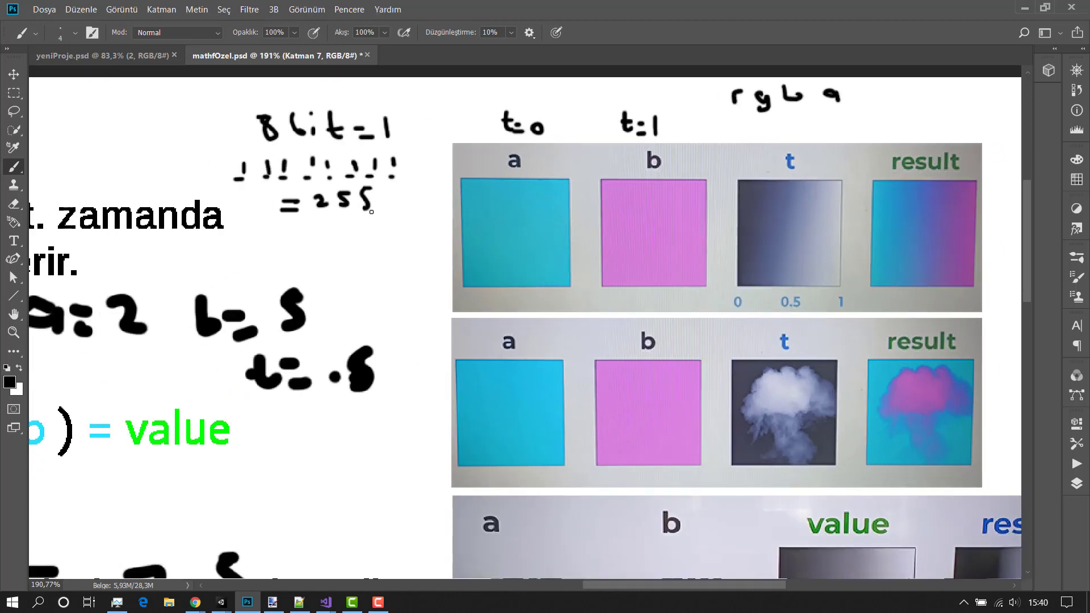
pyautogui.moveTo(109, 109)
pyautogui.mouseDown()
pyautogui.moveTo(92, 129)
pyautogui.moveTo(111, 115)
pyautogui.moveTo(182, 130)
pyautogui.mouseUp()
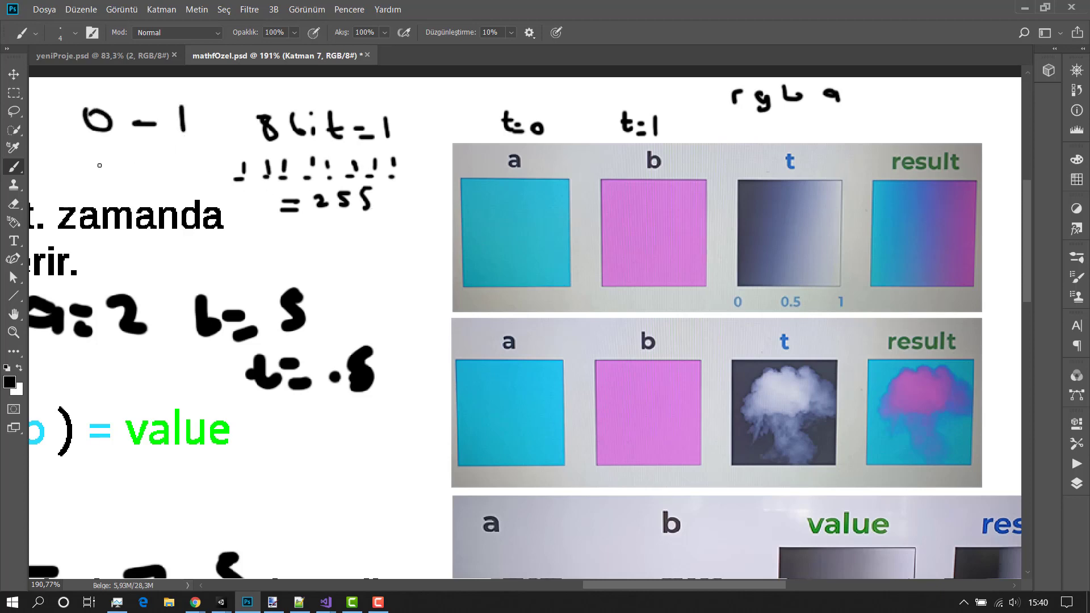
pyautogui.moveTo(107, 164)
pyautogui.mouseDown()
pyautogui.moveTo(94, 161)
pyautogui.moveTo(140, 170)
pyautogui.mouseUp()
pyautogui.moveTo(159, 164)
pyautogui.mouseDown()
pyautogui.moveTo(176, 181)
pyautogui.moveTo(200, 163)
pyautogui.mouseUp()
pyautogui.moveTo(208, 160)
pyautogui.mouseDown()
pyautogui.moveTo(203, 182)
pyautogui.moveTo(221, 163)
pyautogui.mouseUp()
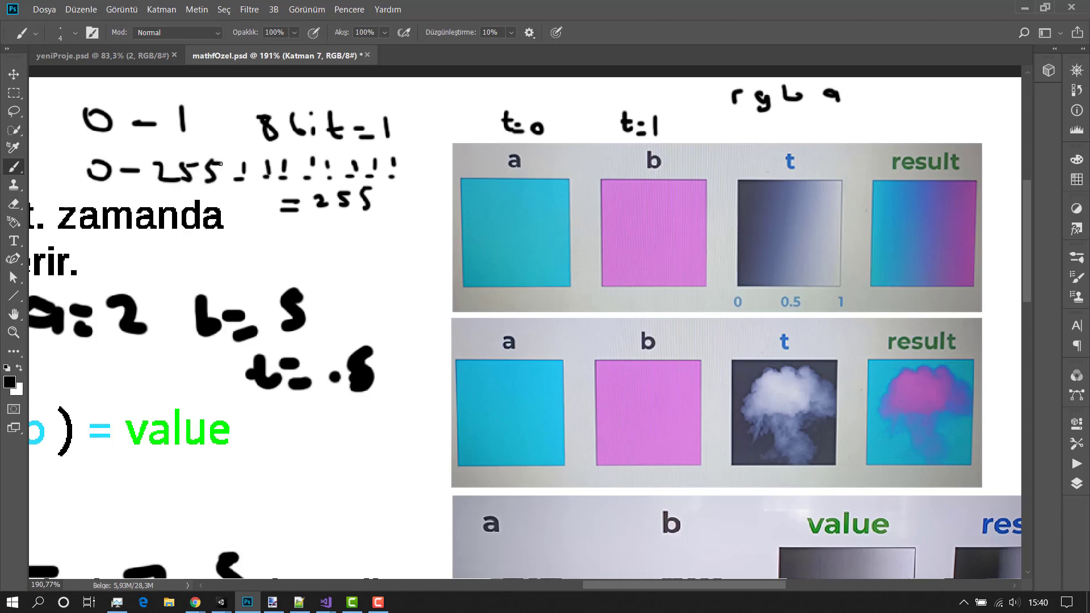
pyautogui.moveTo(76, 103)
pyautogui.mouseDown()
pyautogui.moveTo(80, 148)
pyautogui.moveTo(197, 142)
pyautogui.moveTo(82, 144)
pyautogui.mouseUp()
# Step: Close the box around the handwritten '0 - 1' and write 'Shader' beside it
pyautogui.keyDown('alt'); pyautogui.scroll(-5, 97, 150); pyautogui.keyUp('alt')
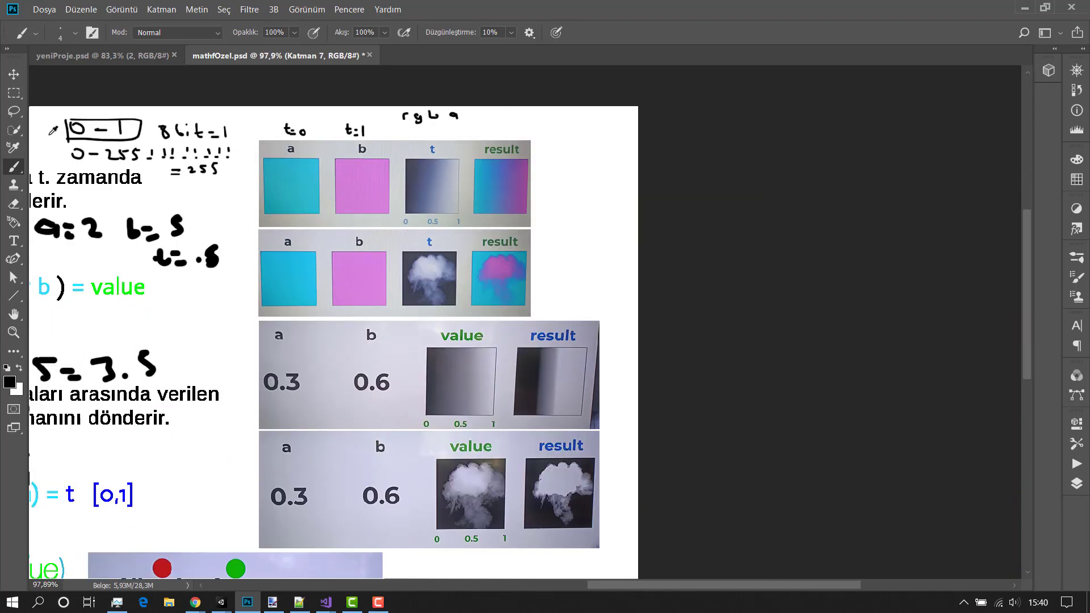
pyautogui.keyDown('alt'); pyautogui.scroll(2, 96, 150); pyautogui.keyUp('alt')
pyautogui.keyDown('alt'); pyautogui.scroll(2, 37, 124); pyautogui.keyUp('alt')
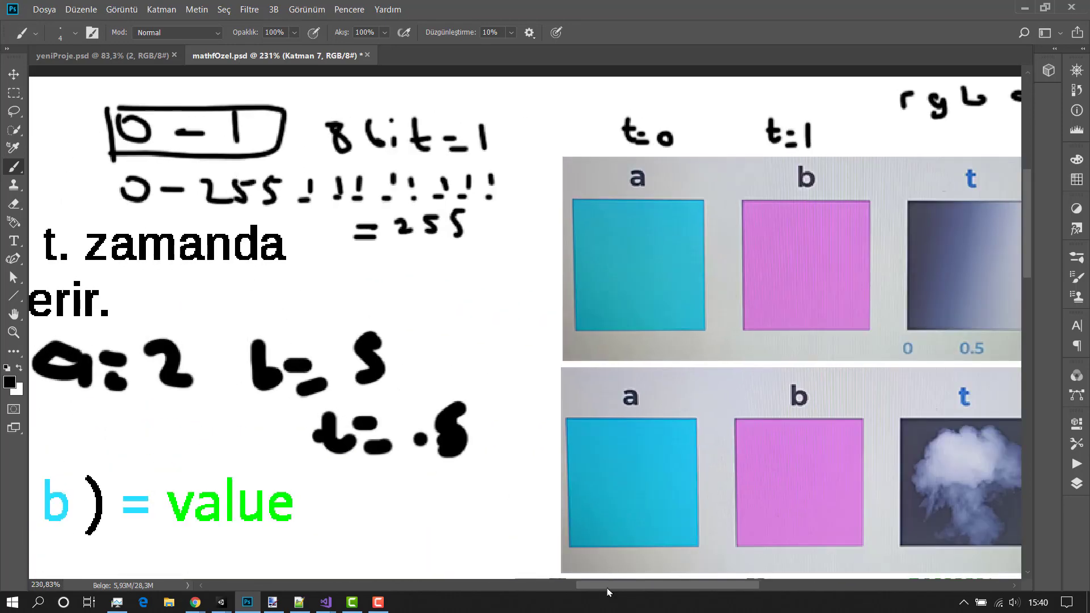
pyautogui.keyDown('alt'); pyautogui.scroll(1, 37, 124); pyautogui.keyUp('alt')
pyautogui.keyDown('alt'); pyautogui.scroll(-2, 557, 165); pyautogui.keyUp('alt')
pyautogui.moveTo(480, 122)
pyautogui.mouseDown()
pyautogui.moveTo(475, 137)
pyautogui.moveTo(571, 139)
pyautogui.mouseUp()
pyautogui.keyDown('alt'); pyautogui.scroll(-1, 682, 164); pyautogui.keyUp('alt')
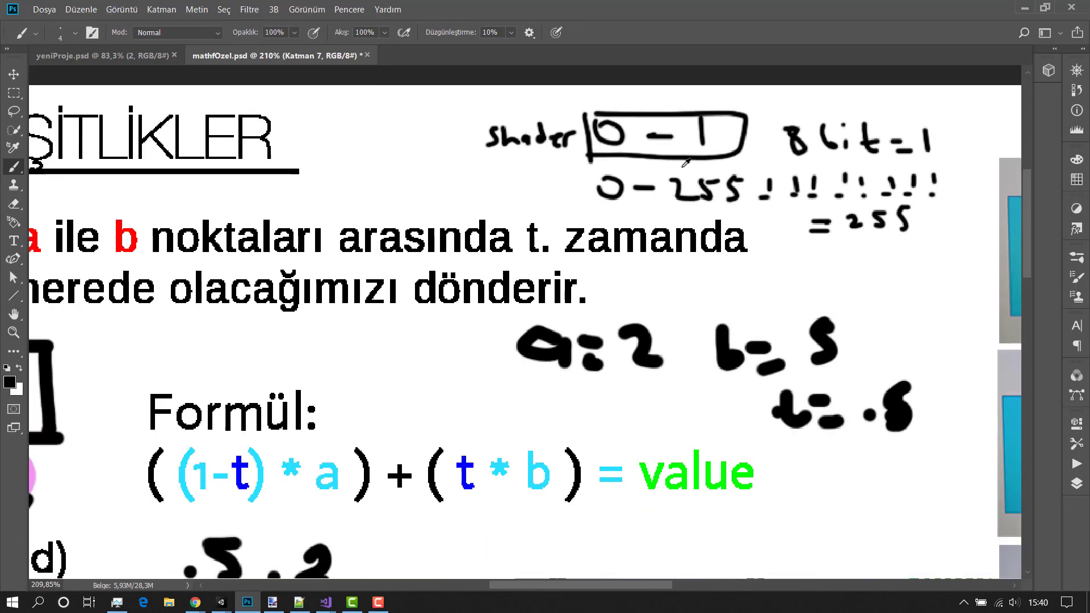
pyautogui.keyDown('alt'); pyautogui.scroll(-1, 696, 170); pyautogui.keyUp('alt')
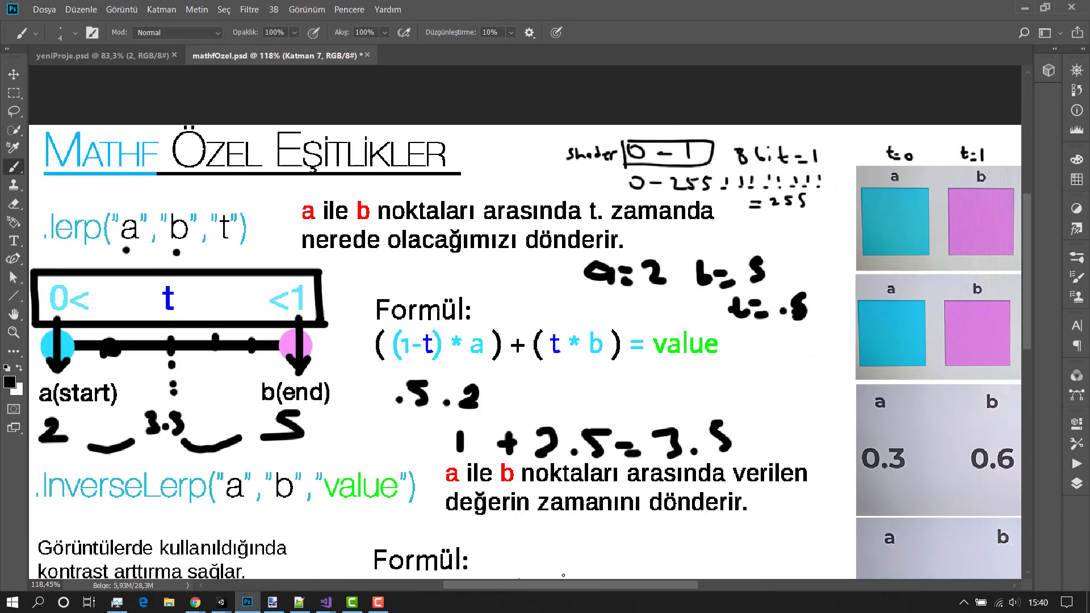
pyautogui.moveTo(556, 586); pyautogui.dragTo(664, 586)
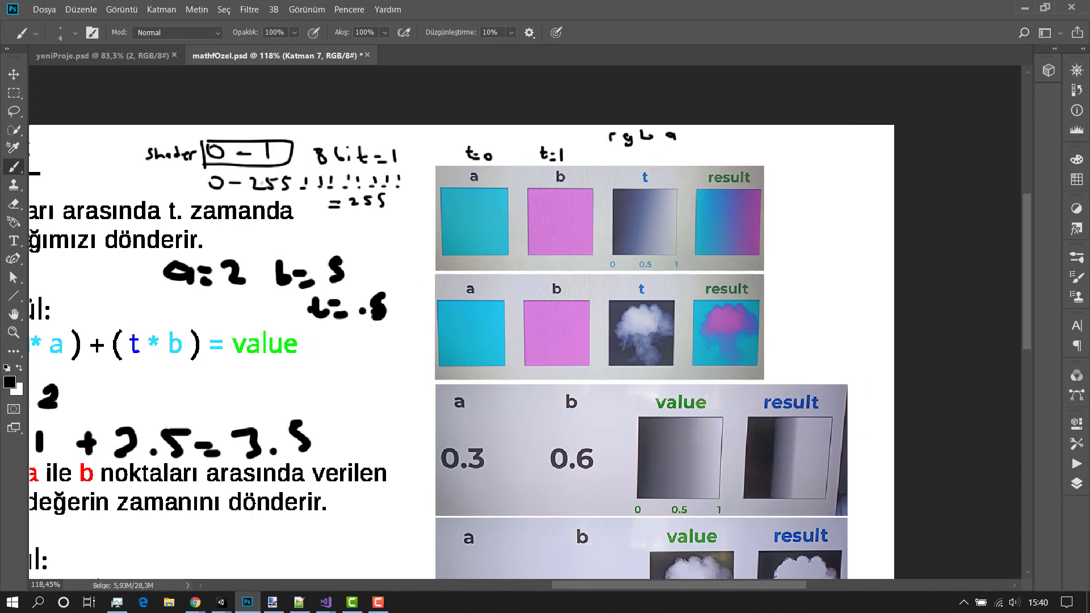
pyautogui.keyDown('alt'); pyautogui.scroll(3, 638, 121); pyautogui.keyUp('alt')
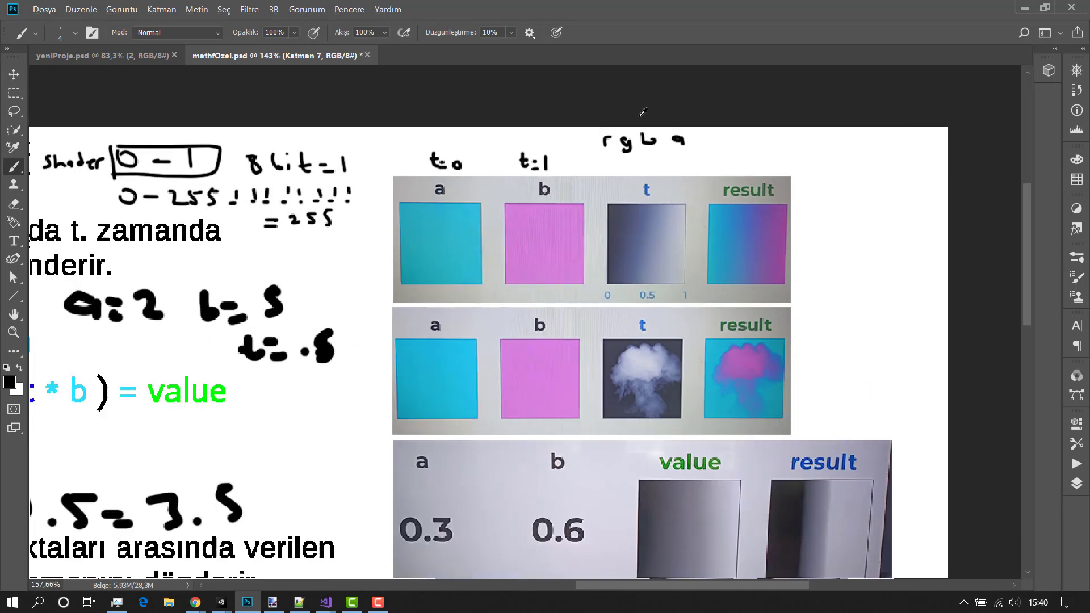
pyautogui.keyDown('alt'); pyautogui.scroll(1, 680, 172); pyautogui.keyUp('alt')
pyautogui.keyDown('alt'); pyautogui.scroll(3, 681, 193); pyautogui.keyUp('alt')
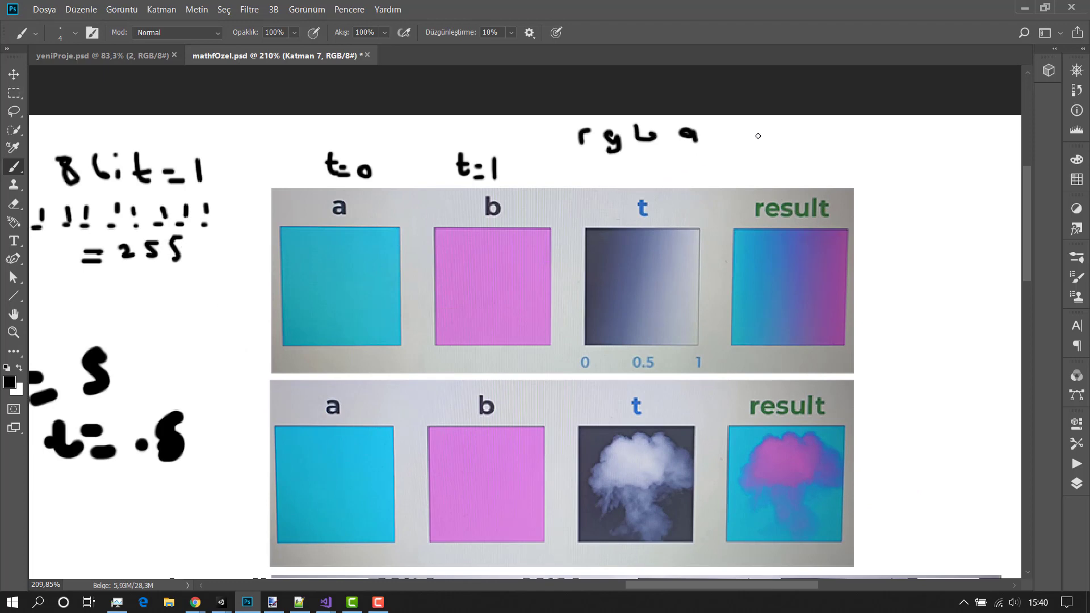
# Step: Write '0 -> siyah' and '1 -> beyaz' beside the rgba line
pyautogui.moveTo(742, 127)
pyautogui.mouseDown()
pyautogui.moveTo(748, 142)
pyautogui.moveTo(811, 135)
pyautogui.mouseUp()
pyautogui.moveTo(834, 128)
pyautogui.mouseDown()
pyautogui.moveTo(828, 139)
pyautogui.moveTo(863, 150)
pyautogui.moveTo(880, 134)
pyautogui.moveTo(899, 137)
pyautogui.mouseUp()
pyautogui.click(840, 134)
pyautogui.click(839, 121)
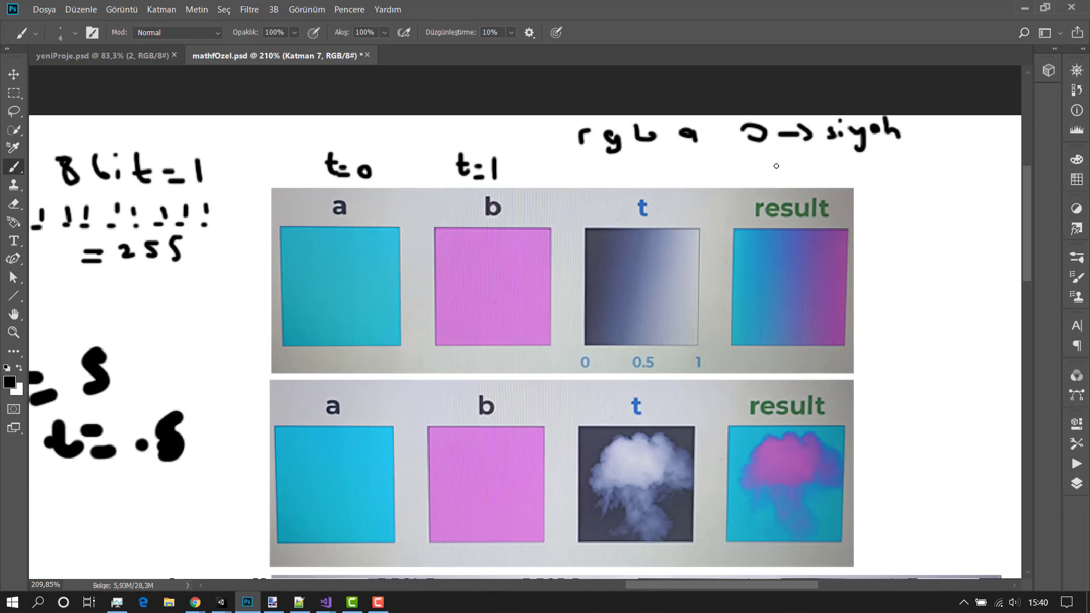
pyautogui.moveTo(760, 152); pyautogui.dragTo(760, 168)
pyautogui.moveTo(783, 164)
pyautogui.mouseDown()
pyautogui.moveTo(864, 165)
pyautogui.moveTo(877, 179)
pyautogui.mouseUp()
pyautogui.moveTo(885, 156); pyautogui.dragTo(892, 162)
pyautogui.moveTo(897, 158); pyautogui.dragTo(901, 170)
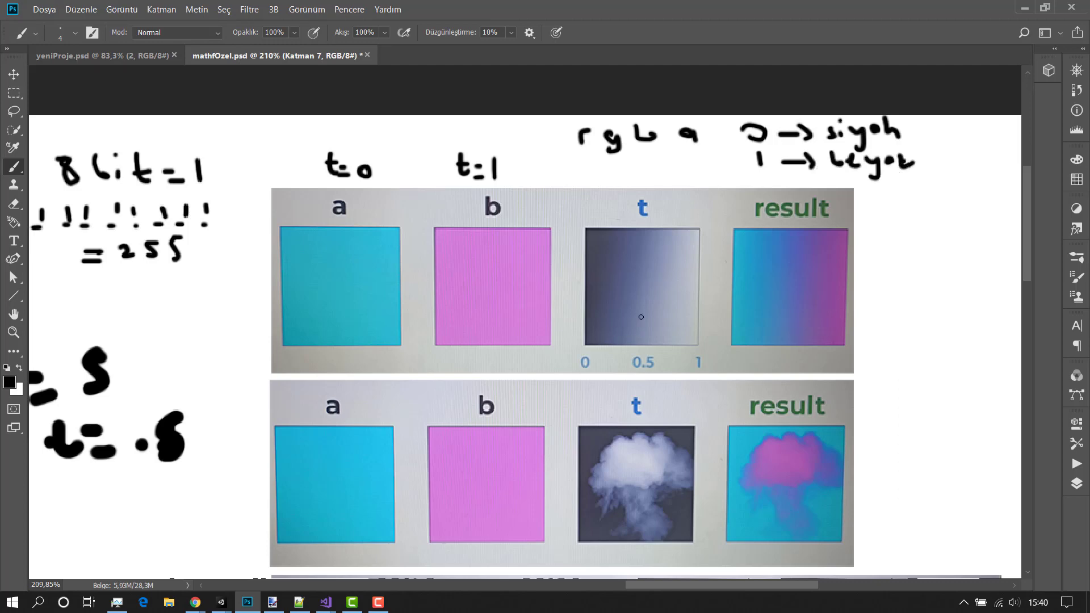
# Step: Mark dots down the dark and light sides of the t gradient square
pyautogui.keyDown('alt'); pyautogui.scroll(-1, 641, 317); pyautogui.keyUp('alt')
pyautogui.keyDown('alt'); pyautogui.scroll(1, 613, 270); pyautogui.keyUp('alt')
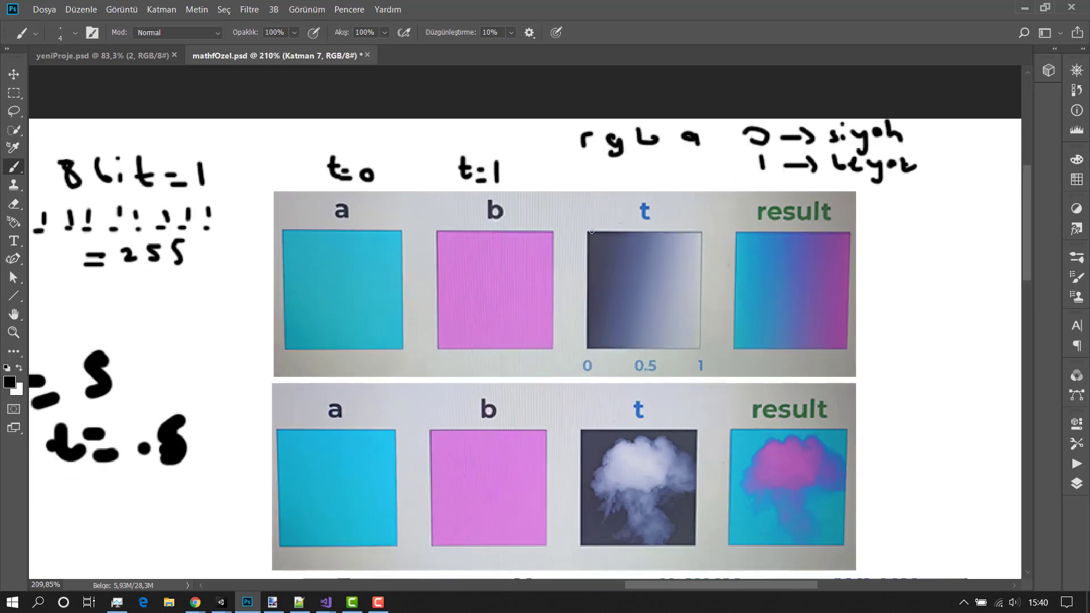
pyautogui.moveTo(608, 248); pyautogui.dragTo(617, 314)
pyautogui.click(610, 332)
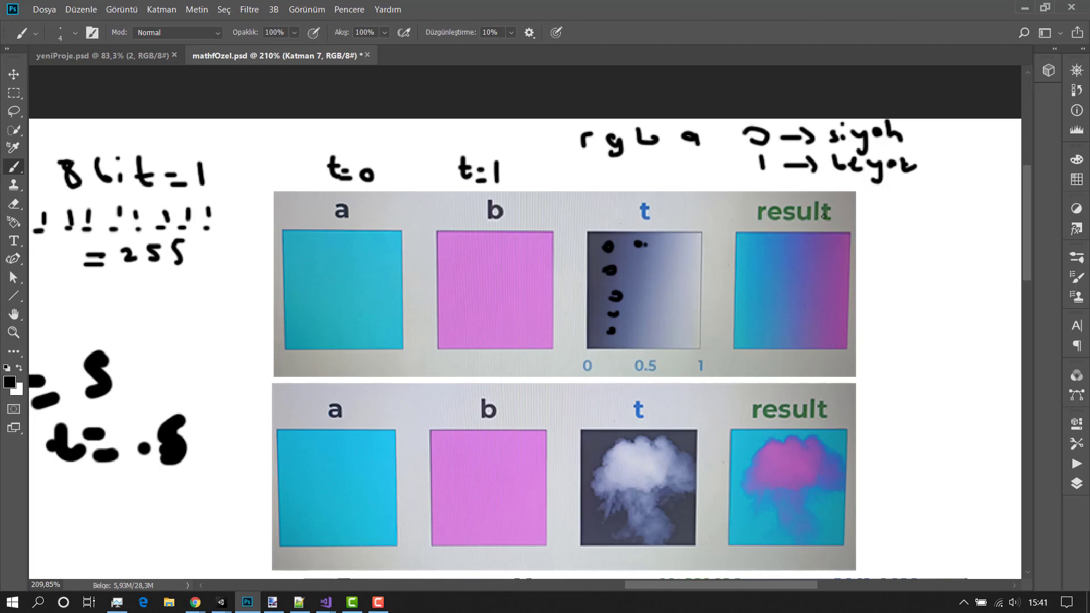
pyautogui.moveTo(691, 243); pyautogui.dragTo(691, 250)
pyautogui.moveTo(685, 325); pyautogui.dragTo(686, 322)
pyautogui.click(687, 335)
# Step: Mark the pink and cyan sides of the upper result square and draw a line down its middle
pyautogui.keyDown('alt'); pyautogui.scroll(-2, 470, 259); pyautogui.keyUp('alt')
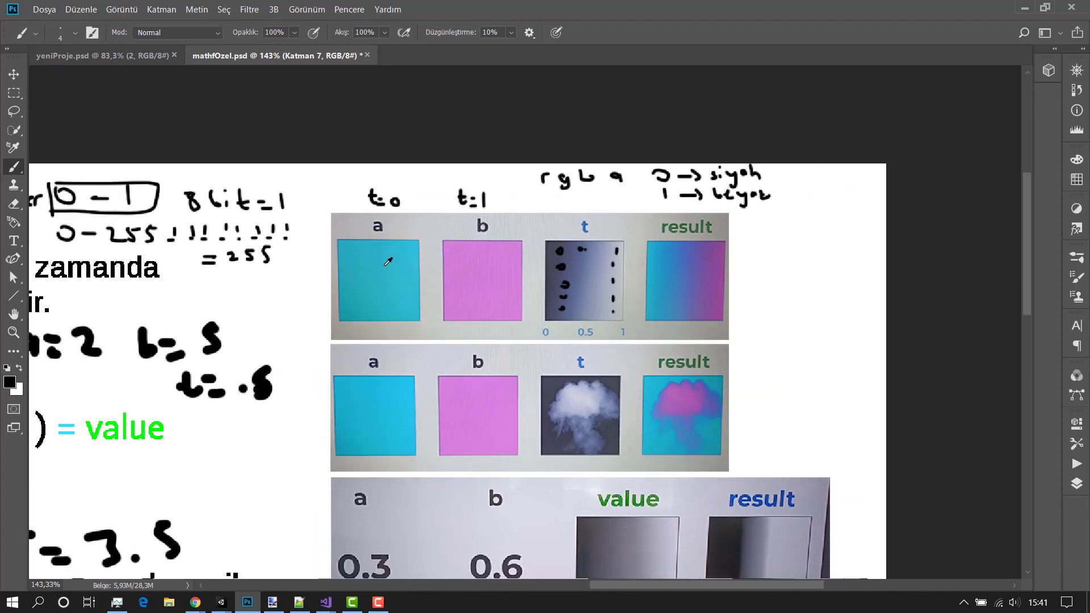
pyautogui.keyDown('alt'); pyautogui.scroll(-2, 386, 236); pyautogui.keyUp('alt')
pyautogui.keyDown('alt'); pyautogui.scroll(-2, 397, 233); pyautogui.keyUp('alt')
pyautogui.keyDown('alt'); pyautogui.scroll(-1, 416, 223); pyautogui.keyUp('alt')
pyautogui.keyDown('alt'); pyautogui.scroll(1, 420, 220); pyautogui.keyUp('alt')
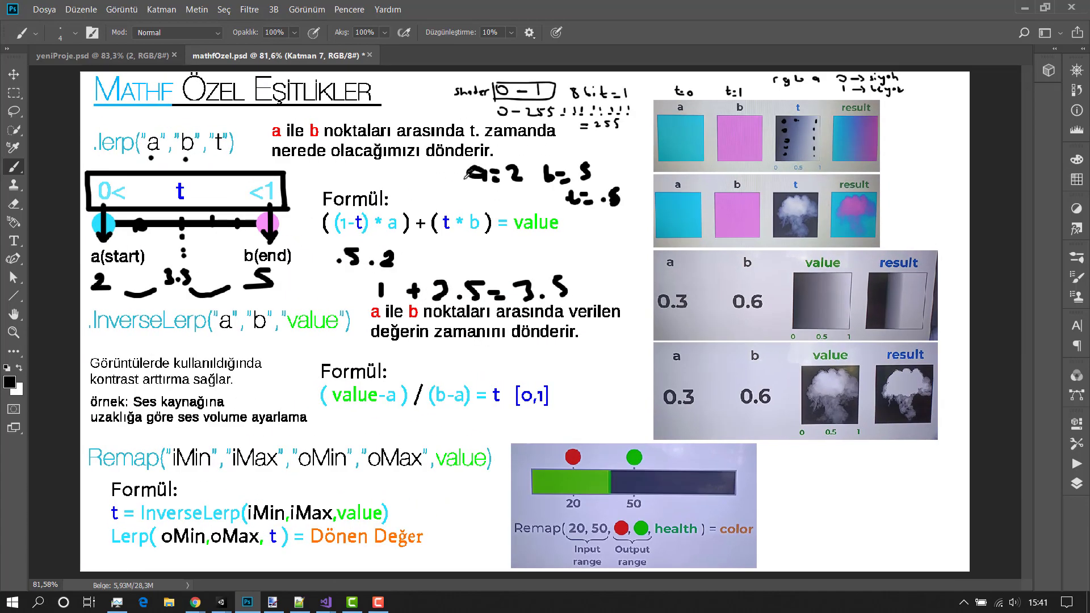
pyautogui.keyDown('alt'); pyautogui.scroll(1, 482, 170); pyautogui.keyUp('alt')
pyautogui.keyDown('alt'); pyautogui.scroll(-1, 114, 220); pyautogui.keyUp('alt')
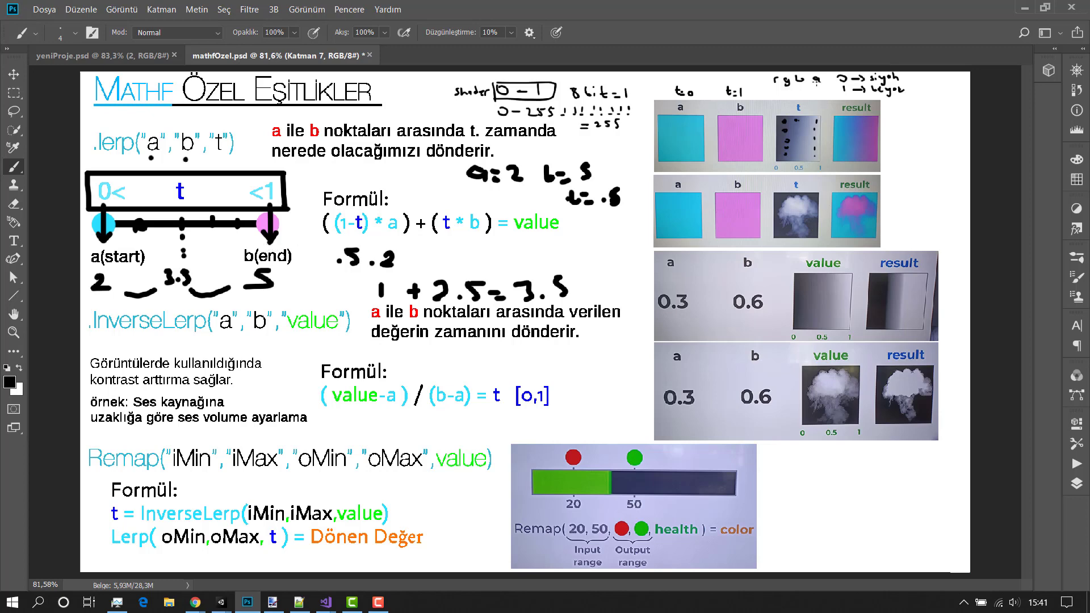
pyautogui.keyDown('alt'); pyautogui.scroll(5, 865, 117); pyautogui.keyUp('alt')
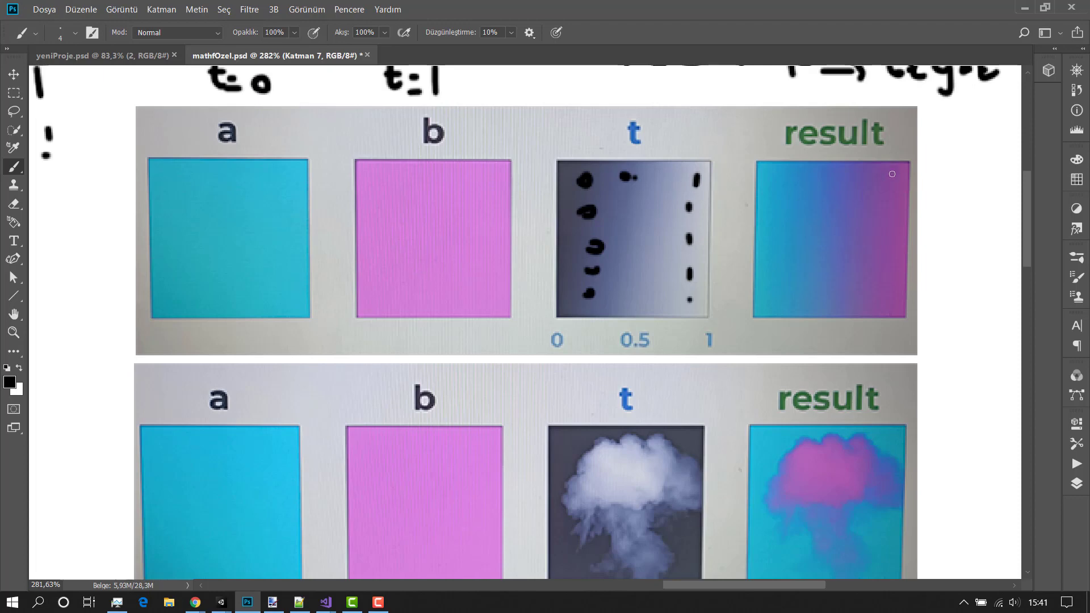
pyautogui.moveTo(898, 171)
pyautogui.mouseDown()
pyautogui.moveTo(878, 176)
pyautogui.moveTo(890, 235)
pyautogui.mouseUp()
pyautogui.moveTo(902, 260)
pyautogui.mouseDown()
pyautogui.moveTo(889, 270)
pyautogui.moveTo(889, 298)
pyautogui.mouseUp()
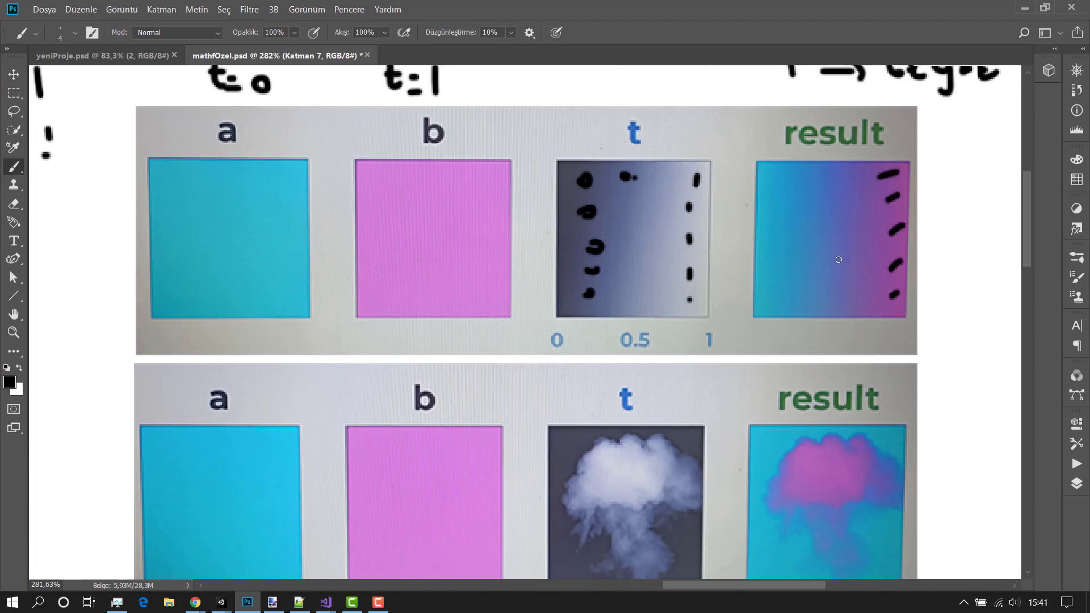
pyautogui.moveTo(794, 172); pyautogui.dragTo(777, 186)
pyautogui.moveTo(800, 221); pyautogui.dragTo(787, 236)
pyautogui.moveTo(792, 289); pyautogui.dragTo(766, 295)
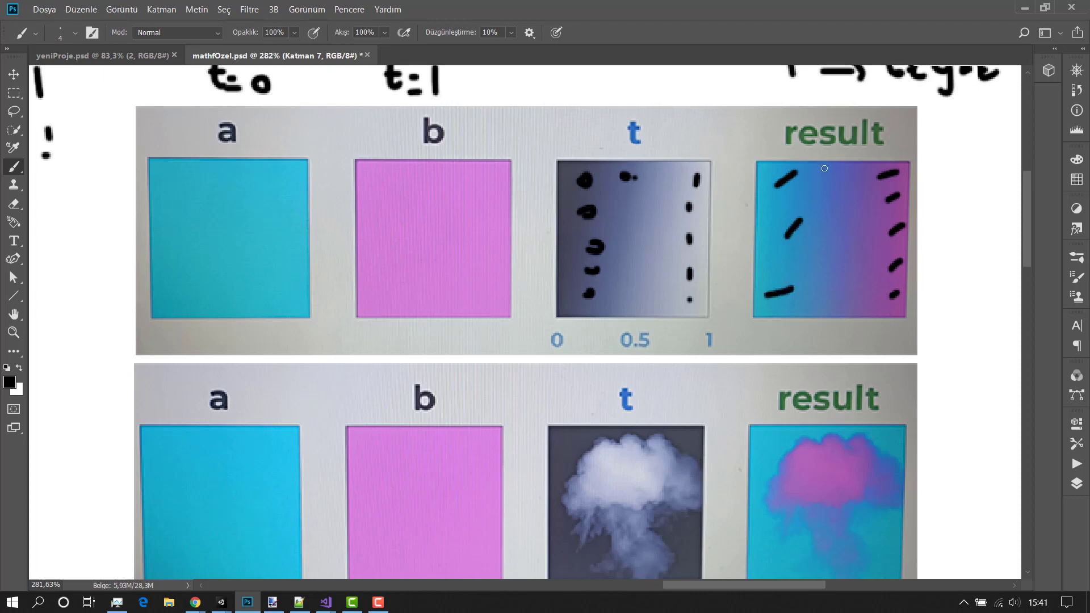
pyautogui.moveTo(833, 171); pyautogui.dragTo(834, 293)
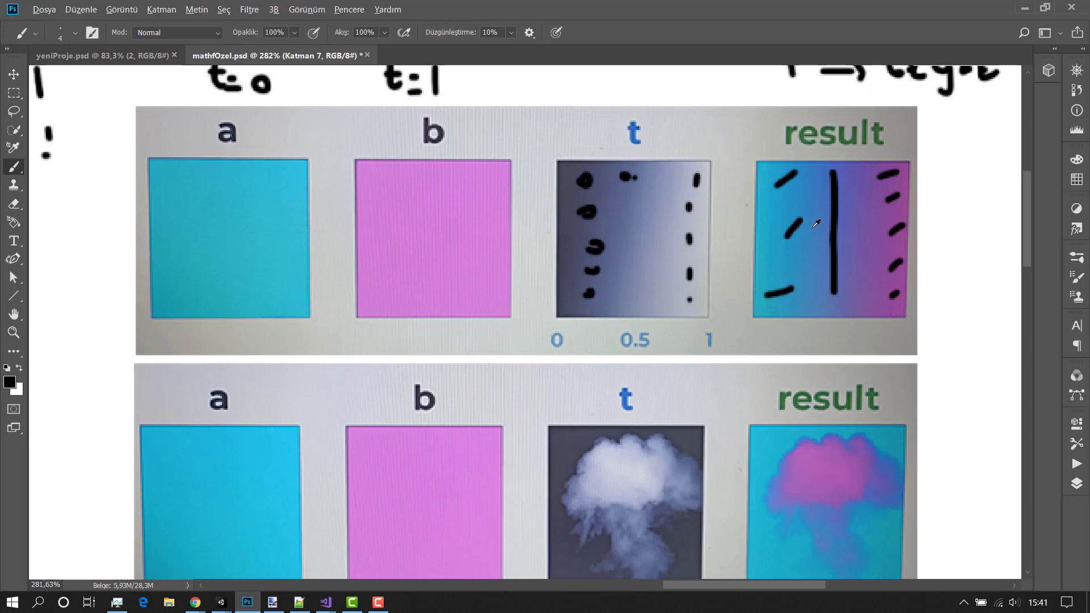
pyautogui.keyDown('alt'); pyautogui.scroll(-2, 825, 226); pyautogui.keyUp('alt')
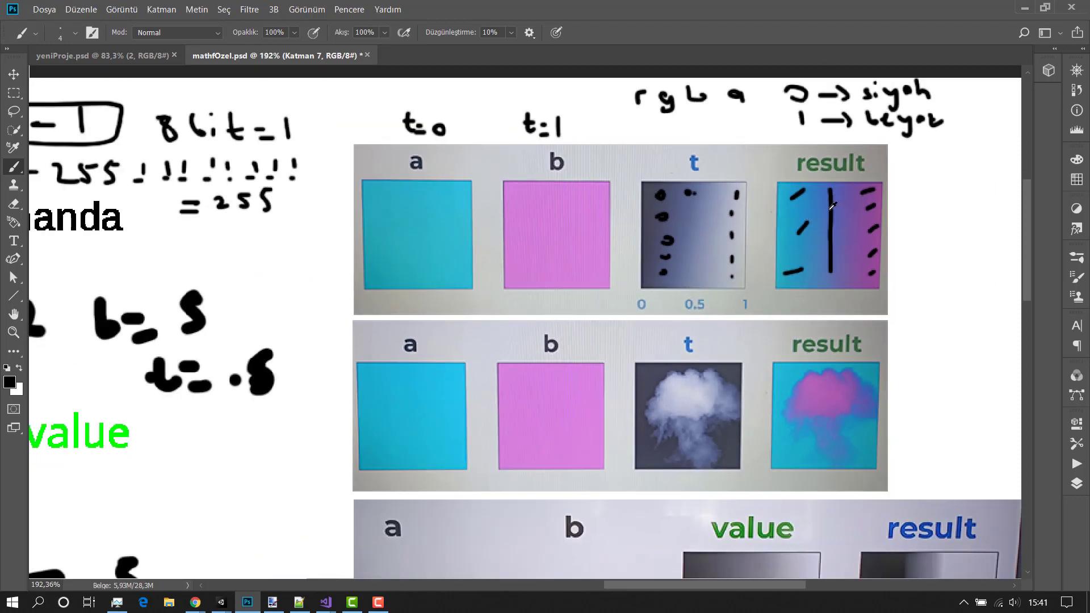
pyautogui.keyDown('alt'); pyautogui.scroll(-1, 778, 215); pyautogui.keyUp('alt')
pyautogui.keyDown('alt'); pyautogui.scroll(-1, 766, 218); pyautogui.keyUp('alt')
pyautogui.keyDown('alt'); pyautogui.scroll(-1, 763, 220); pyautogui.keyUp('alt')
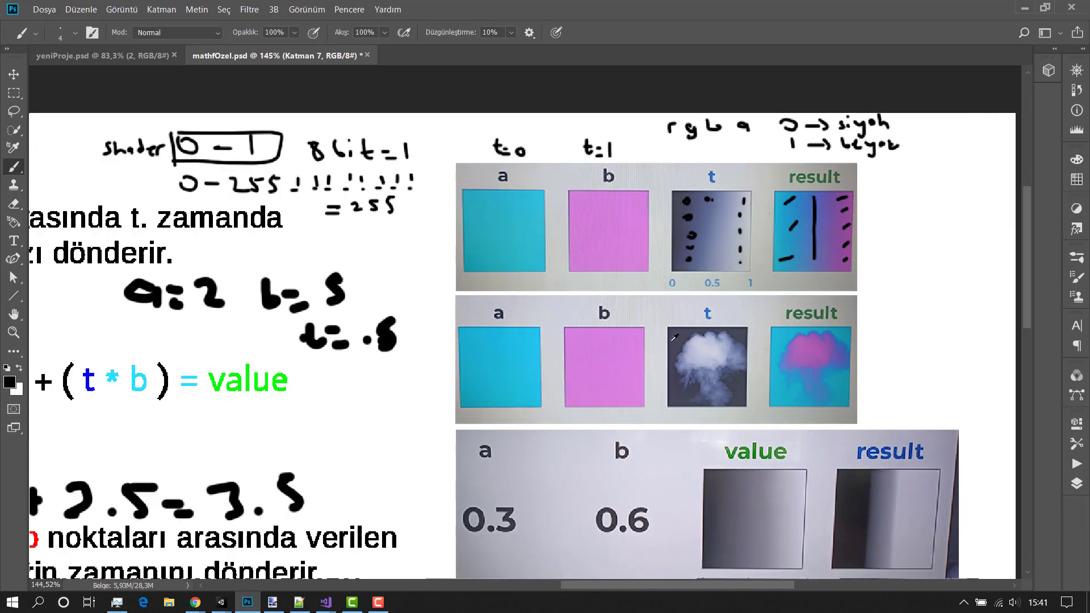
pyautogui.keyDown('alt'); pyautogui.scroll(1, 641, 394); pyautogui.keyUp('alt')
pyautogui.keyDown('alt'); pyautogui.scroll(1, 778, 311); pyautogui.keyUp('alt')
pyautogui.keyDown('alt'); pyautogui.scroll(1, 787, 310); pyautogui.keyUp('alt')
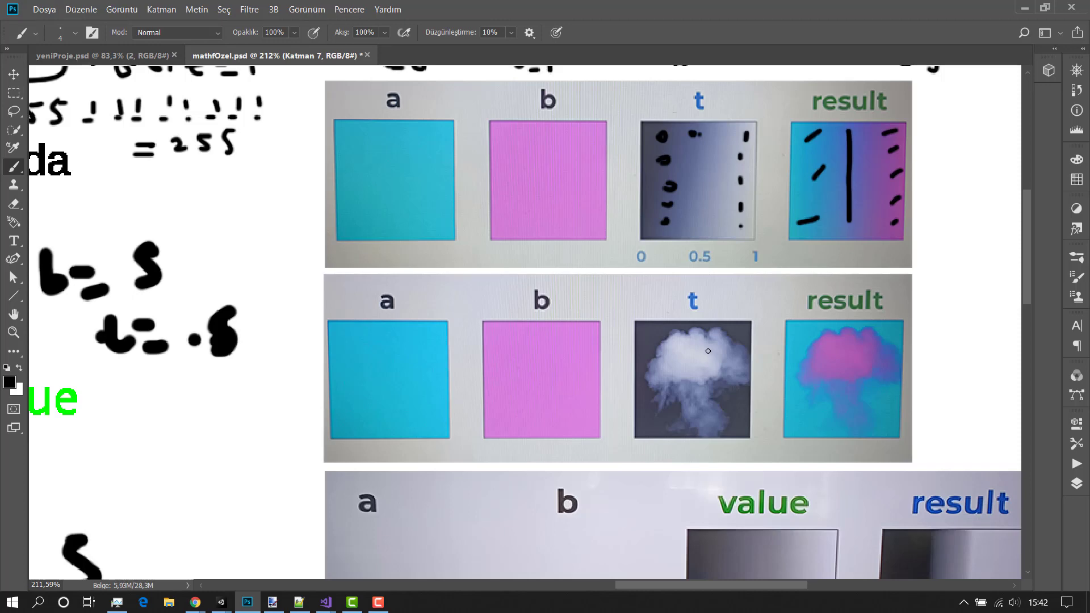
pyautogui.keyDown('alt'); pyautogui.scroll(-1, 722, 343); pyautogui.keyUp('alt')
pyautogui.keyDown('alt'); pyautogui.scroll(1, 722, 343); pyautogui.keyUp('alt')
pyautogui.keyDown('alt'); pyautogui.scroll(1, 722, 343); pyautogui.keyUp('alt')
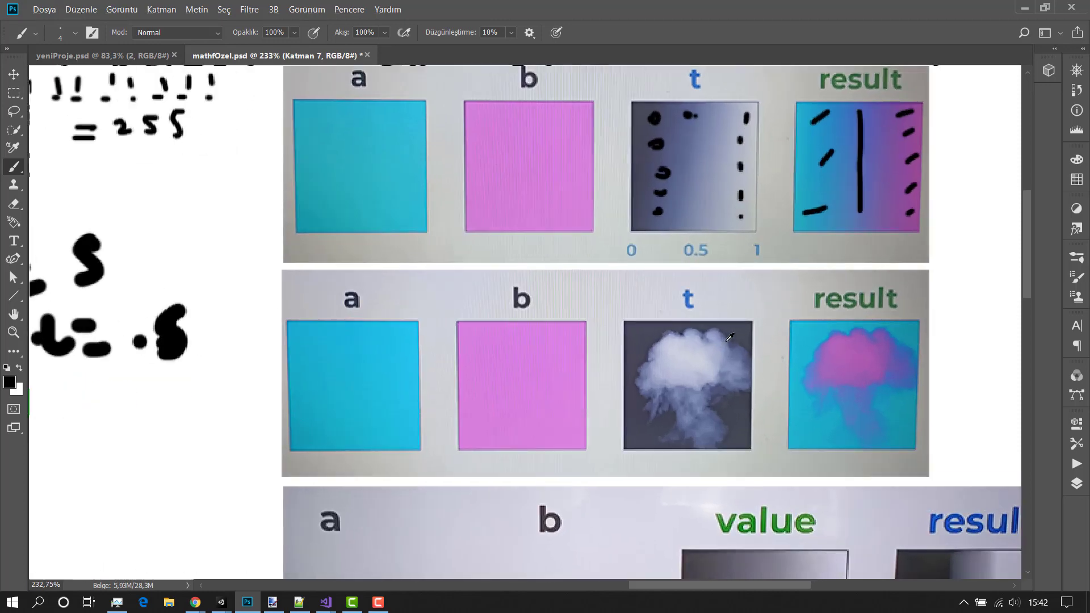
pyautogui.keyDown('alt'); pyautogui.scroll(1, 722, 343); pyautogui.keyUp('alt')
# Step: Add black dots and short strokes over the t-square cloud, including its left and right edges
pyautogui.moveTo(665, 359)
pyautogui.mouseDown()
pyautogui.moveTo(668, 369)
pyautogui.moveTo(698, 348)
pyautogui.moveTo(739, 375)
pyautogui.moveTo(669, 393)
pyautogui.moveTo(703, 436)
pyautogui.mouseUp()
pyautogui.click(681, 373)
pyautogui.click(646, 380)
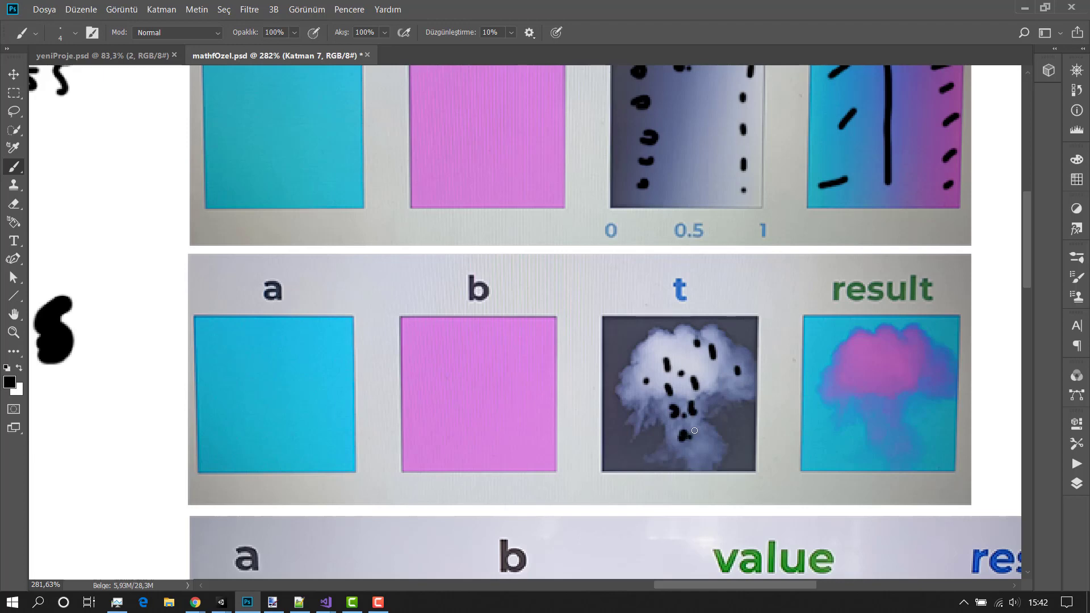
pyautogui.scroll(-1, 704, 420)
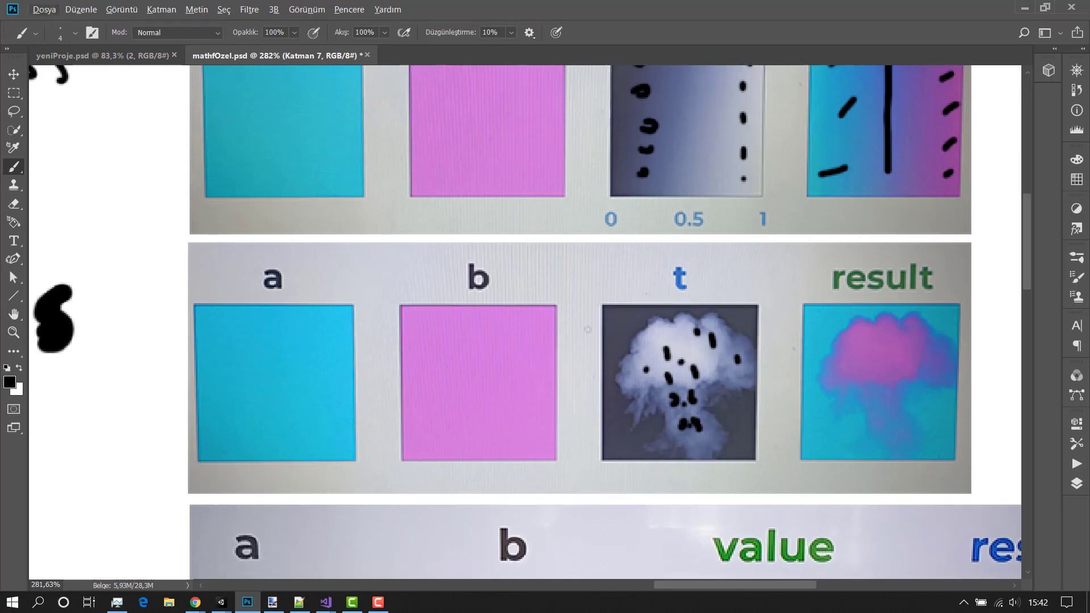
pyautogui.moveTo(606, 323); pyautogui.dragTo(622, 322)
pyautogui.moveTo(610, 406); pyautogui.dragTo(622, 449)
pyautogui.moveTo(739, 409); pyautogui.dragTo(738, 426)
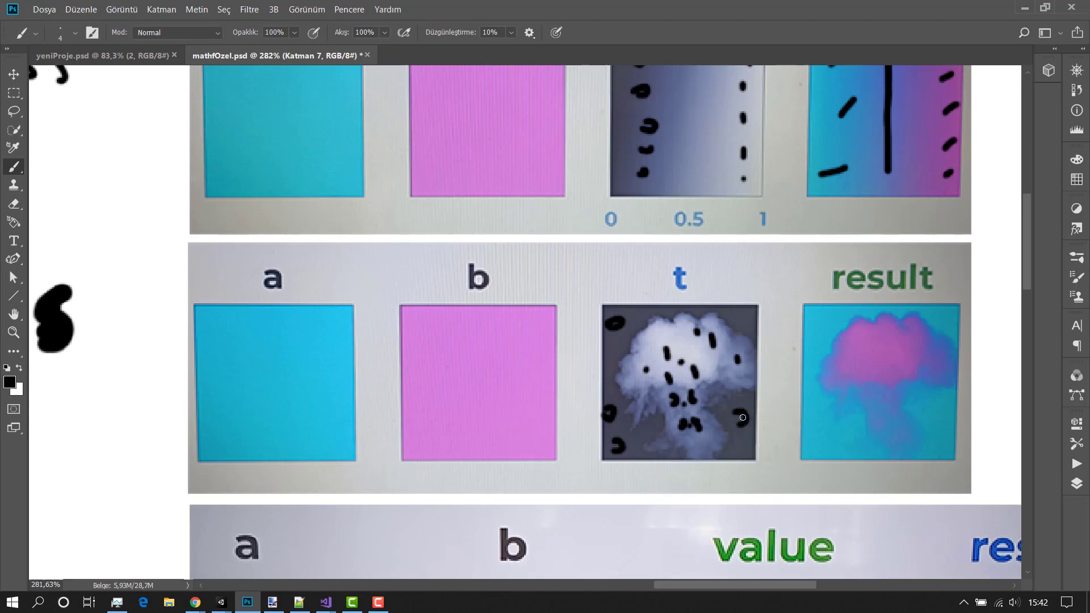
pyautogui.keyDown('alt'); pyautogui.scroll(-2, 758, 393); pyautogui.keyUp('alt')
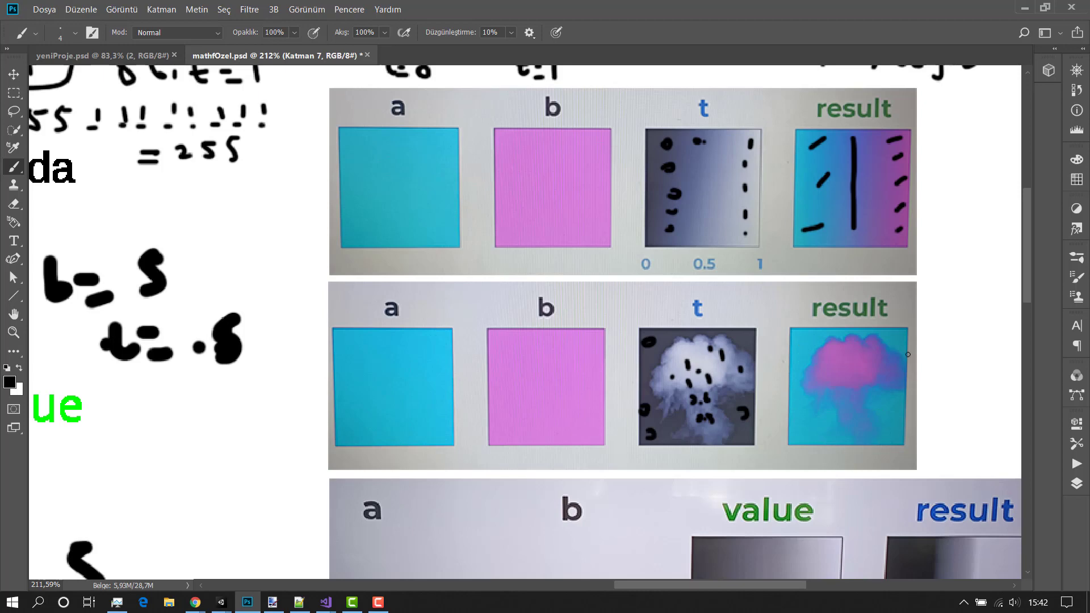
pyautogui.keyDown('alt'); pyautogui.scroll(2, 724, 369); pyautogui.keyUp('alt')
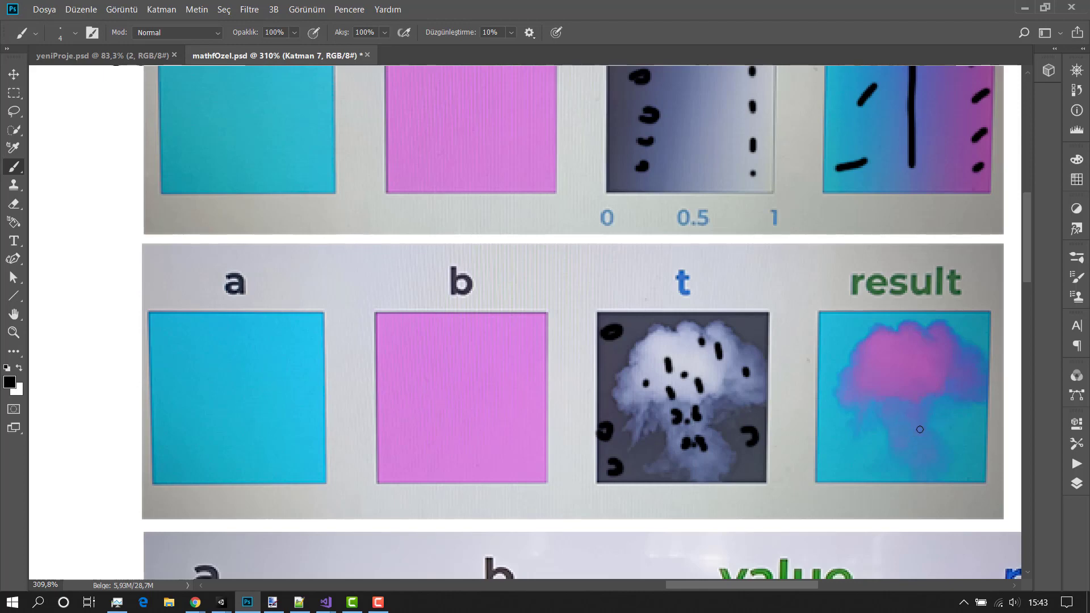
# Step: Zoom out to the whole slide and put a brush dot under InverseLerp's a argument
pyautogui.keyDown('alt'); pyautogui.scroll(-1, 911, 411); pyautogui.keyUp('alt')
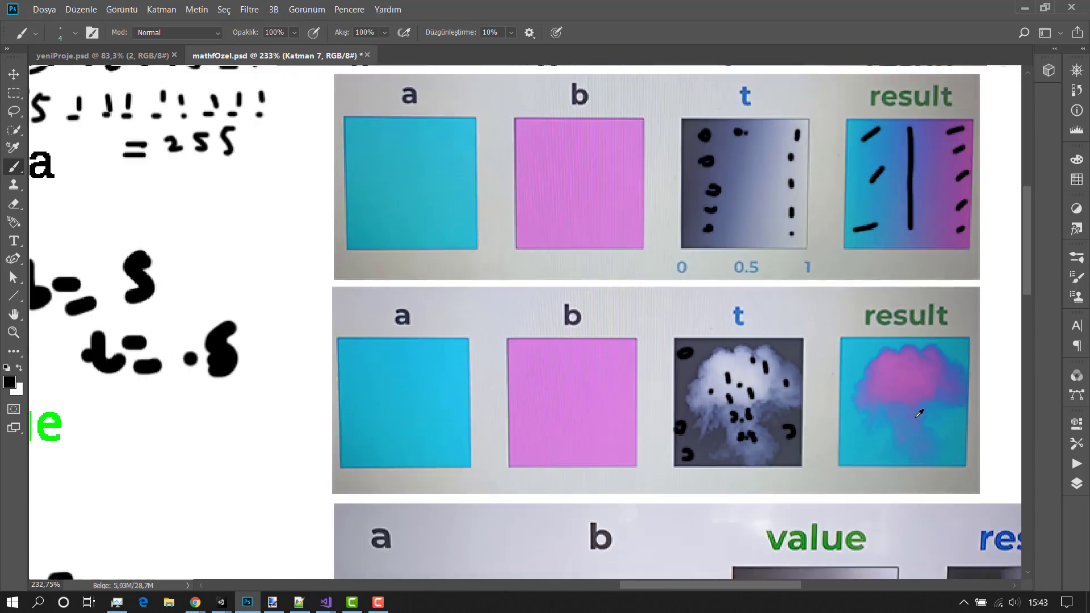
pyautogui.keyDown('alt'); pyautogui.scroll(-1, 911, 411); pyautogui.keyUp('alt')
pyautogui.keyDown('alt'); pyautogui.scroll(-1, 922, 382); pyautogui.keyUp('alt')
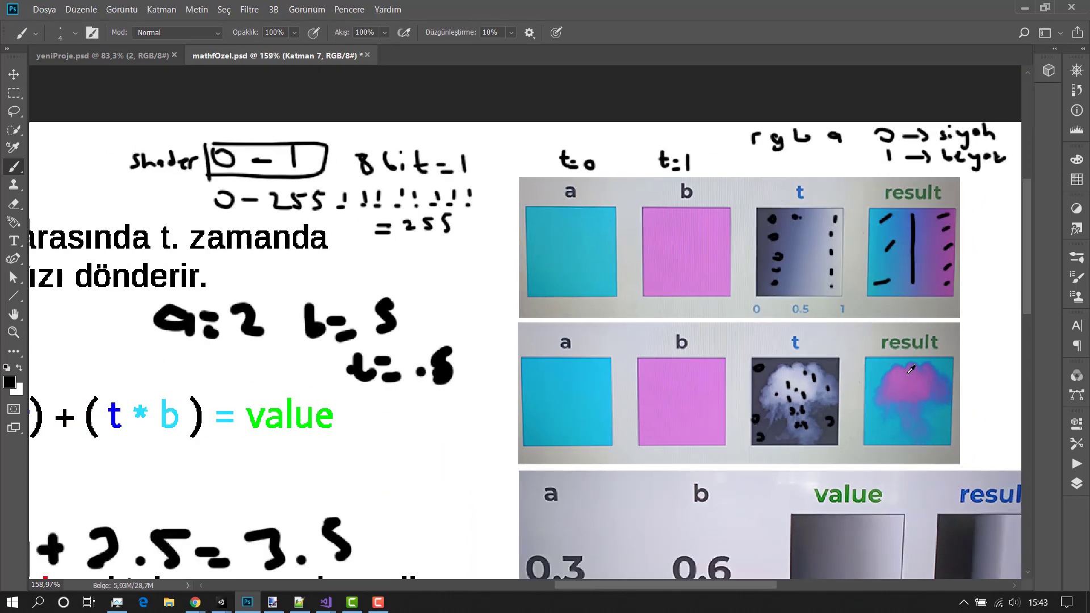
pyautogui.keyDown('alt'); pyautogui.scroll(-1, 905, 369); pyautogui.keyUp('alt')
pyautogui.keyDown('alt'); pyautogui.scroll(-2, 906, 369); pyautogui.keyUp('alt')
pyautogui.keyDown('alt'); pyautogui.scroll(-1, 894, 353); pyautogui.keyUp('alt')
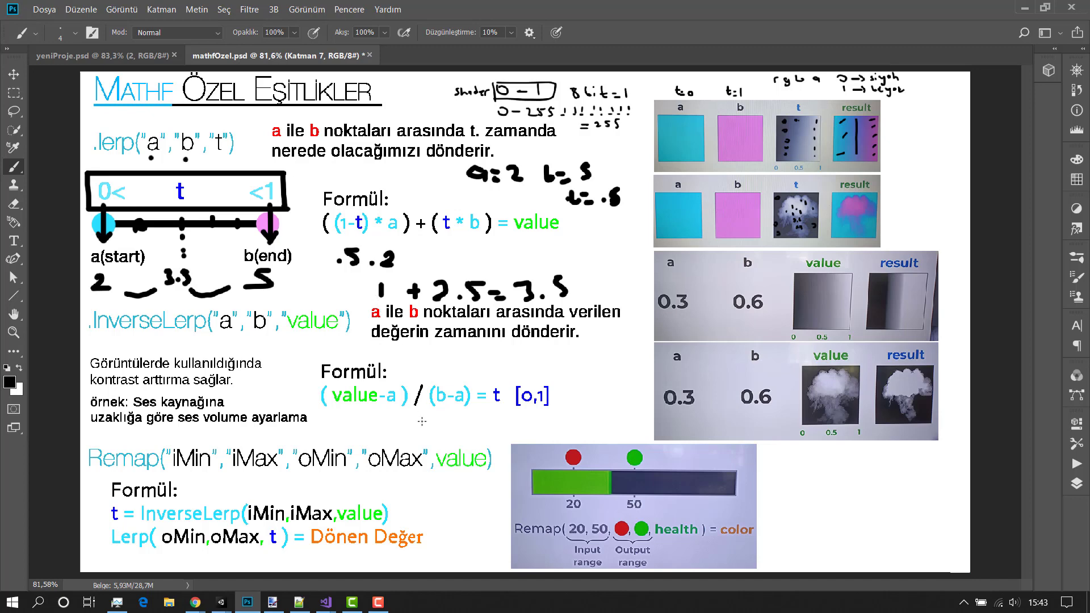
pyautogui.keyDown('alt'); pyautogui.scroll(1, 407, 406); pyautogui.keyUp('alt')
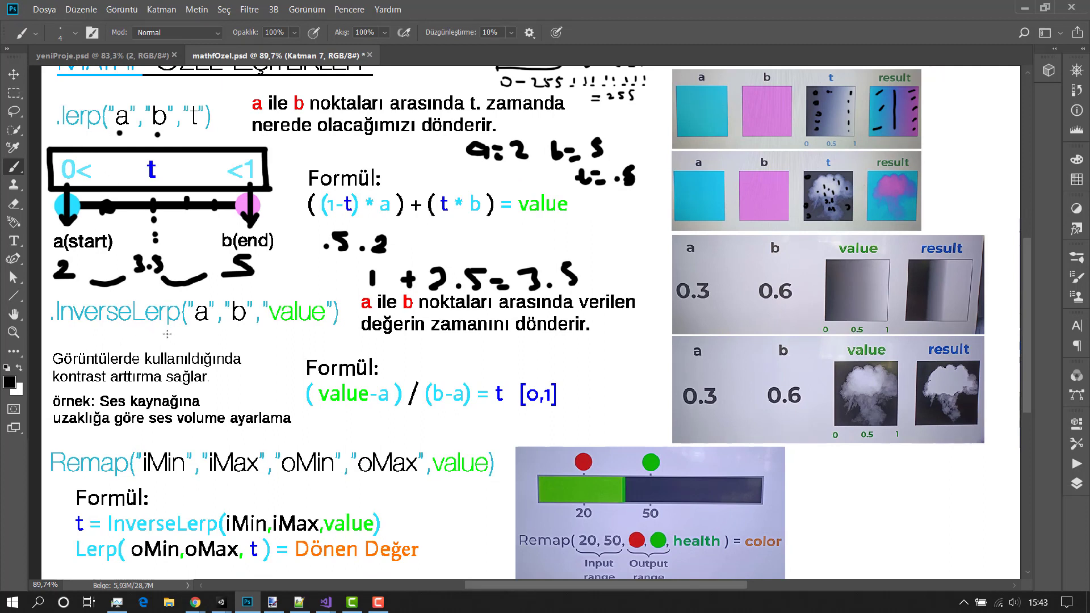
pyautogui.click(201, 319)
pyautogui.keyDown('alt'); pyautogui.scroll(-1, 304, 309); pyautogui.keyUp('alt')
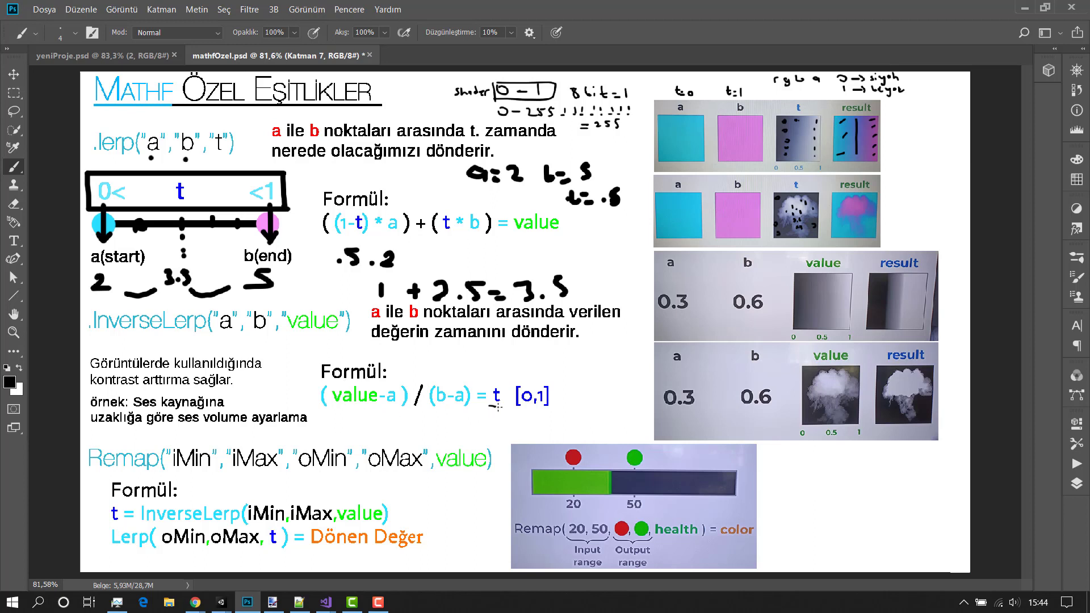
# Step: Underline the formula's t and write 2, 5 and 3.5 under InverseLerp's arguments
pyautogui.moveTo(498, 407); pyautogui.dragTo(502, 408)
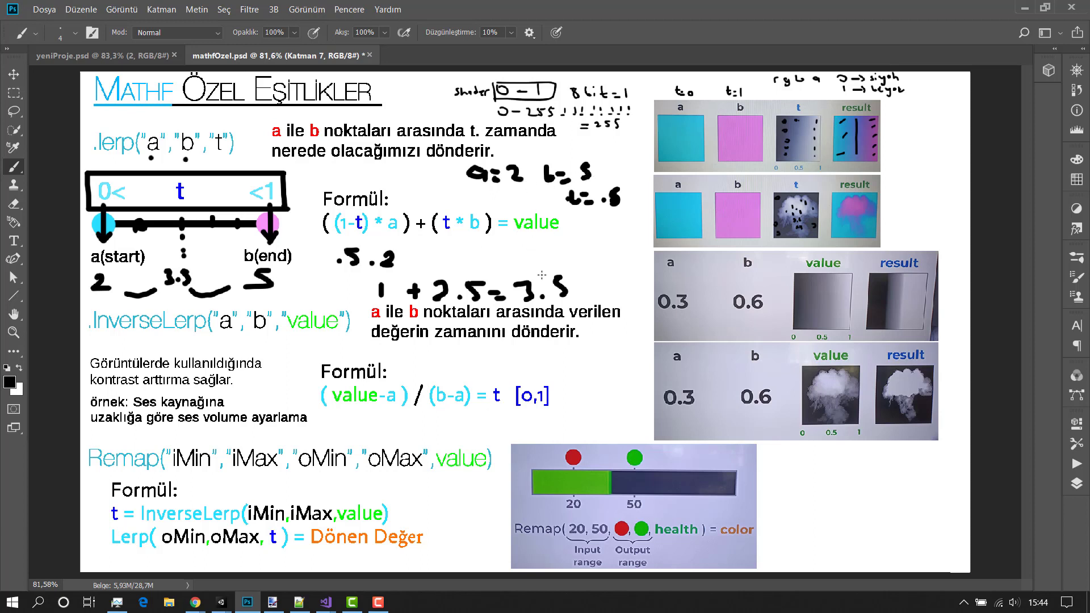
pyautogui.keyDown('alt'); pyautogui.scroll(1, 302, 332); pyautogui.keyUp('alt')
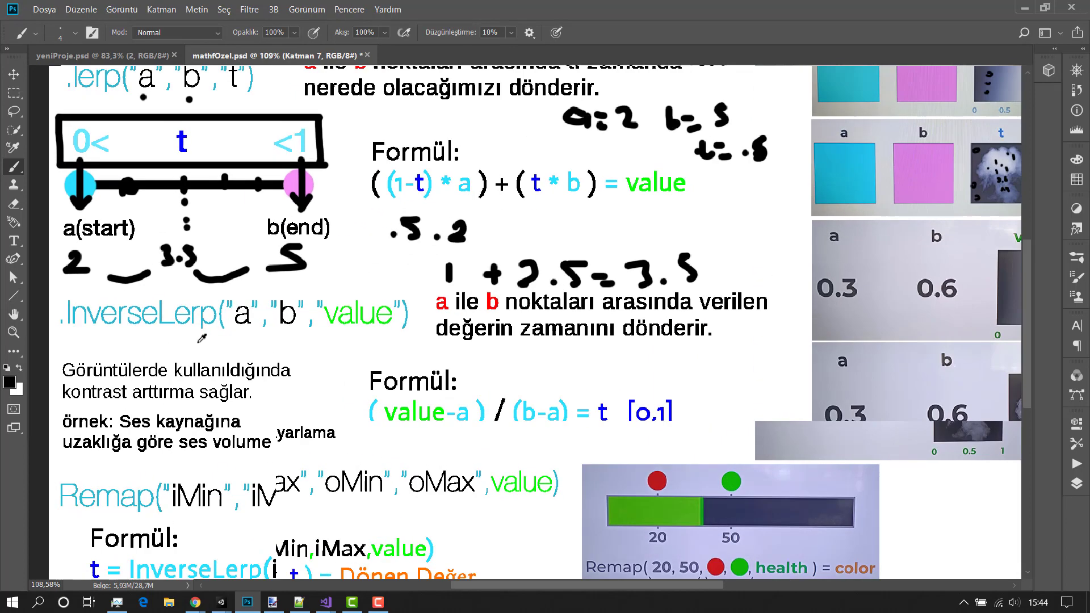
pyautogui.scroll(2, 250, 344)
pyautogui.moveTo(237, 351)
pyautogui.mouseDown()
pyautogui.moveTo(245, 364)
pyautogui.moveTo(280, 363)
pyautogui.mouseUp()
pyautogui.moveTo(340, 348)
pyautogui.mouseDown()
pyautogui.moveTo(343, 362)
pyautogui.moveTo(372, 346)
pyautogui.moveTo(370, 357)
pyautogui.mouseUp()
pyautogui.click(360, 359)
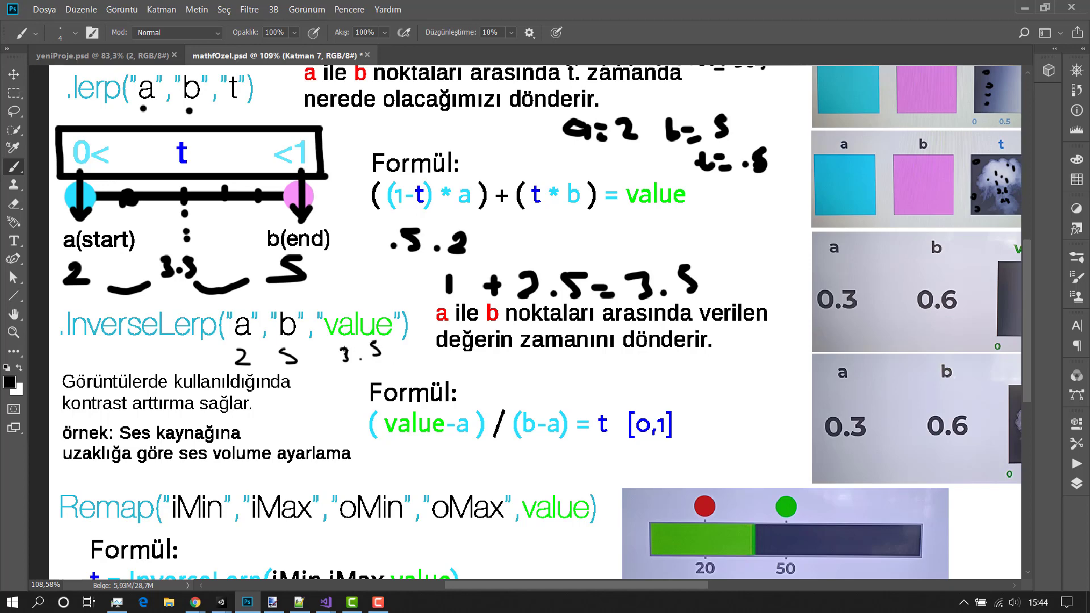
# Step: Work the formula out beneath as 1.5 / 3 = 0.5, then undo one stray stroke
pyautogui.keyDown('alt'); pyautogui.scroll(-1, 564, 339); pyautogui.keyUp('alt')
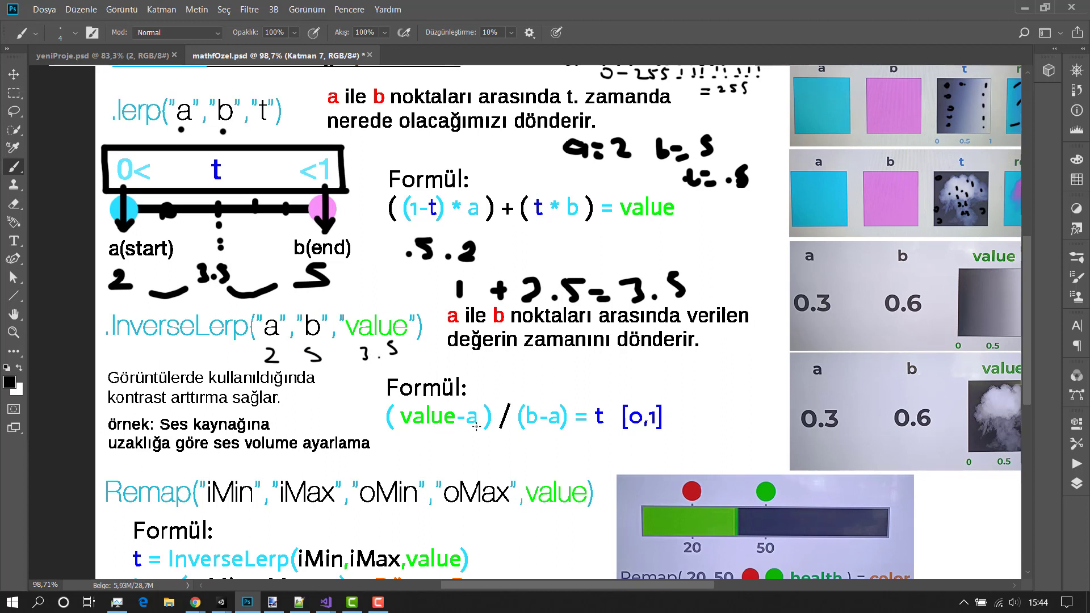
pyautogui.moveTo(430, 435)
pyautogui.mouseDown()
pyautogui.moveTo(431, 444)
pyautogui.moveTo(451, 447)
pyautogui.moveTo(457, 432)
pyautogui.moveTo(490, 447)
pyautogui.mouseUp()
pyautogui.click(440, 443)
pyautogui.moveTo(531, 438); pyautogui.dragTo(533, 450)
pyautogui.keyDown('alt'); pyautogui.scroll(-1, 551, 450); pyautogui.keyUp('alt')
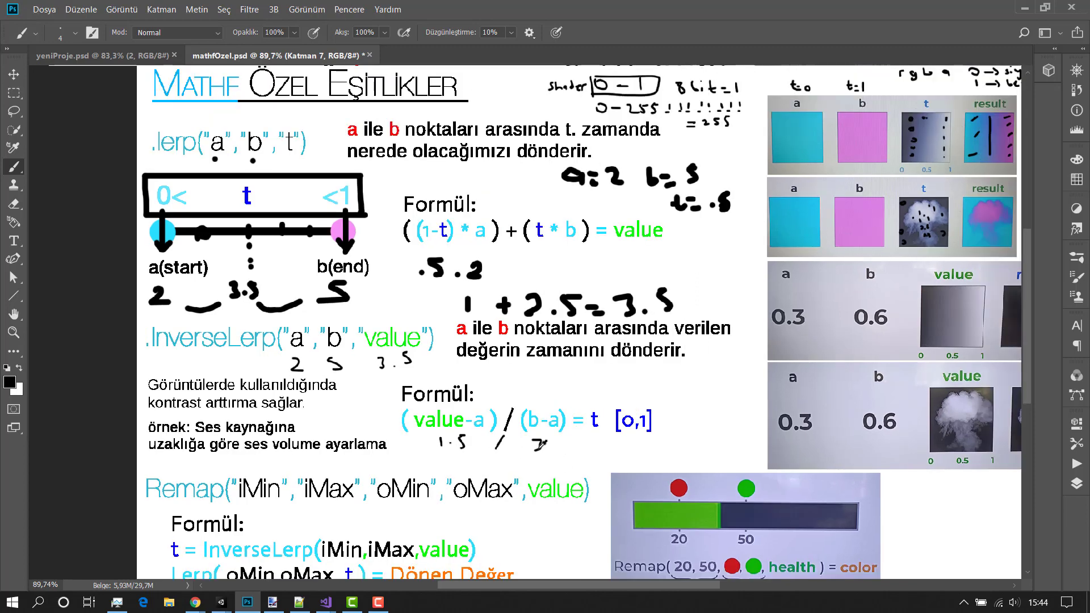
pyautogui.moveTo(537, 469); pyautogui.dragTo(544, 469)
pyautogui.moveTo(562, 461); pyautogui.dragTo(579, 465)
pyautogui.click(569, 467)
pyautogui.keyDown('alt'); pyautogui.scroll(-1, 390, 361); pyautogui.keyUp('alt')
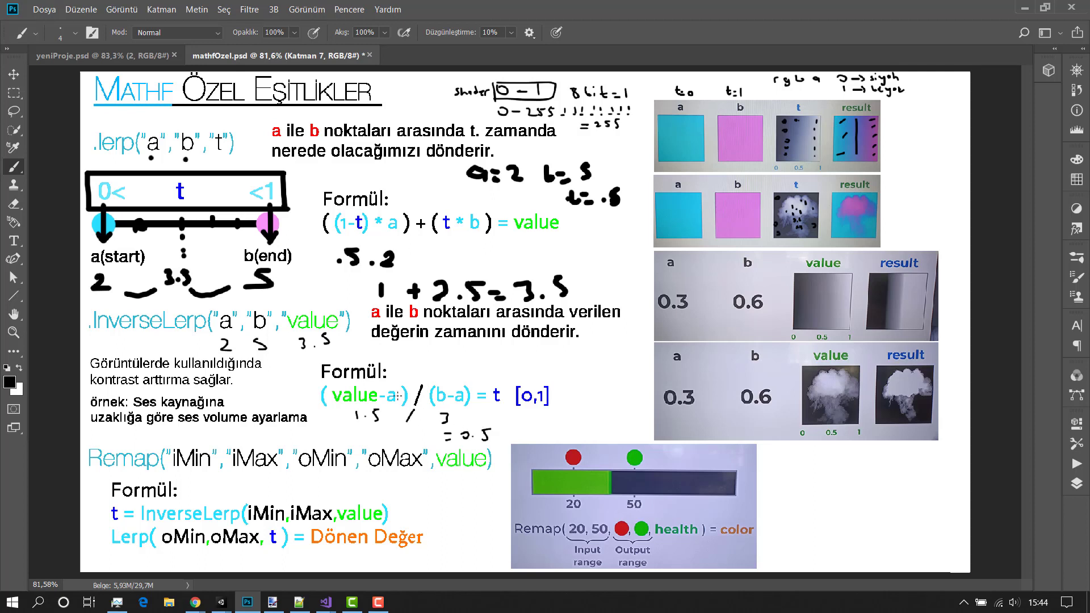
pyautogui.moveTo(87, 396); pyautogui.dragTo(89, 421)
pyautogui.hotkey('ctrl', 'z')
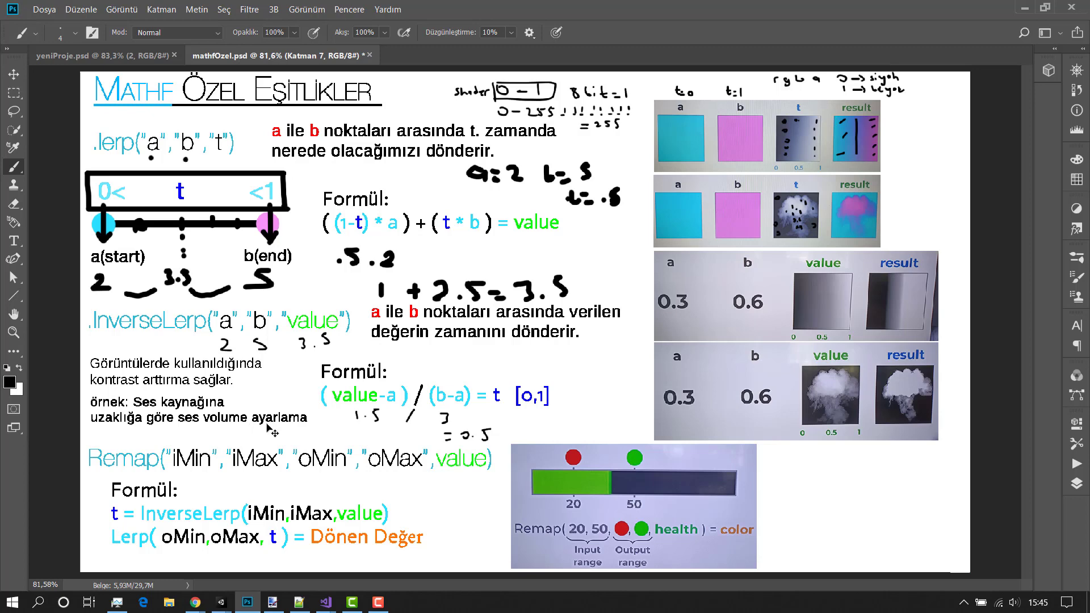
# Step: Create a new blank document and sketch a sound source and a stick-figure listener
pyautogui.hotkey('ctrl', 'n')
pyautogui.press('Return')
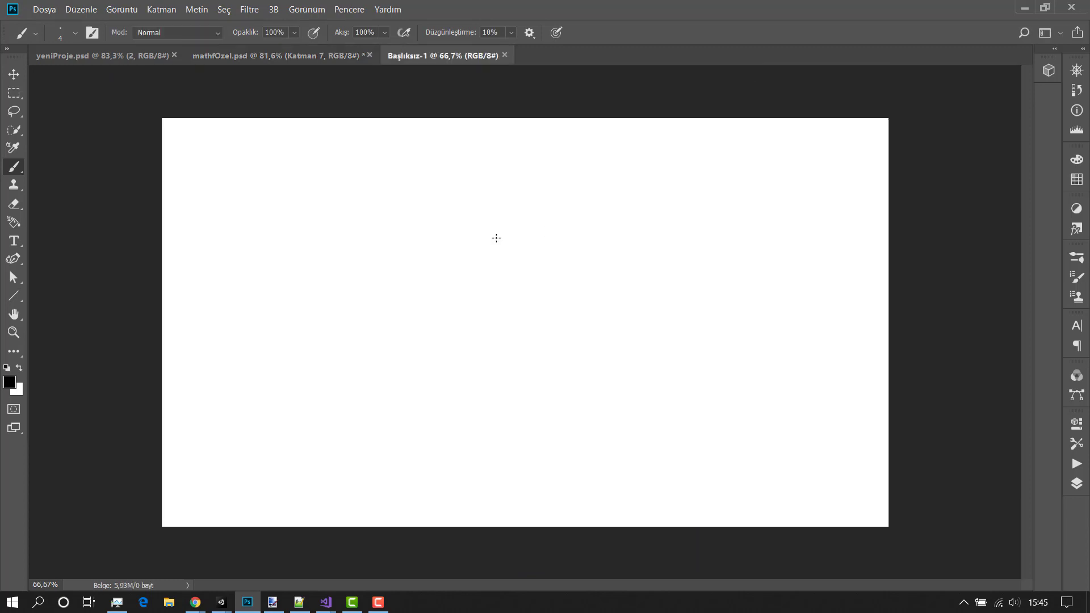
pyautogui.moveTo(318, 230)
pyautogui.mouseDown()
pyautogui.moveTo(318, 247)
pyautogui.moveTo(353, 243)
pyautogui.moveTo(298, 245)
pyautogui.moveTo(296, 226)
pyautogui.mouseUp()
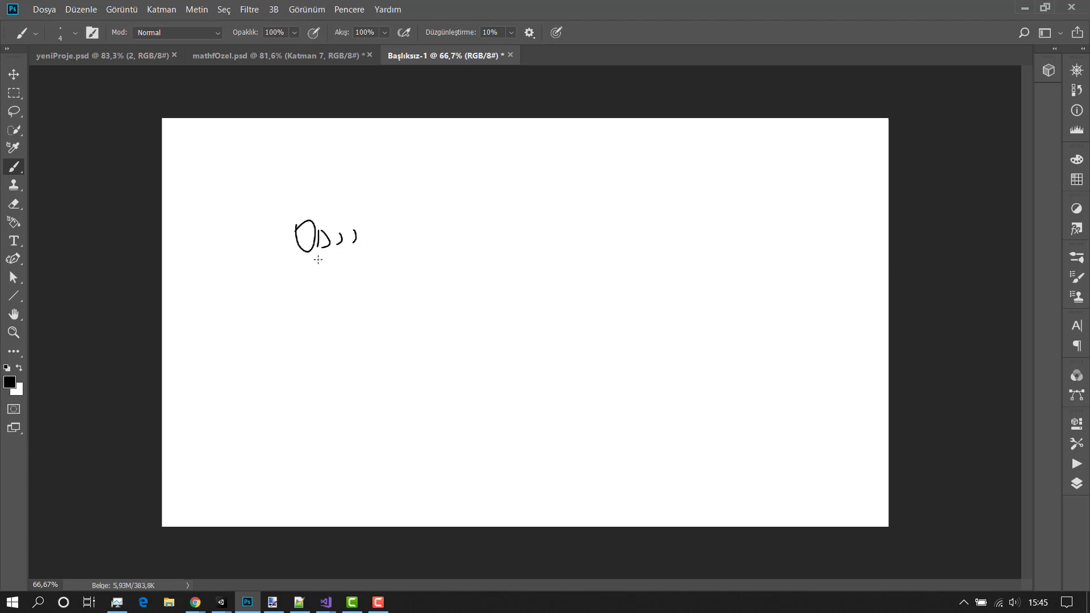
pyautogui.moveTo(516, 213); pyautogui.dragTo(504, 240)
pyautogui.moveTo(520, 231); pyautogui.dragTo(528, 241)
# Step: Draw a dashed path and baseline between them, labelled 10 m
pyautogui.click(323, 257)
pyautogui.moveTo(333, 256); pyautogui.dragTo(339, 256)
pyautogui.moveTo(359, 257); pyautogui.dragTo(406, 253)
pyautogui.moveTo(443, 251); pyautogui.dragTo(474, 251)
pyautogui.click(485, 248)
pyautogui.moveTo(333, 258); pyautogui.dragTo(488, 256)
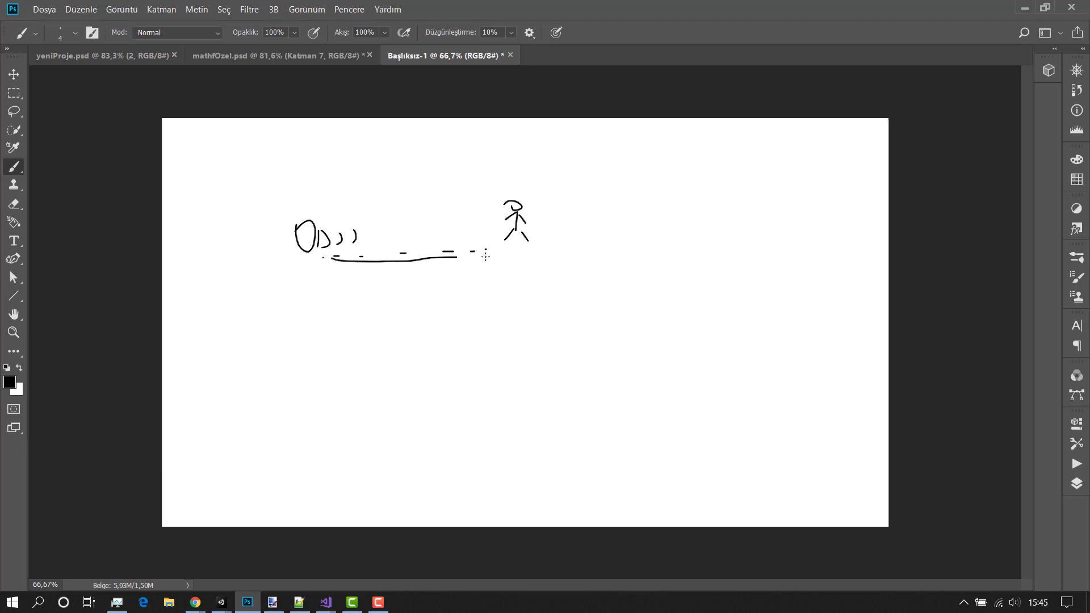
pyautogui.moveTo(397, 275)
pyautogui.mouseDown()
pyautogui.moveTo(397, 288)
pyautogui.moveTo(448, 288)
pyautogui.mouseUp()
# Step: Add a circle above the listener with a dotted line, plus an arrow toward the source
pyautogui.moveTo(480, 154); pyautogui.dragTo(482, 164)
pyautogui.click(471, 155)
pyautogui.click(459, 155)
pyautogui.moveTo(451, 155); pyautogui.dragTo(445, 154)
pyautogui.click(433, 154)
pyautogui.moveTo(484, 220)
pyautogui.mouseDown()
pyautogui.moveTo(433, 218)
pyautogui.moveTo(434, 227)
pyautogui.mouseUp()
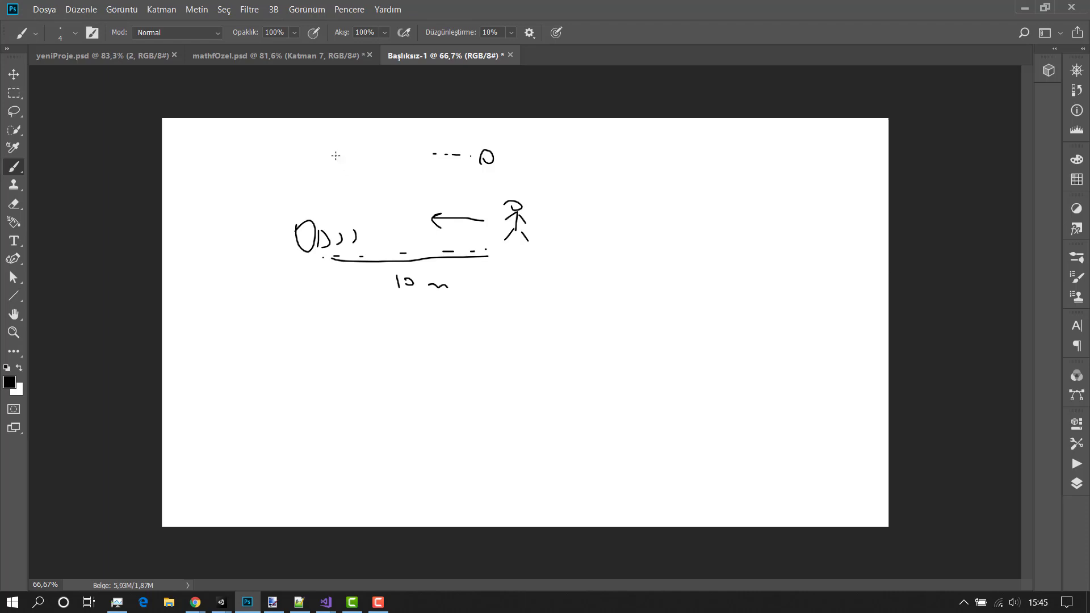
pyautogui.moveTo(340, 164); pyautogui.dragTo(340, 151)
# Step: Label the source end 0, add the end marker lines, and return to mathfOzel.psd
pyautogui.click(328, 277)
pyautogui.moveTo(327, 279); pyautogui.dragTo(327, 288)
pyautogui.moveTo(337, 229)
pyautogui.mouseDown()
pyautogui.moveTo(341, 174)
pyautogui.moveTo(352, 180)
pyautogui.mouseUp()
pyautogui.moveTo(484, 292)
pyautogui.mouseDown()
pyautogui.moveTo(493, 290)
pyautogui.moveTo(485, 177)
pyautogui.moveTo(493, 184)
pyautogui.mouseUp()
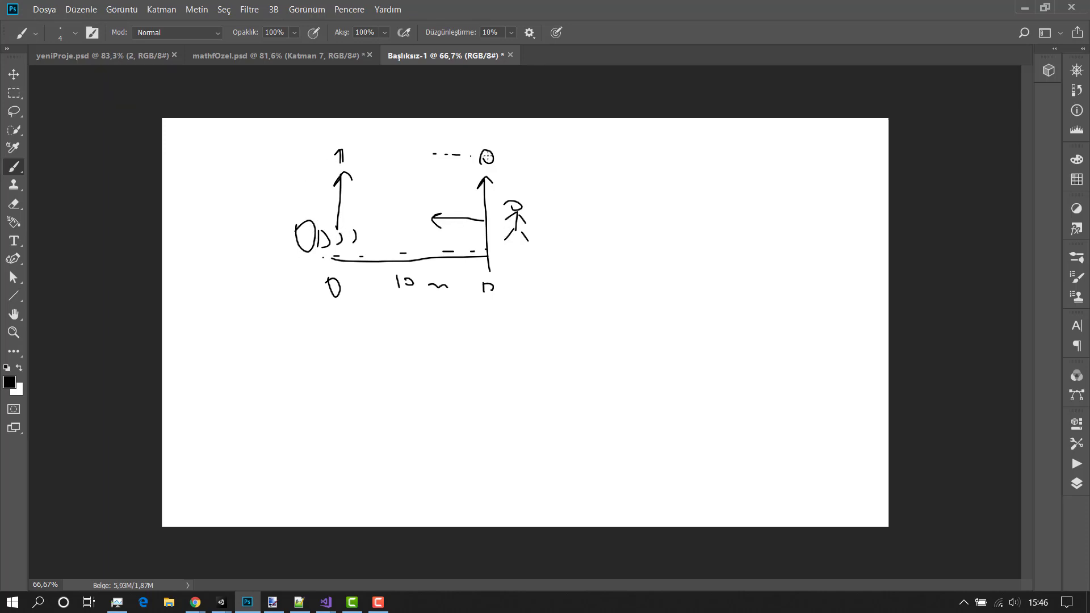
pyautogui.click(257, 63)
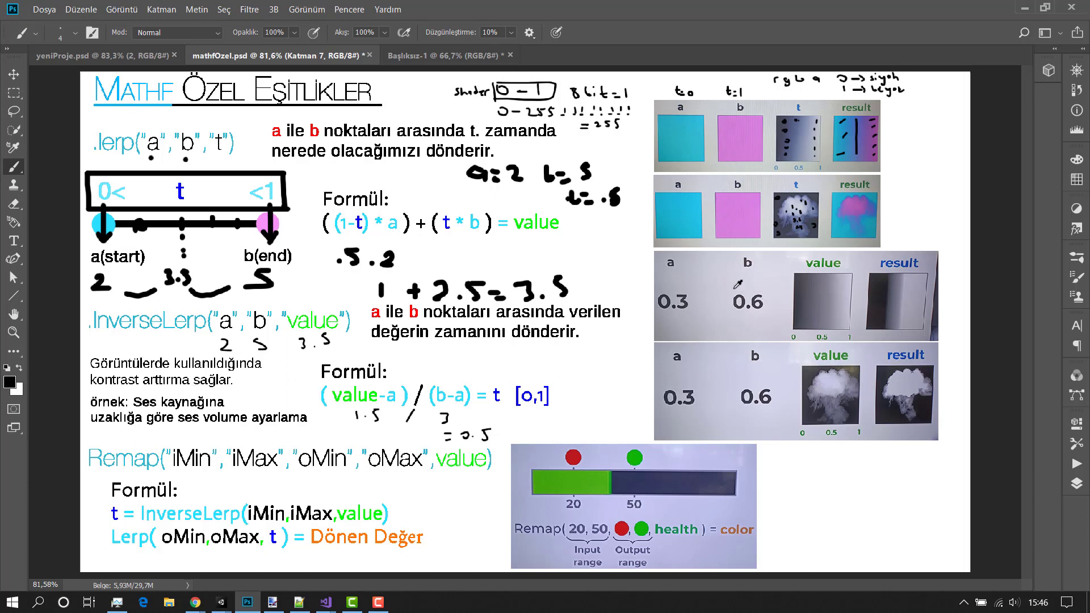
# Step: Underline 0.3 and 0.6 in the InverseLerp value example and mark the value gradient box
pyautogui.keyDown('alt'); pyautogui.scroll(1, 924, 263); pyautogui.keyUp('alt')
pyautogui.keyDown('alt'); pyautogui.scroll(1, 893, 282); pyautogui.keyUp('alt')
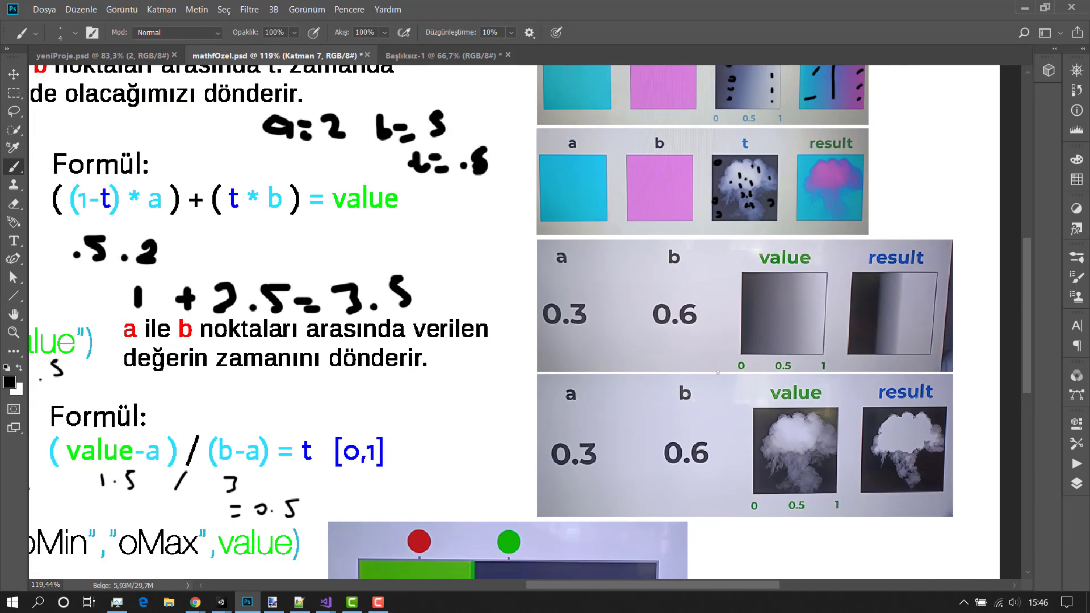
pyautogui.keyDown('ctrl'); pyautogui.hscroll(2, 628, 577); pyautogui.keyUp('ctrl')
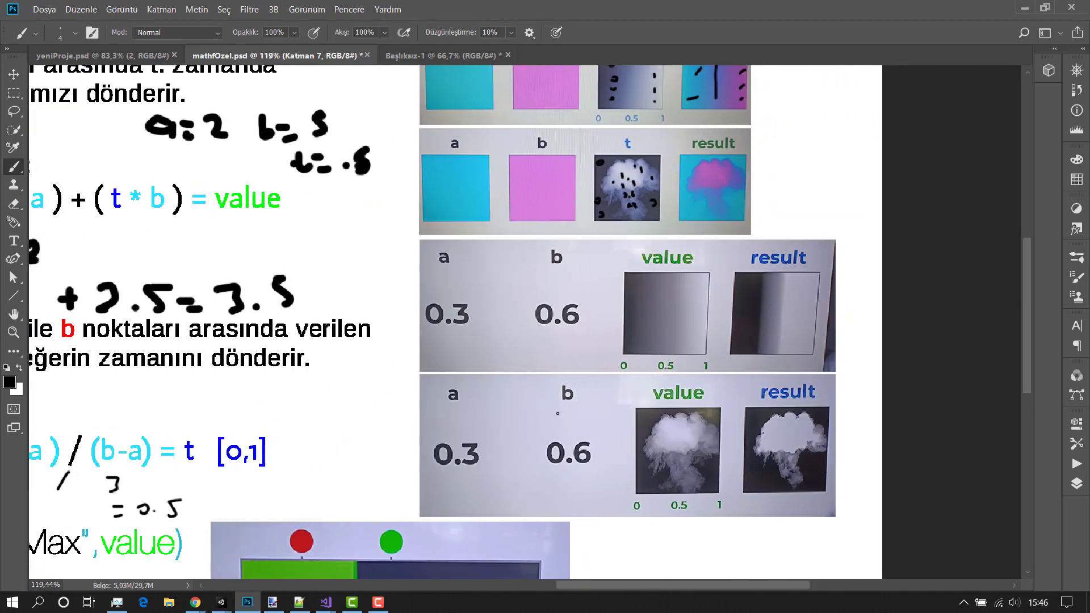
pyautogui.scroll(-1, 627, 577)
pyautogui.moveTo(623, 585)
pyautogui.mouseDown()
pyautogui.moveTo(588, 590)
pyautogui.moveTo(609, 579)
pyautogui.mouseUp()
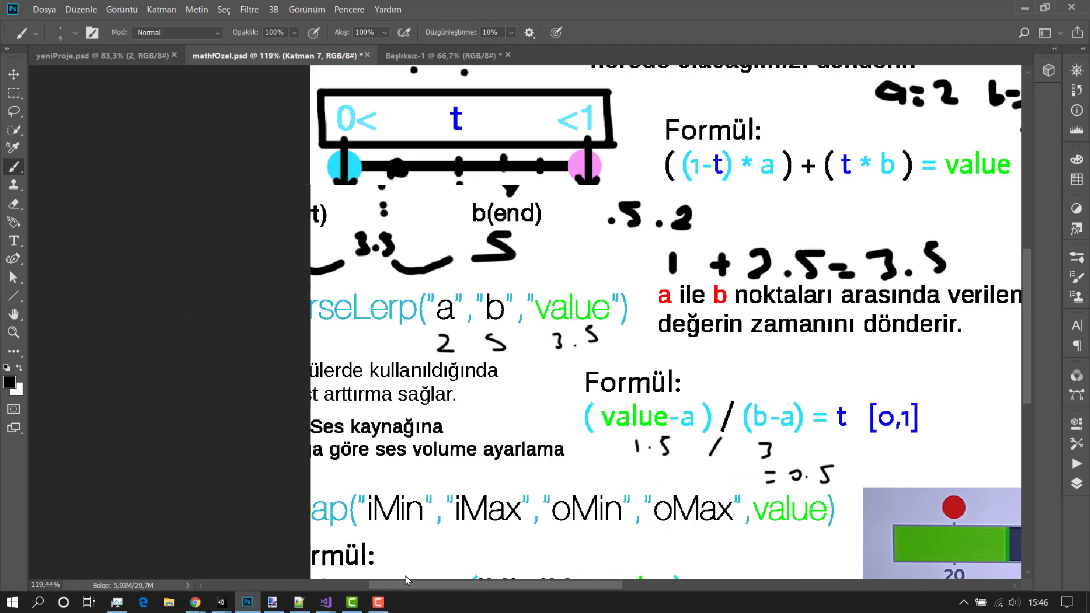
pyautogui.keyDown('ctrl'); pyautogui.hscroll(3, 609, 579); pyautogui.keyUp('ctrl')
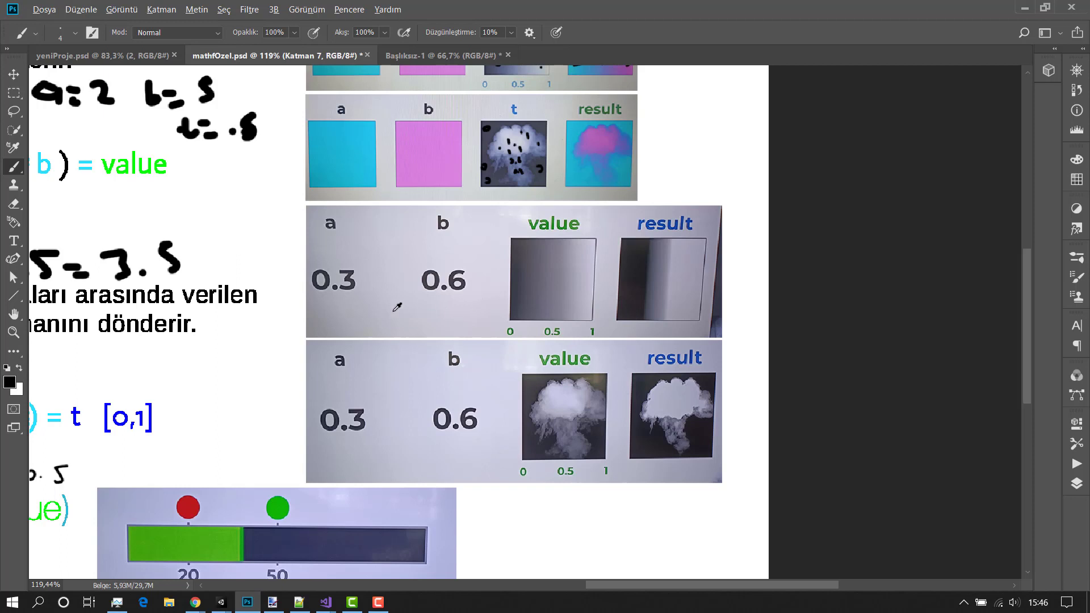
pyautogui.press('alt')
pyautogui.moveTo(313, 300); pyautogui.dragTo(348, 300)
pyautogui.moveTo(460, 301); pyautogui.dragTo(460, 302)
pyautogui.scroll(1, 524, 299)
pyautogui.moveTo(519, 282); pyautogui.dragTo(529, 317)
pyautogui.click(524, 302)
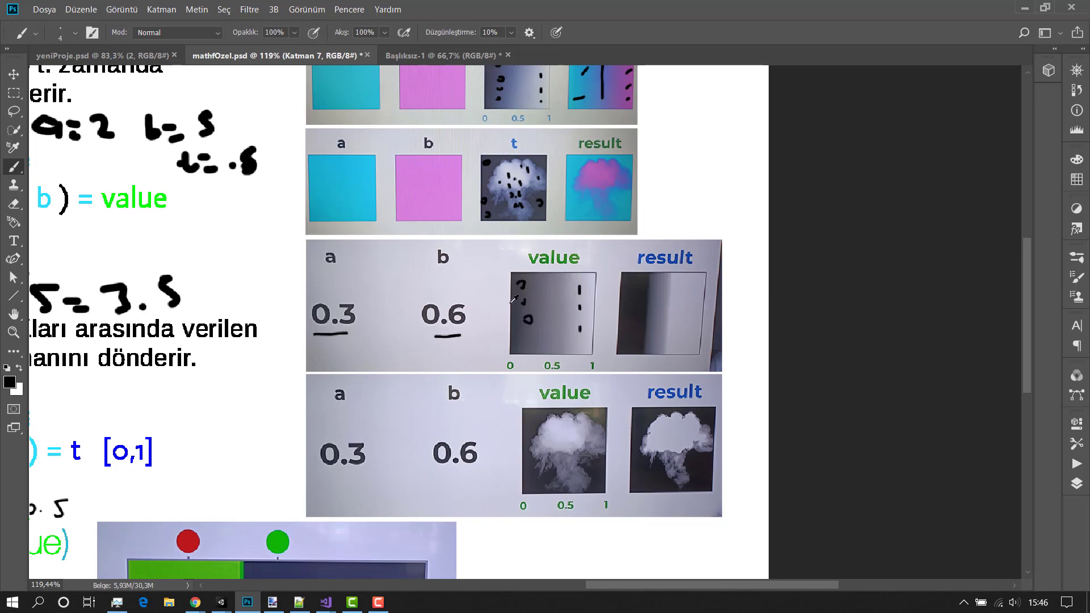
# Step: Draw a fraction line and write 'a' after 'v −' beside the InverseLerp note
pyautogui.press('alt')
pyautogui.keyDown('alt'); pyautogui.scroll(1, 672, 309); pyautogui.keyUp('alt')
pyautogui.keyDown('alt'); pyautogui.scroll(1, 647, 290); pyautogui.keyUp('alt')
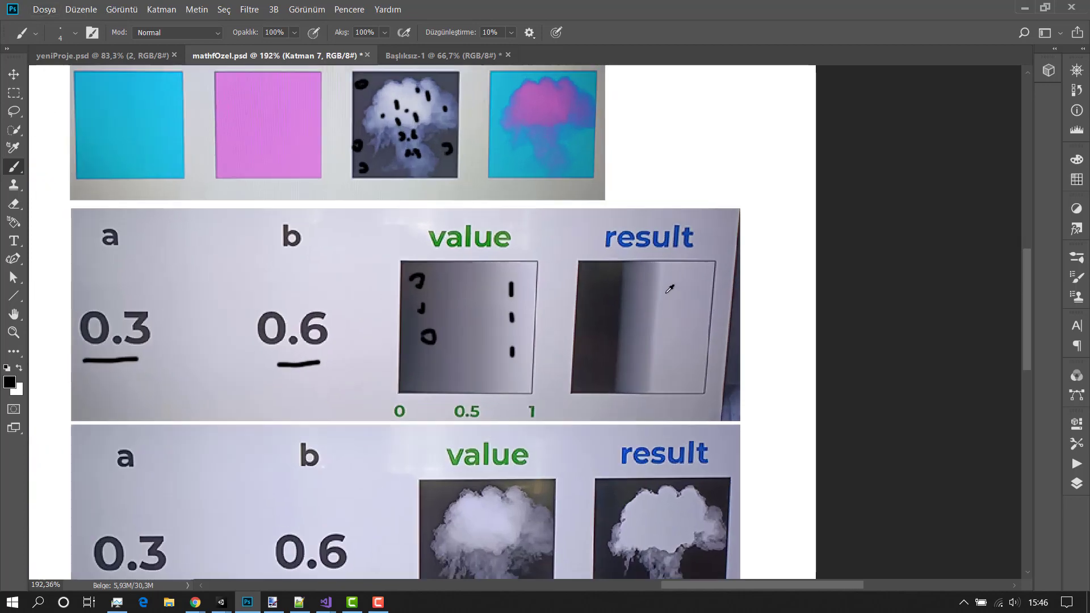
pyautogui.keyDown('alt'); pyautogui.scroll(1, 619, 271); pyautogui.keyUp('alt')
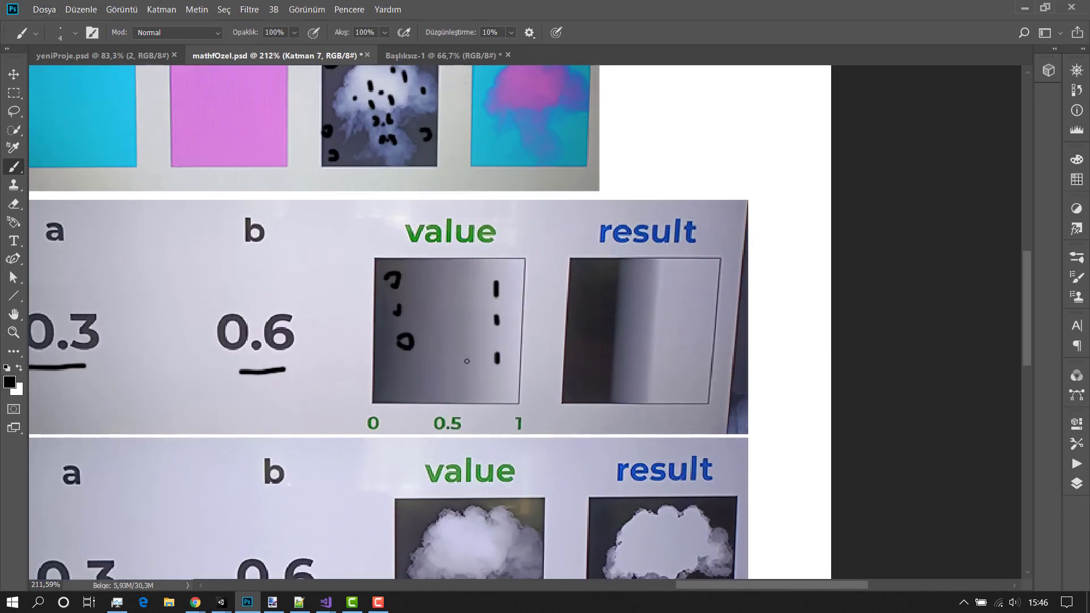
pyautogui.keyDown('alt'); pyautogui.scroll(-4, 167, 302); pyautogui.keyUp('alt')
pyautogui.keyDown('alt'); pyautogui.scroll(-2, 190, 310); pyautogui.keyUp('alt')
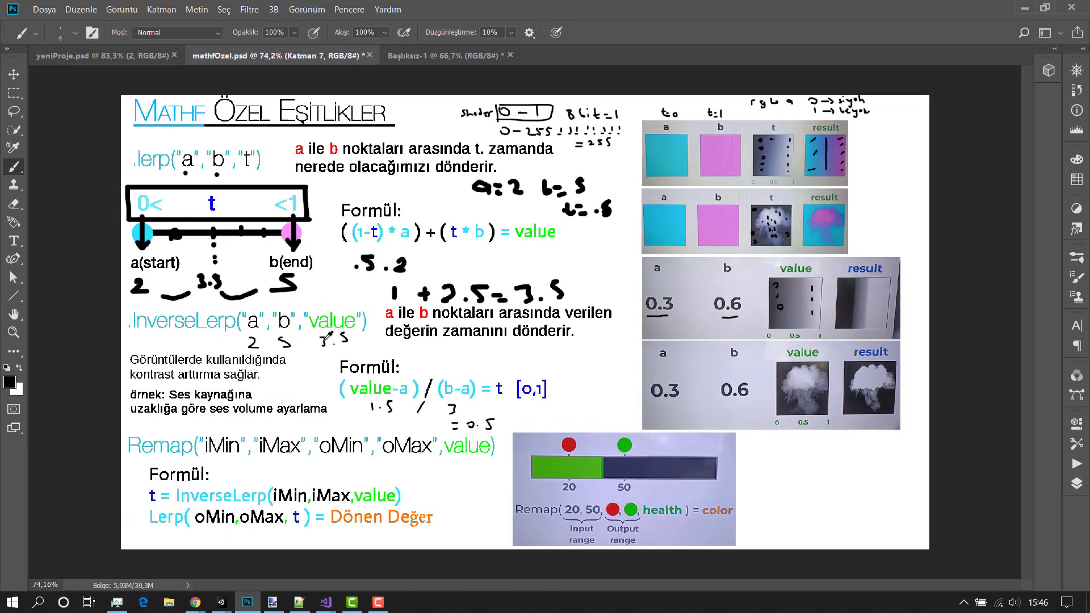
pyautogui.keyDown('alt'); pyautogui.scroll(1, 451, 366); pyautogui.keyUp('alt')
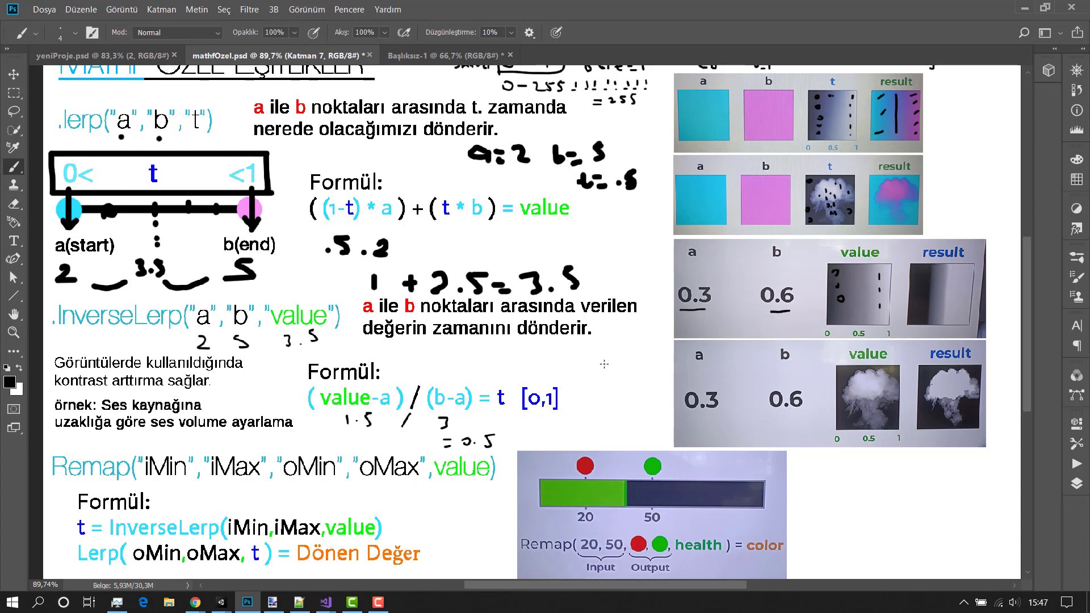
pyautogui.moveTo(584, 364)
pyautogui.mouseDown()
pyautogui.moveTo(646, 364)
pyautogui.moveTo(605, 343)
pyautogui.moveTo(643, 356)
pyautogui.moveTo(610, 330)
pyautogui.moveTo(620, 330)
pyautogui.mouseUp()
pyautogui.click(594, 337)
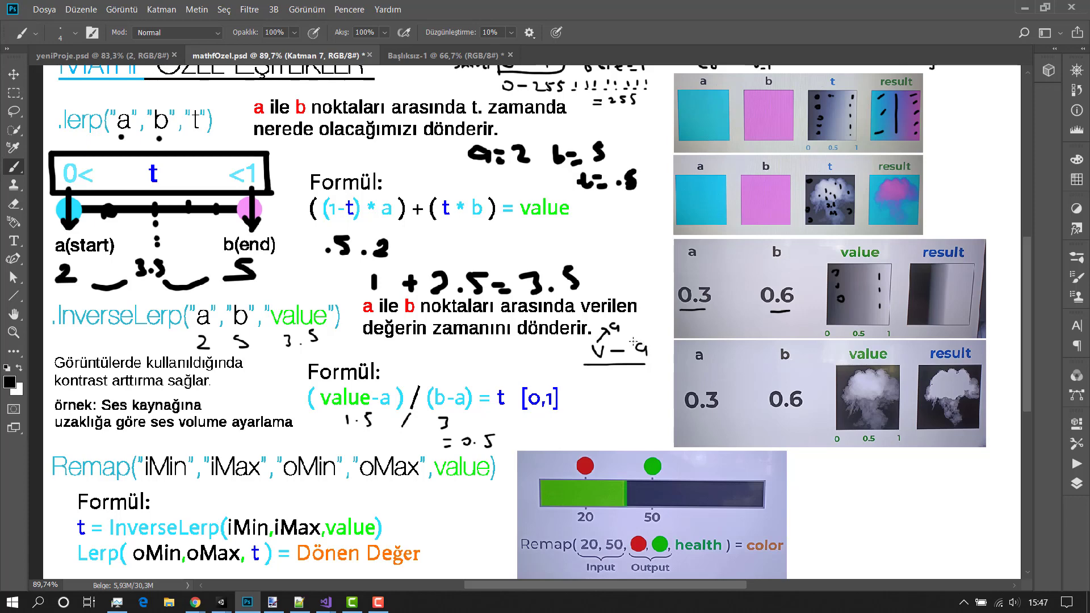
# Step: Write .3 near 0 on the value gradient's 0–1 scale
pyautogui.scroll(2, 802, 272)
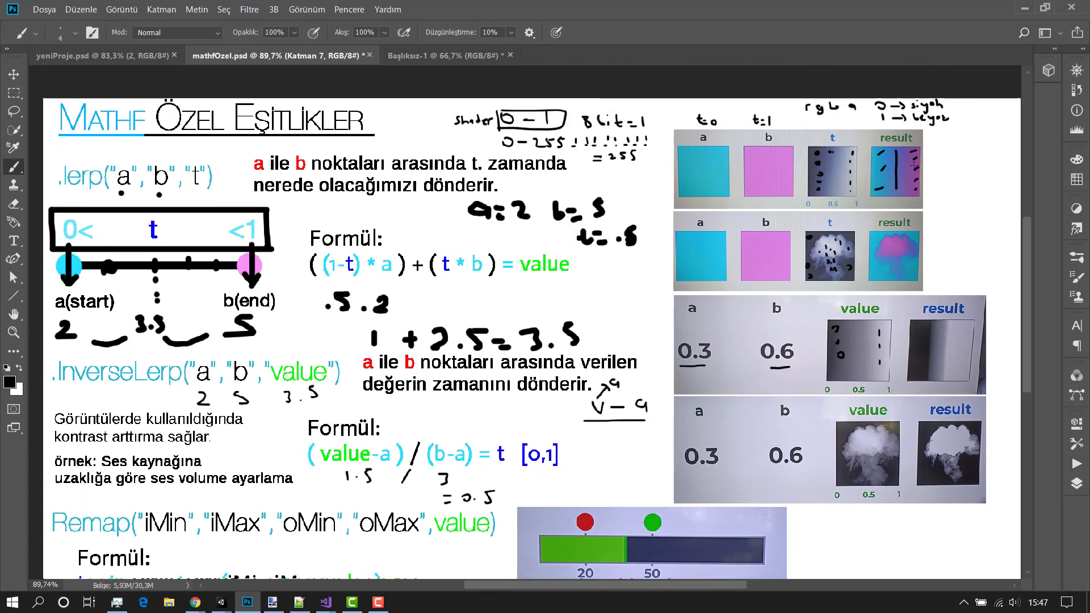
pyautogui.keyDown('alt'); pyautogui.scroll(3, 928, 349); pyautogui.keyUp('alt')
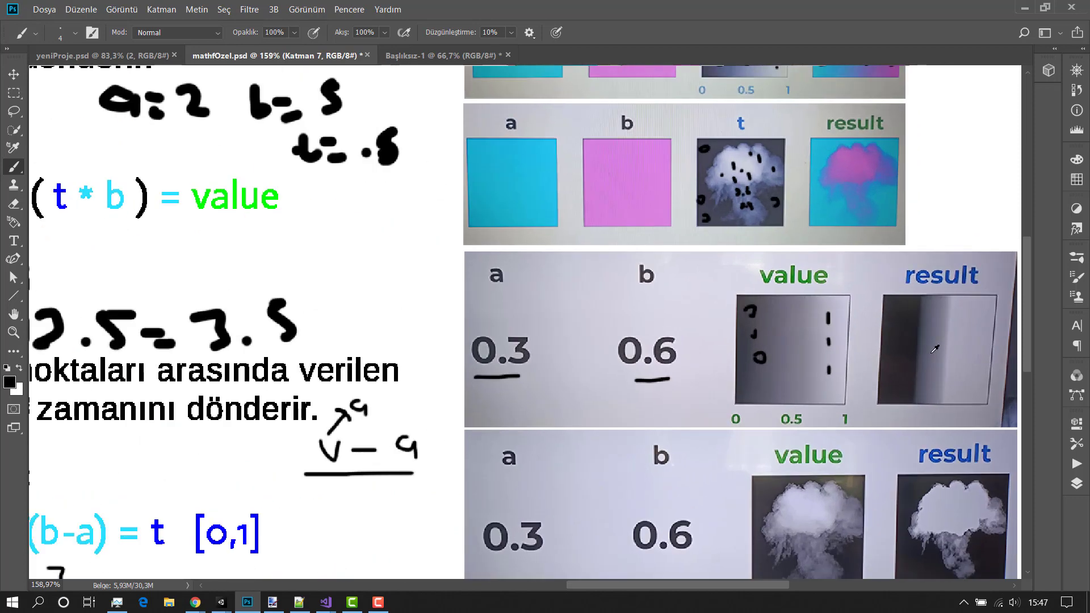
pyautogui.keyDown('alt'); pyautogui.scroll(2, 796, 398); pyautogui.keyUp('alt')
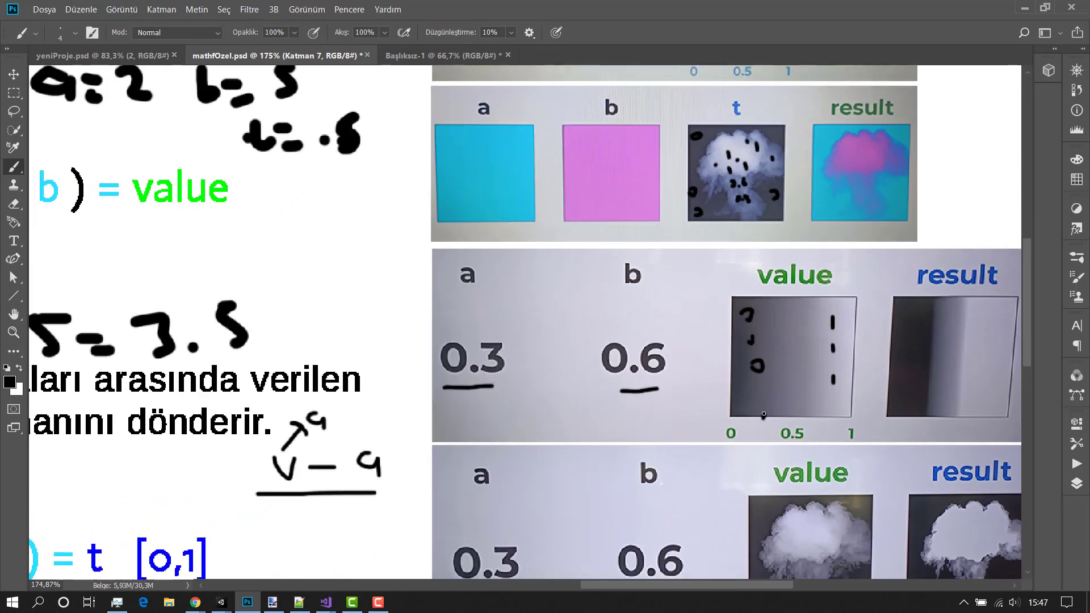
pyautogui.moveTo(751, 430); pyautogui.dragTo(761, 436)
pyautogui.moveTo(747, 425); pyautogui.dragTo(756, 426)
pyautogui.keyDown('alt'); pyautogui.scroll(-1, 329, 447); pyautogui.keyUp('alt')
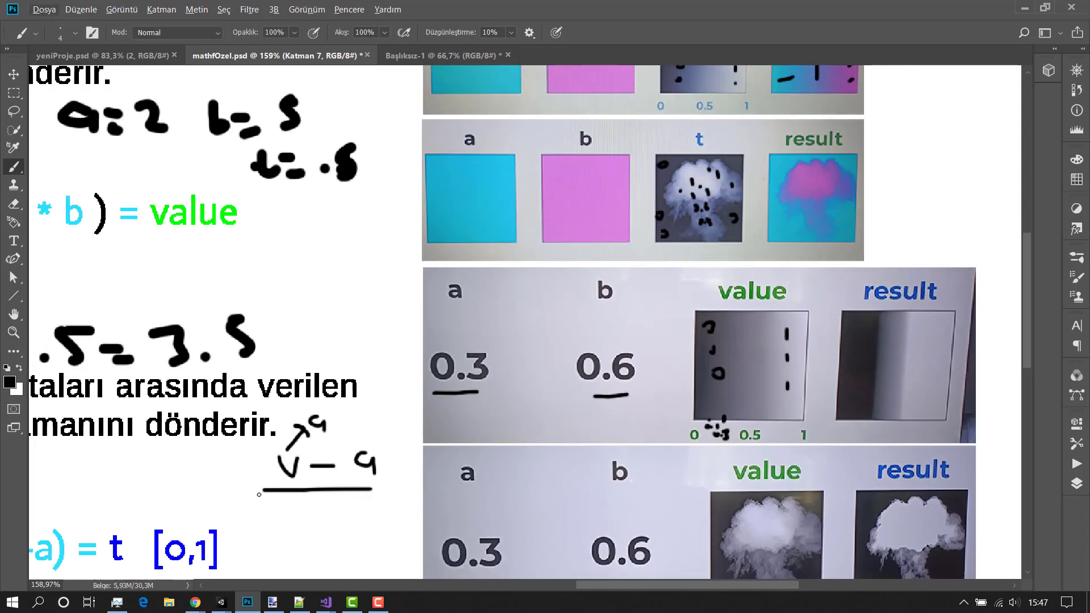
pyautogui.keyDown('alt'); pyautogui.scroll(-3, 531, 429); pyautogui.keyUp('alt')
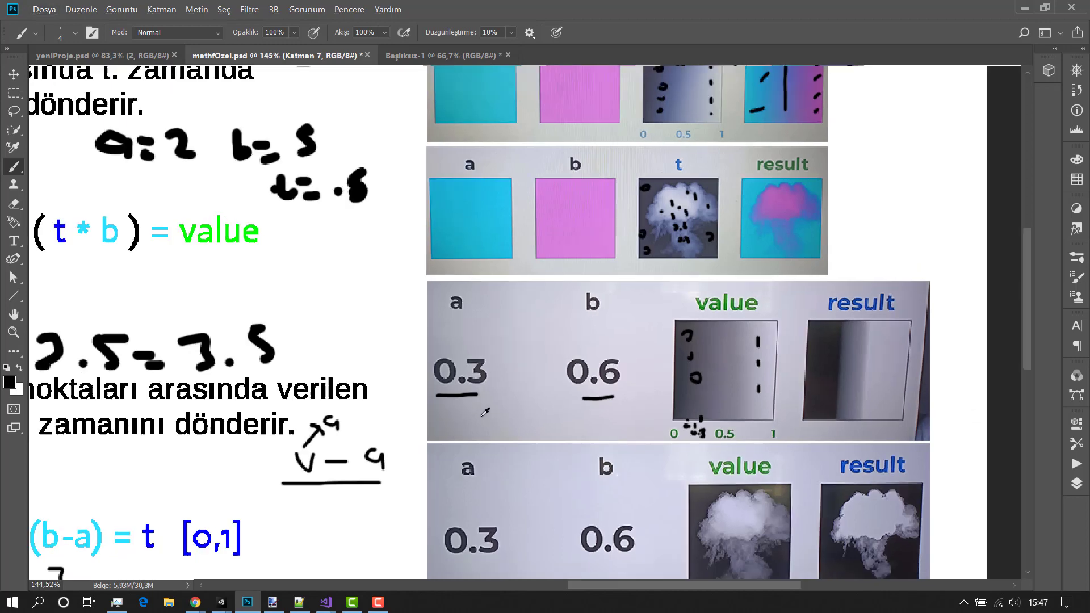
pyautogui.keyDown('alt'); pyautogui.scroll(1, 764, 166); pyautogui.keyUp('alt')
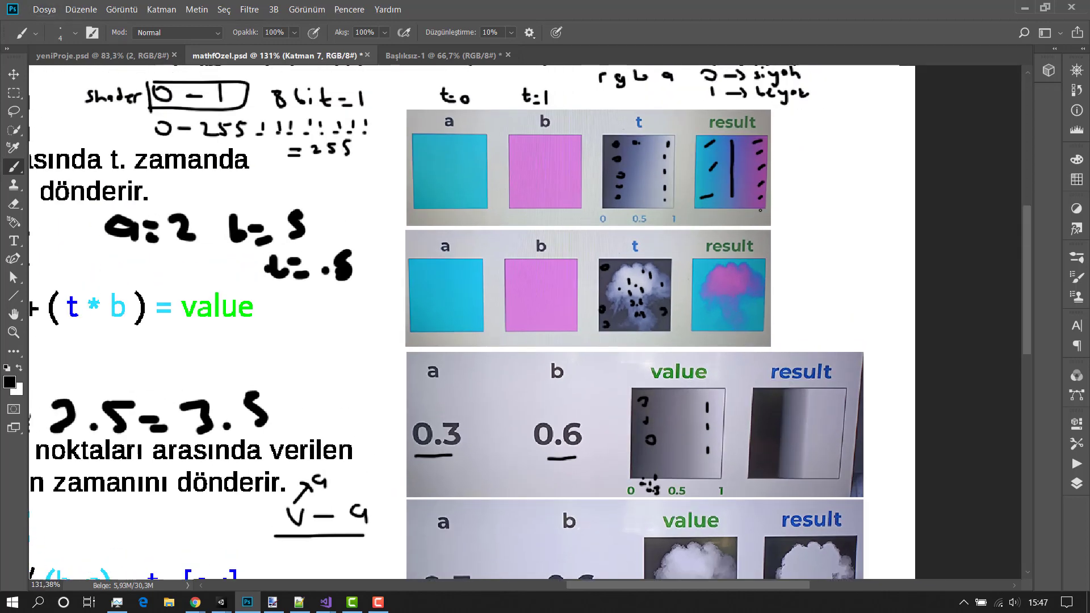
pyautogui.keyDown('alt'); pyautogui.scroll(-2, 557, 317); pyautogui.keyUp('alt')
pyautogui.keyDown('alt'); pyautogui.scroll(2, 632, 423); pyautogui.keyUp('alt')
pyautogui.keyDown('alt'); pyautogui.scroll(3, 639, 439); pyautogui.keyUp('alt')
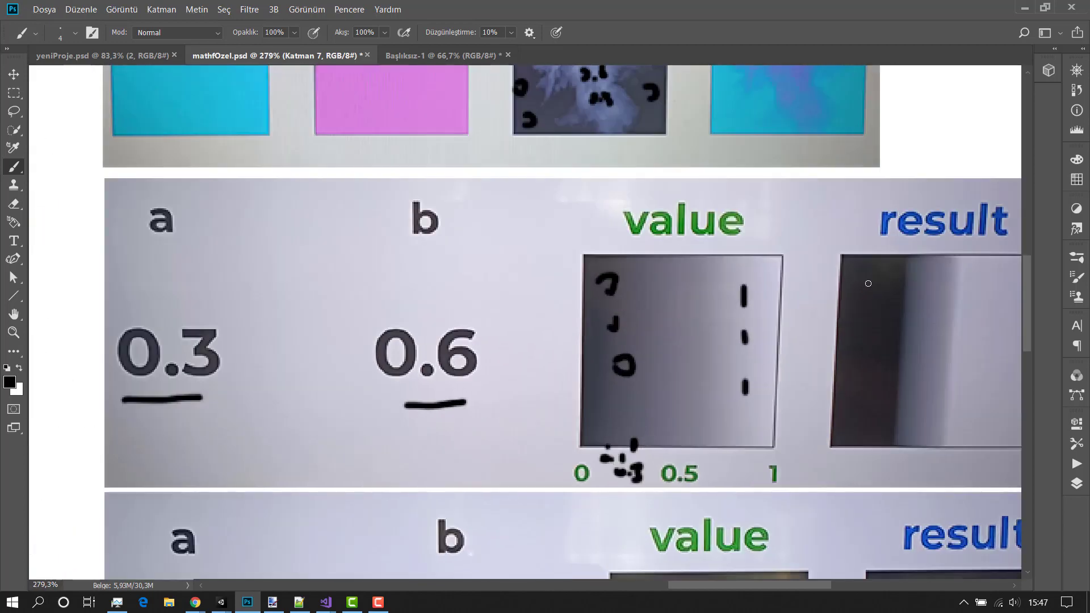
# Step: Stroke the result gradient's dark left part, bracket the transition, and label .3 and .6 beneath
pyautogui.moveTo(877, 278); pyautogui.dragTo(854, 324)
pyautogui.moveTo(878, 358)
pyautogui.mouseDown()
pyautogui.moveTo(853, 374)
pyautogui.moveTo(850, 411)
pyautogui.mouseUp()
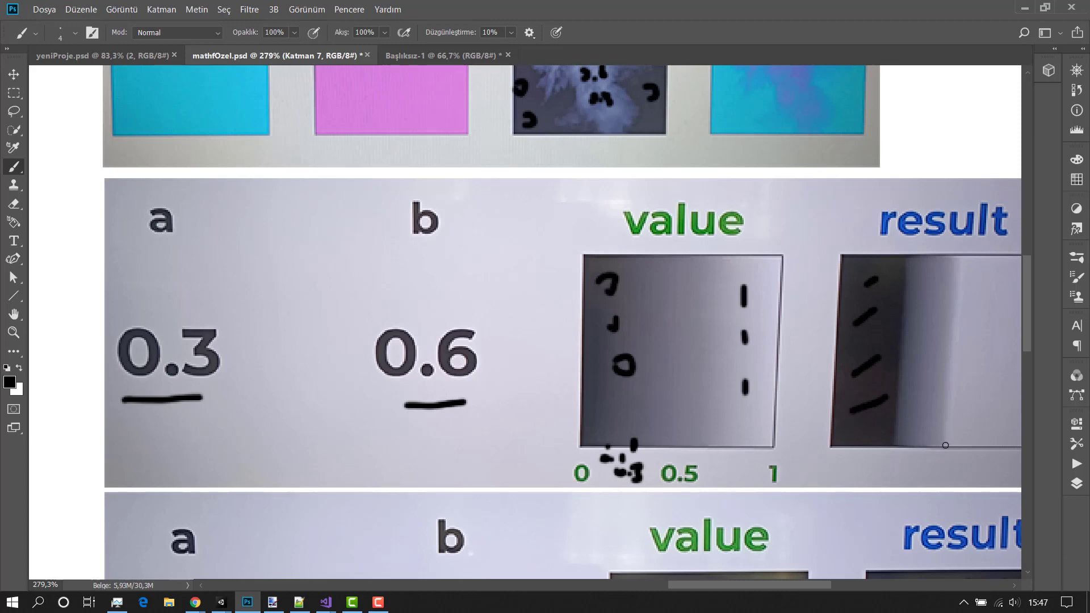
pyautogui.moveTo(948, 452); pyautogui.dragTo(892, 452)
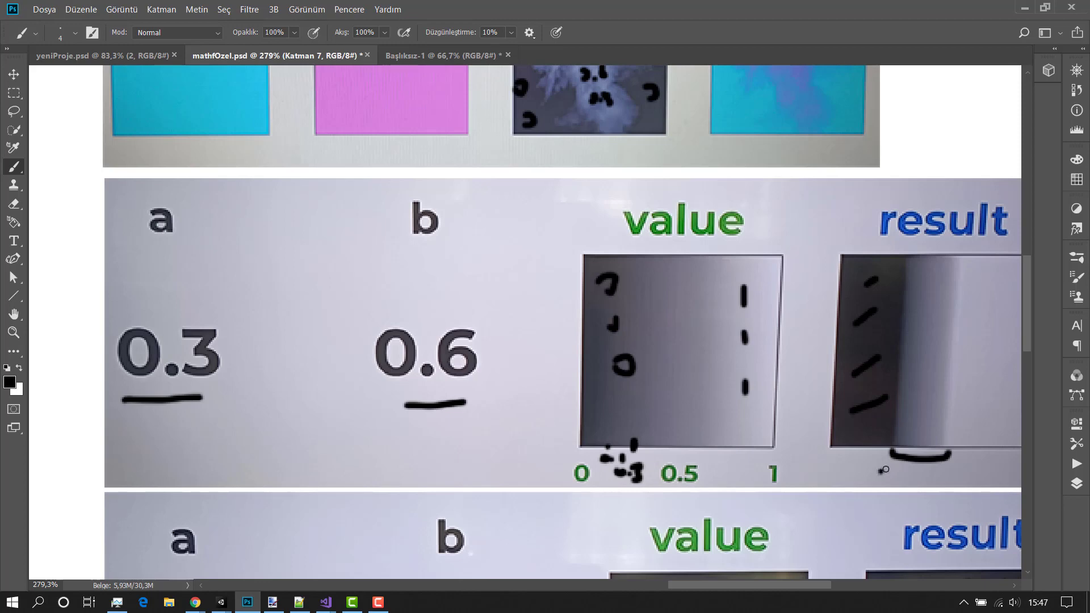
pyautogui.moveTo(886, 469); pyautogui.dragTo(889, 480)
pyautogui.click(934, 475)
pyautogui.click(953, 468)
pyautogui.moveTo(955, 466); pyautogui.dragTo(958, 475)
# Step: Draw dashes down the right side of the result gradient
pyautogui.keyDown('alt'); pyautogui.scroll(-5, 953, 443); pyautogui.keyUp('alt')
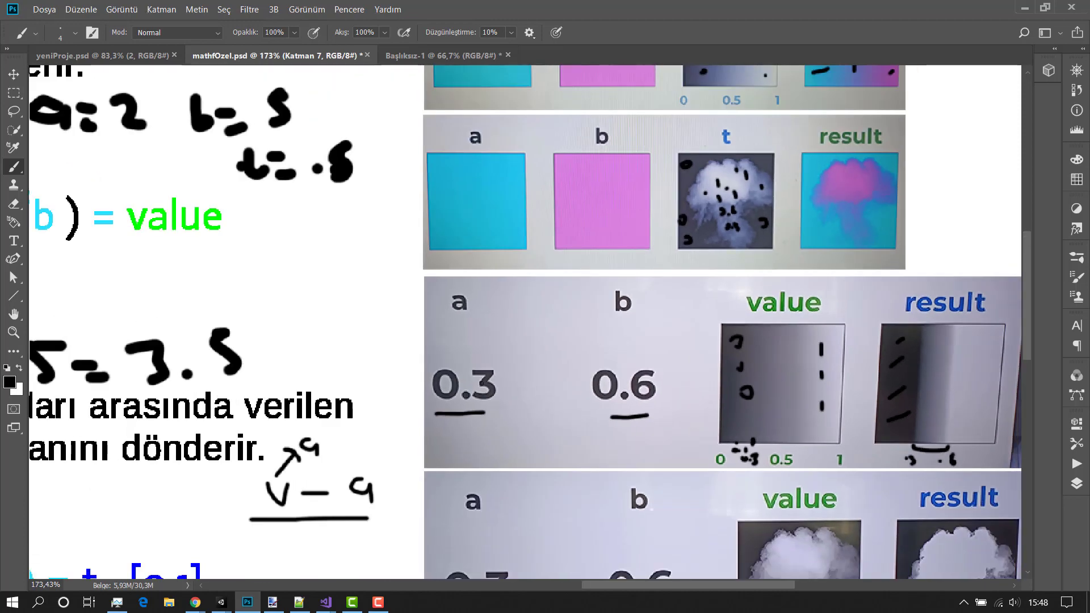
pyautogui.keyDown('alt'); pyautogui.scroll(-2, 472, 386); pyautogui.keyUp('alt')
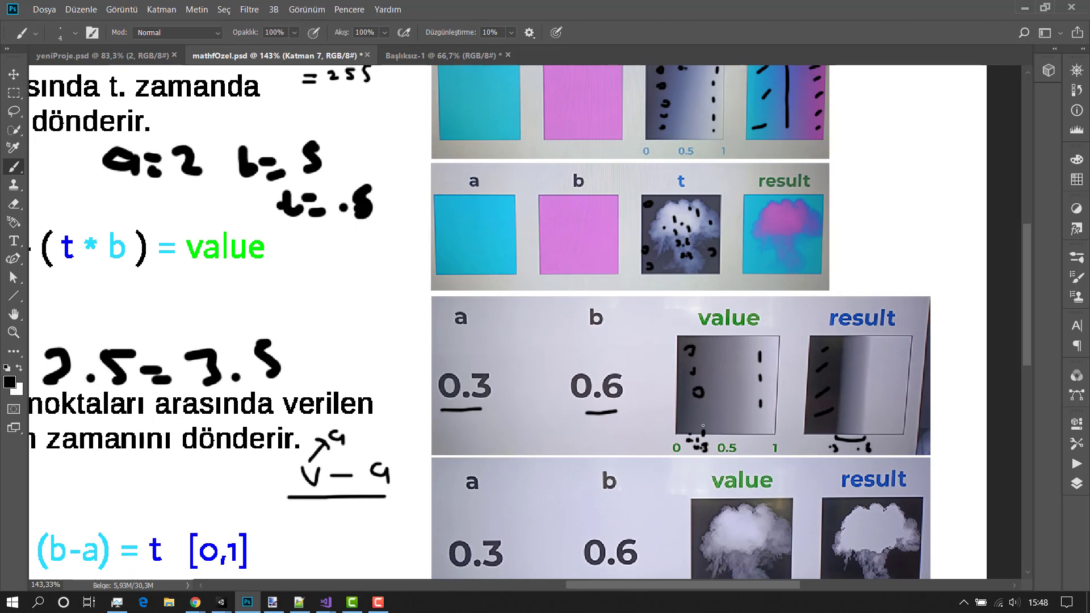
pyautogui.scroll(-1, 703, 426)
pyautogui.keyDown('alt'); pyautogui.scroll(-1, 160, 386); pyautogui.keyUp('alt')
pyautogui.keyDown('alt'); pyautogui.scroll(-1, 161, 386); pyautogui.keyUp('alt')
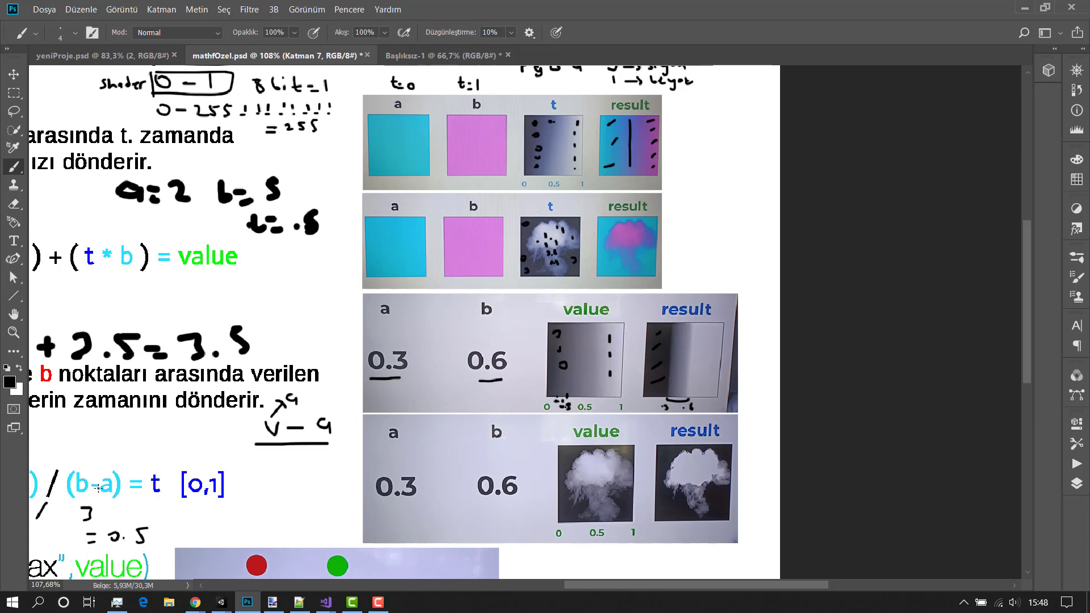
pyautogui.keyDown('alt'); pyautogui.scroll(5, 738, 327); pyautogui.keyUp('alt')
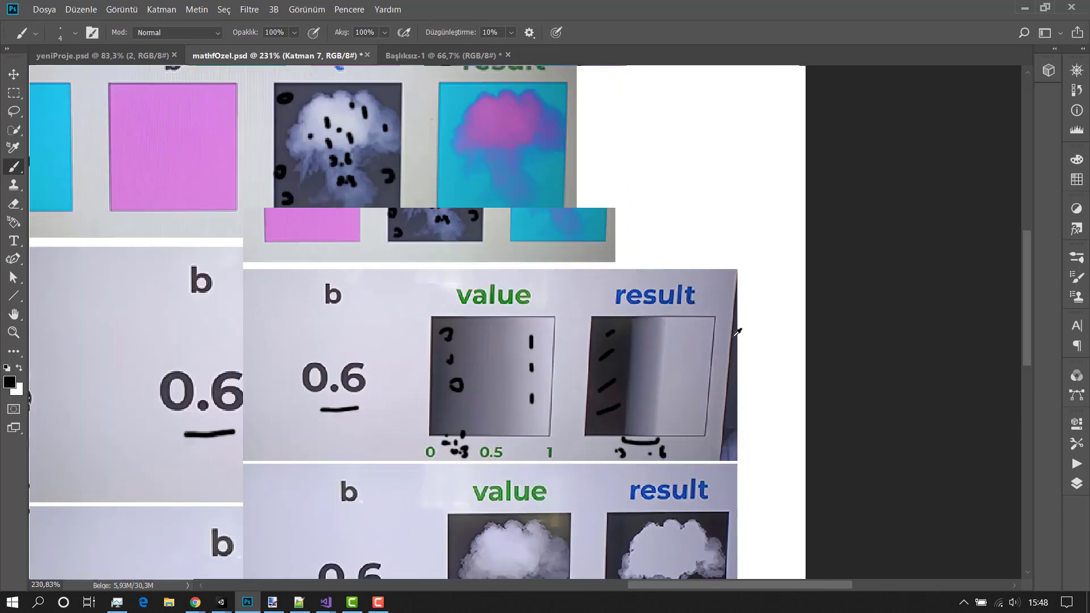
pyautogui.moveTo(661, 318)
pyautogui.mouseDown()
pyautogui.moveTo(644, 323)
pyautogui.moveTo(652, 339)
pyautogui.mouseUp()
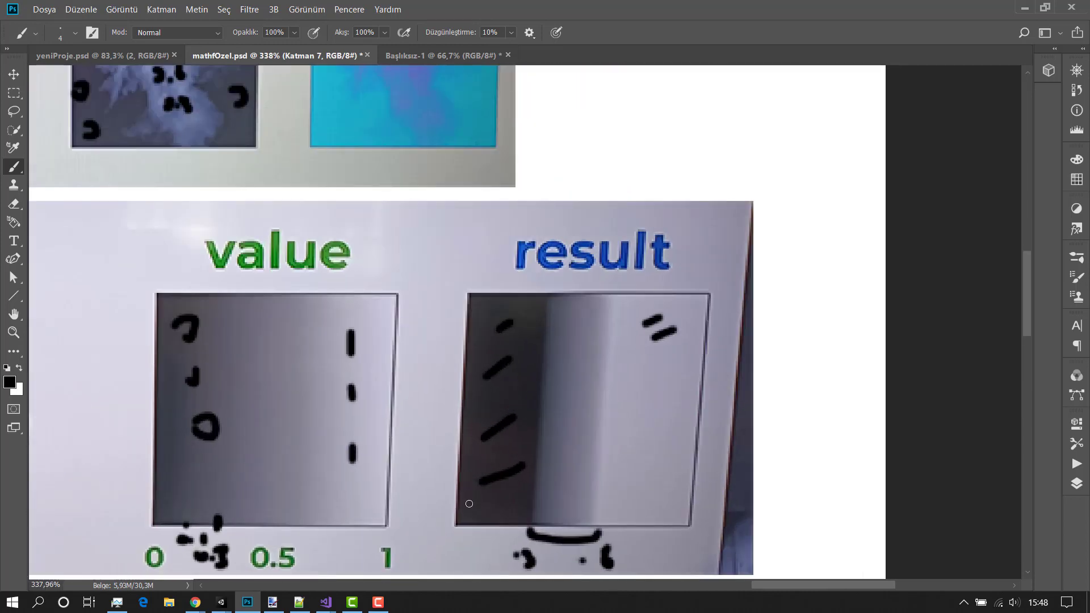
pyautogui.scroll(-1, 469, 503)
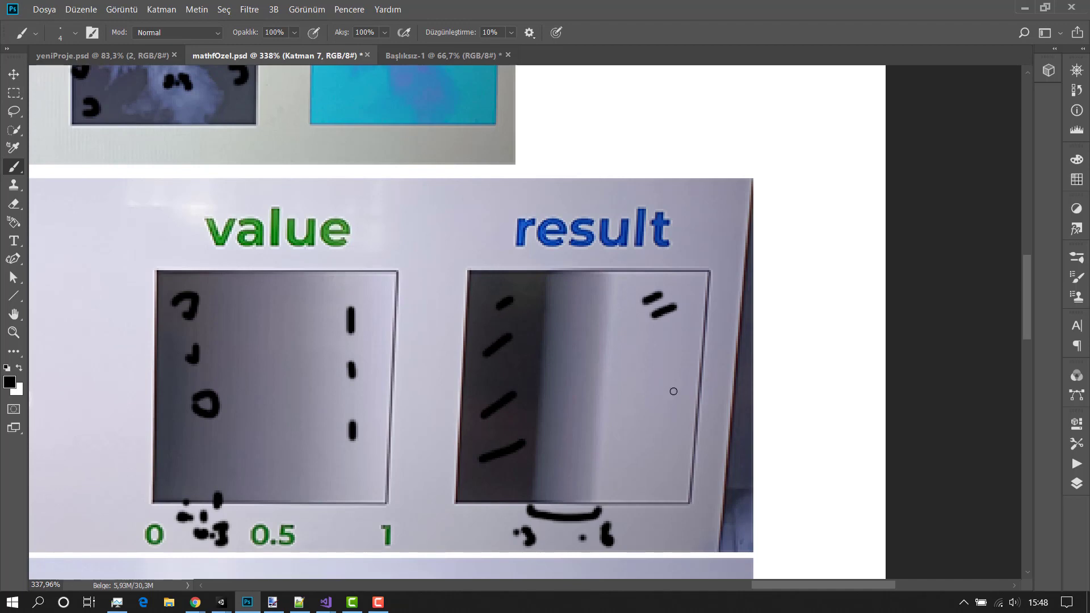
pyautogui.moveTo(675, 323)
pyautogui.mouseDown()
pyautogui.moveTo(655, 334)
pyautogui.moveTo(654, 361)
pyautogui.mouseUp()
pyautogui.moveTo(675, 410)
pyautogui.mouseDown()
pyautogui.moveTo(646, 427)
pyautogui.moveTo(633, 466)
pyautogui.mouseUp()
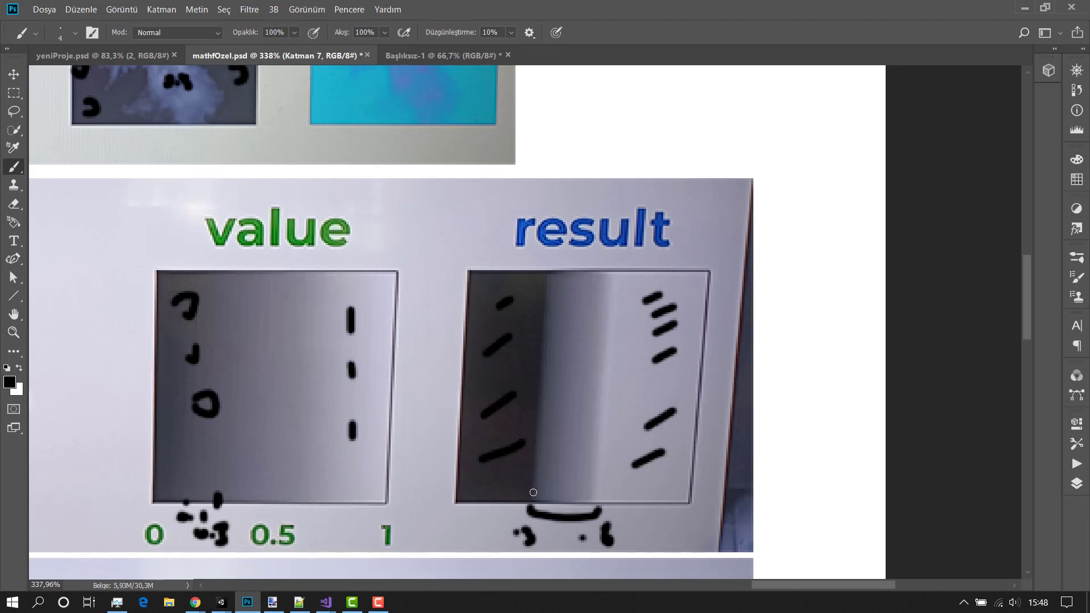
# Step: Draw a vertical line and horizontal dashes across the middle of the result gradient
pyautogui.moveTo(647, 275); pyautogui.dragTo(626, 473)
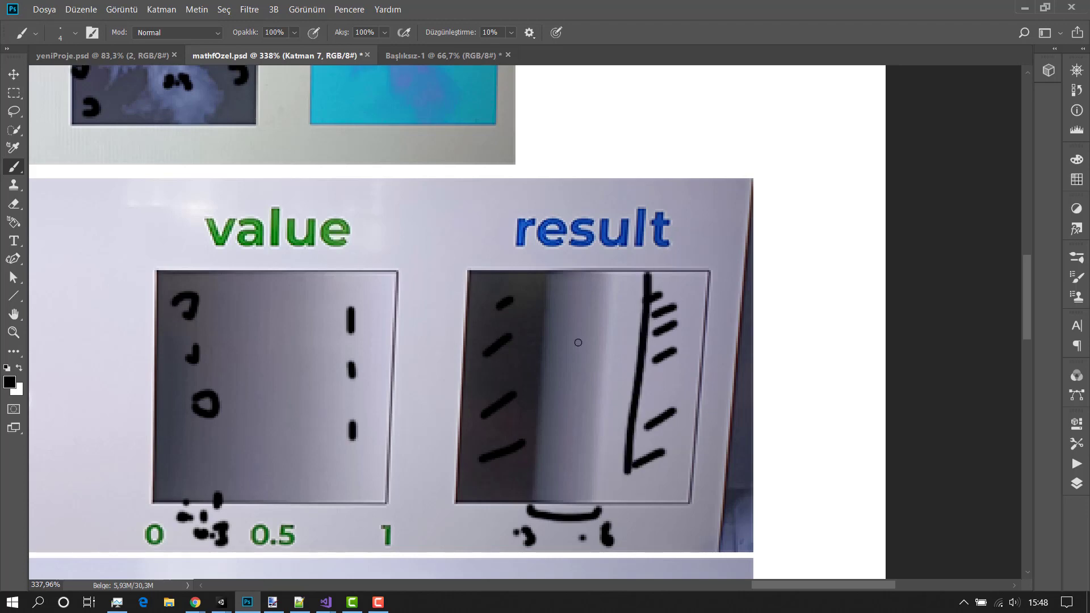
pyautogui.moveTo(562, 319); pyautogui.dragTo(598, 316)
pyautogui.moveTo(566, 370); pyautogui.dragTo(608, 370)
pyautogui.moveTo(560, 430); pyautogui.dragTo(588, 433)
pyautogui.moveTo(568, 471)
pyautogui.mouseDown()
pyautogui.moveTo(593, 471)
pyautogui.moveTo(617, 502)
pyautogui.mouseUp()
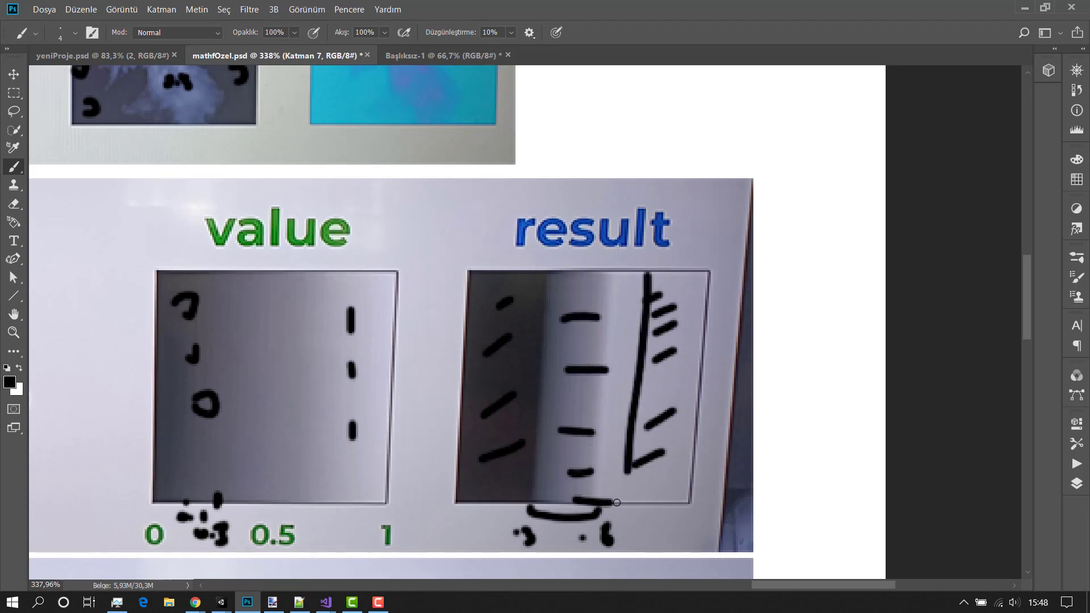
pyautogui.keyDown('alt'); pyautogui.scroll(-3, 603, 373); pyautogui.keyUp('alt')
pyautogui.keyDown('alt'); pyautogui.scroll(-2, 603, 349); pyautogui.keyUp('alt')
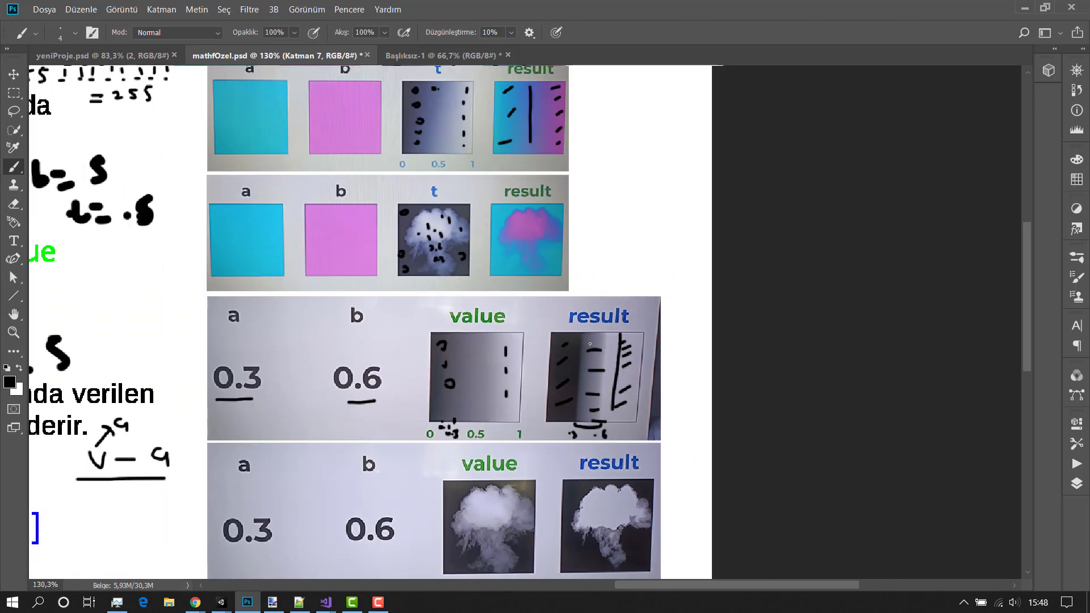
# Step: Scribble over the result gradient, then undo twice to remove the scribble and the middle dashes
pyautogui.moveTo(603, 349)
pyautogui.mouseDown()
pyautogui.moveTo(586, 400)
pyautogui.moveTo(603, 372)
pyautogui.moveTo(576, 338)
pyautogui.moveTo(578, 398)
pyautogui.mouseUp()
pyautogui.keyDown('alt'); pyautogui.scroll(-2, 586, 391); pyautogui.keyUp('alt')
pyautogui.keyDown('alt'); pyautogui.scroll(1, 587, 391); pyautogui.keyUp('alt')
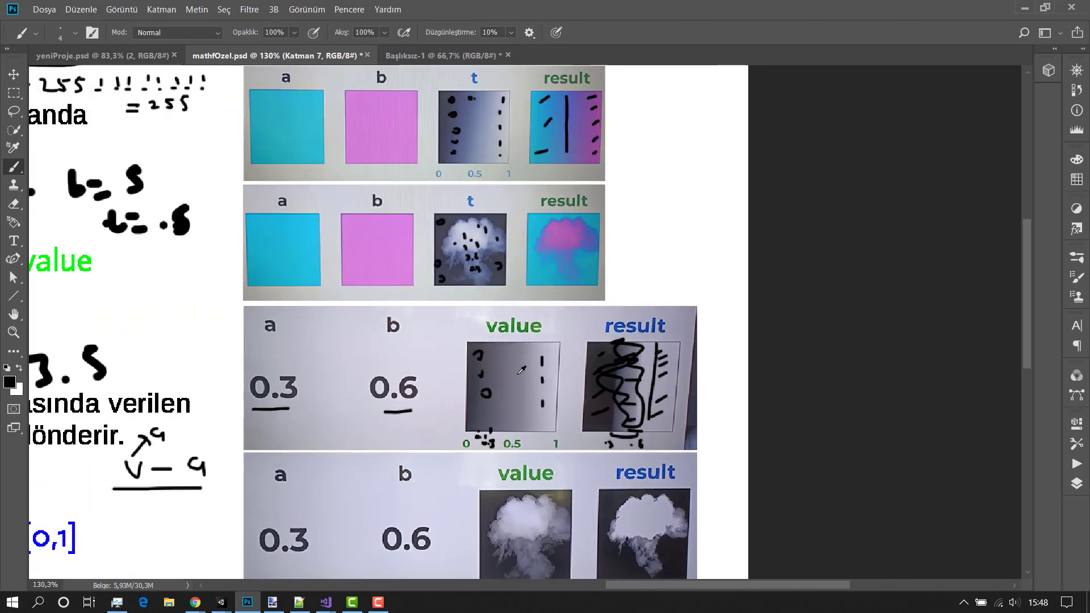
pyautogui.keyDown('alt'); pyautogui.scroll(-1, 395, 374); pyautogui.keyUp('alt')
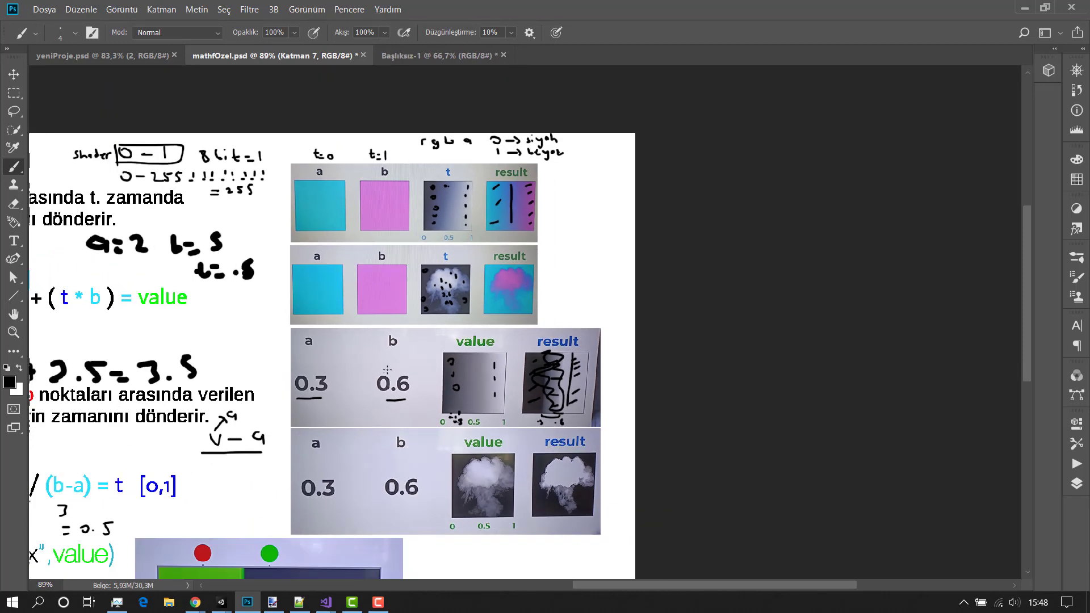
pyautogui.hotkey('ctrl', 'z')
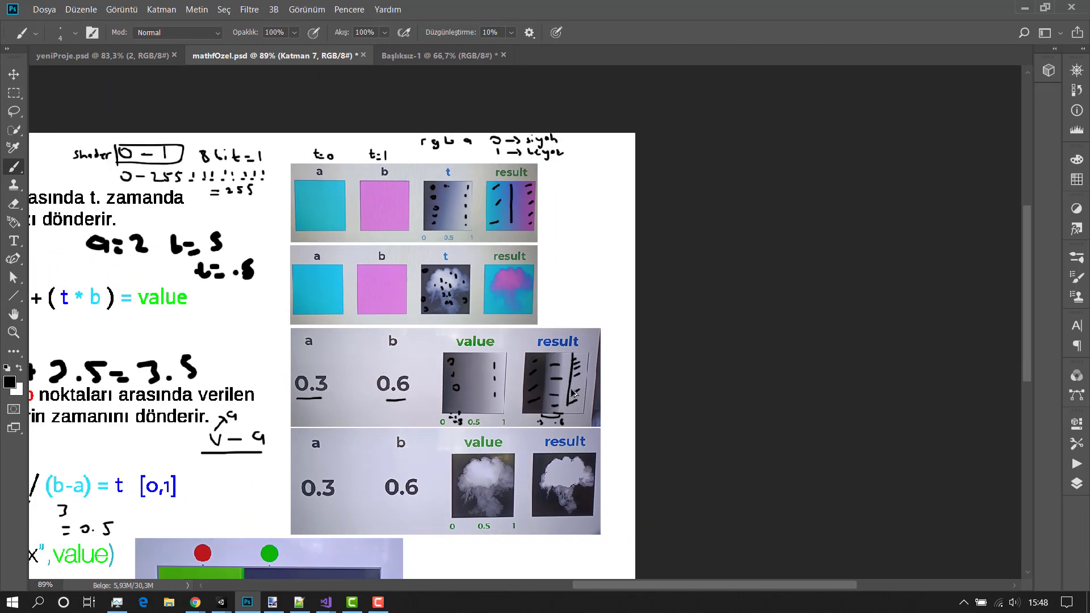
pyautogui.hotkey('ctrl', 'z')
pyautogui.hotkey('ctrl', 'z')
pyautogui.hotkey('ctrl', 'z')
pyautogui.keyDown('alt'); pyautogui.scroll(2, 543, 367); pyautogui.keyUp('alt')
pyautogui.keyDown('alt'); pyautogui.scroll(2, 539, 352); pyautogui.keyUp('alt')
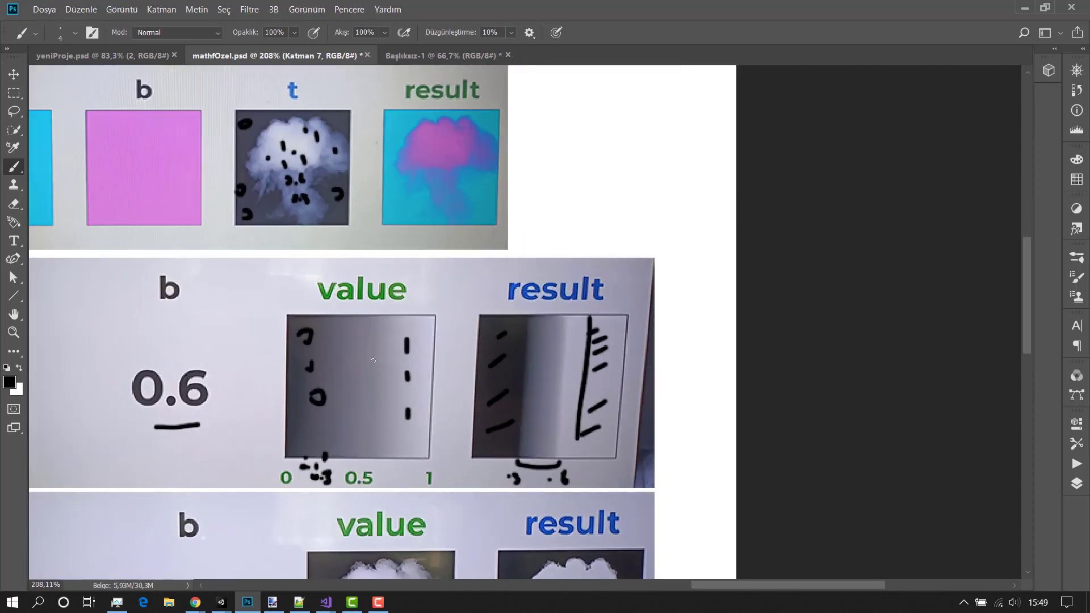
pyautogui.moveTo(338, 355)
pyautogui.mouseDown()
pyautogui.moveTo(382, 357)
pyautogui.moveTo(370, 364)
pyautogui.mouseUp()
pyautogui.keyDown('alt'); pyautogui.scroll(-4, 560, 380); pyautogui.keyUp('alt')
pyautogui.keyDown('alt'); pyautogui.scroll(2, 929, 386); pyautogui.keyUp('alt')
pyautogui.keyDown('alt'); pyautogui.scroll(2, 929, 386); pyautogui.keyUp('alt')
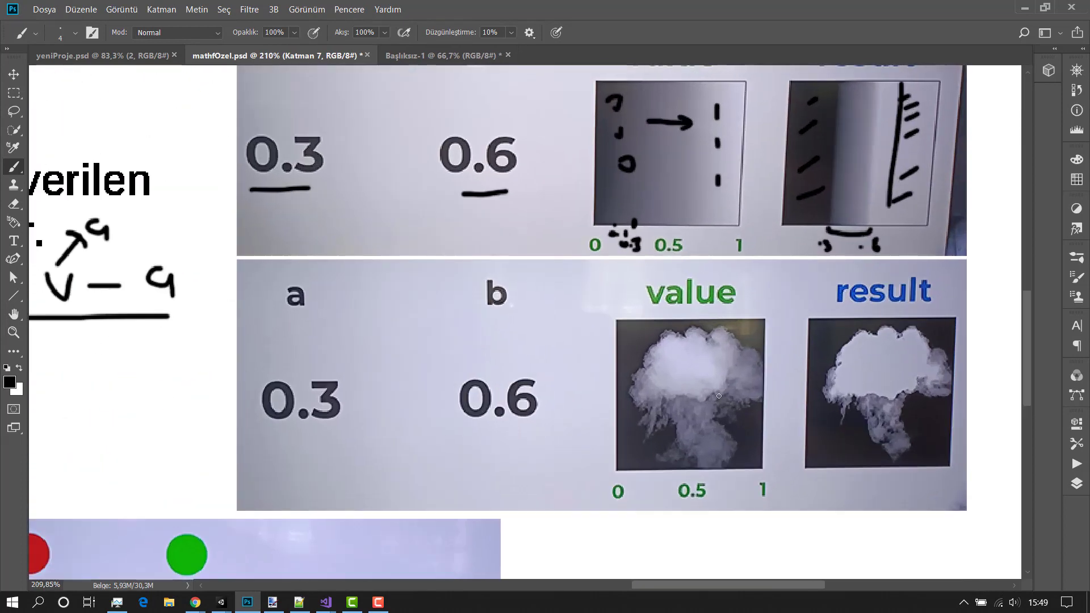
pyautogui.scroll(1, 714, 360)
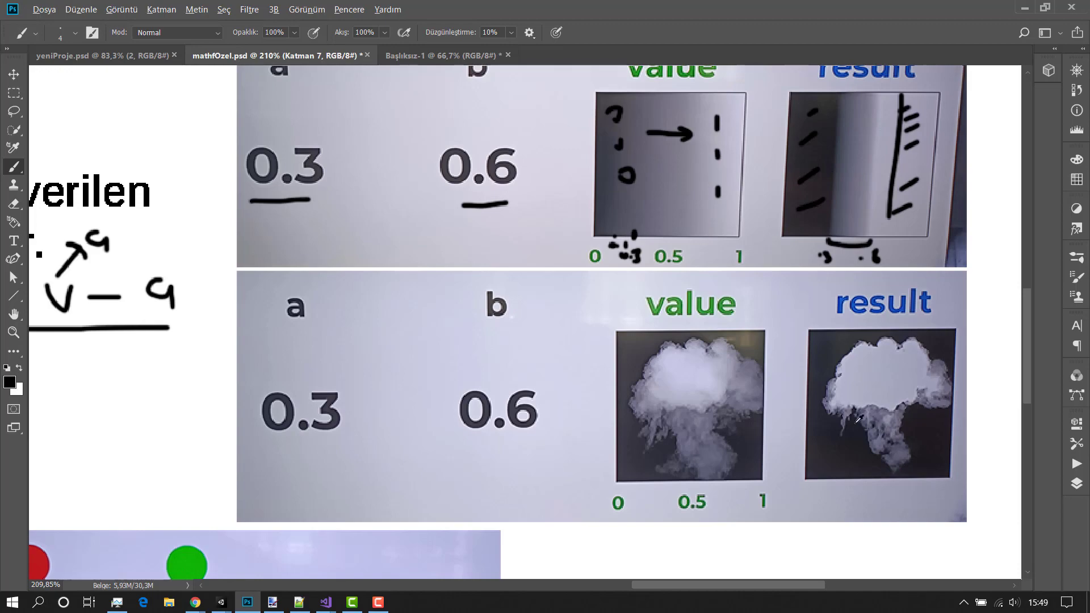
pyautogui.keyDown('alt'); pyautogui.scroll(-3, 858, 419); pyautogui.keyUp('alt')
pyautogui.keyDown('alt'); pyautogui.scroll(-3, 429, 453); pyautogui.keyUp('alt')
pyautogui.keyDown('alt'); pyautogui.scroll(3, 407, 463); pyautogui.keyUp('alt')
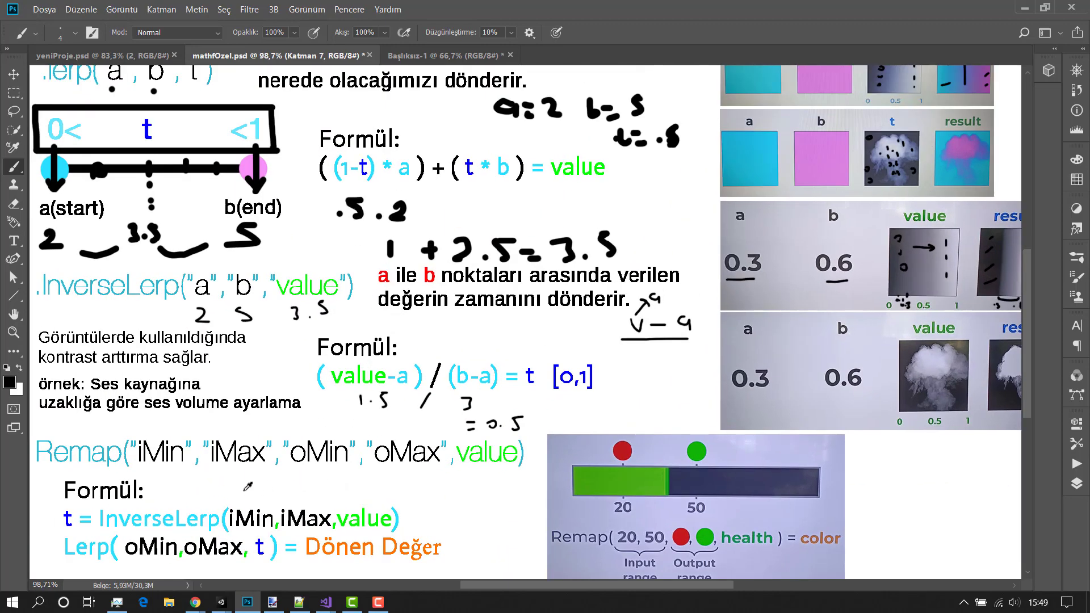
pyautogui.keyDown('alt'); pyautogui.scroll(-1, 247, 487); pyautogui.keyUp('alt')
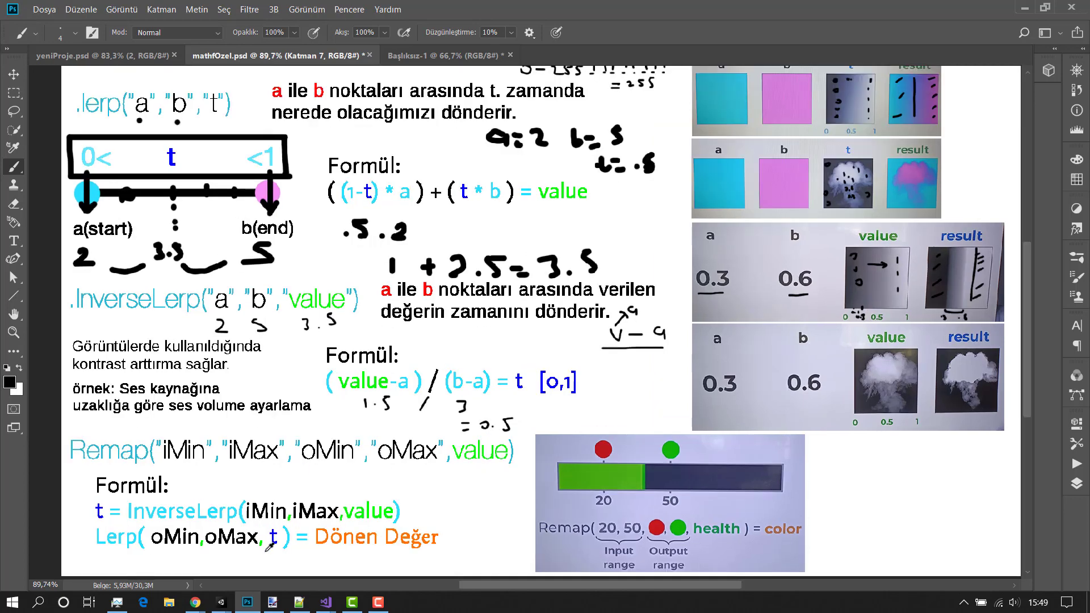
pyautogui.keyDown('alt'); pyautogui.scroll(2, 271, 539); pyautogui.keyUp('alt')
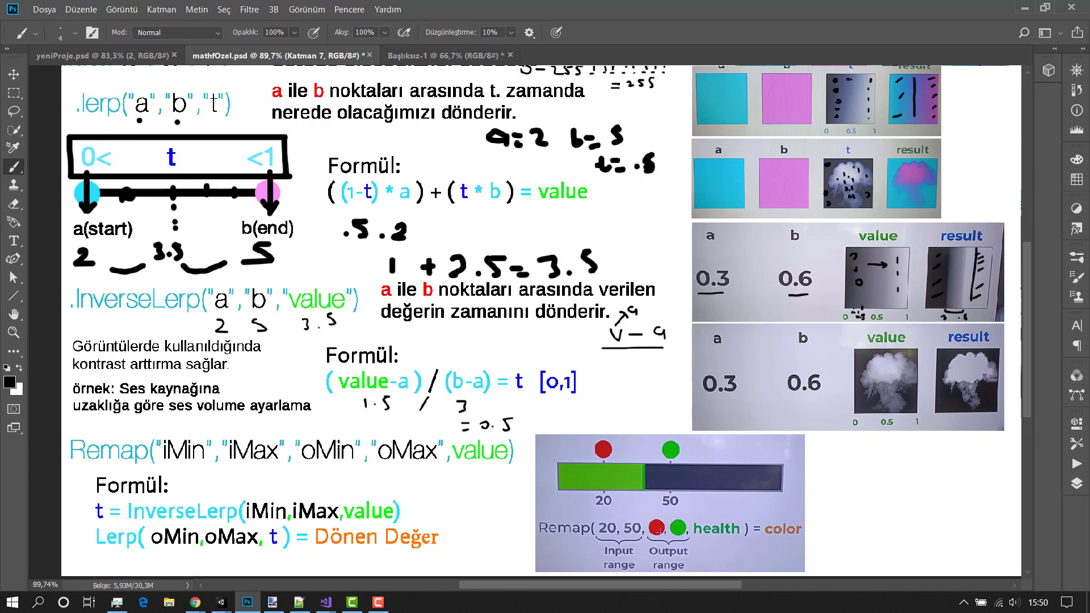
# Step: Underline 'health', circle the bar's green/dark boundary and frame the health-bar image
pyautogui.moveTo(695, 537)
pyautogui.mouseDown()
pyautogui.moveTo(738, 539)
pyautogui.moveTo(718, 540)
pyautogui.mouseUp()
pyautogui.moveTo(780, 450); pyautogui.dragTo(731, 450)
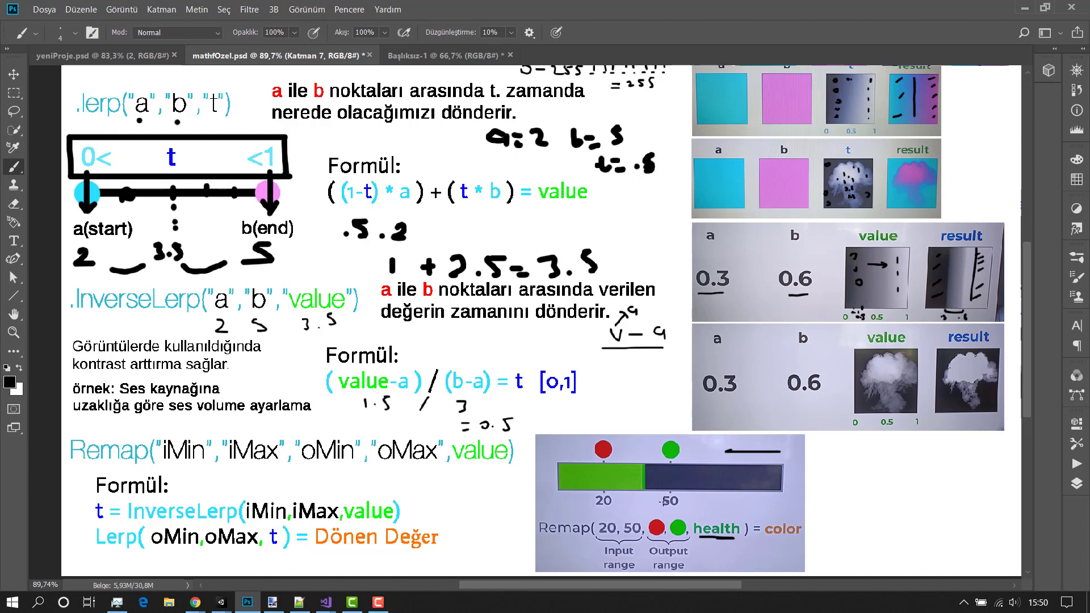
pyautogui.moveTo(614, 468); pyautogui.dragTo(616, 451)
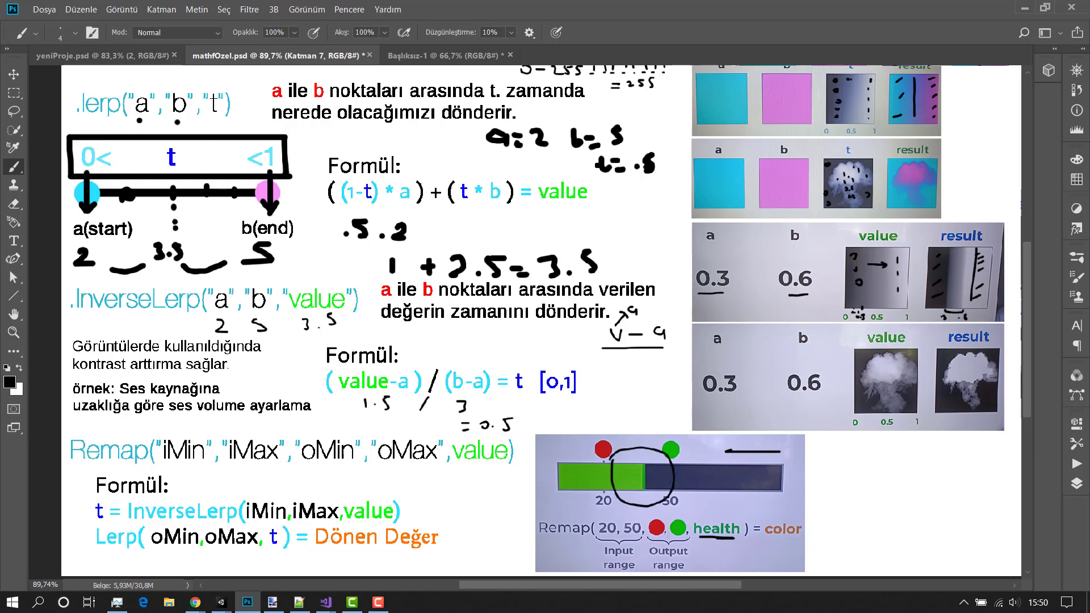
pyautogui.scroll(2, 617, 482)
pyautogui.scroll(-1, 616, 483)
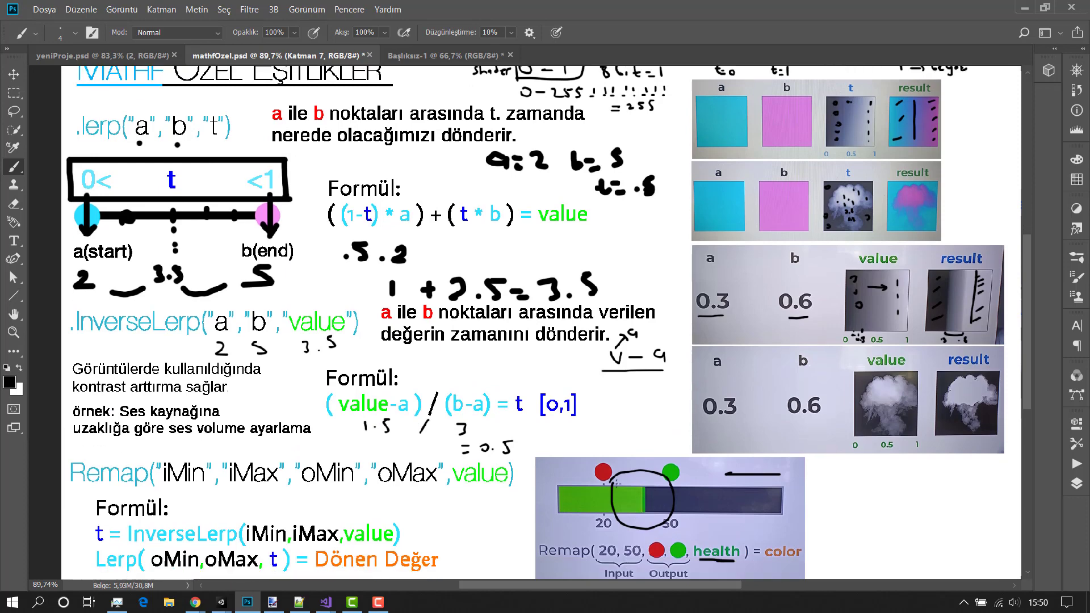
pyautogui.scroll(2, 888, 204)
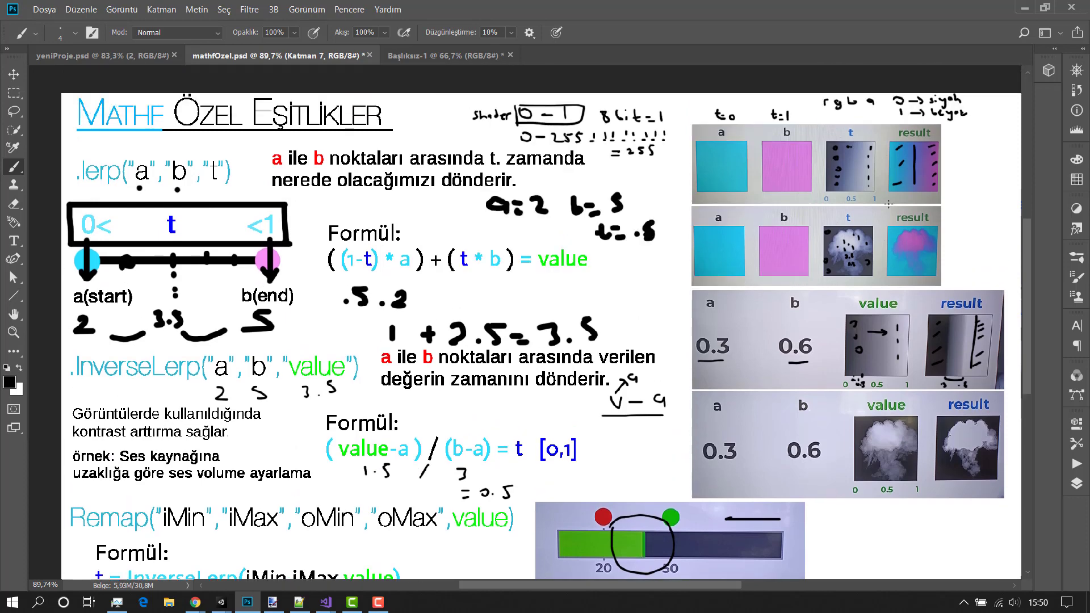
pyautogui.scroll(-3, 884, 207)
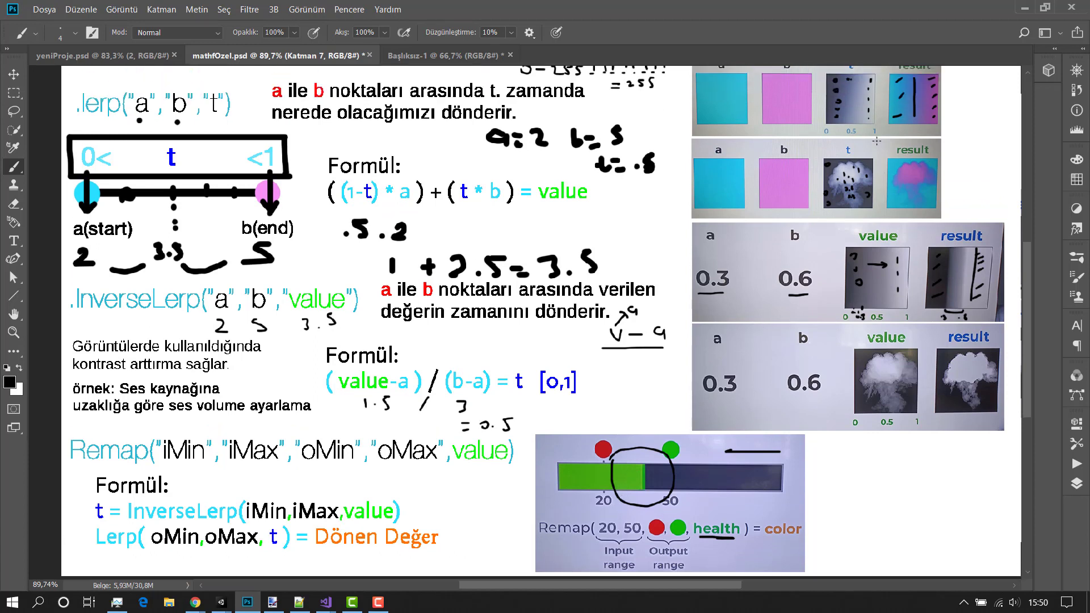
pyautogui.moveTo(556, 450)
pyautogui.mouseDown()
pyautogui.moveTo(766, 438)
pyautogui.moveTo(556, 450)
pyautogui.moveTo(610, 505)
pyautogui.moveTo(681, 461)
pyautogui.mouseUp()
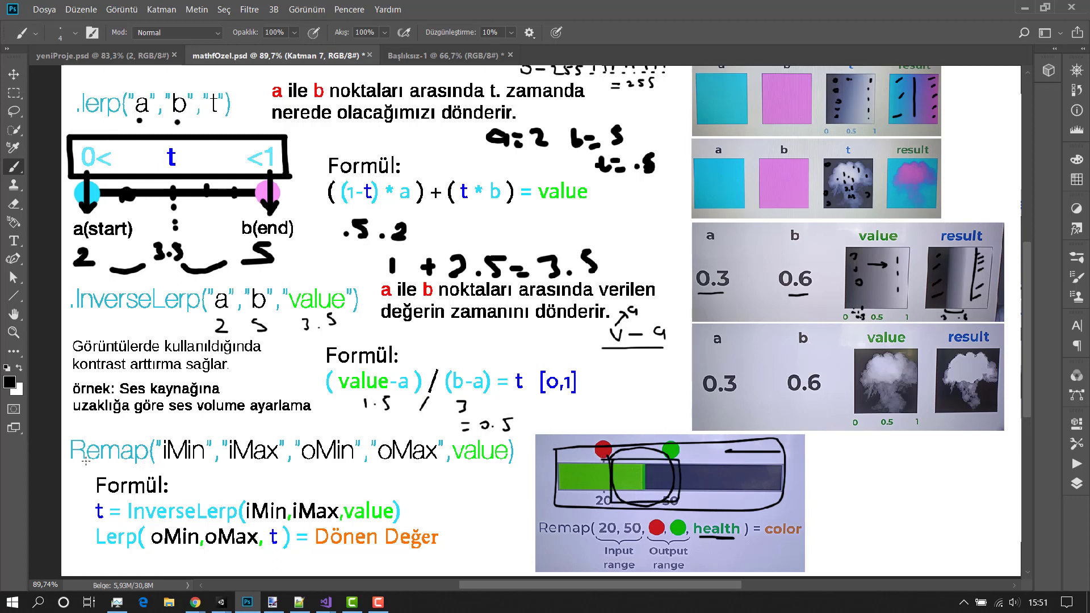
# Step: Underline 'Remap' and hatch the green part of the health bar
pyautogui.moveTo(81, 464); pyautogui.dragTo(149, 464)
pyautogui.moveTo(625, 469); pyautogui.dragTo(623, 477)
pyautogui.moveTo(634, 468)
pyautogui.mouseDown()
pyautogui.moveTo(630, 478)
pyautogui.moveTo(662, 476)
pyautogui.mouseUp()
pyautogui.keyDown('alt'); pyautogui.scroll(2, 664, 494); pyautogui.keyUp('alt')
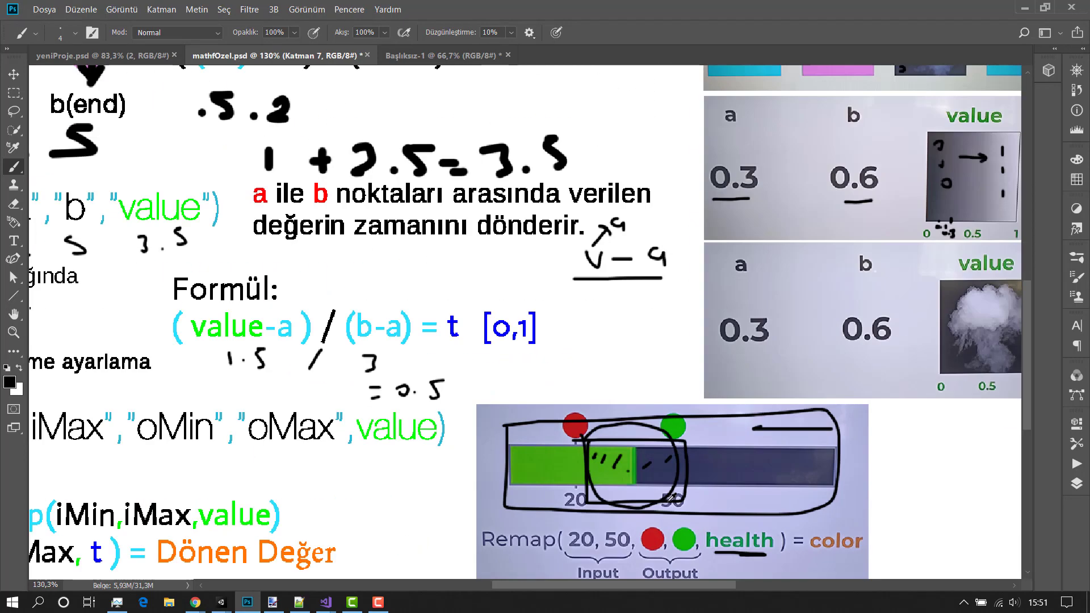
pyautogui.keyDown('alt'); pyautogui.scroll(2, 664, 491); pyautogui.keyUp('alt')
pyautogui.keyDown('alt'); pyautogui.scroll(2, 665, 487); pyautogui.keyUp('alt')
pyautogui.keyDown('alt'); pyautogui.scroll(2, 667, 482); pyautogui.keyUp('alt')
pyautogui.keyDown('alt'); pyautogui.scroll(-2, 666, 482); pyautogui.keyUp('alt')
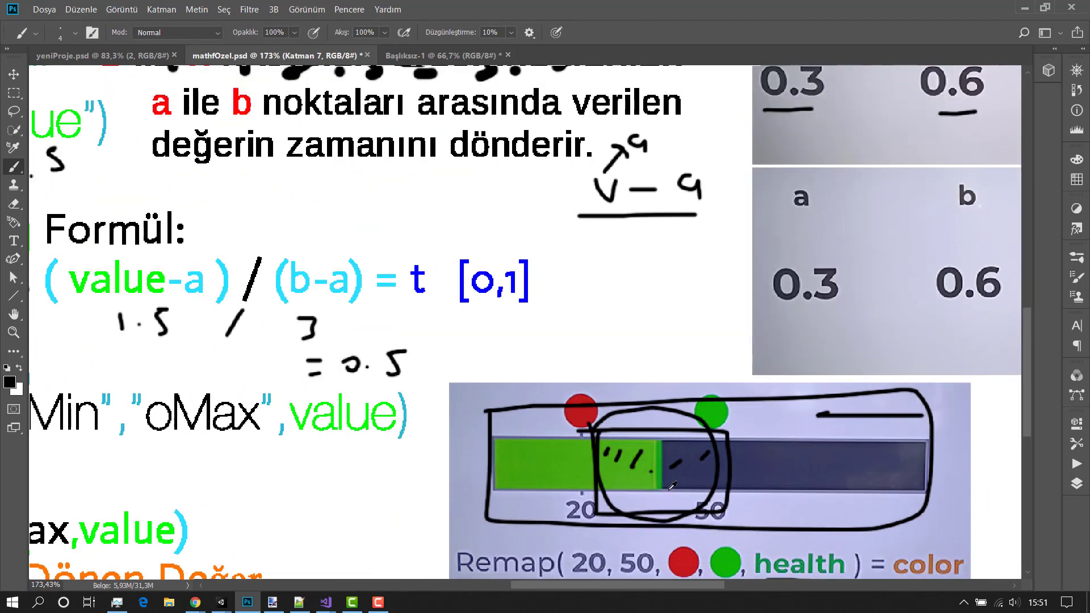
pyautogui.keyDown('alt'); pyautogui.scroll(-2, 667, 484); pyautogui.keyUp('alt')
pyautogui.keyDown('alt'); pyautogui.scroll(-2, 667, 486); pyautogui.keyUp('alt')
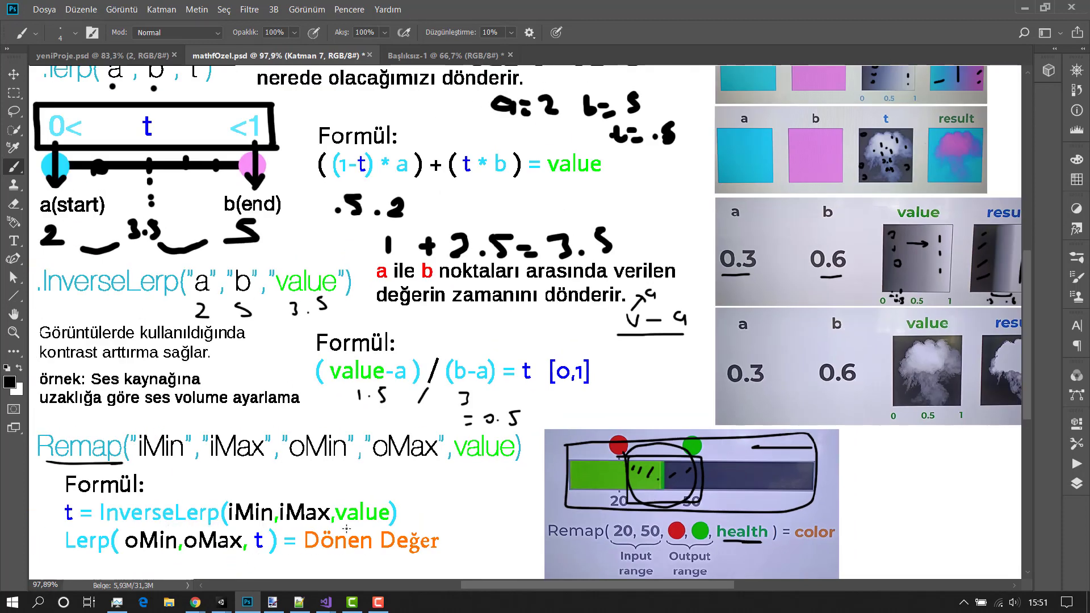
# Step: Circle the red and green output colours, then switch to the Unity project
pyautogui.moveTo(668, 526); pyautogui.dragTo(711, 542)
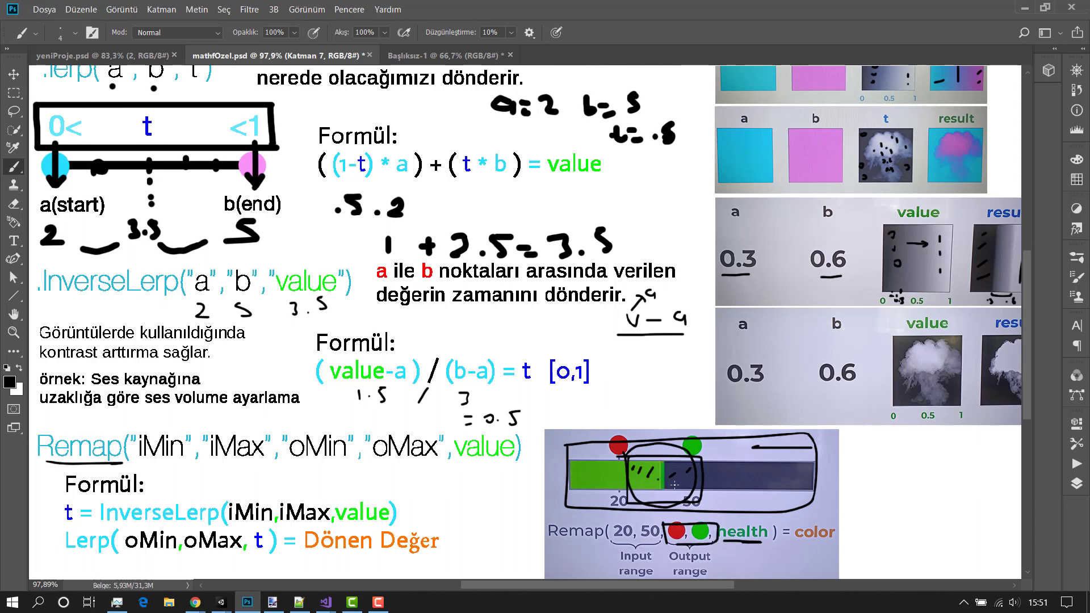
pyautogui.keyDown('alt'); pyautogui.scroll(-2, 661, 470); pyautogui.keyUp('alt')
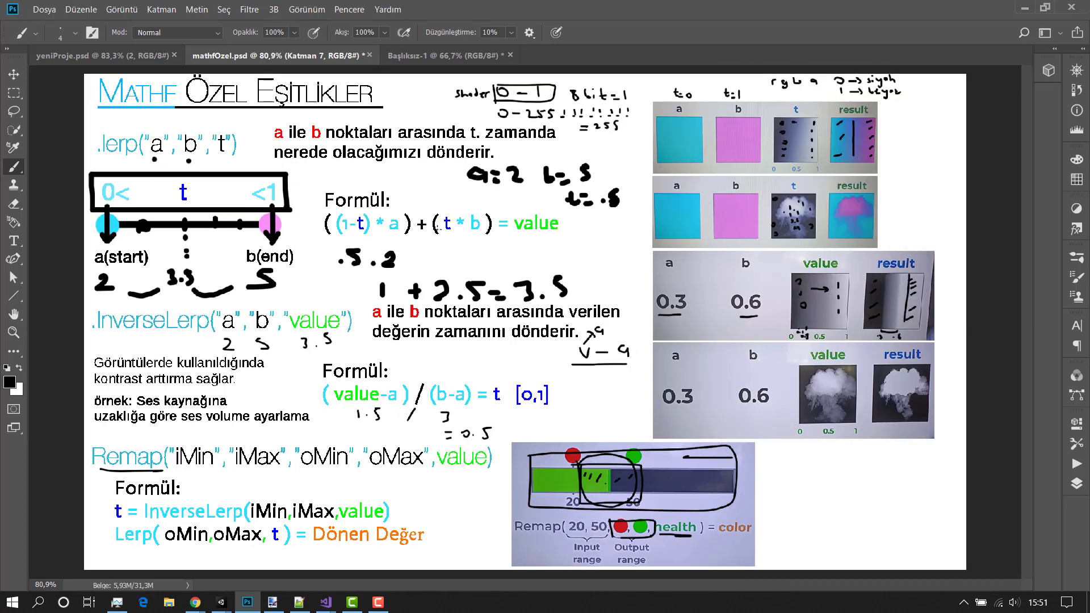
pyautogui.keyDown('alt'); pyautogui.scroll(-1, 357, 495); pyautogui.keyUp('alt')
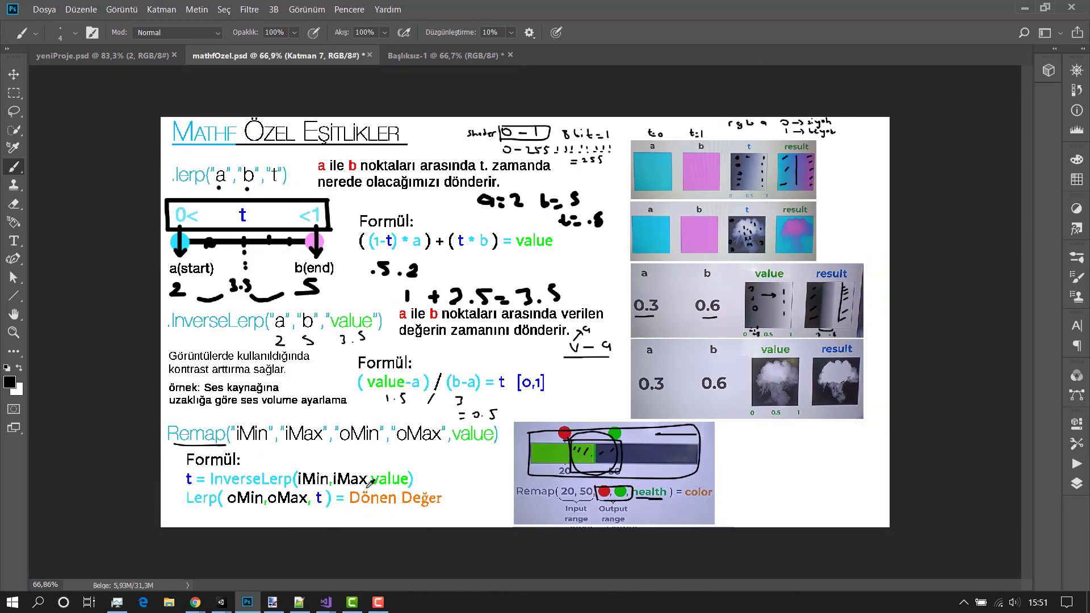
pyautogui.keyDown('alt'); pyautogui.scroll(1, 372, 480); pyautogui.keyUp('alt')
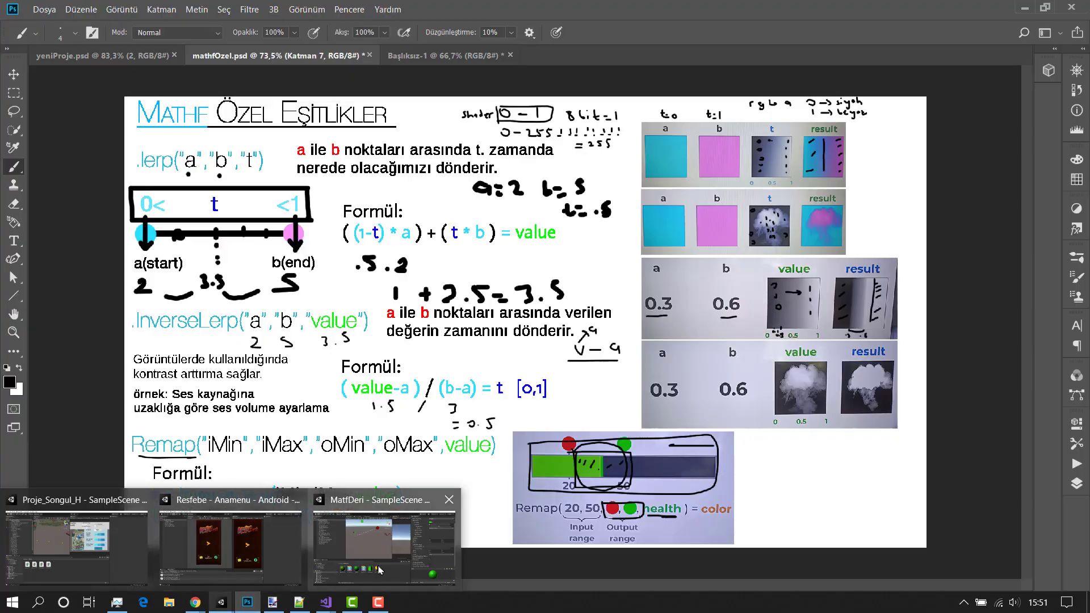
pyautogui.click(371, 502)
pyautogui.scroll(-1, 406, 302)
# Step: Collapse LerpOrnek2(Color), focus the scene on LerpOrnek1(Poz) and orbit to see the sphere and line
pyautogui.scroll(-1, 437, 278)
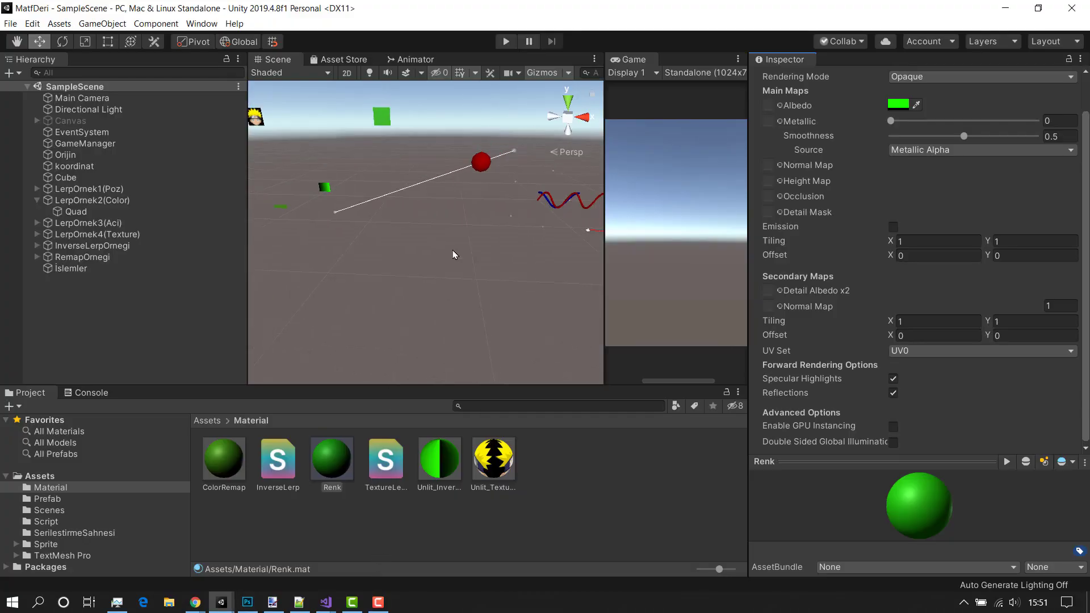
pyautogui.click(37, 200)
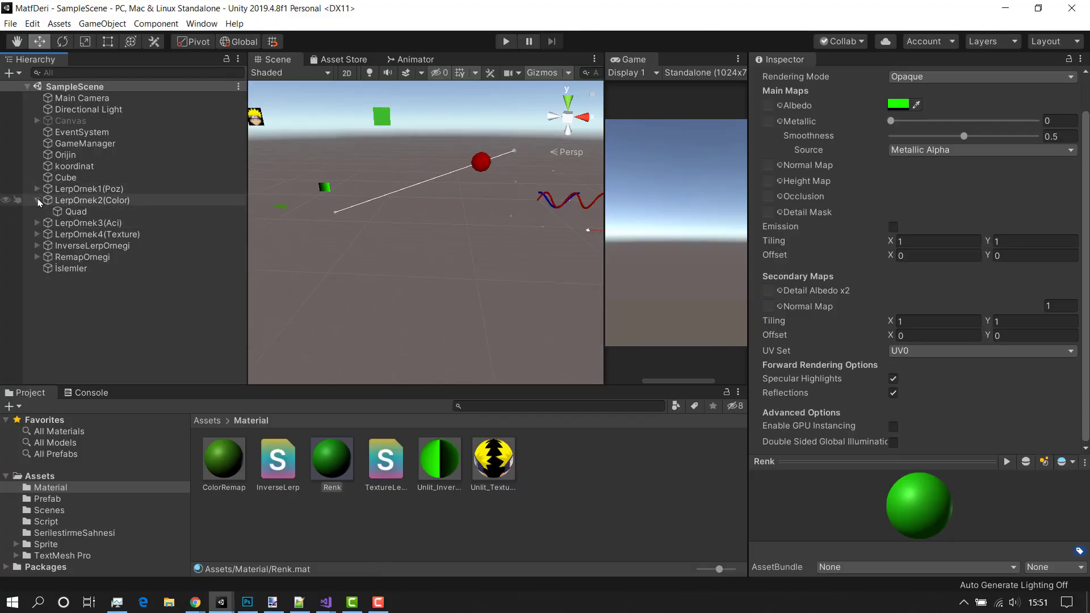
pyautogui.doubleClick(88, 189)
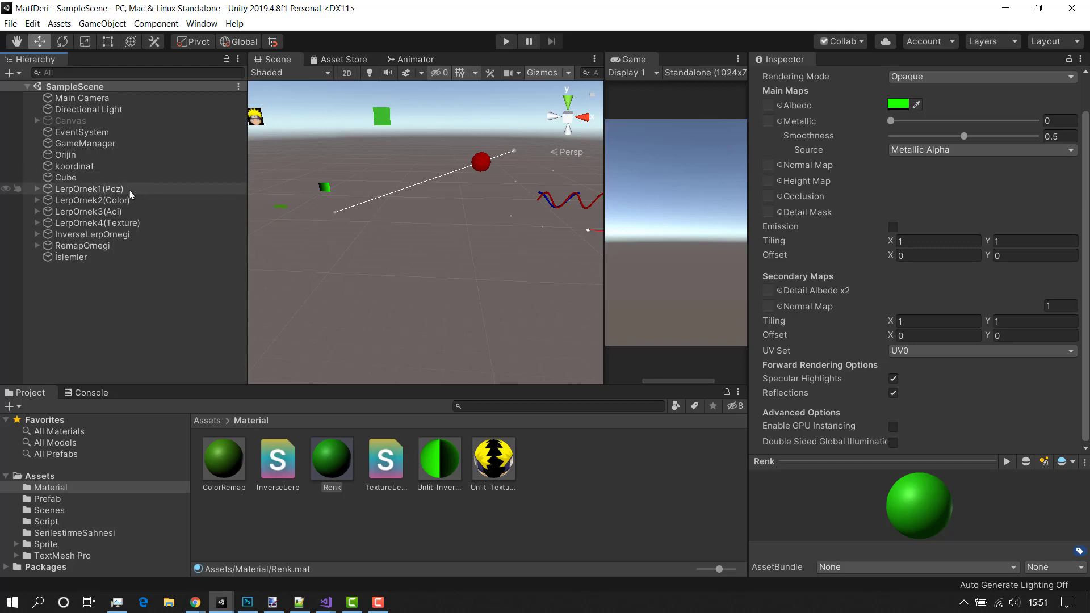
pyautogui.moveTo(391, 202)
pyautogui.keyDown('alt'); pyautogui.mouseDown()
pyautogui.moveTo(345, 195)
pyautogui.moveTo(386, 275)
pyautogui.mouseUp(); pyautogui.keyUp('alt')
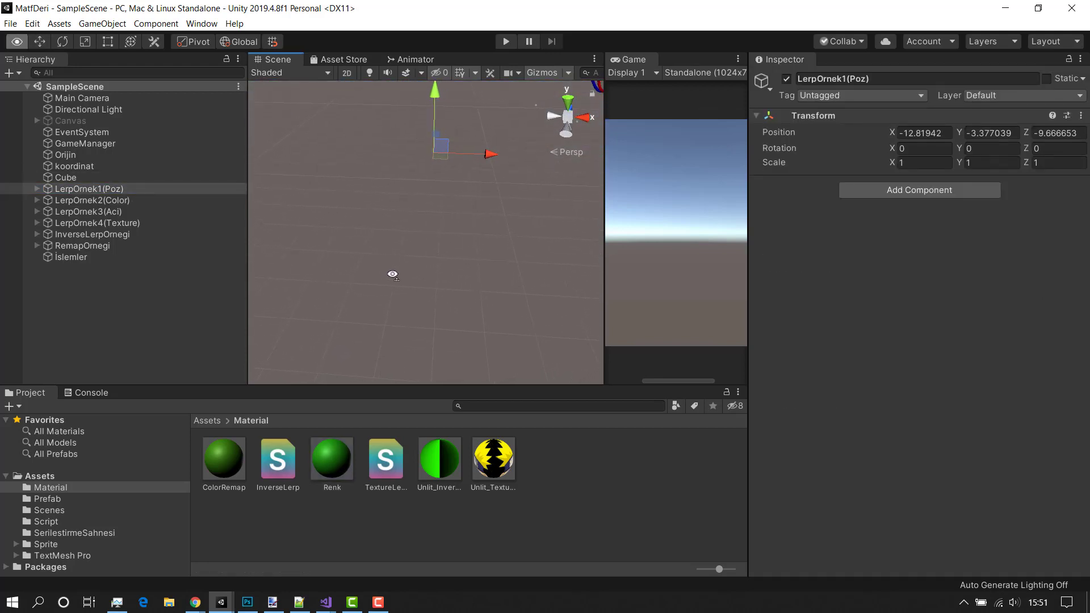
pyautogui.keyDown('alt'); pyautogui.moveTo(386, 275); pyautogui.dragTo(408, 146); pyautogui.keyUp('alt')
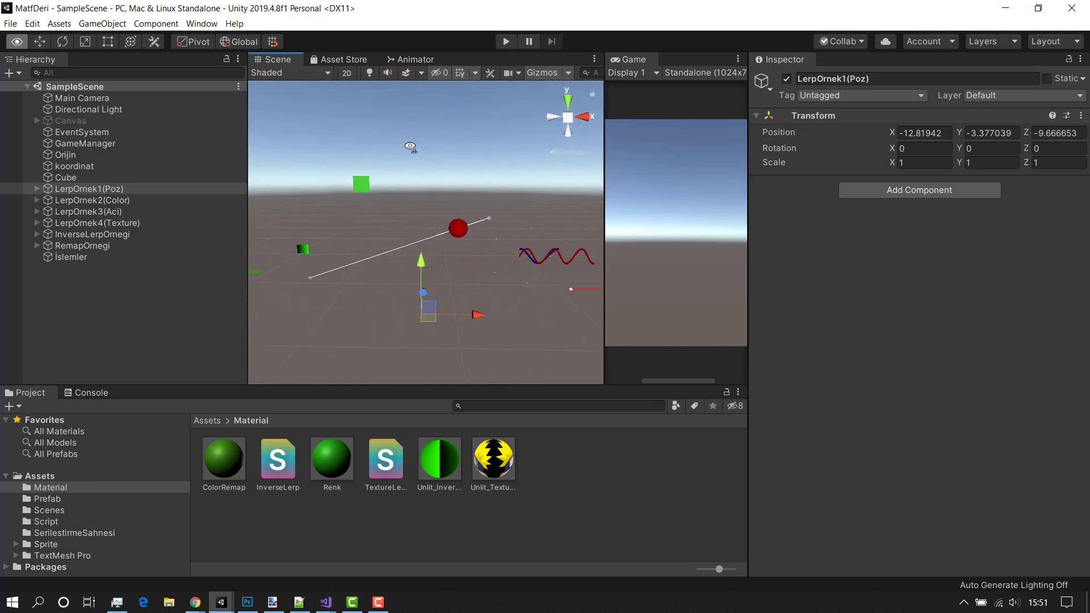
pyautogui.scroll(5, 402, 161)
pyautogui.scroll(-3, 409, 176)
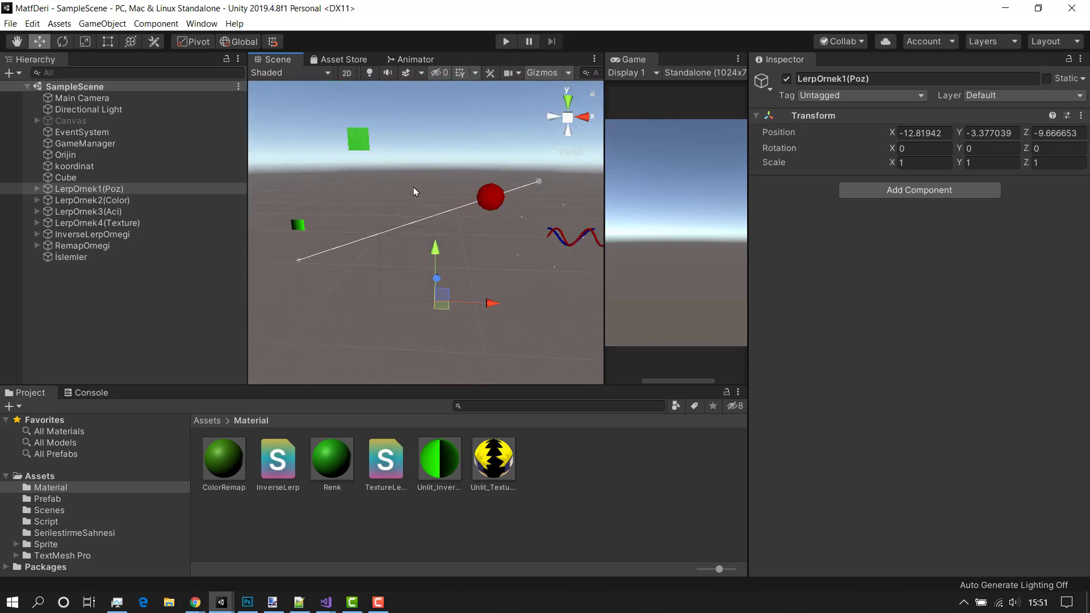
# Step: Select İslemler and drag Konum from 0 up to 0.149
pyautogui.click(85, 257)
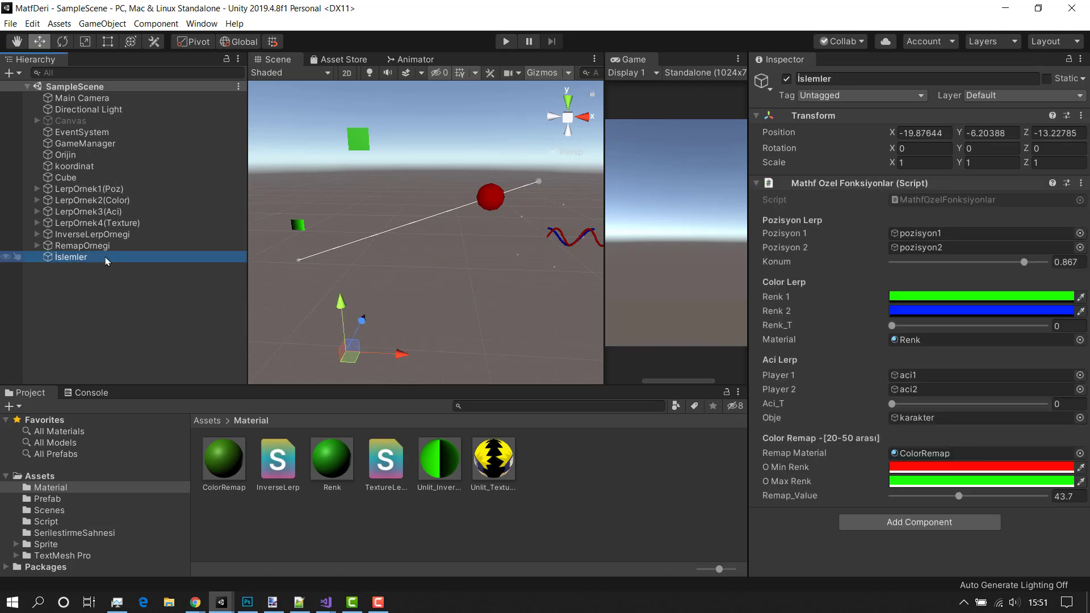
pyautogui.moveTo(776, 261); pyautogui.dragTo(361, 258)
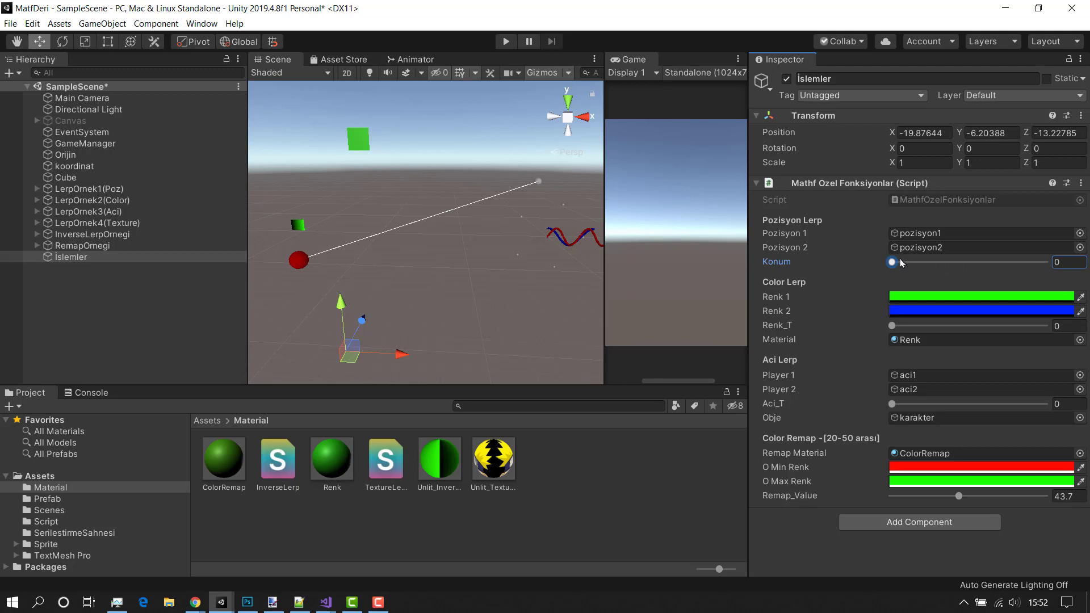
pyautogui.moveTo(902, 263); pyautogui.dragTo(915, 262)
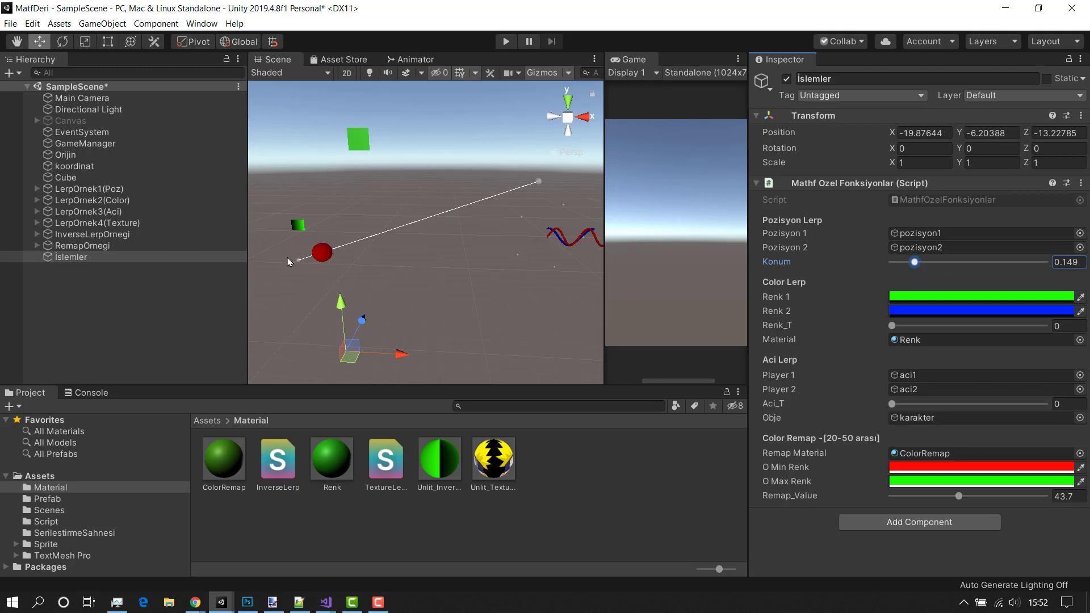
pyautogui.keyDown('alt'); pyautogui.moveTo(287, 262); pyautogui.dragTo(294, 272); pyautogui.keyUp('alt')
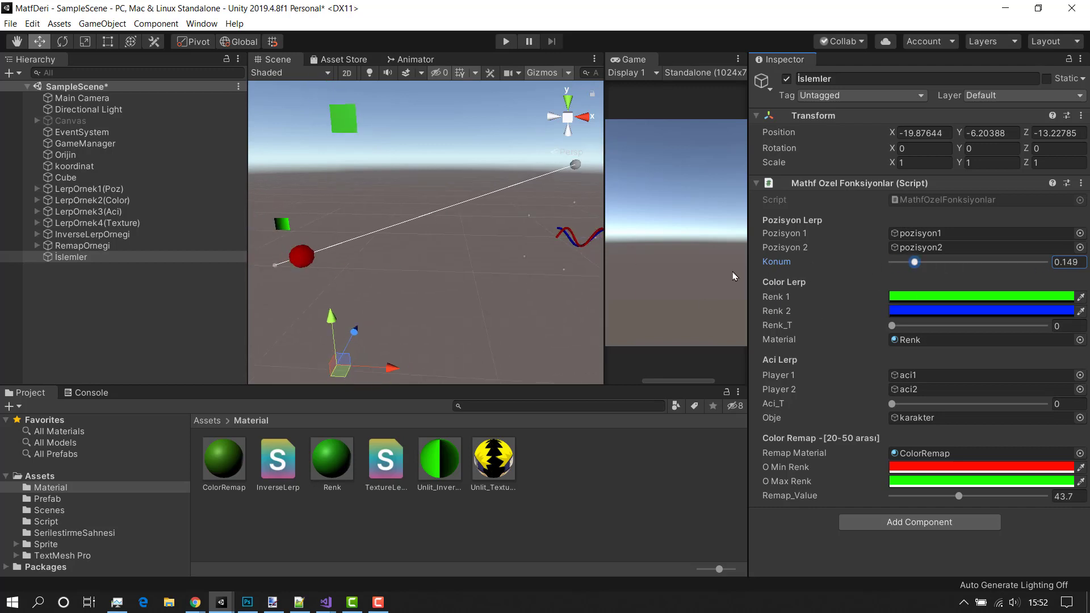
pyautogui.keyDown('alt'); pyautogui.moveTo(734, 277); pyautogui.dragTo(547, 204); pyautogui.keyUp('alt')
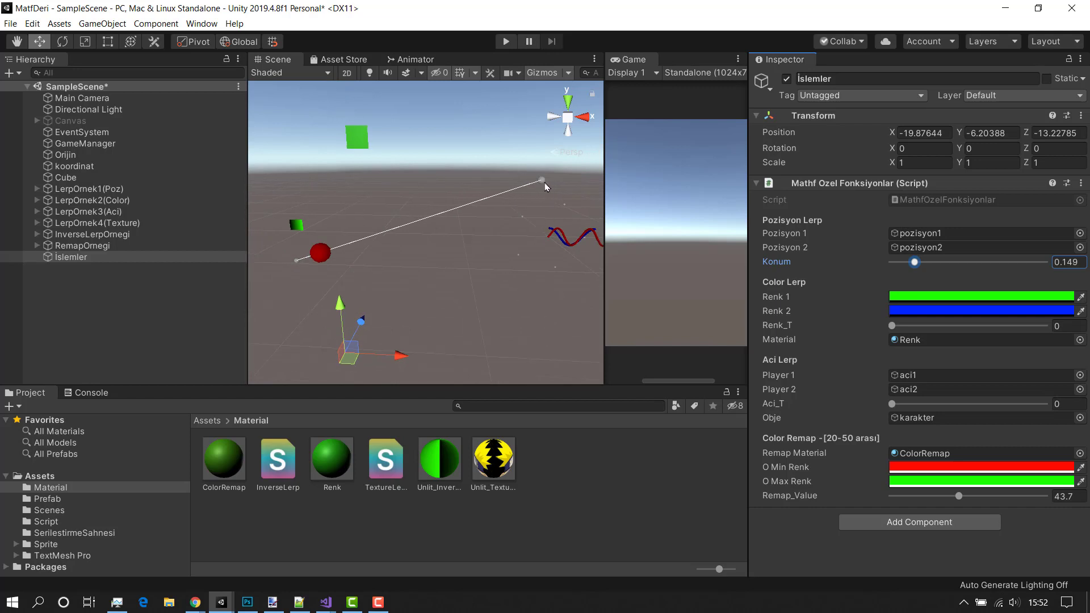
# Step: Switch the scene view to 2D and slide Konum back and forth, ending near 0.586
pyautogui.click(348, 74)
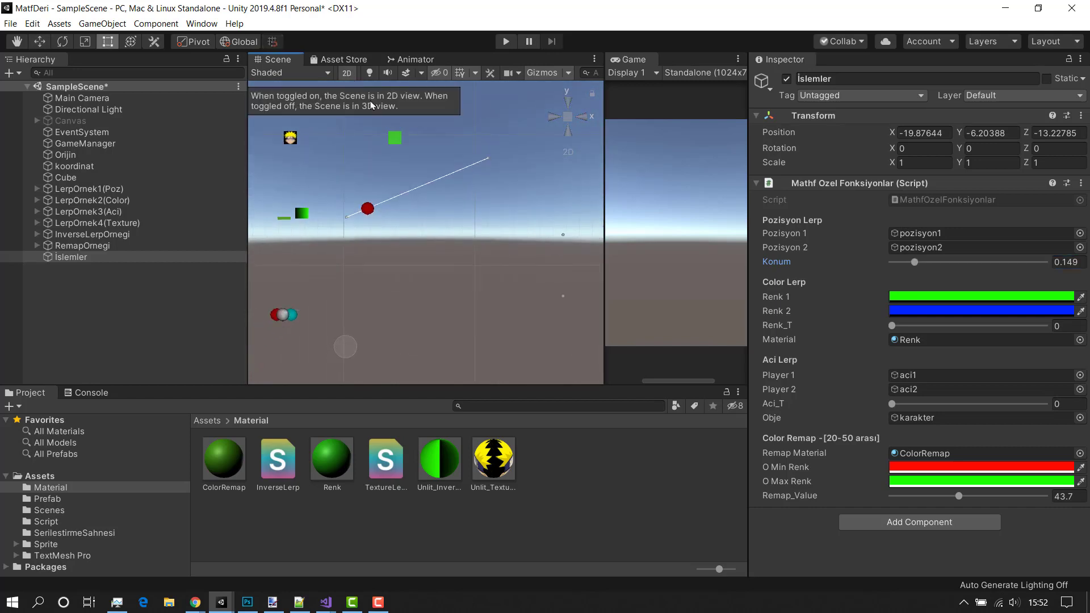
pyautogui.scroll(3, 443, 221)
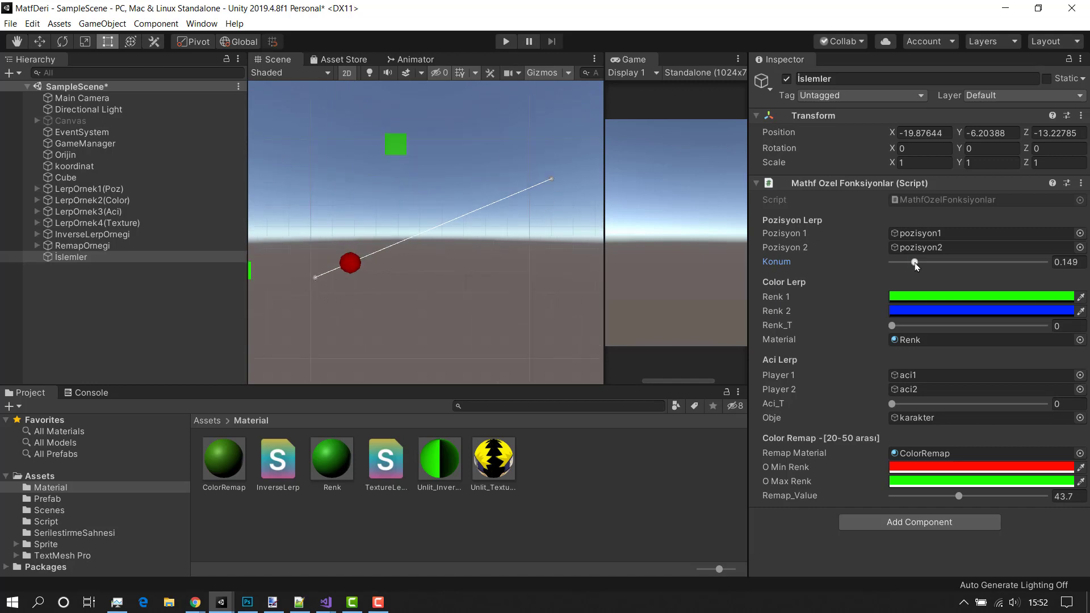
pyautogui.moveTo(914, 263); pyautogui.dragTo(1058, 266)
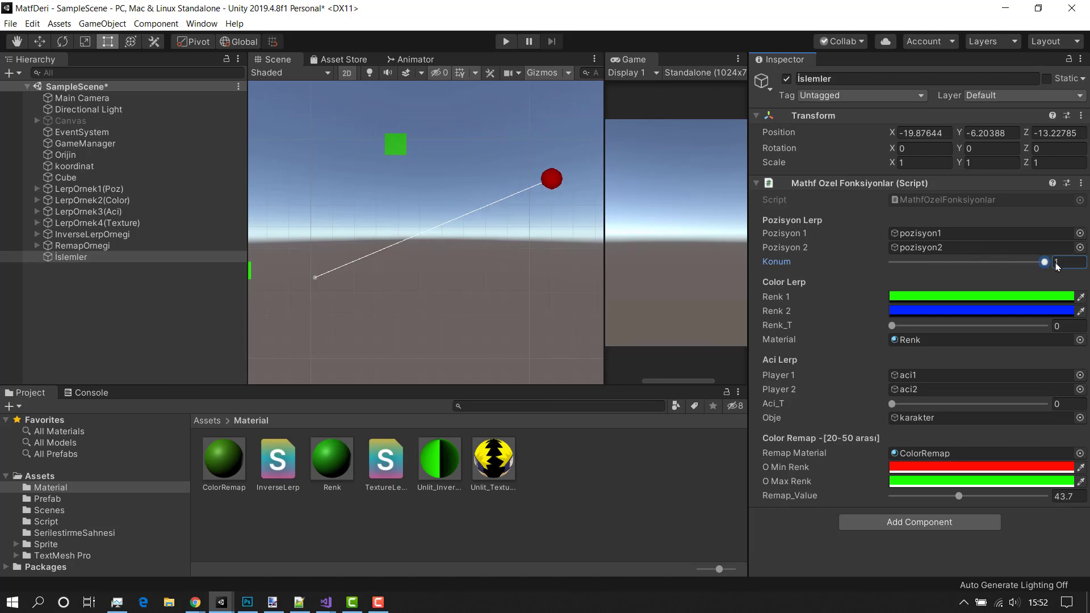
pyautogui.moveTo(1057, 266); pyautogui.dragTo(825, 282)
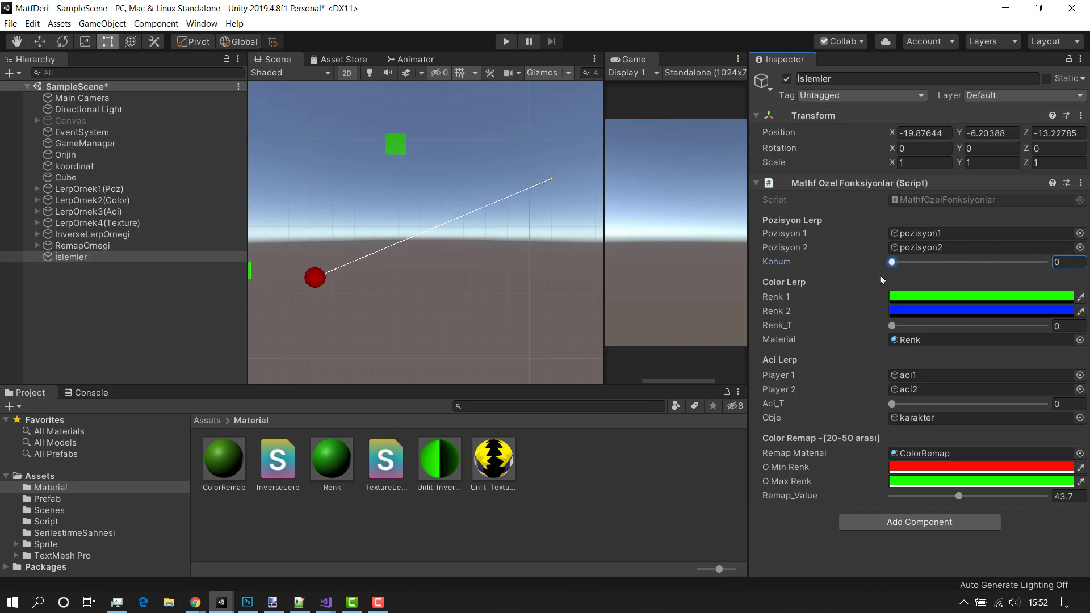
pyautogui.moveTo(881, 279)
pyautogui.mouseDown()
pyautogui.moveTo(1007, 275)
pyautogui.moveTo(942, 279)
pyautogui.moveTo(983, 290)
pyautogui.mouseUp()
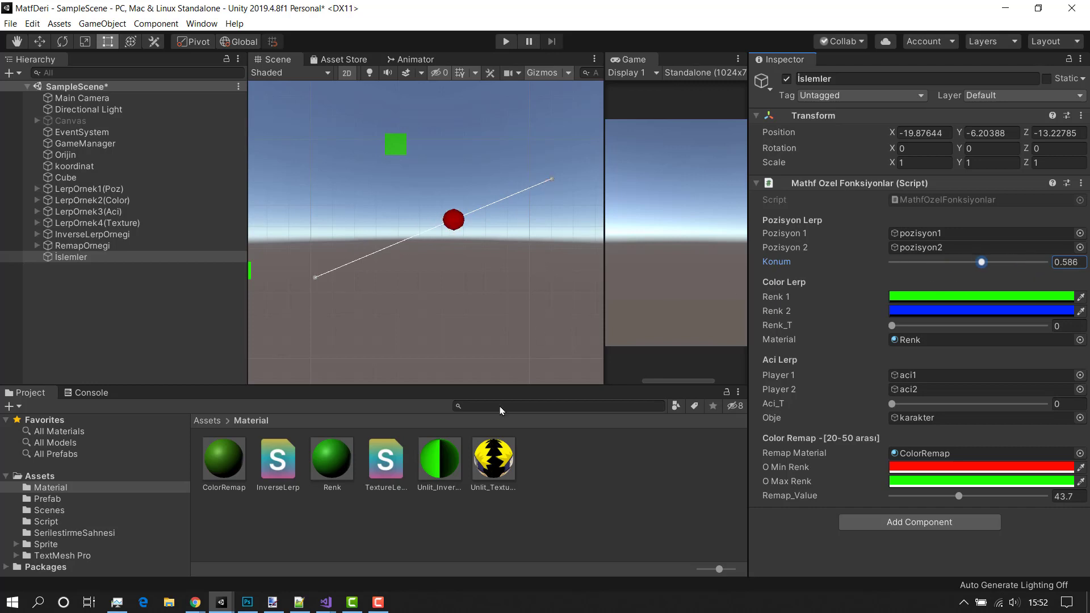
# Step: Bring the Visual Studio editor forward and go to the OnDrawGizmos method
pyautogui.moveTo(325, 601)
pyautogui.click(394, 546)
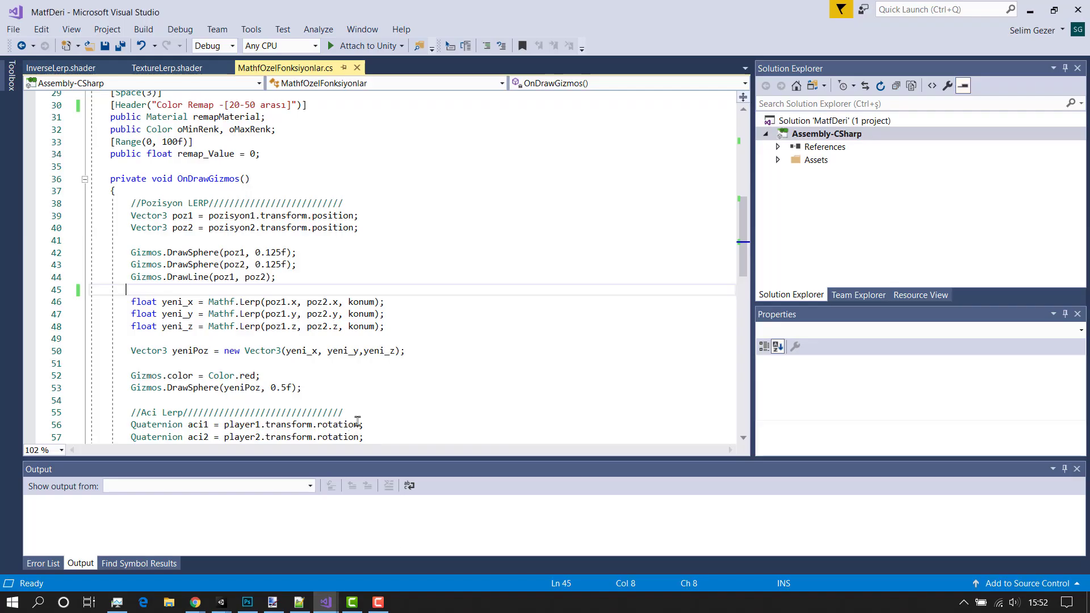
pyautogui.scroll(2, 342, 318)
pyautogui.scroll(-2, 335, 320)
pyautogui.click(183, 177)
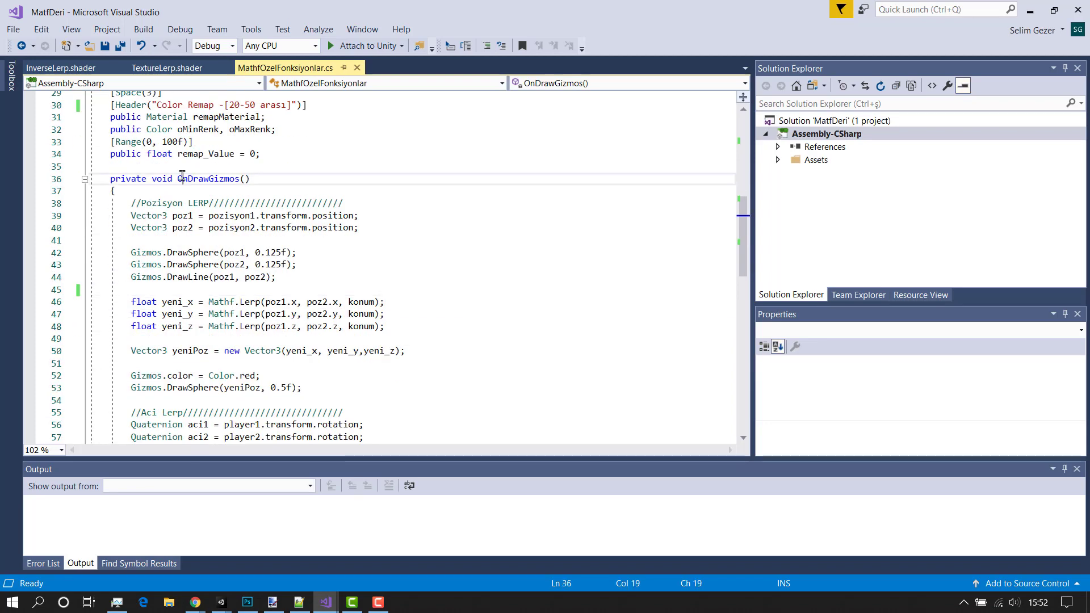
pyautogui.click(239, 178)
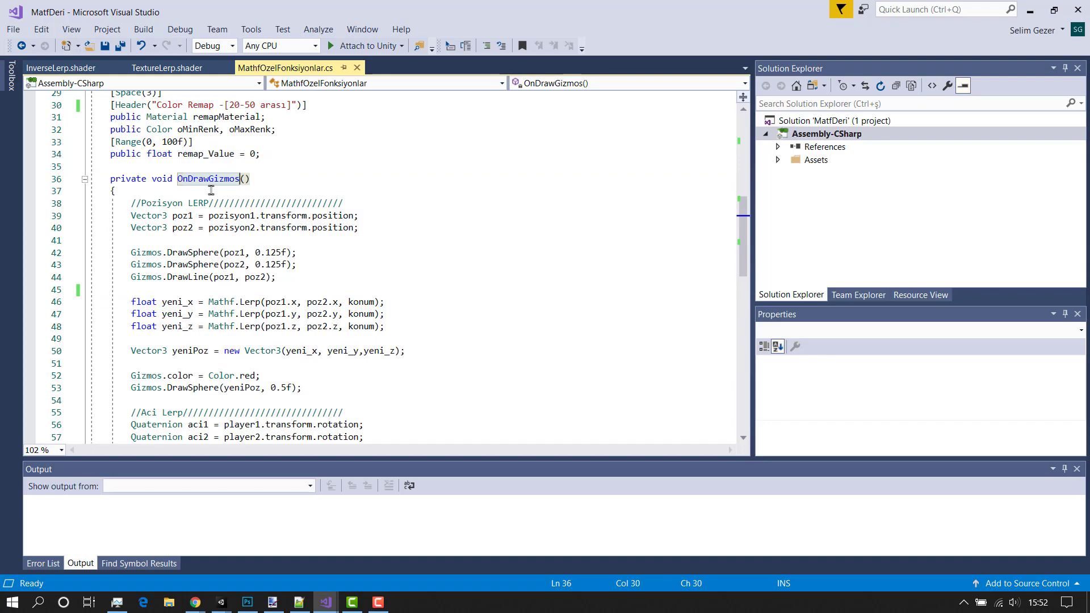
# Step: Check the Unity scene, then return to the code and select the poz1 and poz2 lines
pyautogui.moveTo(225, 607)
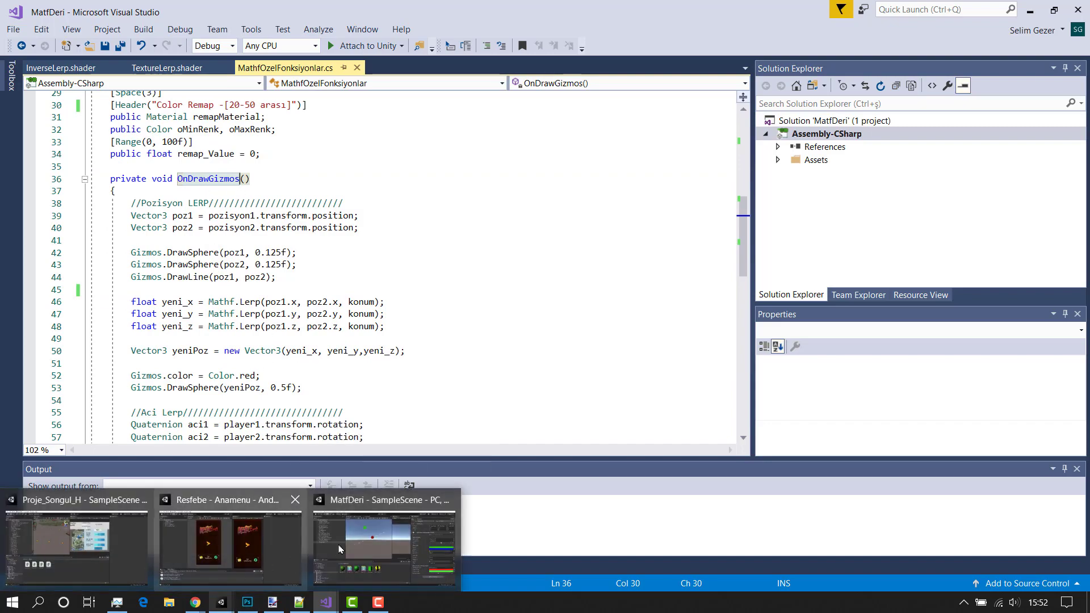
pyautogui.click(386, 545)
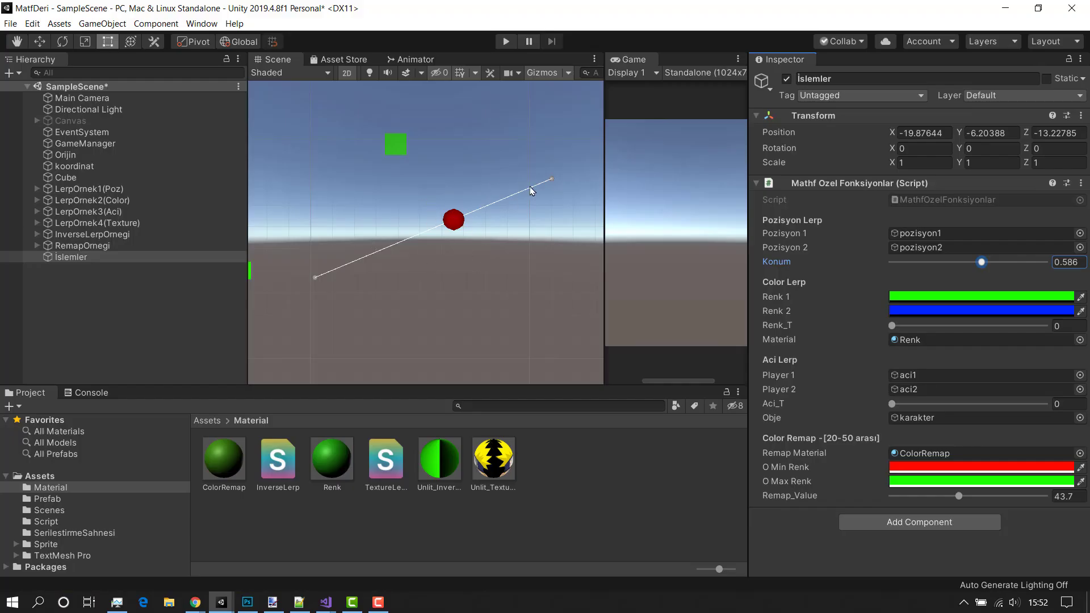
pyautogui.click(505, 42)
pyautogui.moveTo(325, 603)
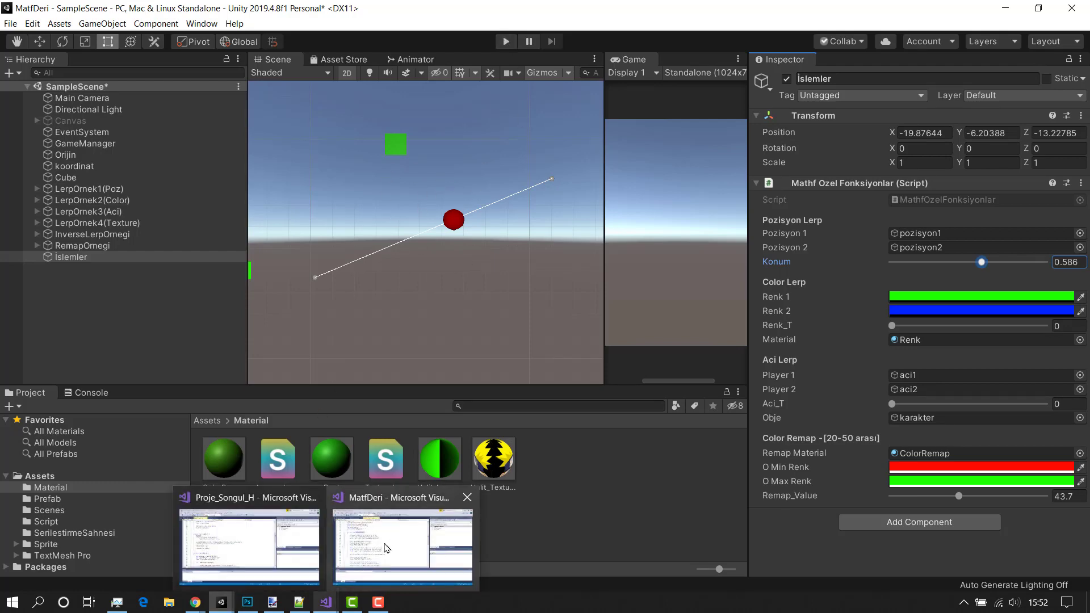
pyautogui.click(397, 542)
pyautogui.scroll(-1, 233, 199)
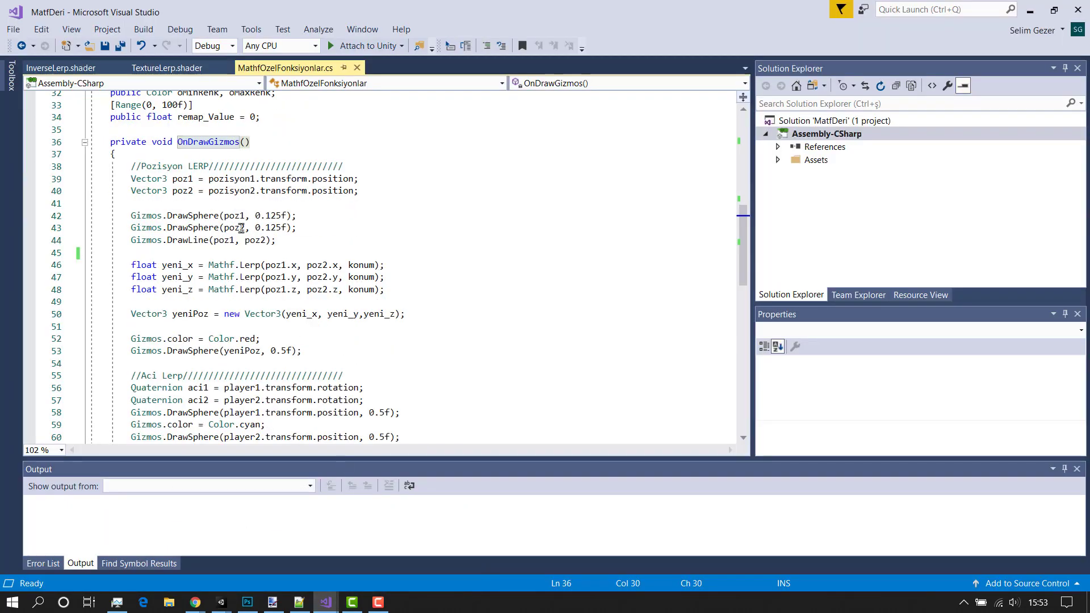
pyautogui.click(200, 176)
pyautogui.click(404, 194)
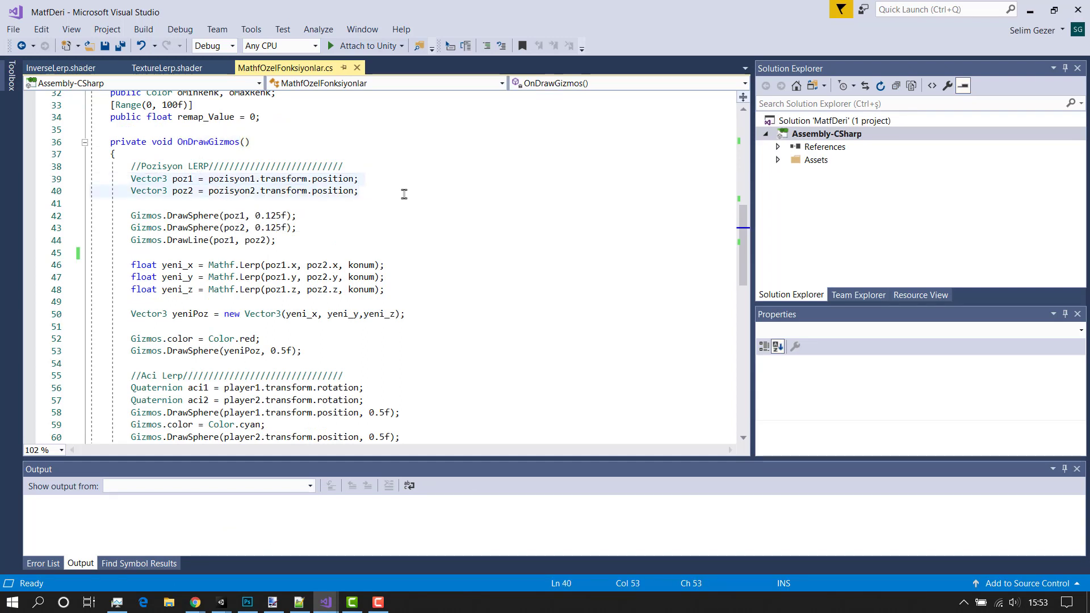
pyautogui.moveTo(241, 189)
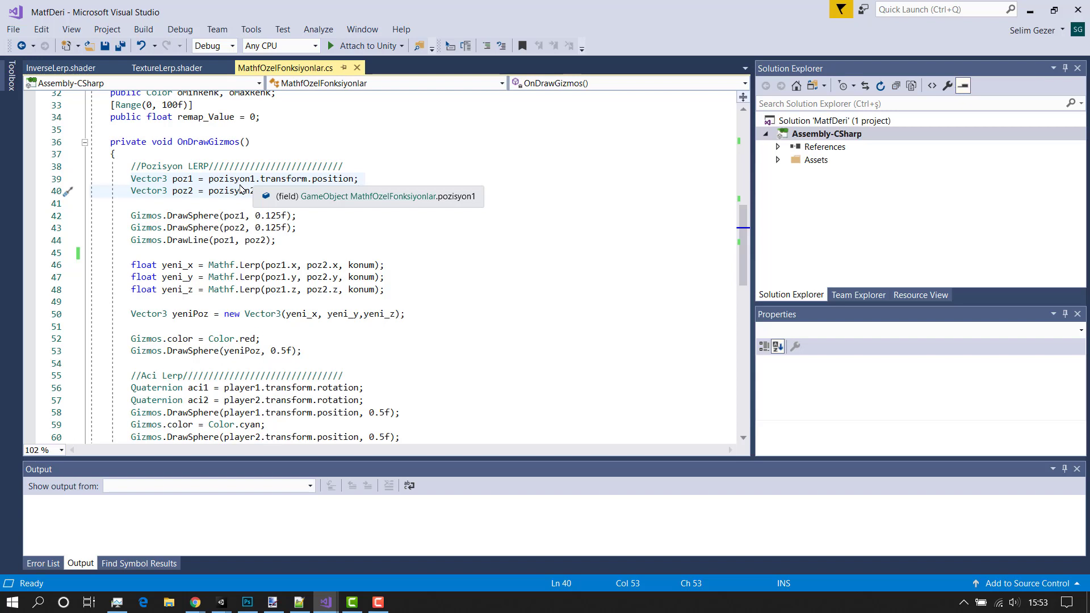
# Step: Comment poz1 as a and poz2 as b, tracing konum from the Lerp argument to its declaration
pyautogui.click(397, 179)
pyautogui.write('//a')
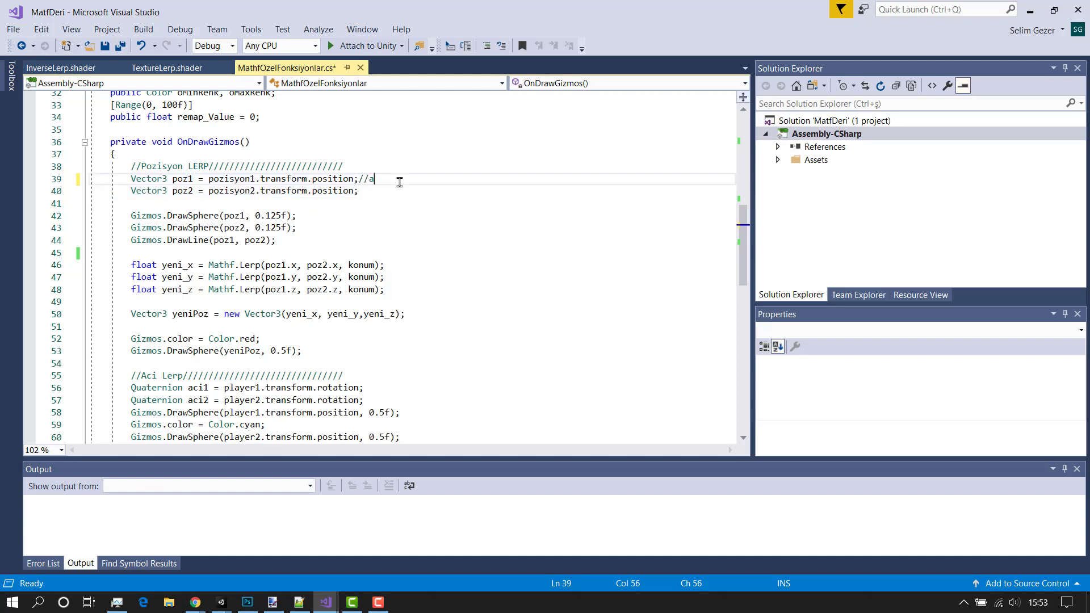
pyautogui.click(408, 190)
pyautogui.write('//b')
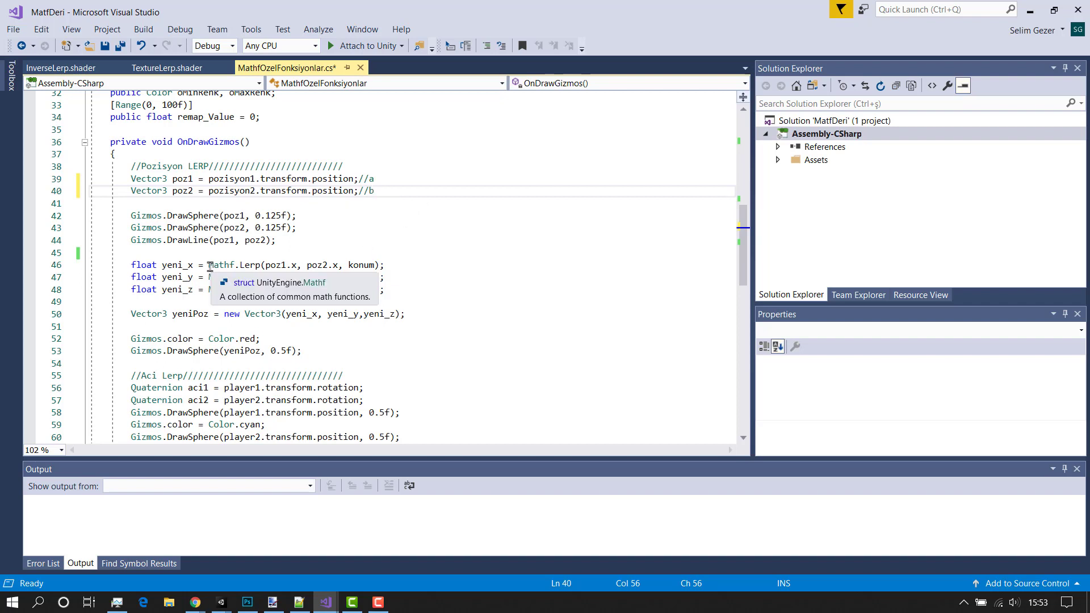
pyautogui.click(240, 265)
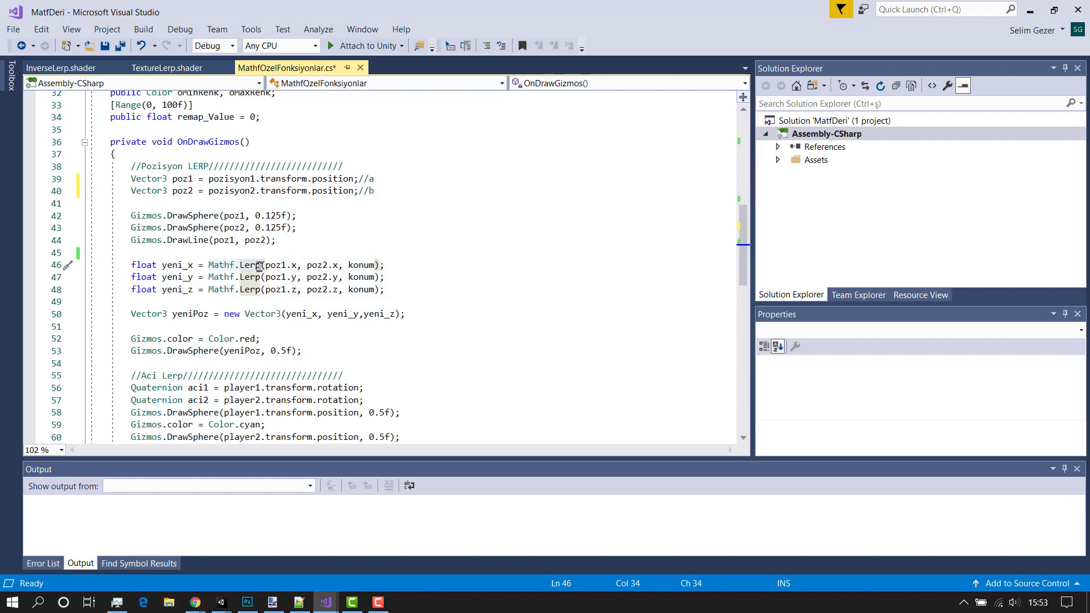
pyautogui.click(353, 265)
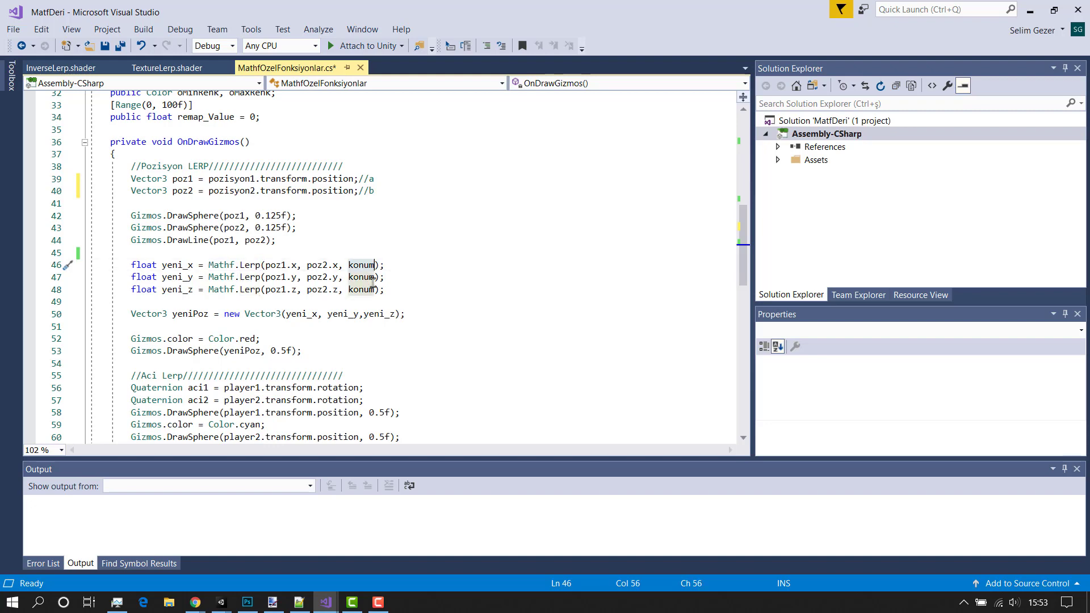
pyautogui.scroll(2, 375, 284)
pyautogui.scroll(1, 353, 309)
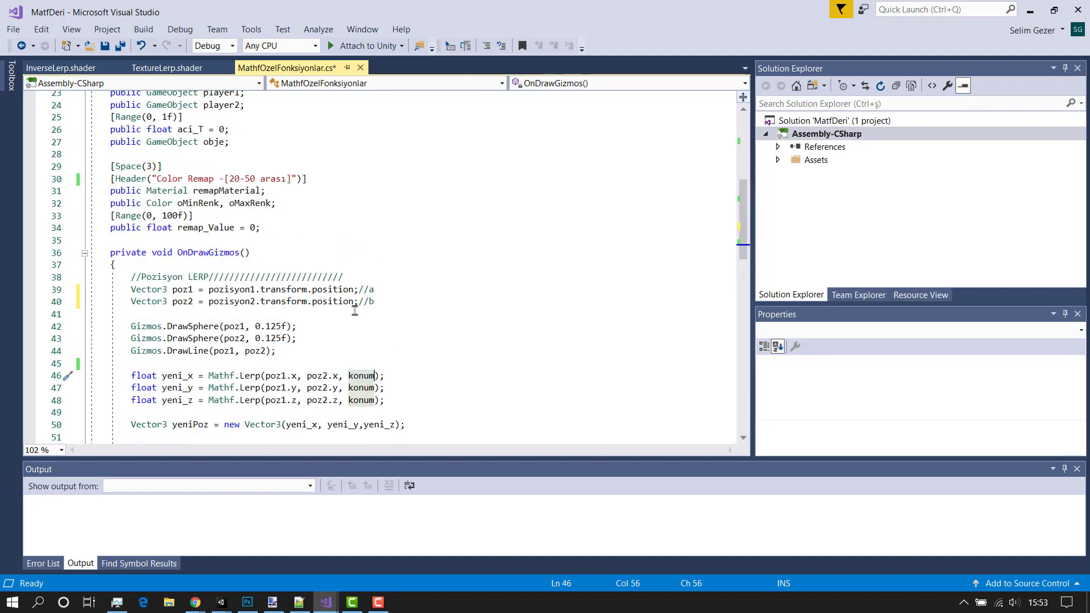
pyautogui.scroll(1, 353, 309)
pyautogui.scroll(3, 353, 308)
pyautogui.scroll(2, 354, 308)
pyautogui.click(266, 171)
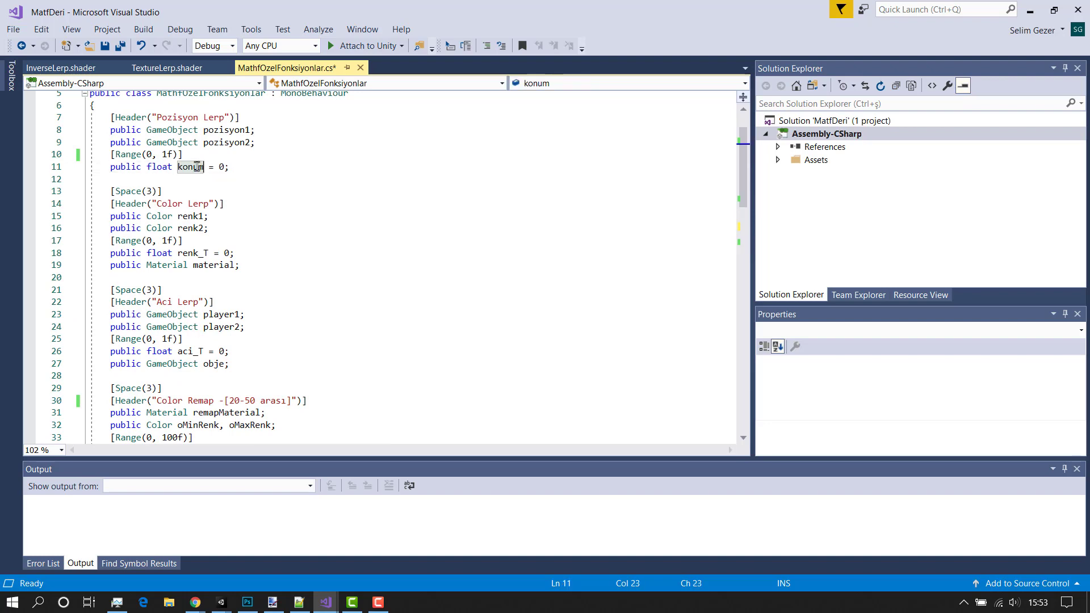
pyautogui.scroll(-5, 431, 287)
pyautogui.scroll(-3, 440, 312)
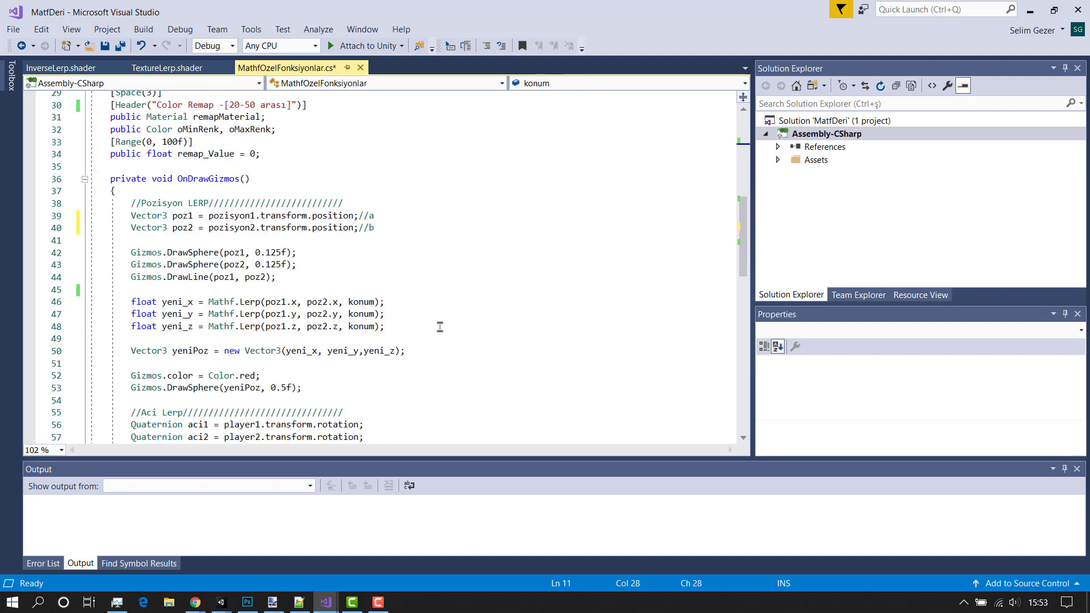
# Step: Add a //konum=t comment after the yeni_x Lerp line and point out yeni_x, yeni_y, yeni_z
pyautogui.click(440, 301)
pyautogui.write('//')
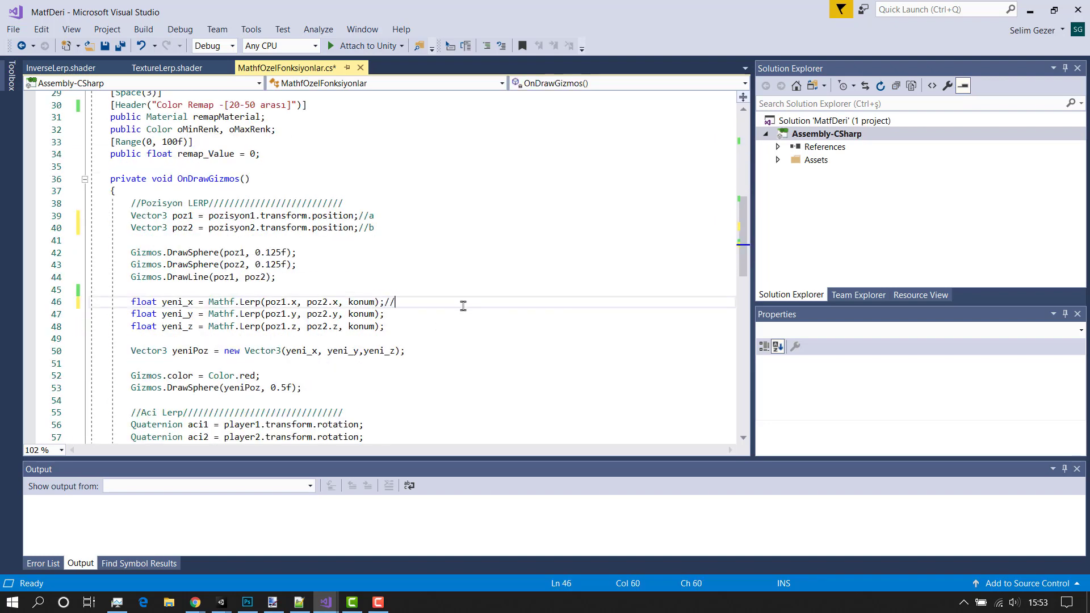
pyautogui.write('konum=t')
pyautogui.click(164, 301)
pyautogui.click(164, 314)
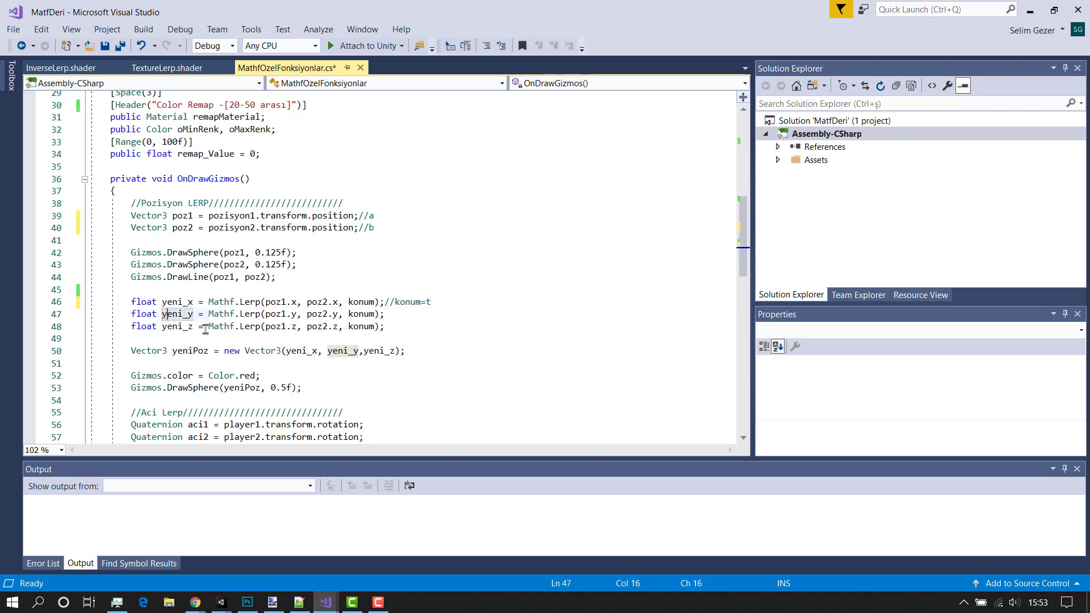
pyautogui.click(164, 328)
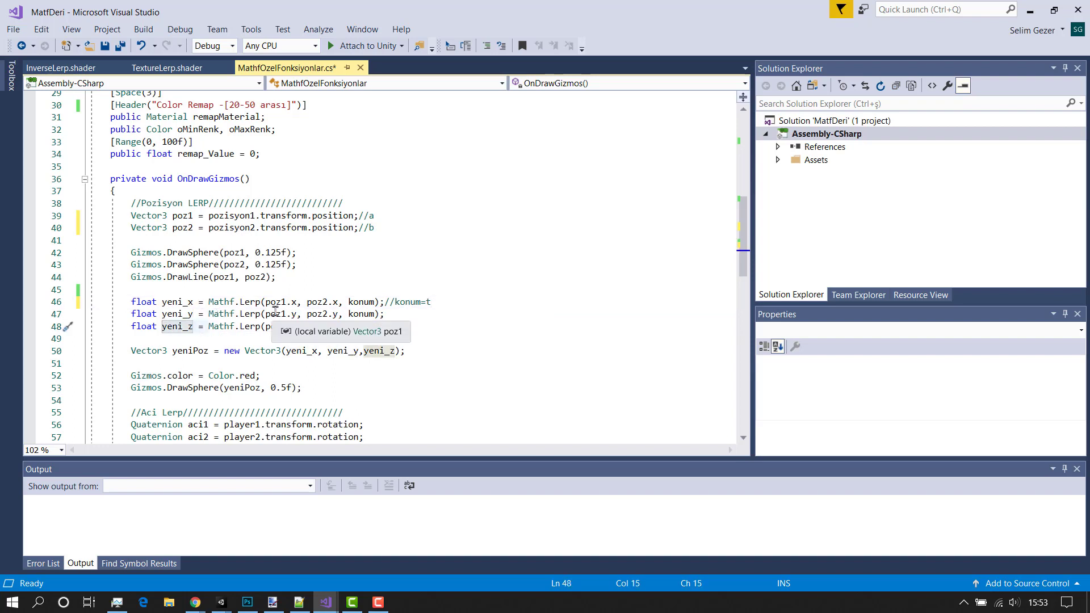
pyautogui.moveTo(249, 304)
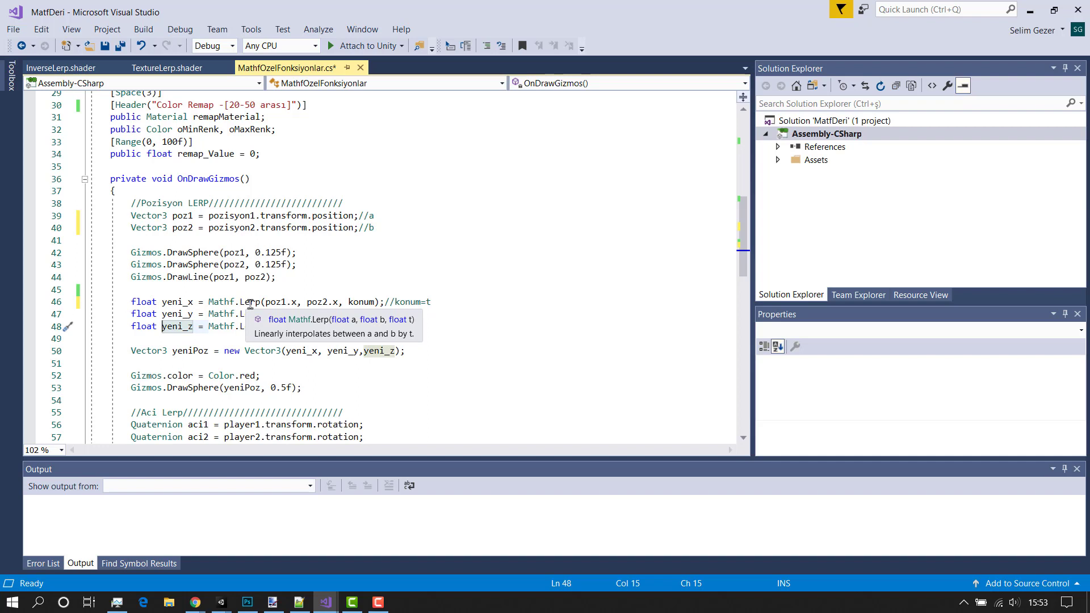
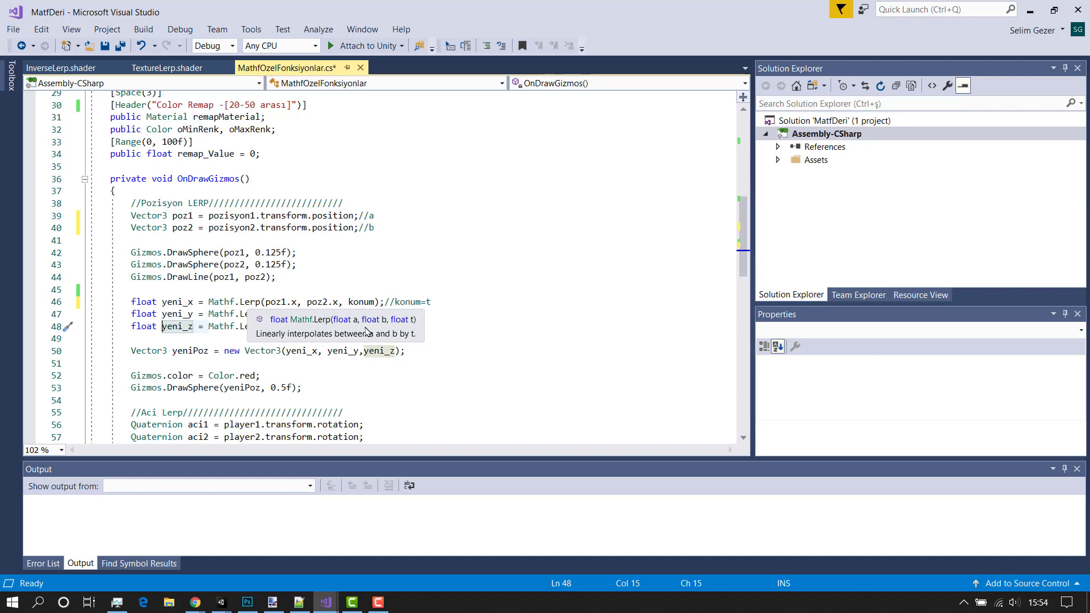
# Step: Review the three position Lerp lines that use the konum argument
pyautogui.click(273, 302)
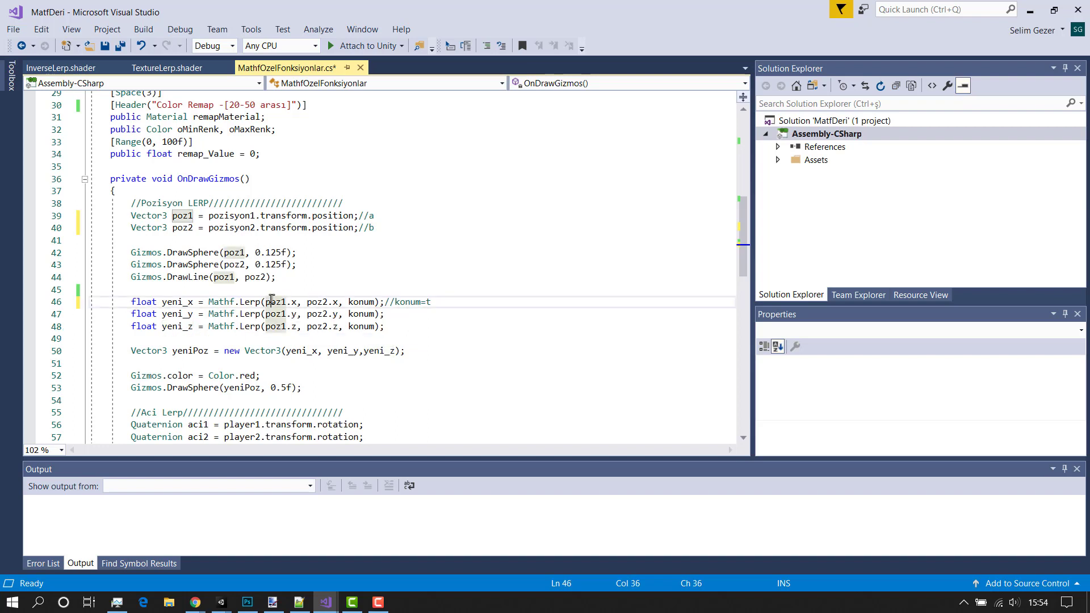
pyautogui.hotkey('ctrl', 'Right')
pyautogui.hotkey('ctrl', 'Right')
pyautogui.hotkey('ctrl', 'Right')
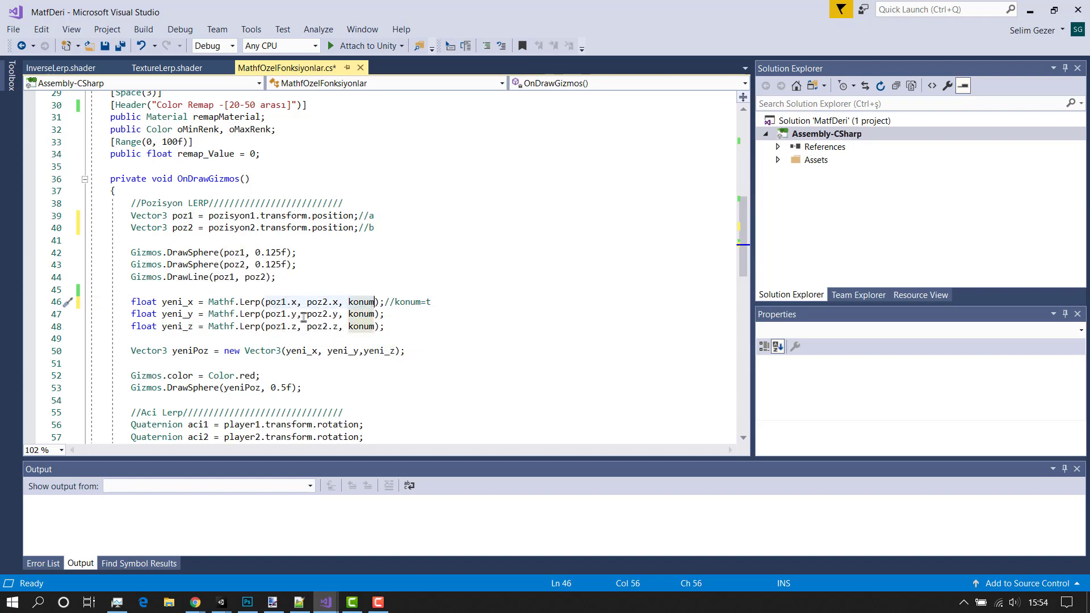
pyautogui.click(349, 315)
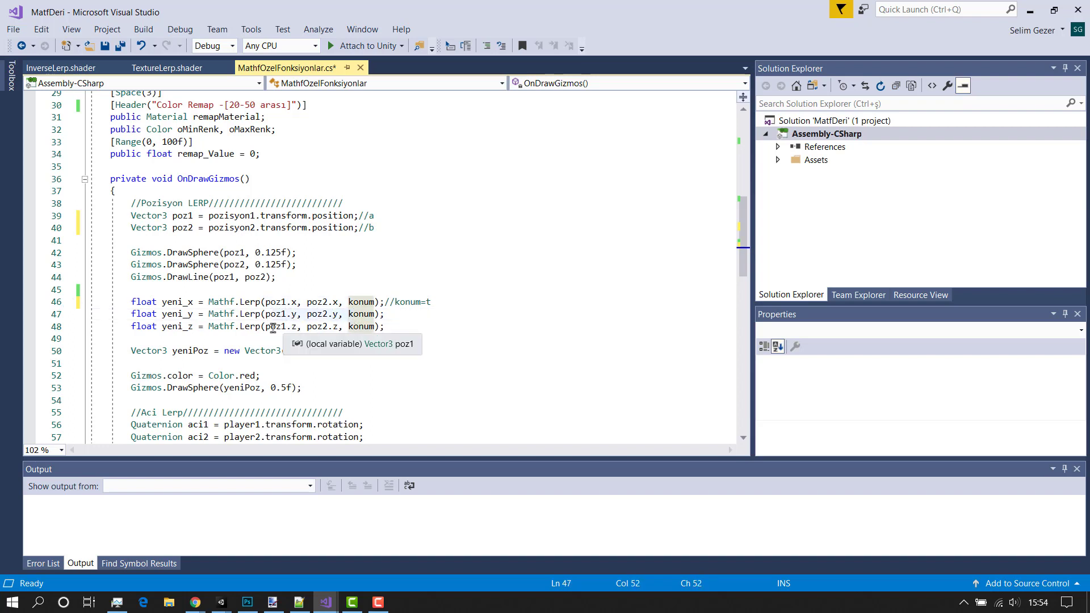
pyautogui.click(342, 326)
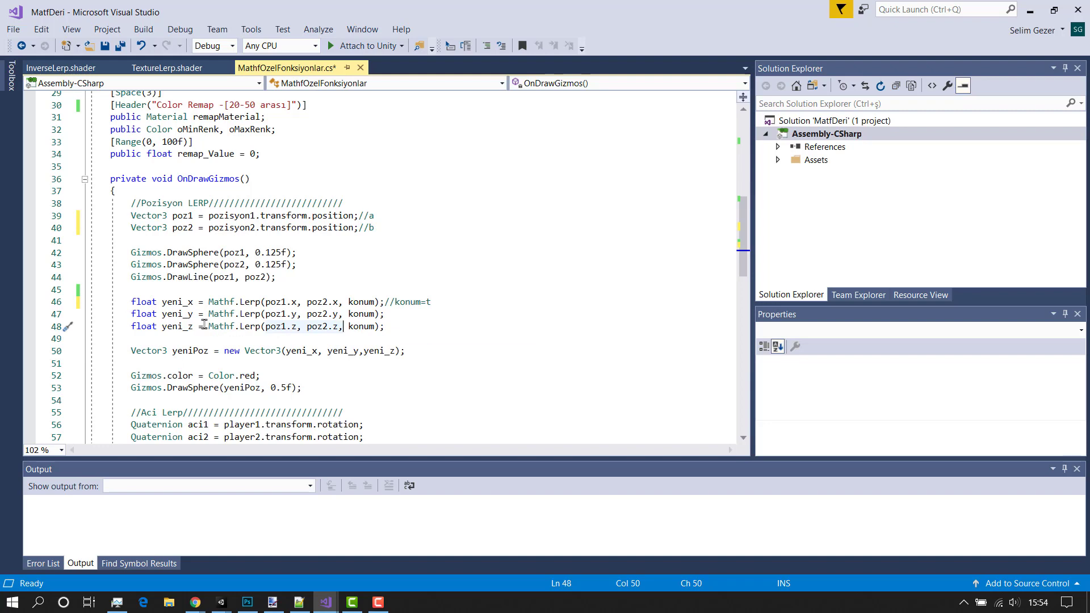
pyautogui.moveTo(199, 327); pyautogui.dragTo(131, 304)
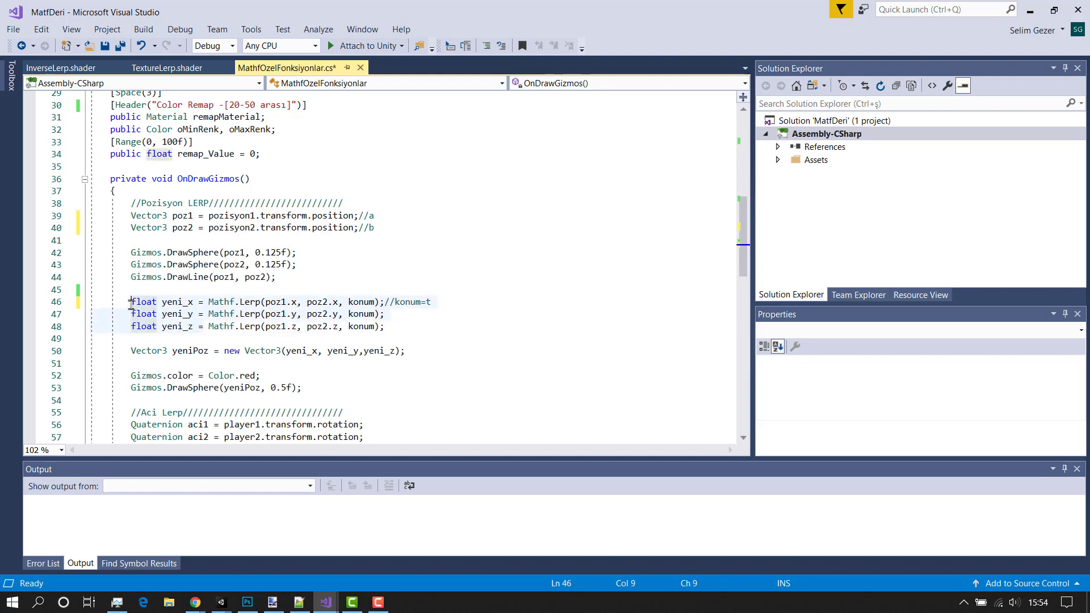
# Step: Back in Unity, set Konum to 0.6 so the red sphere slides along the line
pyautogui.moveTo(221, 600)
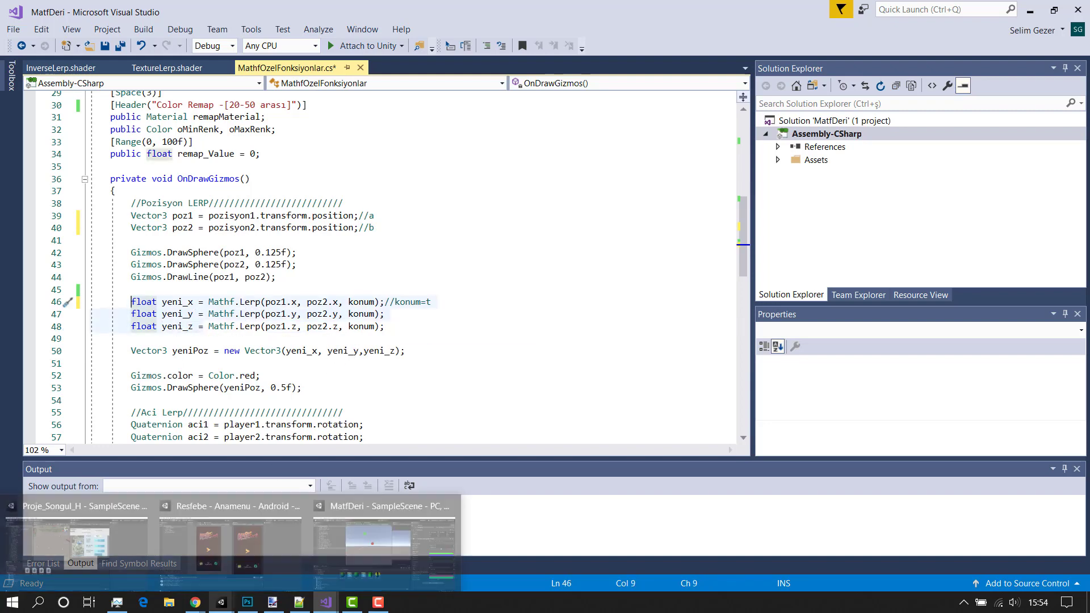
pyautogui.click(389, 551)
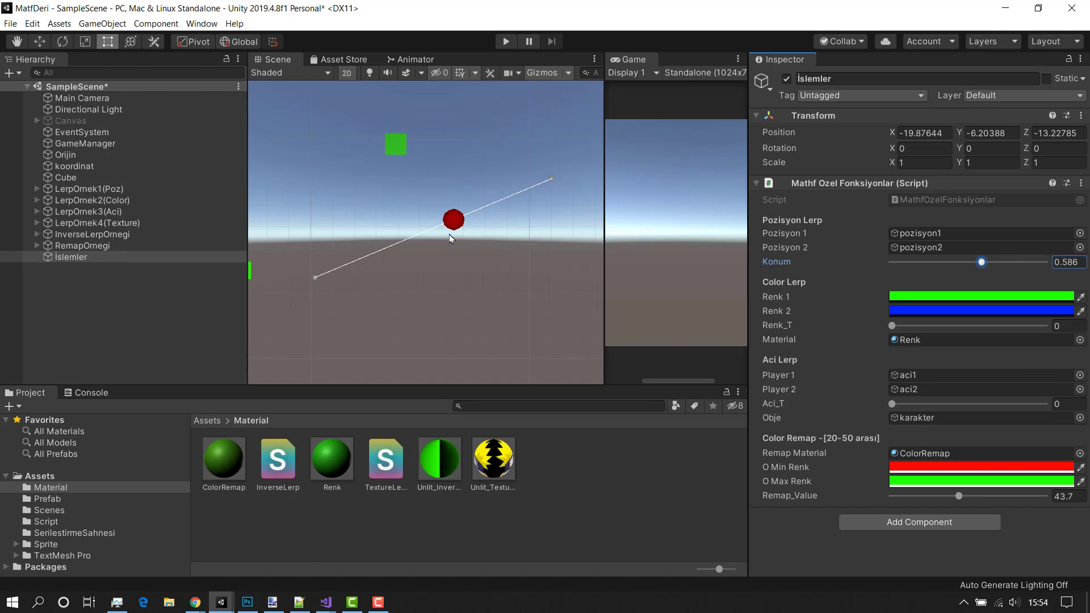
pyautogui.moveTo(987, 266)
pyautogui.mouseDown()
pyautogui.moveTo(1018, 265)
pyautogui.moveTo(922, 256)
pyautogui.mouseUp()
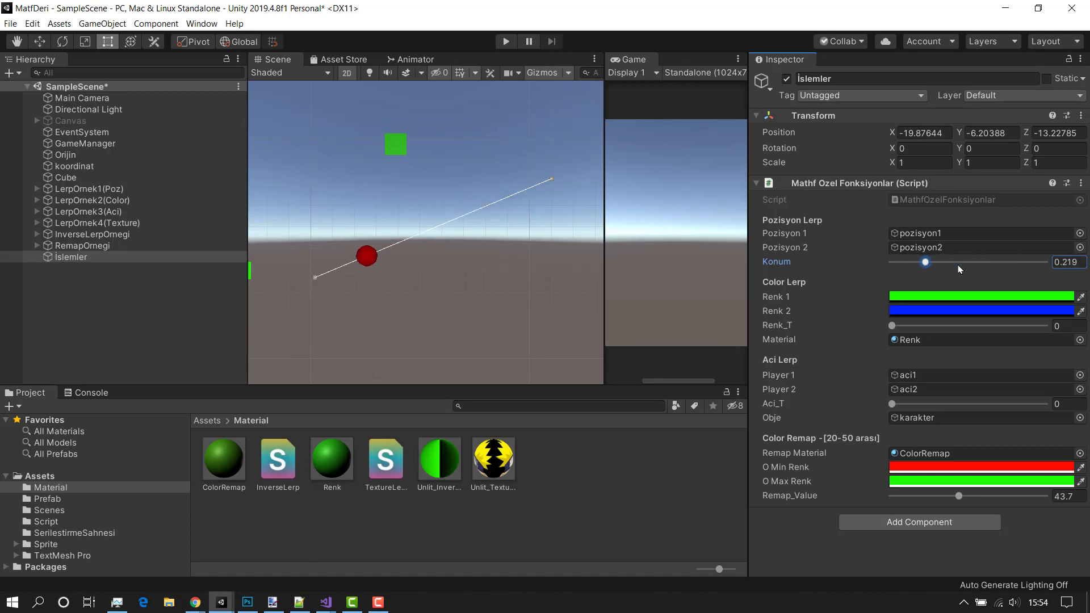
# Step: Switch the Scene view to 3D and frame the LerpOrnek2(Color) example
pyautogui.click(347, 73)
pyautogui.scroll(1, 505, 314)
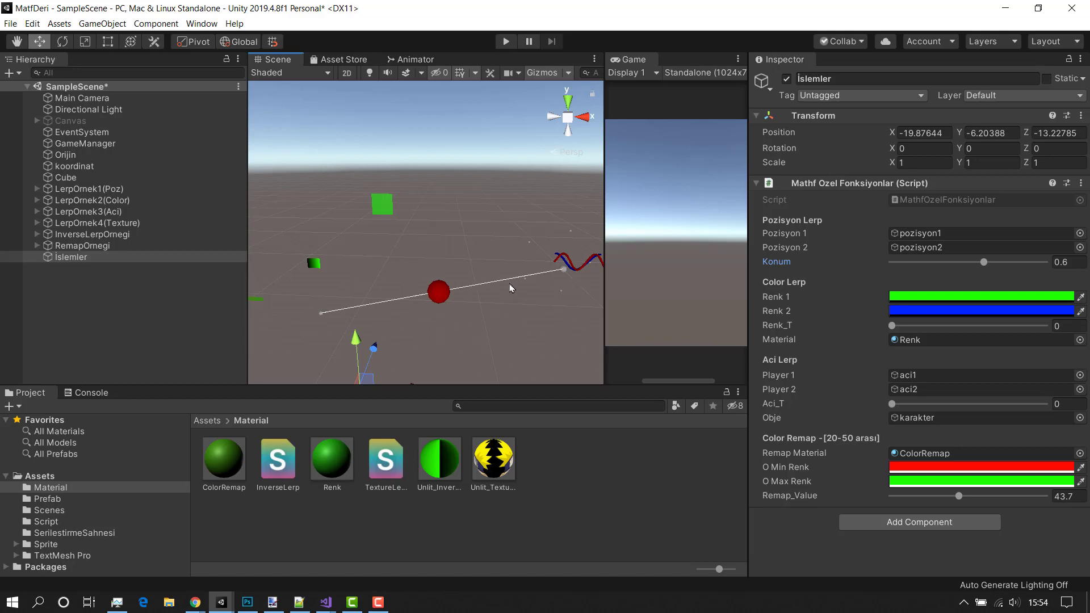
pyautogui.doubleClick(108, 201)
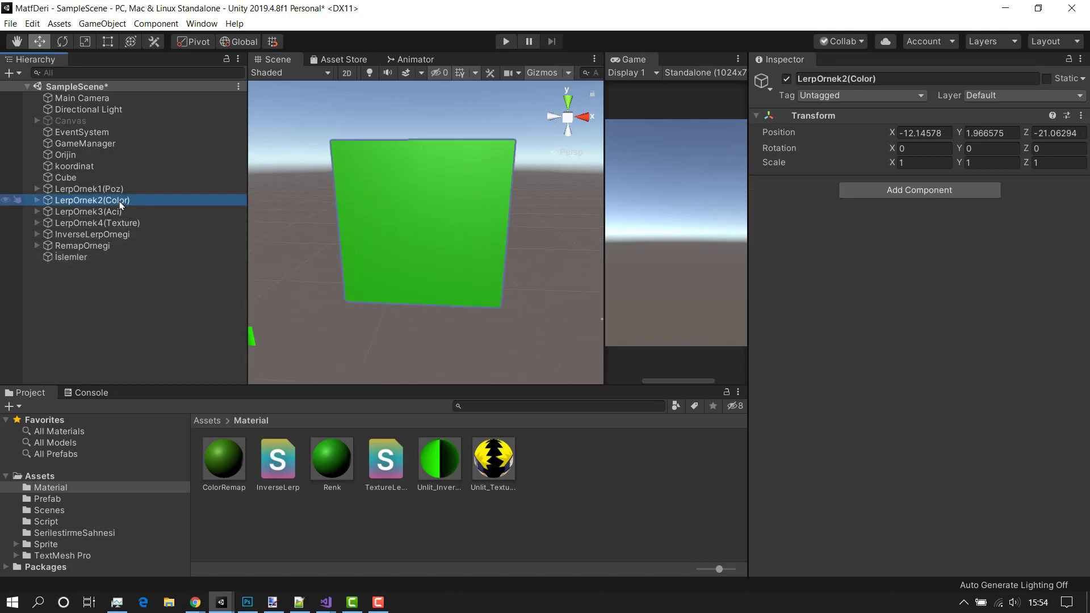
pyautogui.click(367, 257)
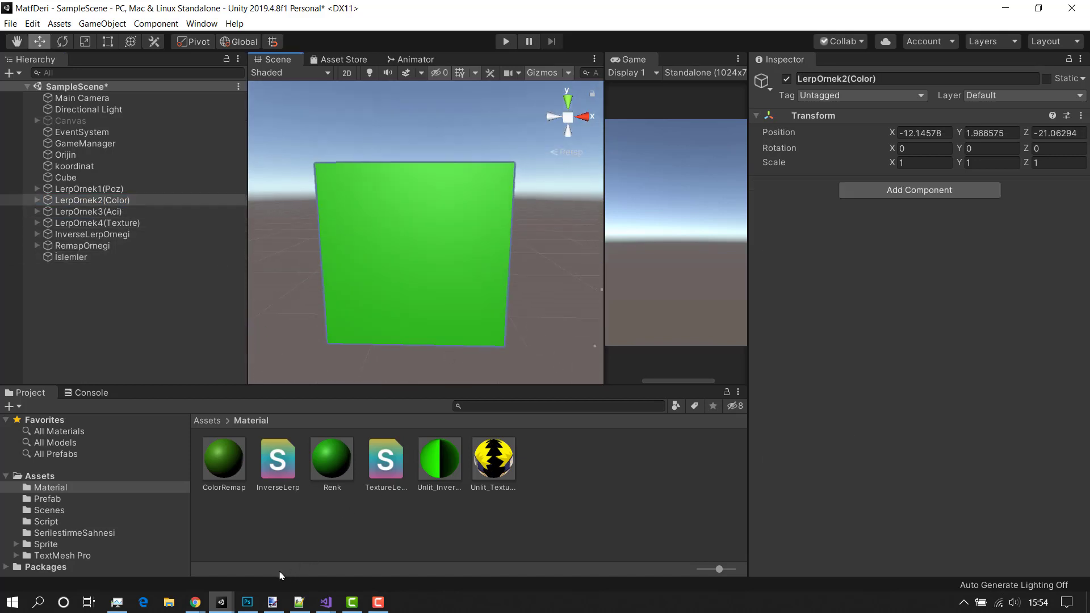
# Step: Glance at the Photoshop notes, then select the green quad and İslemler's Color Lerp settings
pyautogui.click(247, 601)
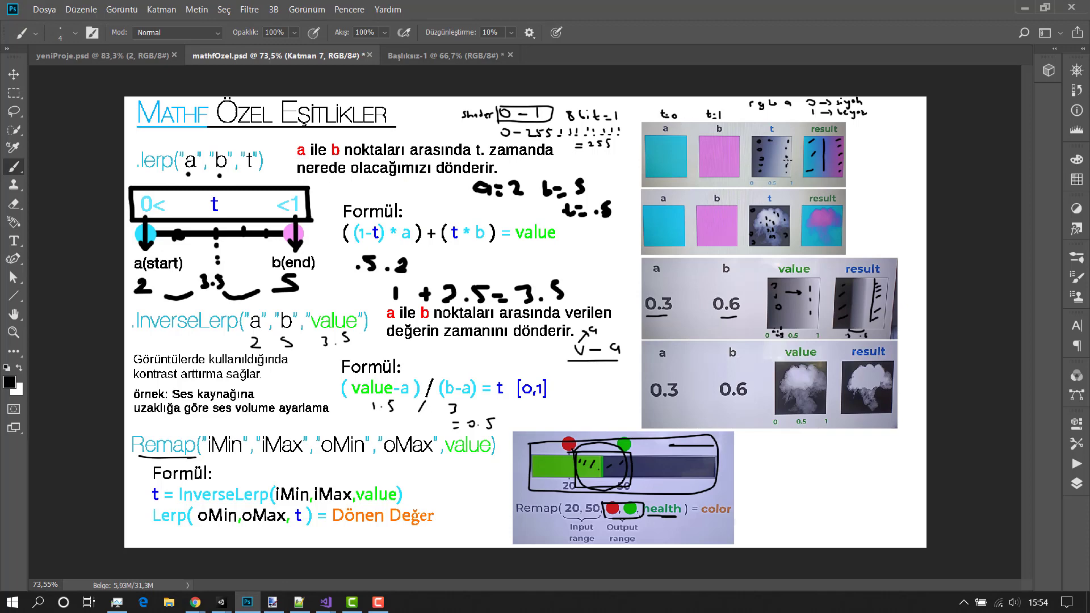
pyautogui.click(221, 602)
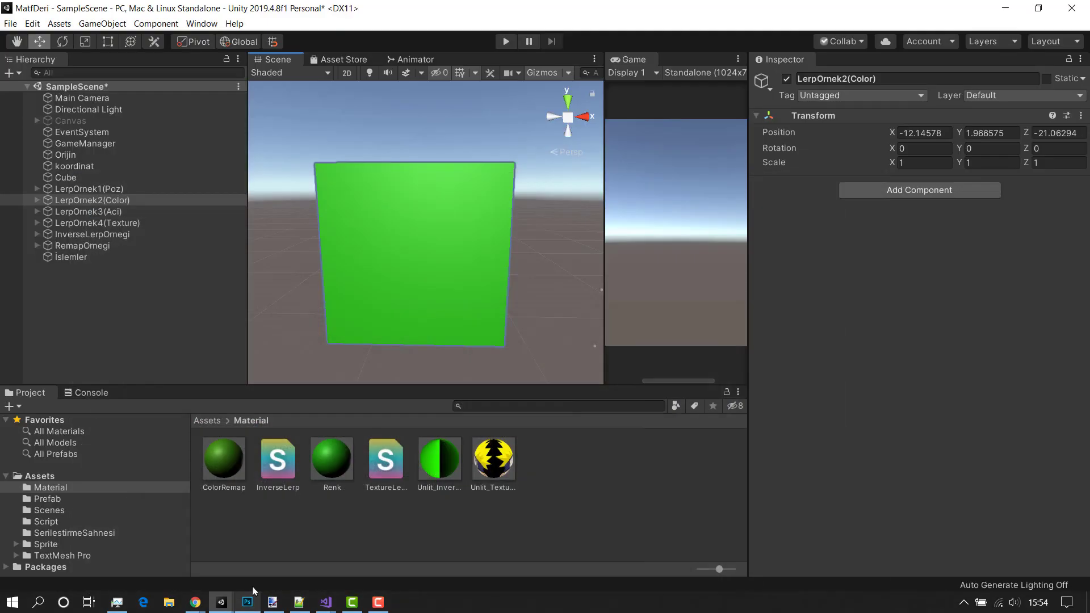
pyautogui.click(425, 276)
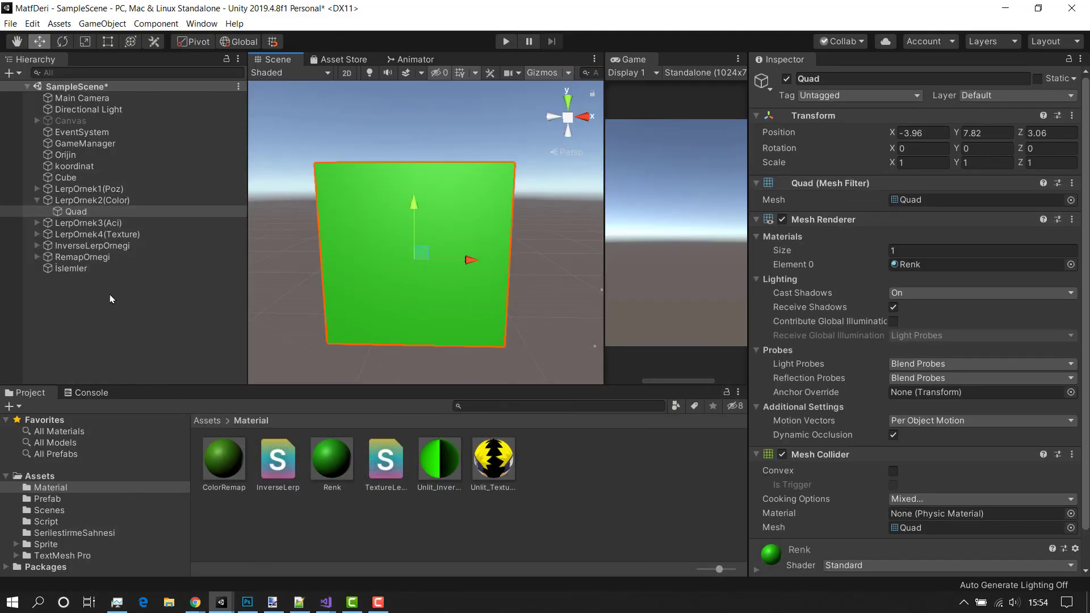
pyautogui.click(77, 269)
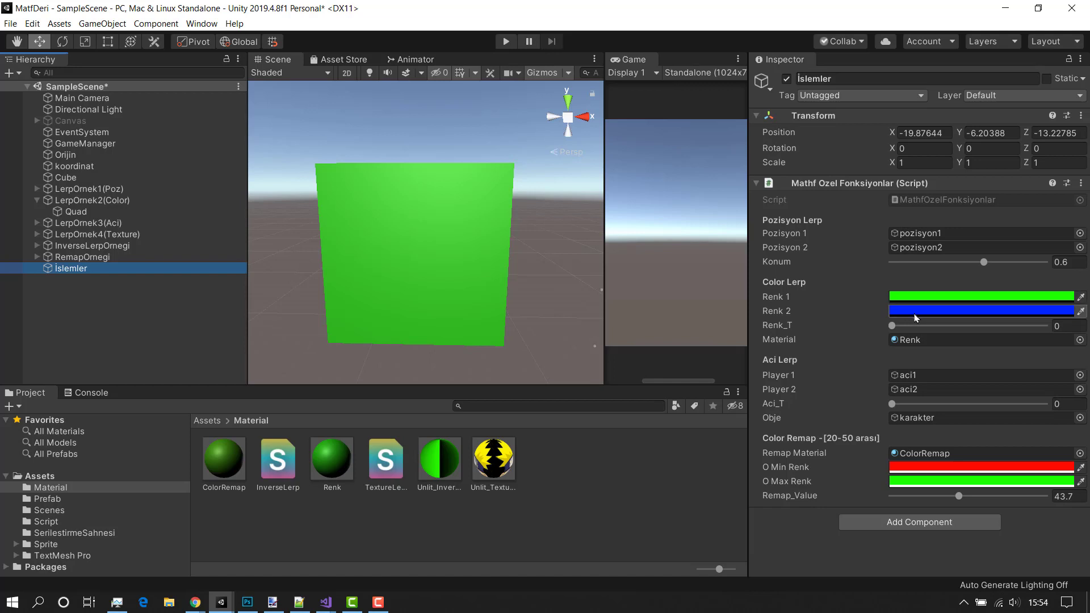
# Step: Make Renk 1 and Renk 2 fully opaque and sweep Renk_T from green to blue and back
pyautogui.click(893, 326)
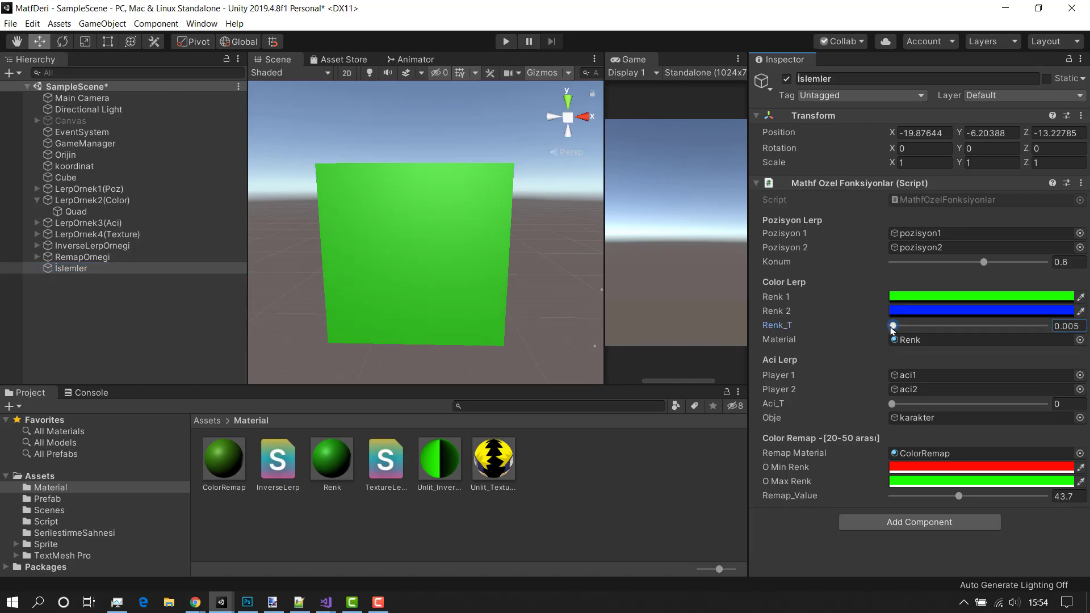
pyautogui.moveTo(893, 328); pyautogui.dragTo(976, 332)
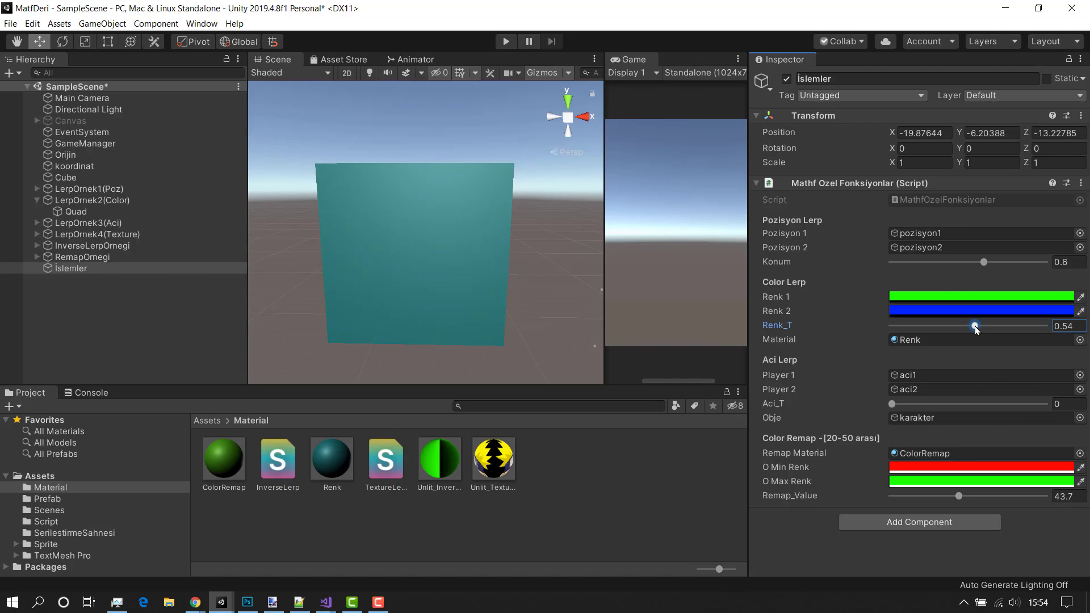
pyautogui.click(974, 296)
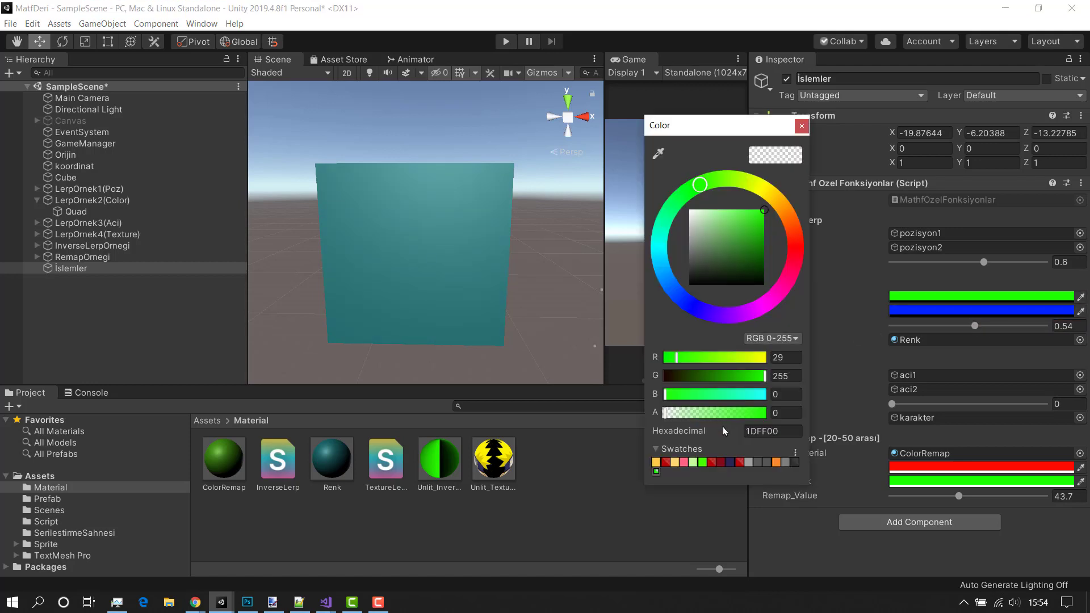
pyautogui.moveTo(712, 412); pyautogui.dragTo(750, 413)
pyautogui.click(801, 126)
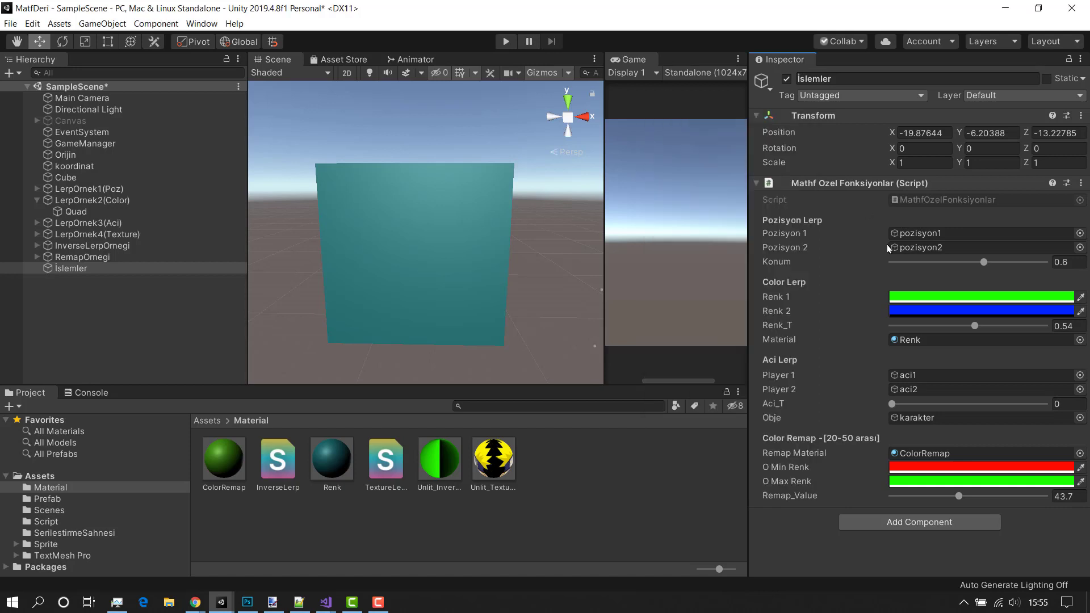
pyautogui.click(973, 311)
pyautogui.click(769, 409)
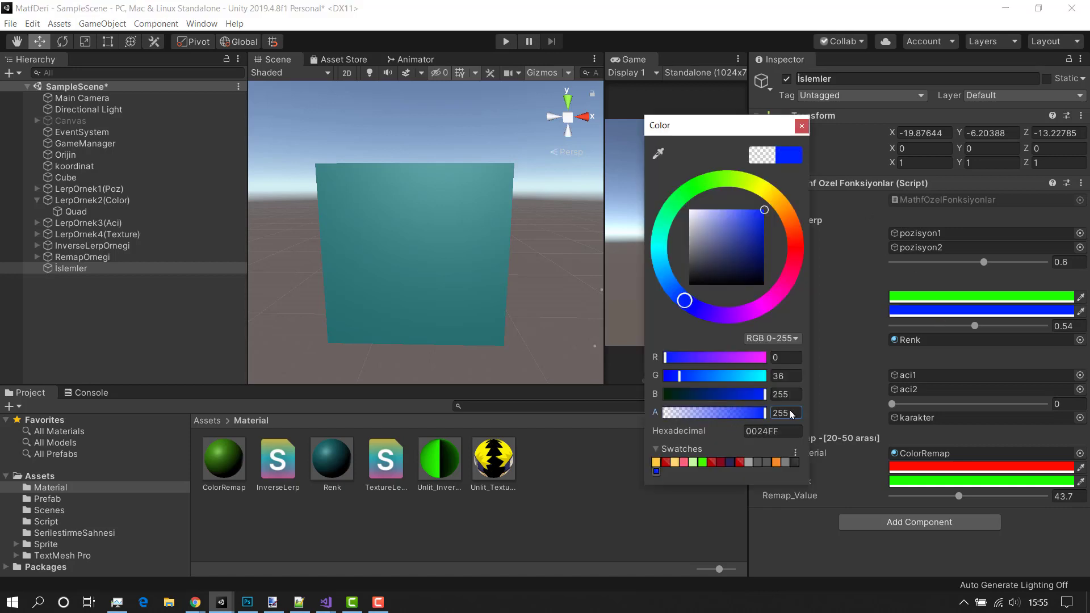
pyautogui.click(802, 125)
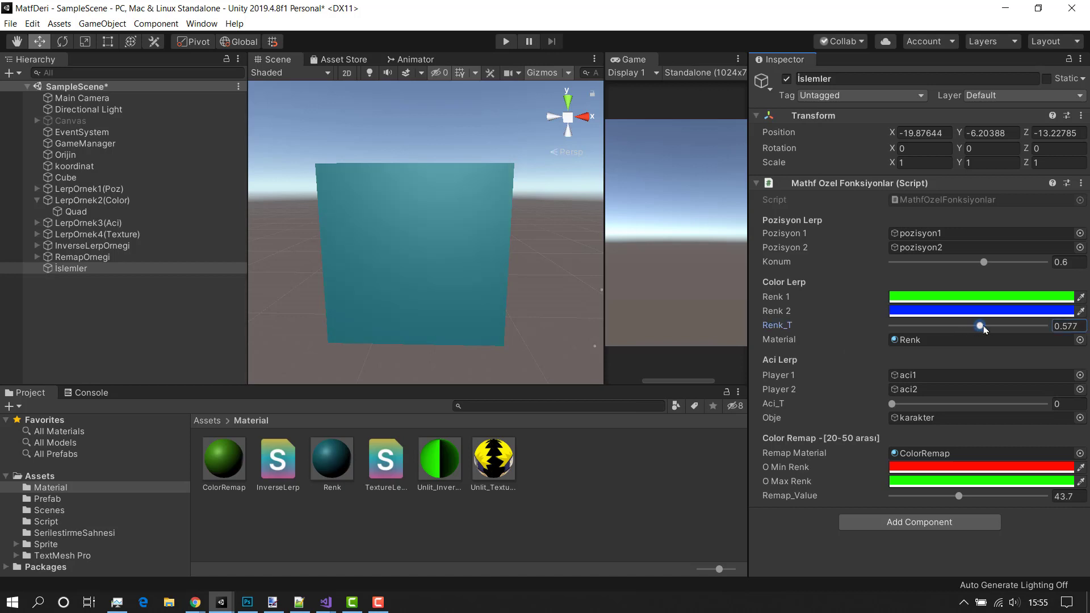
pyautogui.moveTo(974, 327); pyautogui.dragTo(1061, 330)
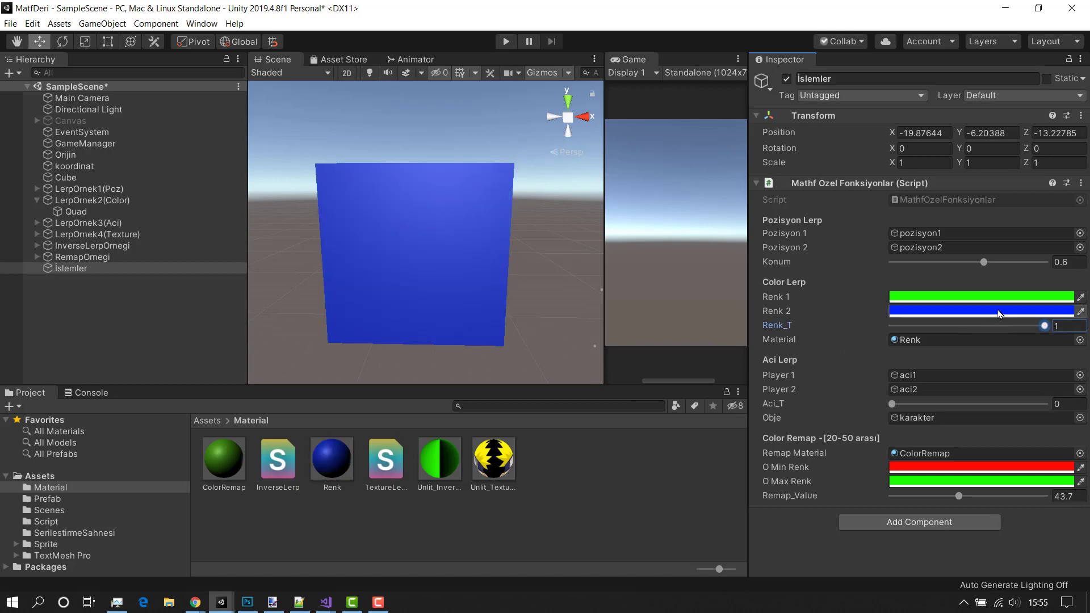
pyautogui.moveTo(1045, 326); pyautogui.dragTo(891, 325)
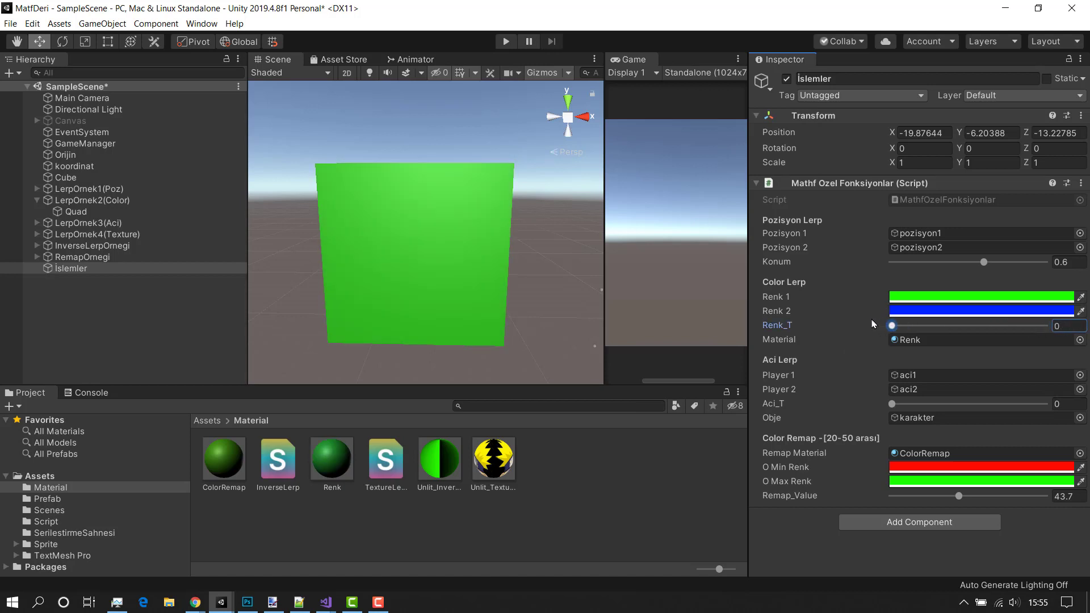
# Step: Change Renk 2 to yellow and blend Renk_T fully toward yellow
pyautogui.click(934, 312)
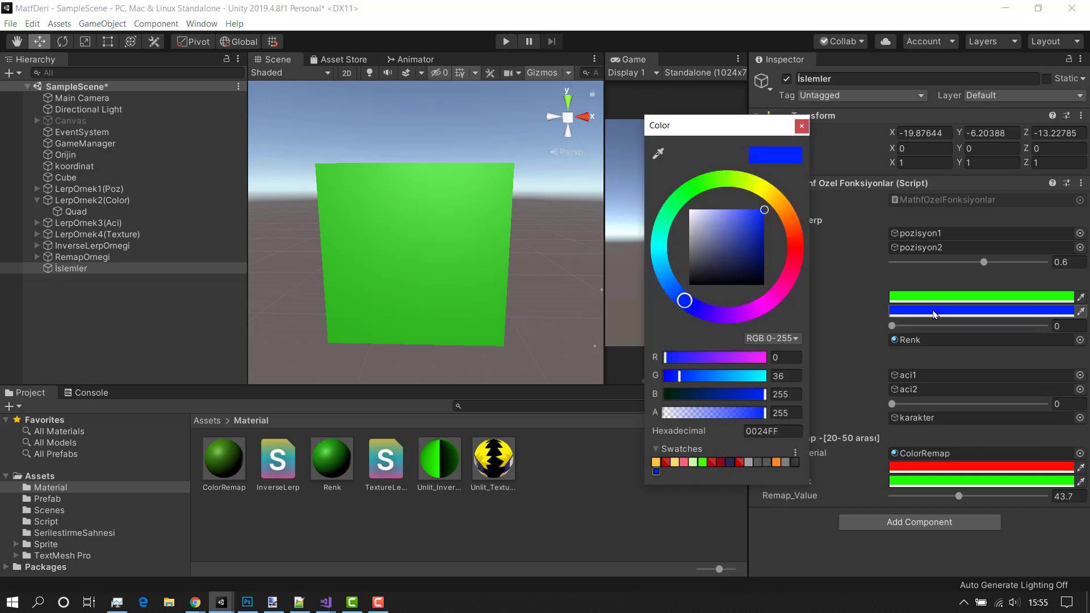
pyautogui.click(761, 194)
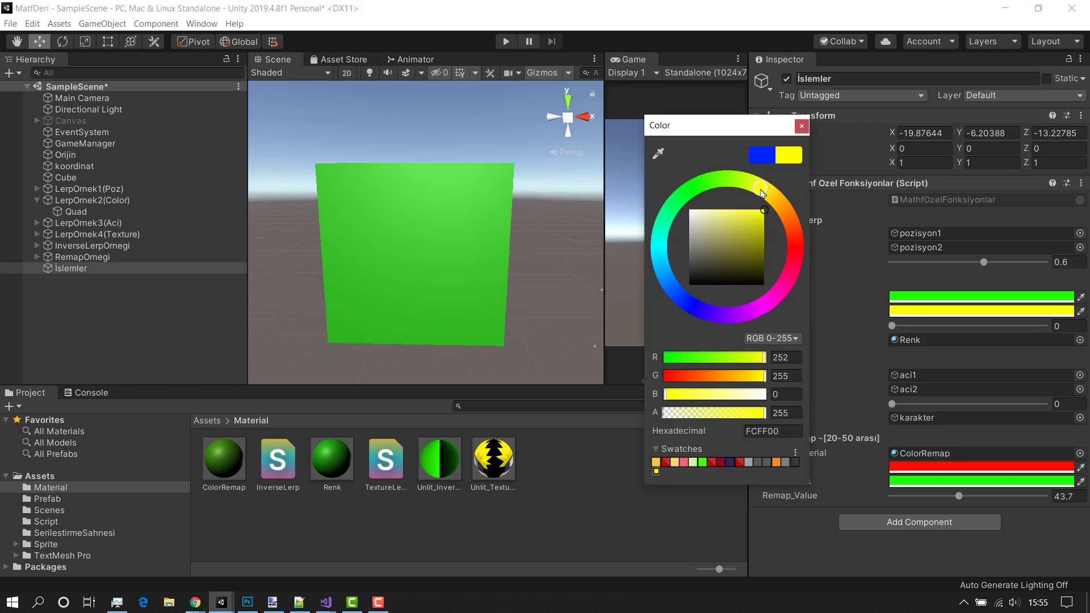
pyautogui.click(802, 125)
pyautogui.moveTo(893, 327); pyautogui.dragTo(982, 331)
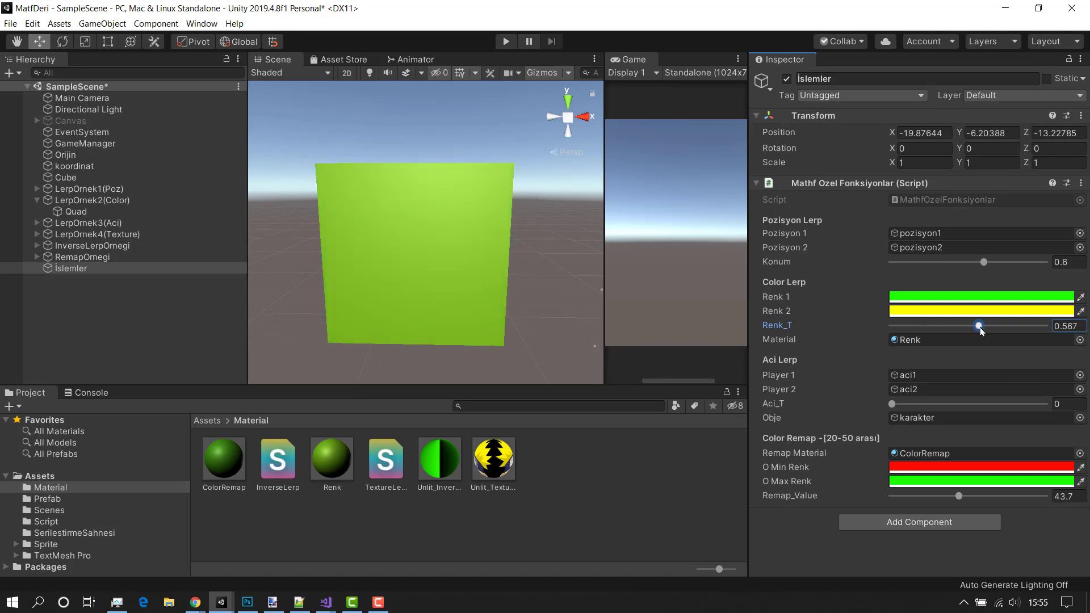
pyautogui.moveTo(981, 331); pyautogui.dragTo(1057, 328)
# Step: Change Renk 2 to cyan 00FFEF, sweep the blend, then reset Renk_T to 0
pyautogui.click(998, 311)
pyautogui.moveTo(793, 225); pyautogui.dragTo(657, 245)
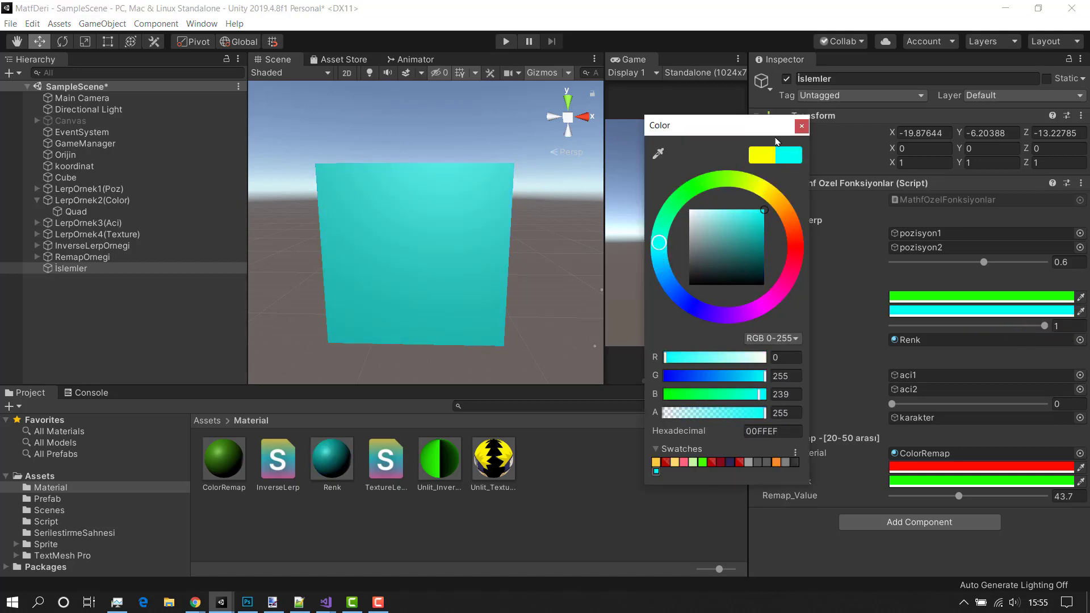
pyautogui.click(801, 126)
pyautogui.moveTo(1043, 326); pyautogui.dragTo(998, 333)
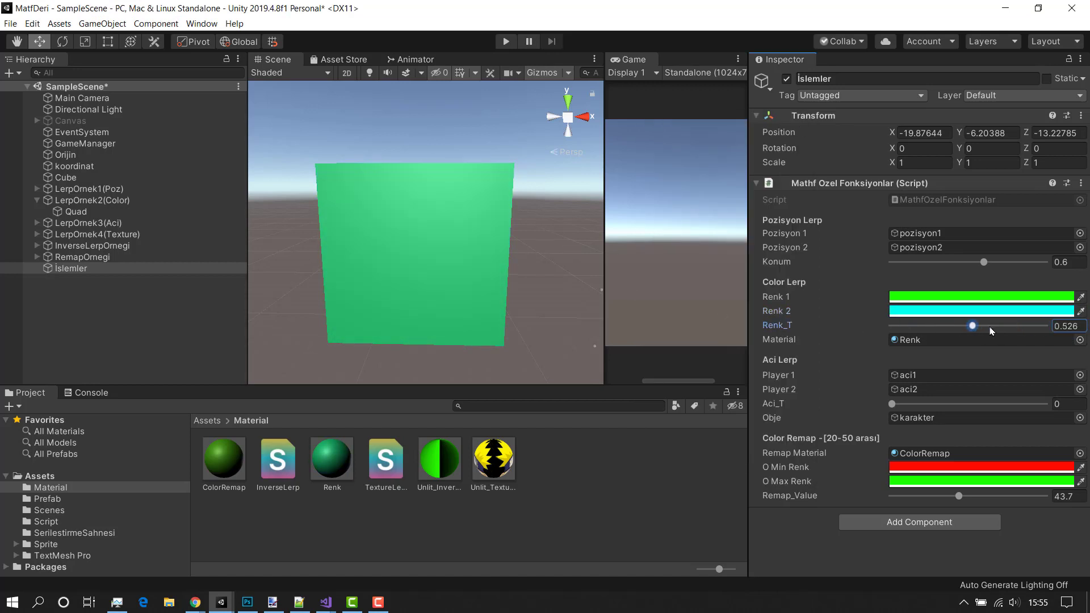
pyautogui.moveTo(998, 333); pyautogui.dragTo(827, 324)
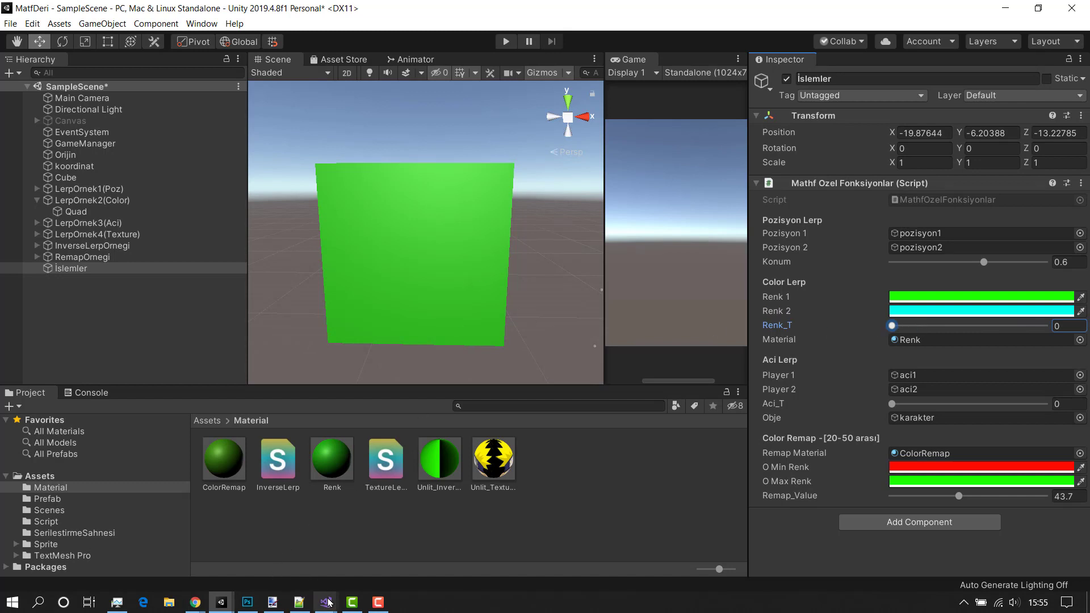
# Step: Scroll through the Lerp calls in OnDrawGizmos of MathfOzelFonksiyonlar.cs
pyautogui.moveTo(326, 602)
pyautogui.click(393, 552)
pyautogui.scroll(-4, 337, 367)
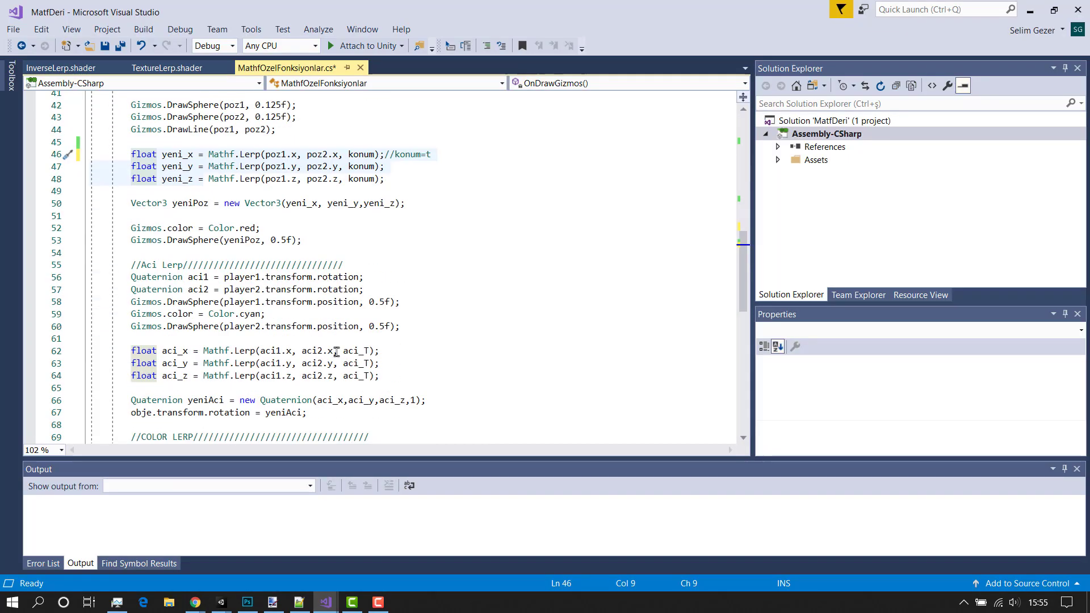
pyautogui.scroll(-2, 335, 335)
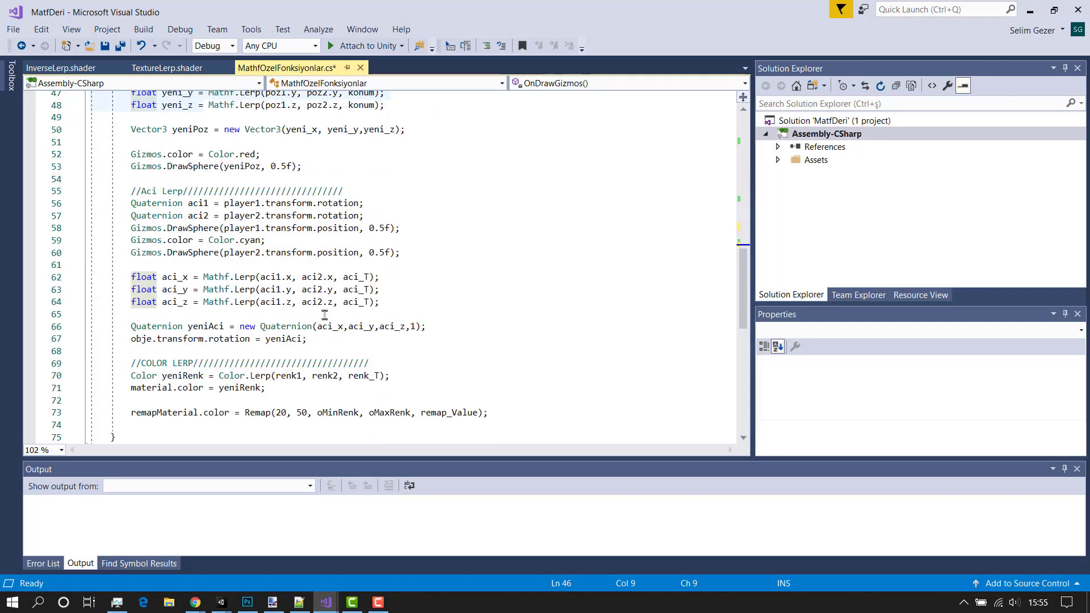
pyautogui.scroll(2, 334, 320)
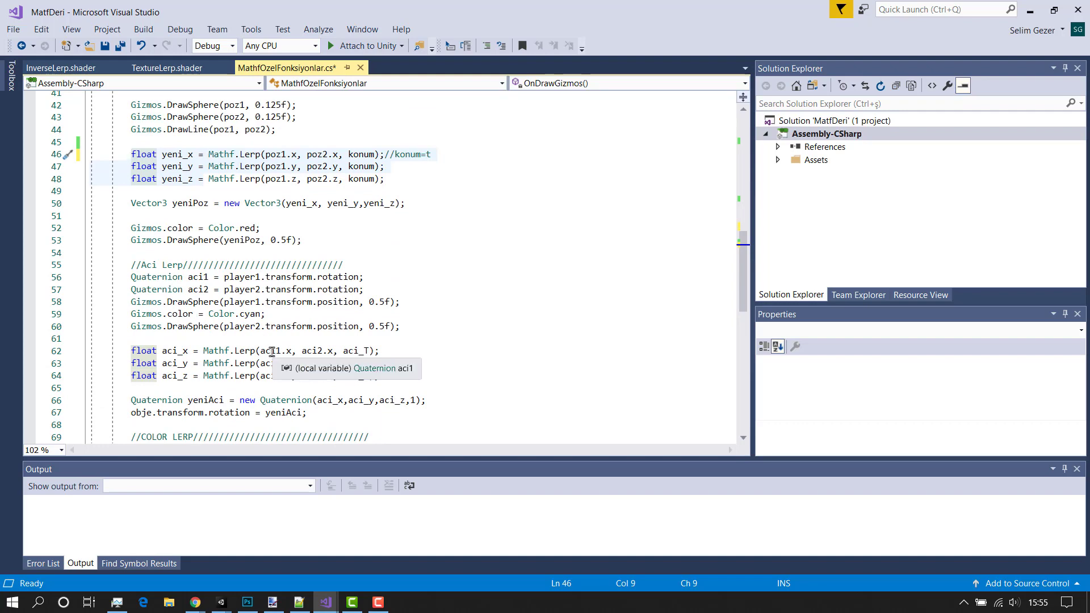
pyautogui.scroll(2, 293, 267)
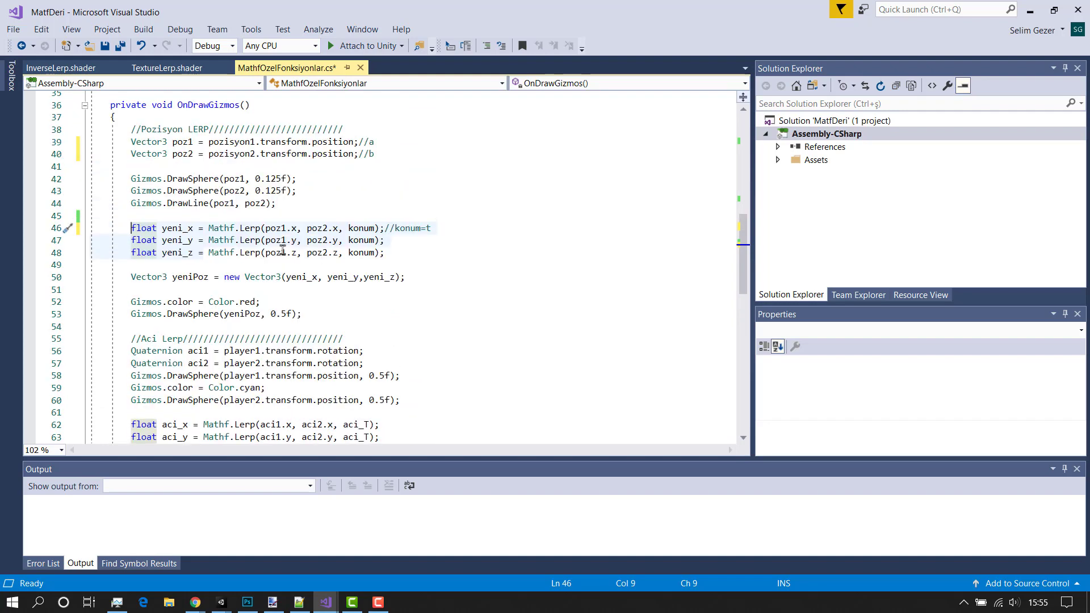
pyautogui.scroll(-4, 286, 267)
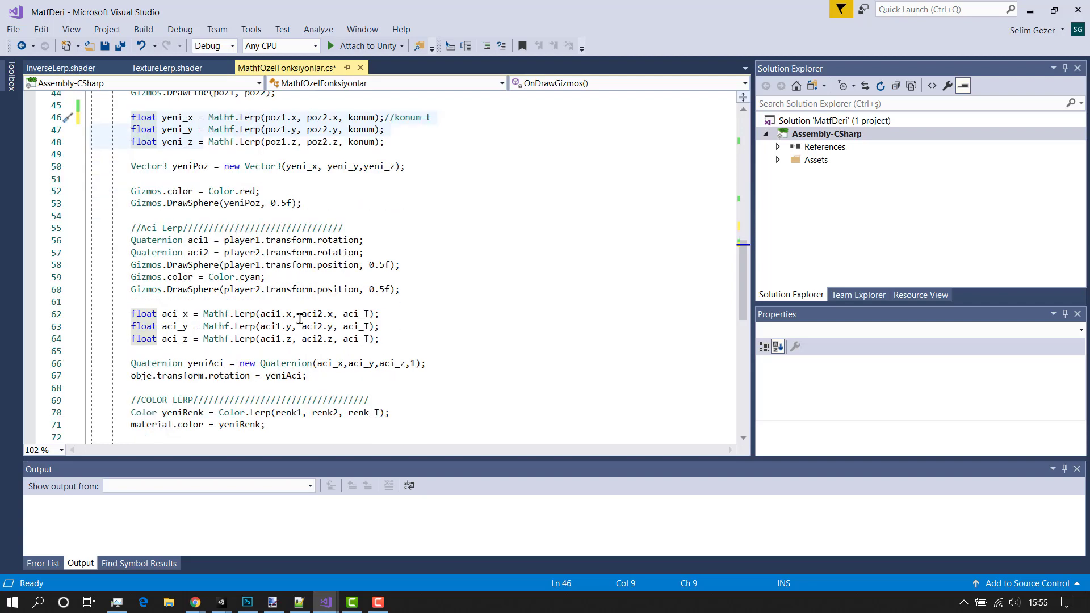
pyautogui.scroll(-2, 299, 319)
# Step: Read Color.Lerp's parameters in its Quick Info and check the material colour line
pyautogui.moveTo(121, 290); pyautogui.dragTo(309, 316)
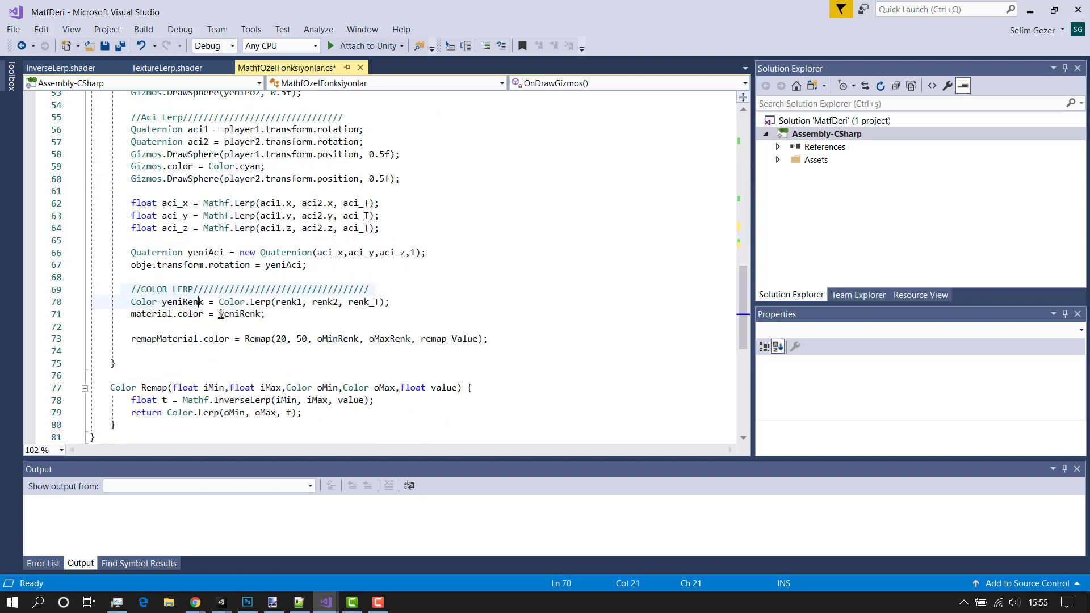
pyautogui.press('Right')
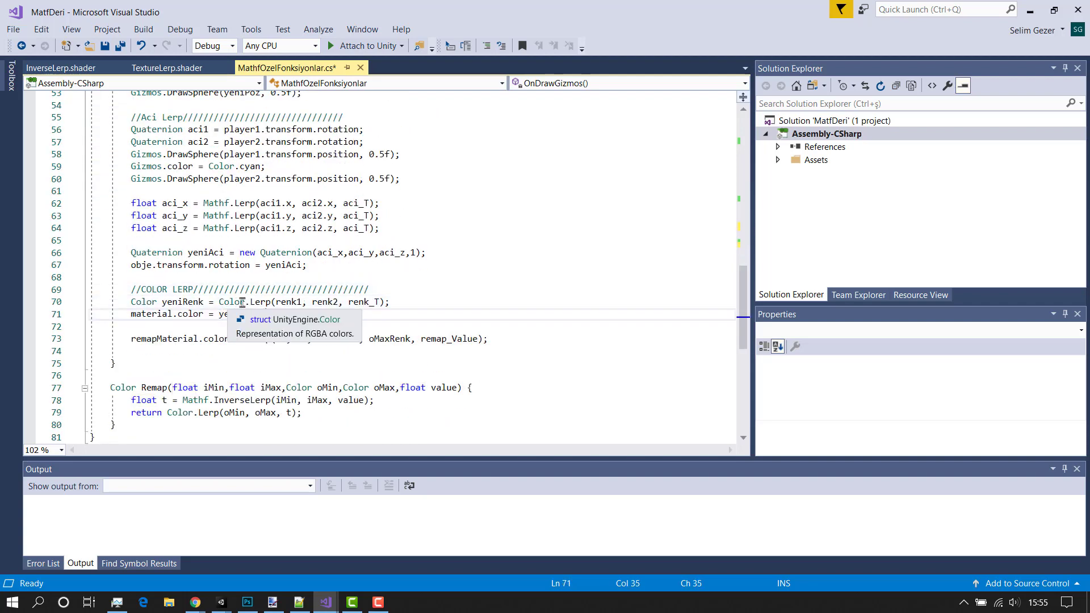
pyautogui.click(265, 304)
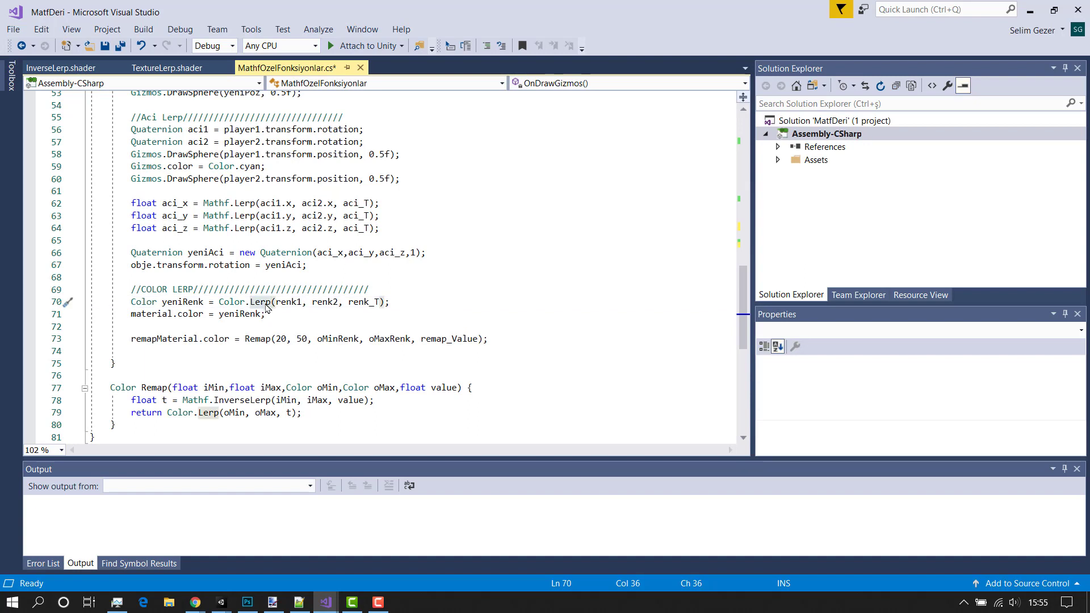
pyautogui.moveTo(268, 310)
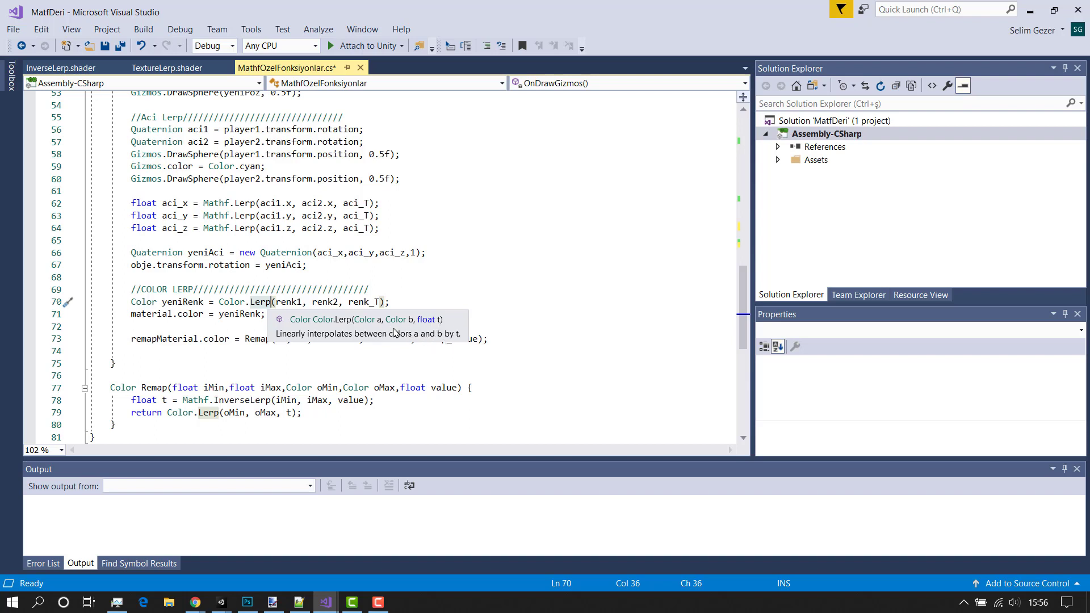
pyautogui.click(188, 315)
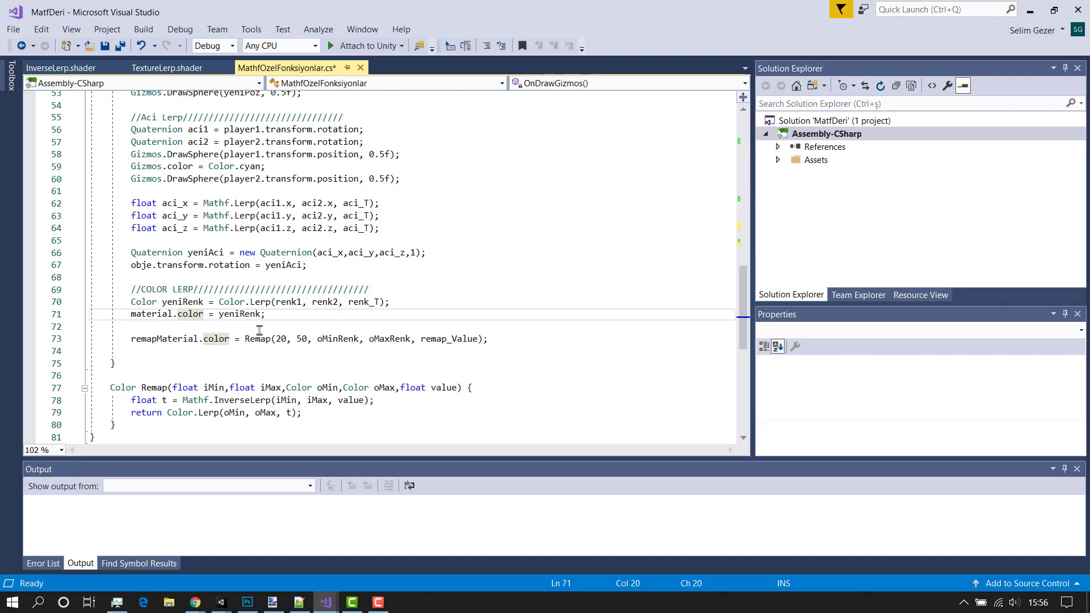
# Step: Frame the LerpOrnek3(Aci) spheres and orbit to a top-down view
pyautogui.moveTo(221, 602)
pyautogui.click(363, 551)
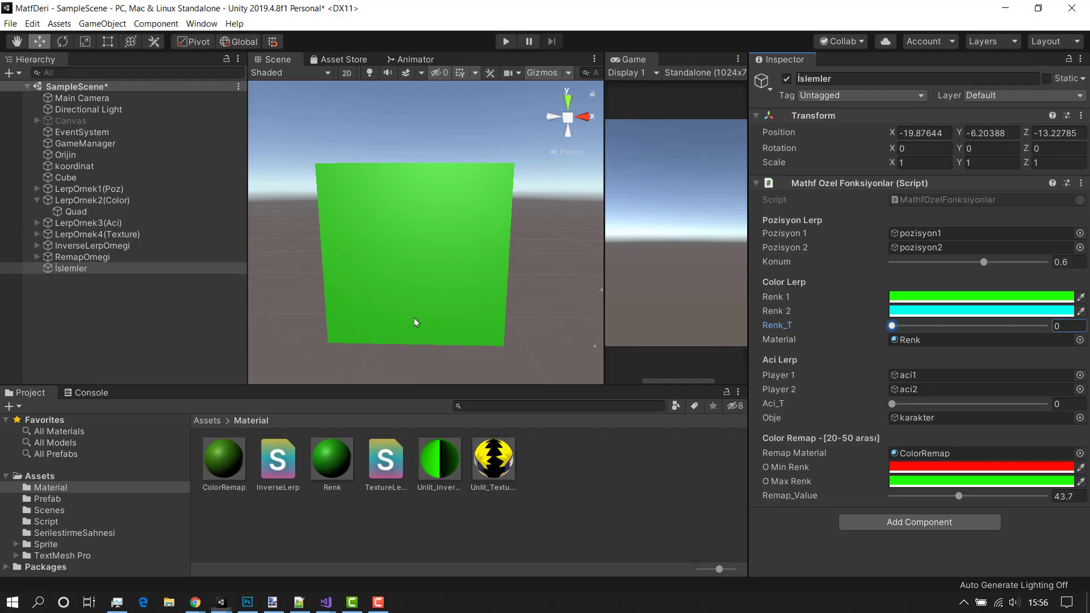
pyautogui.click(37, 200)
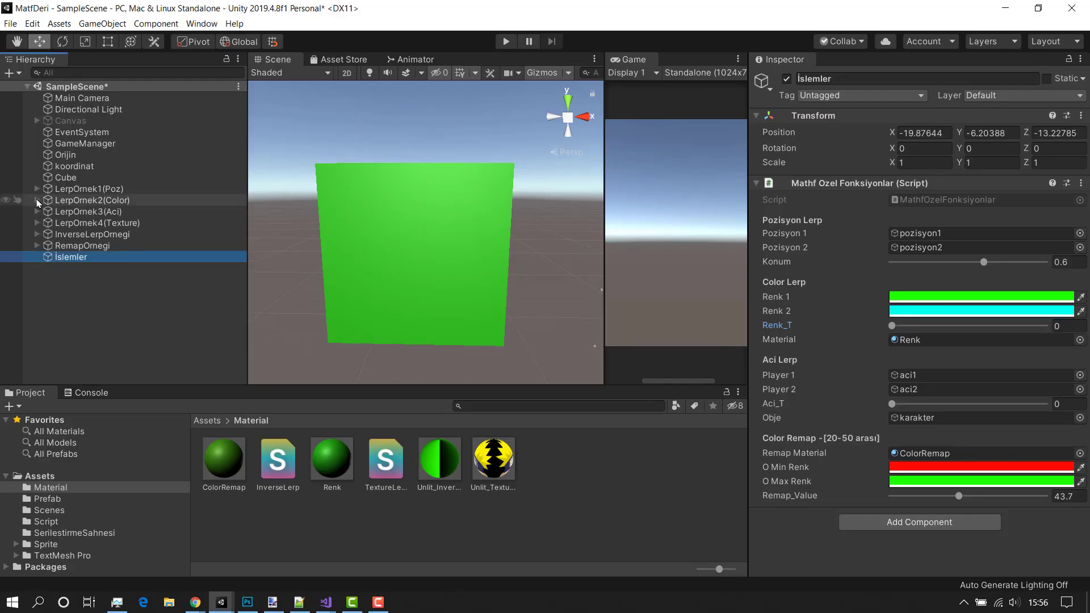
pyautogui.doubleClick(88, 211)
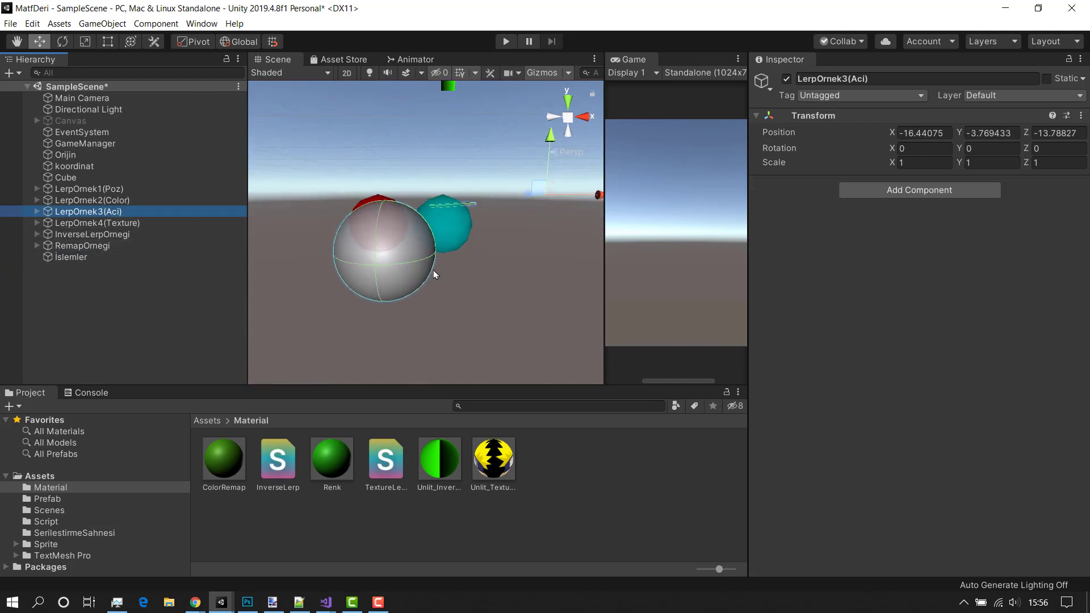
pyautogui.moveTo(434, 270)
pyautogui.keyDown('alt'); pyautogui.mouseDown()
pyautogui.moveTo(459, 368)
pyautogui.moveTo(476, 339)
pyautogui.mouseUp(); pyautogui.keyUp('alt')
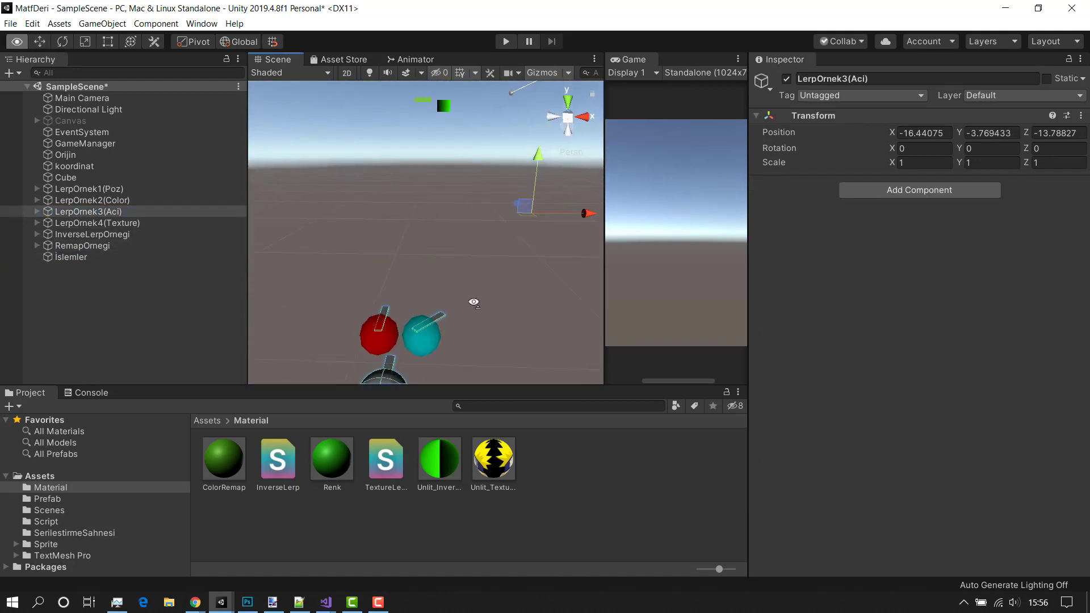
pyautogui.moveTo(475, 339)
pyautogui.keyDown('alt'); pyautogui.mouseDown()
pyautogui.moveTo(479, 513)
pyautogui.moveTo(470, 416)
pyautogui.mouseUp(); pyautogui.keyUp('alt')
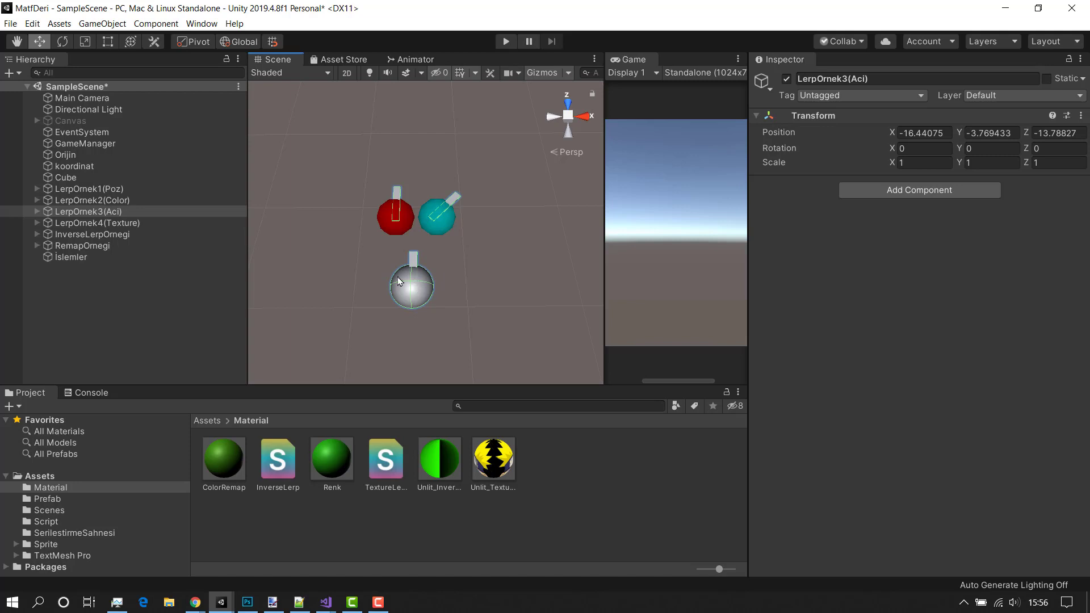
# Step: Sweep Aci_T to turn the white sphere's stick, bring it back to 0, and select karakter
pyautogui.click(129, 258)
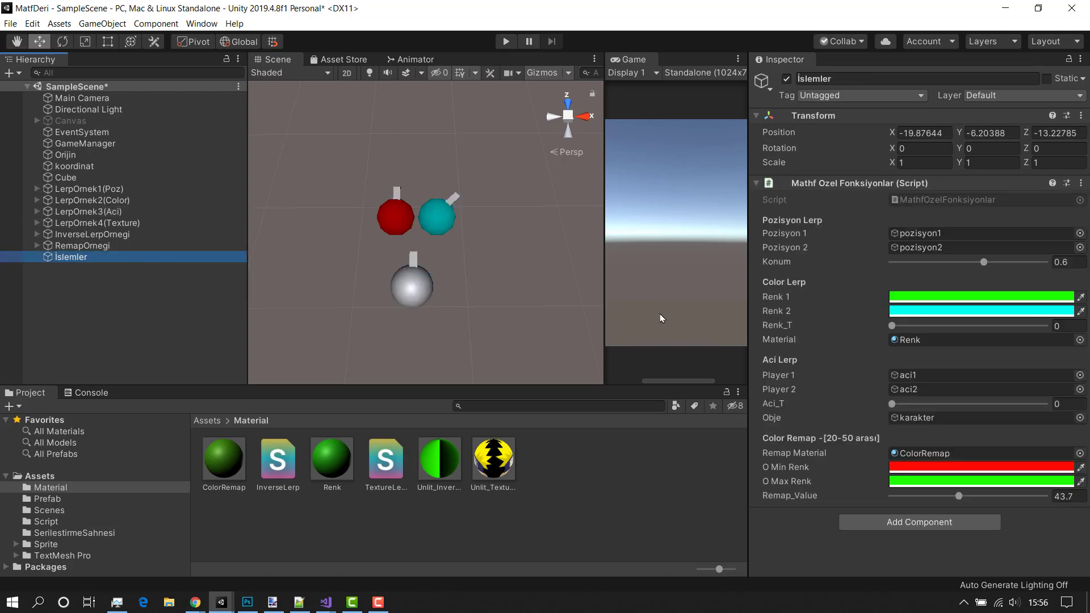
pyautogui.moveTo(895, 409); pyautogui.dragTo(1056, 411)
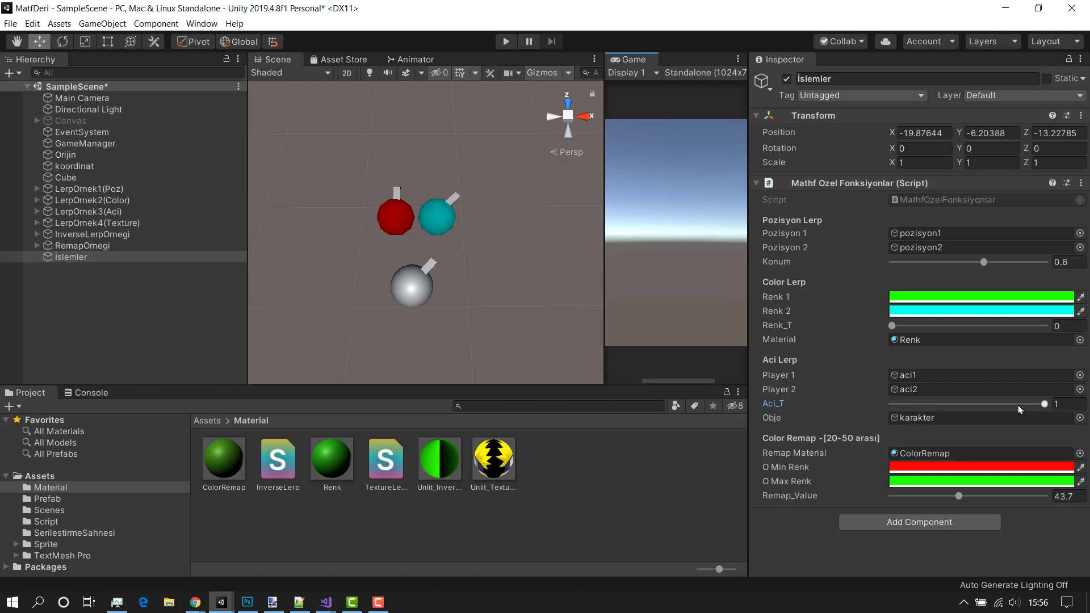
pyautogui.moveTo(1045, 404); pyautogui.dragTo(883, 401)
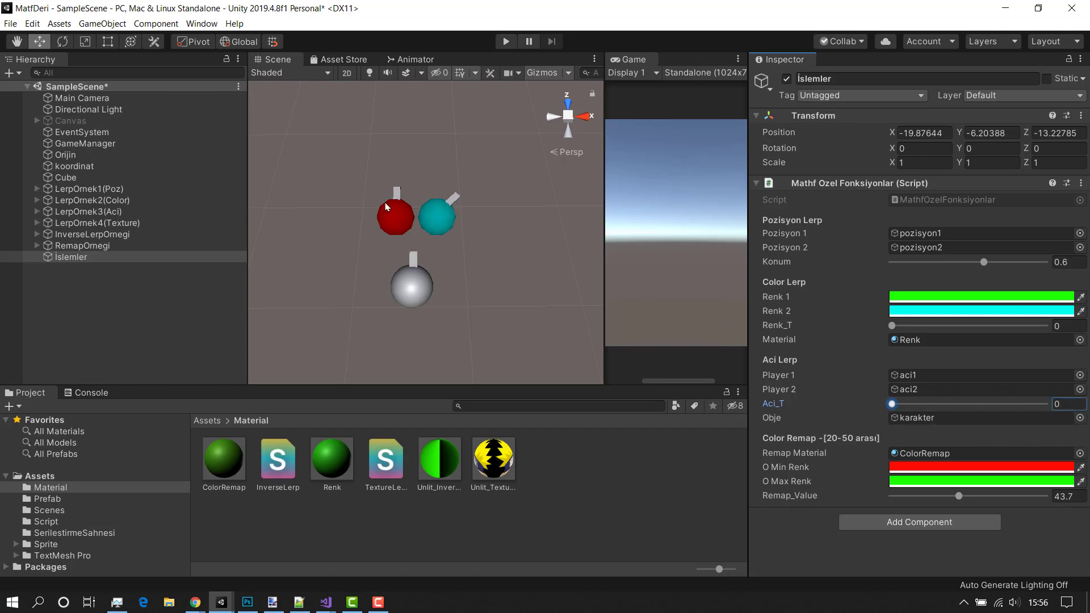
pyautogui.moveTo(901, 406)
pyautogui.mouseDown()
pyautogui.moveTo(925, 405)
pyautogui.moveTo(844, 397)
pyautogui.mouseUp()
pyautogui.moveTo(447, 275)
pyautogui.keyDown('alt'); pyautogui.mouseDown()
pyautogui.moveTo(467, 179)
pyautogui.moveTo(475, 246)
pyautogui.mouseUp(); pyautogui.keyUp('alt')
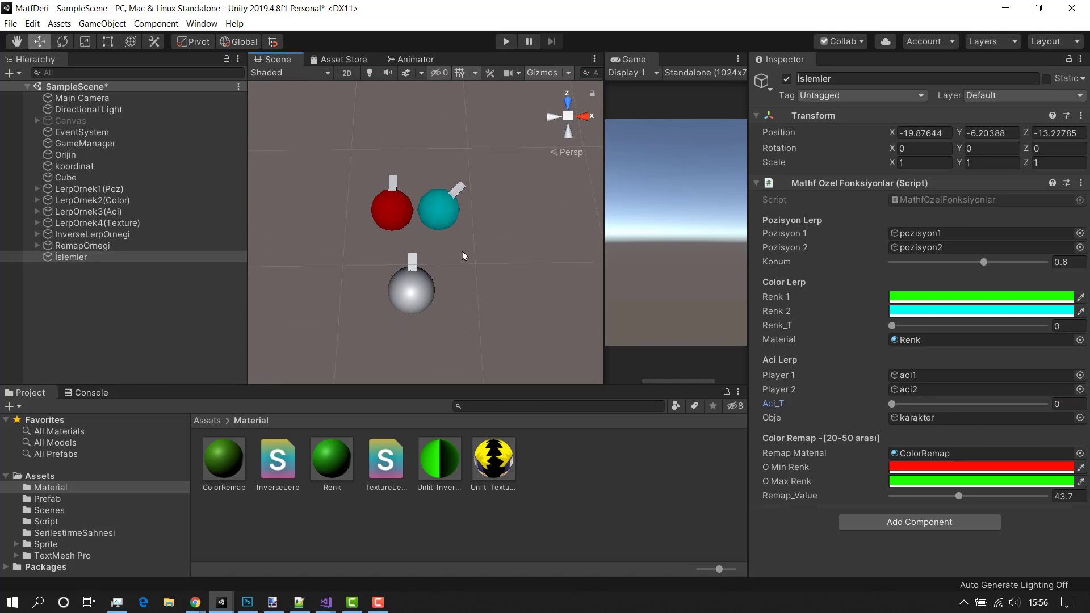
pyautogui.click(415, 291)
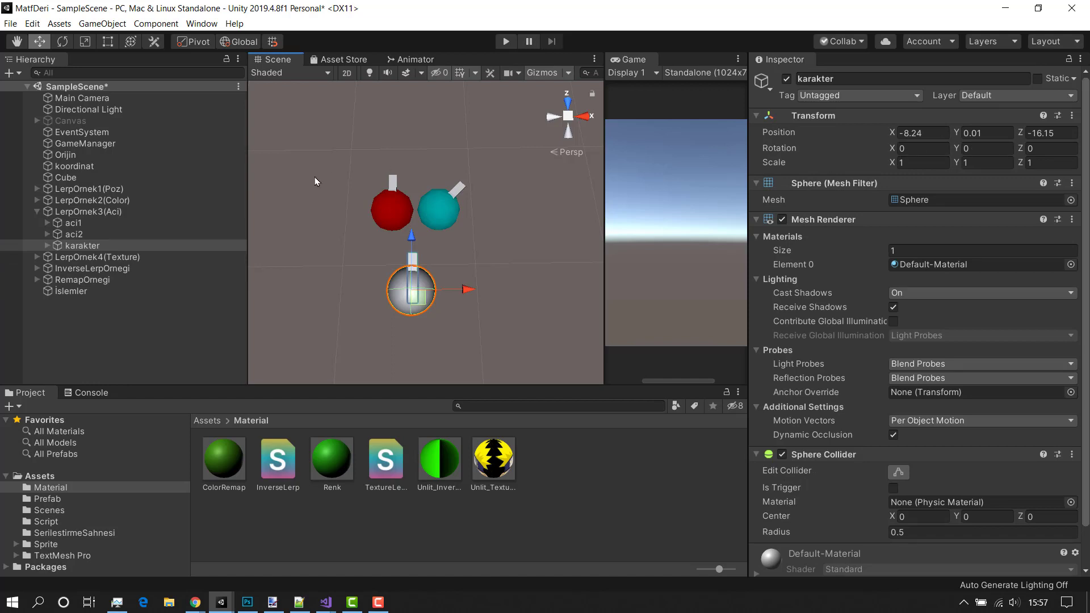
# Step: Select aci2 and confirm its Y rotation of 45
pyautogui.click(445, 215)
pyautogui.click(446, 215)
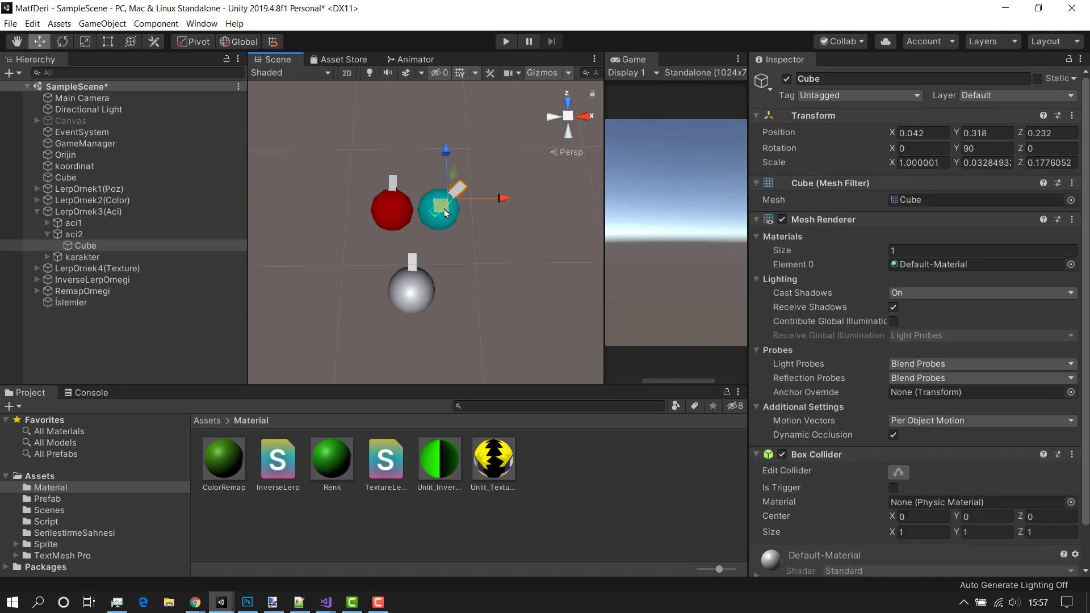
pyautogui.click(157, 235)
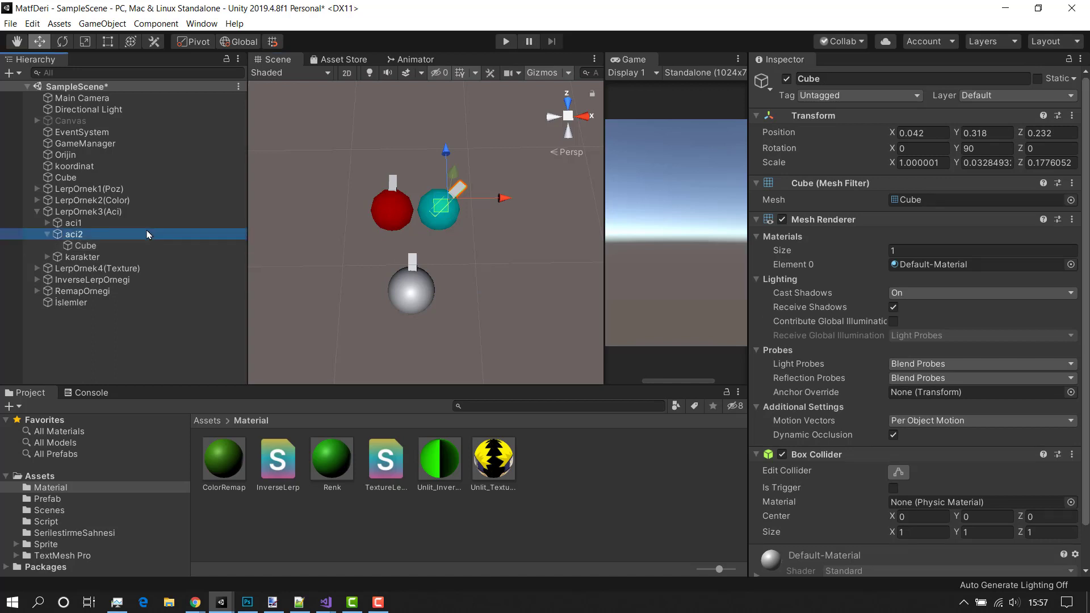
pyautogui.click(972, 149)
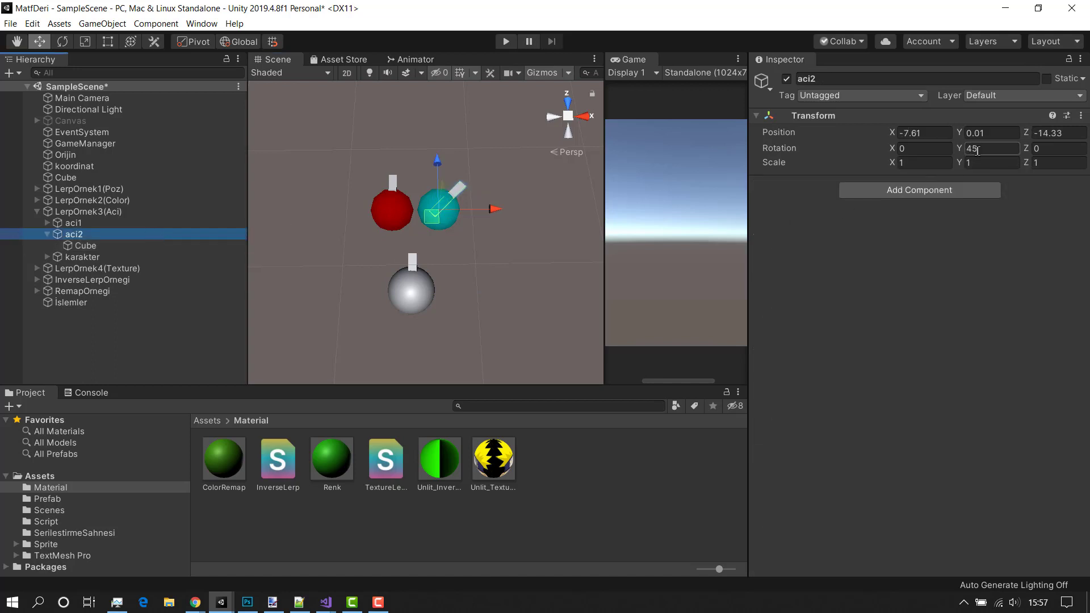
pyautogui.press('Return')
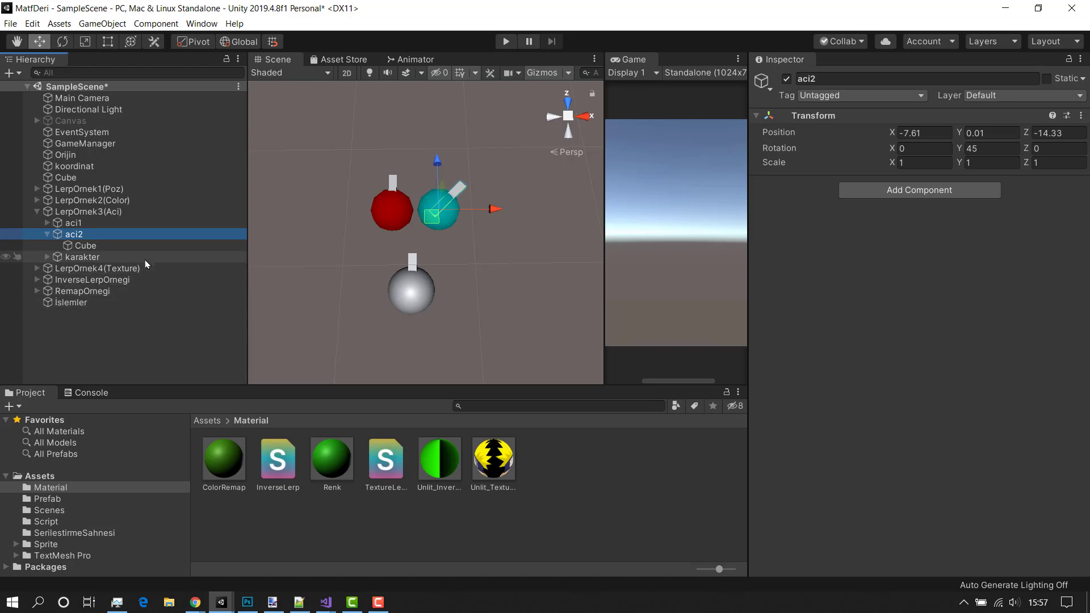
# Step: Raise Aci_T to 1 and check karakter's resulting Y rotation of 41.882
pyautogui.click(142, 257)
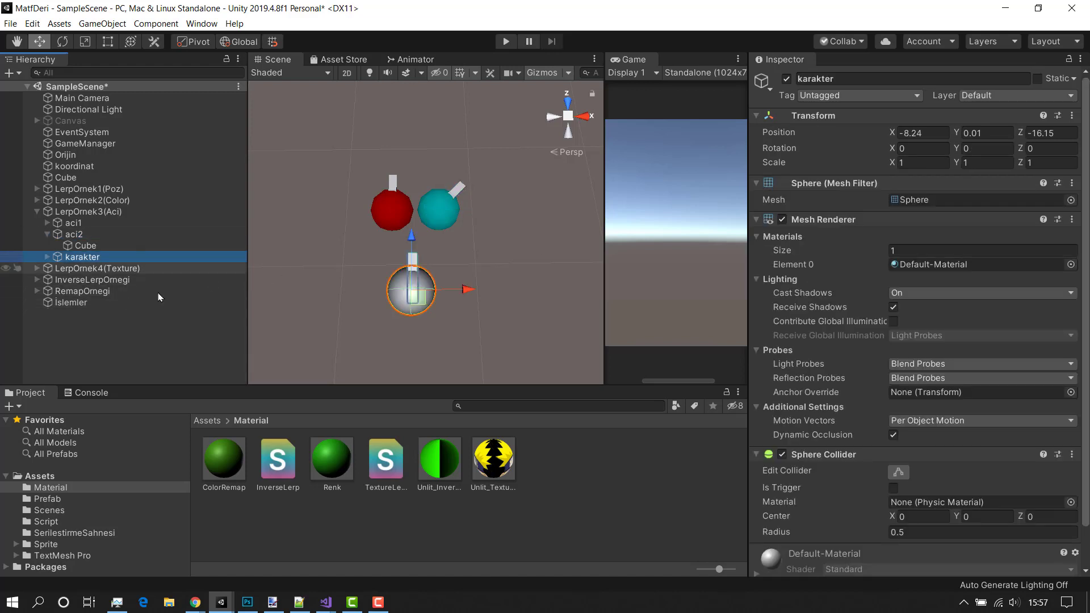
pyautogui.click(97, 302)
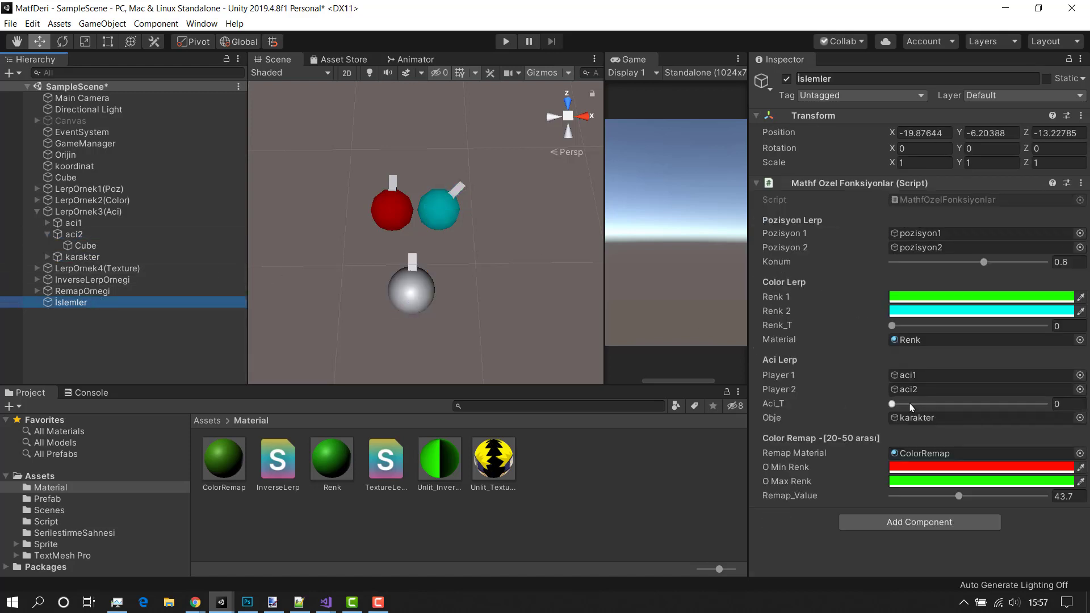
pyautogui.moveTo(910, 406); pyautogui.dragTo(1062, 407)
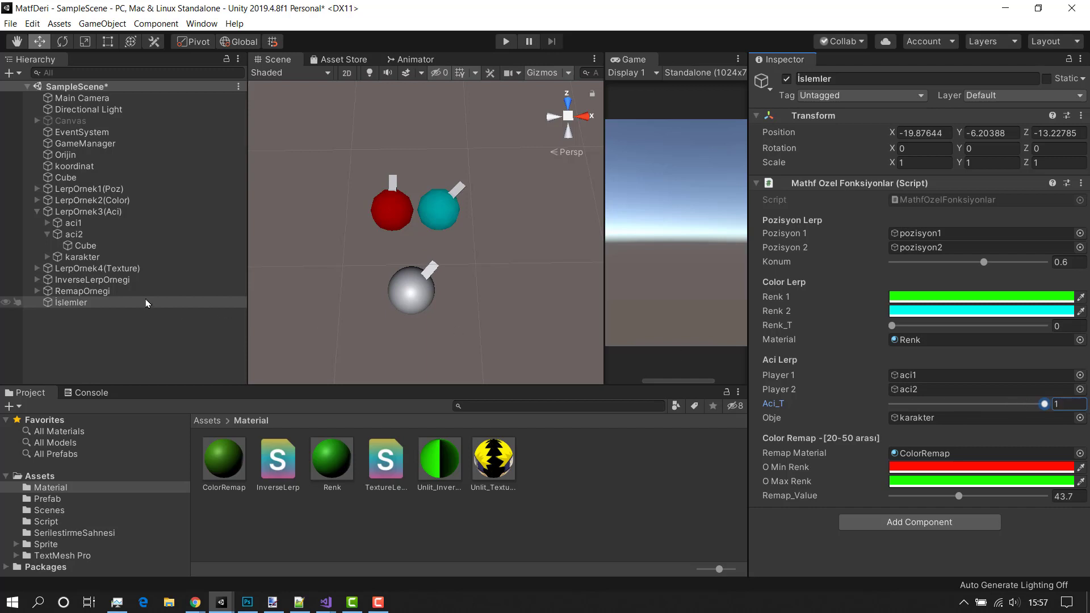
pyautogui.click(137, 258)
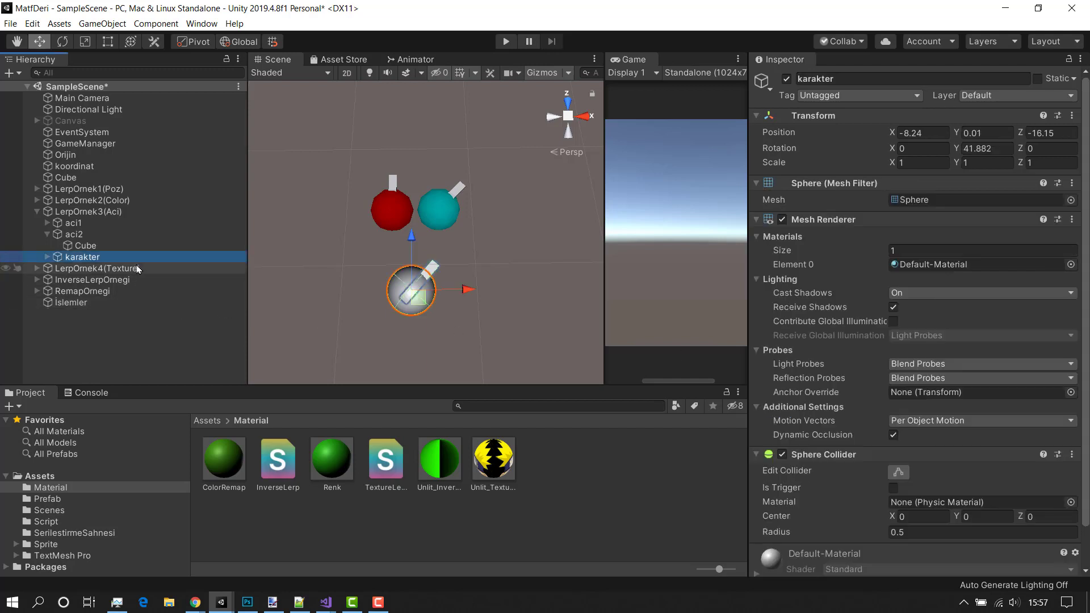
pyautogui.click(998, 149)
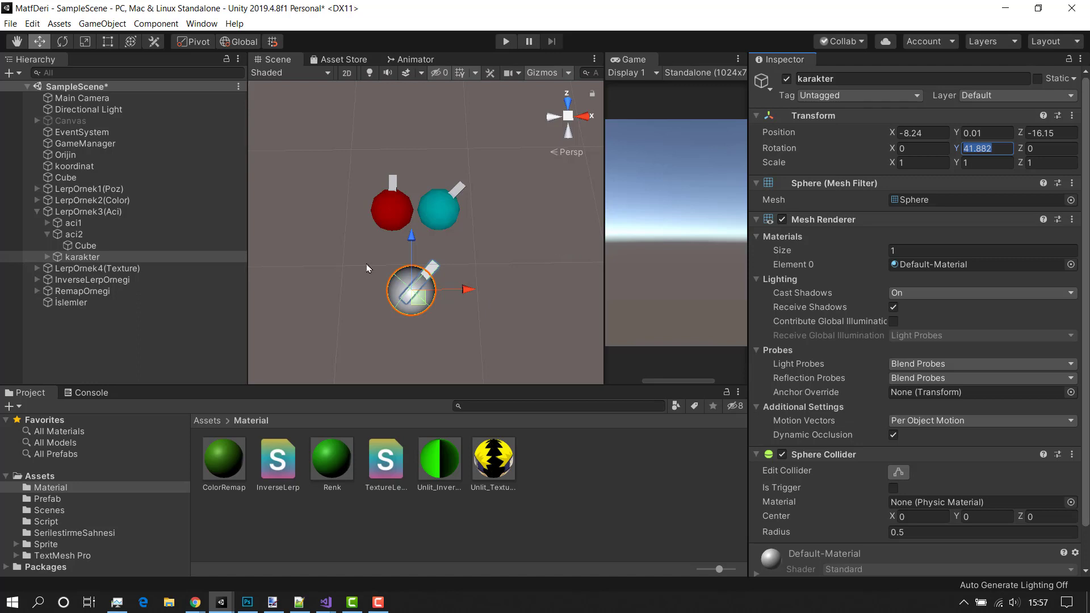
# Step: Turn aci2 to about 53.41 on Y and ping karakter from İslemler's Obje field
pyautogui.click(142, 234)
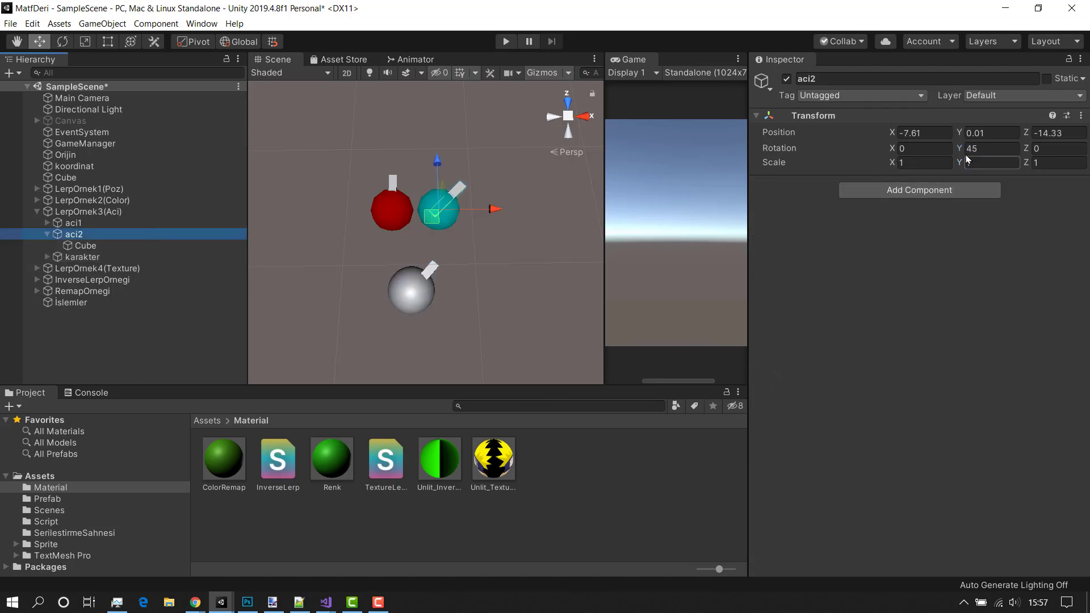
pyautogui.moveTo(966, 149)
pyautogui.mouseDown()
pyautogui.moveTo(1084, 180)
pyautogui.moveTo(88, 201)
pyautogui.mouseUp()
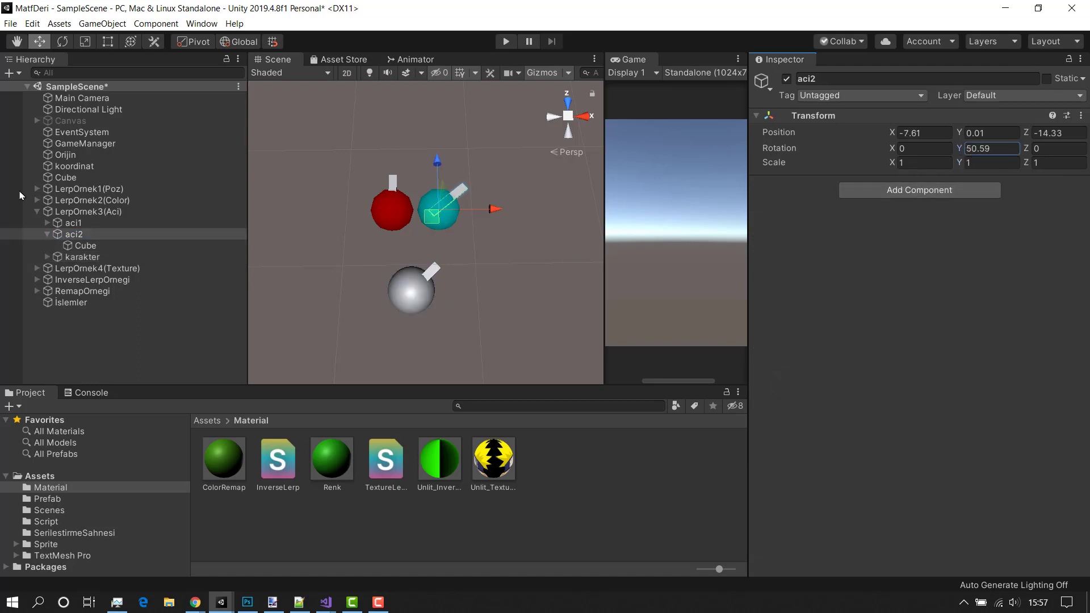
pyautogui.click(111, 302)
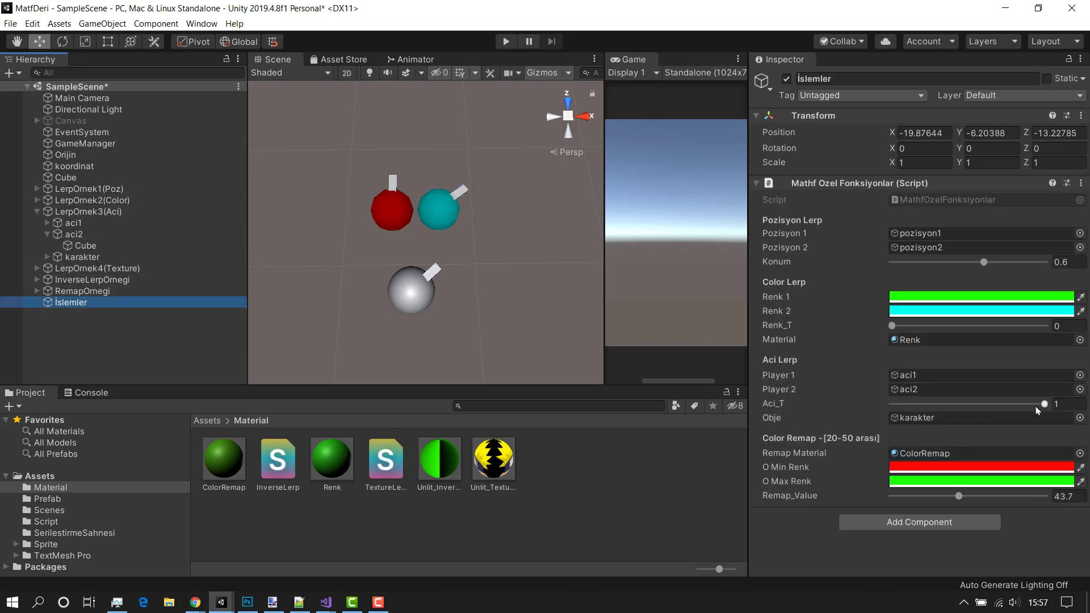
pyautogui.doubleClick(1045, 418)
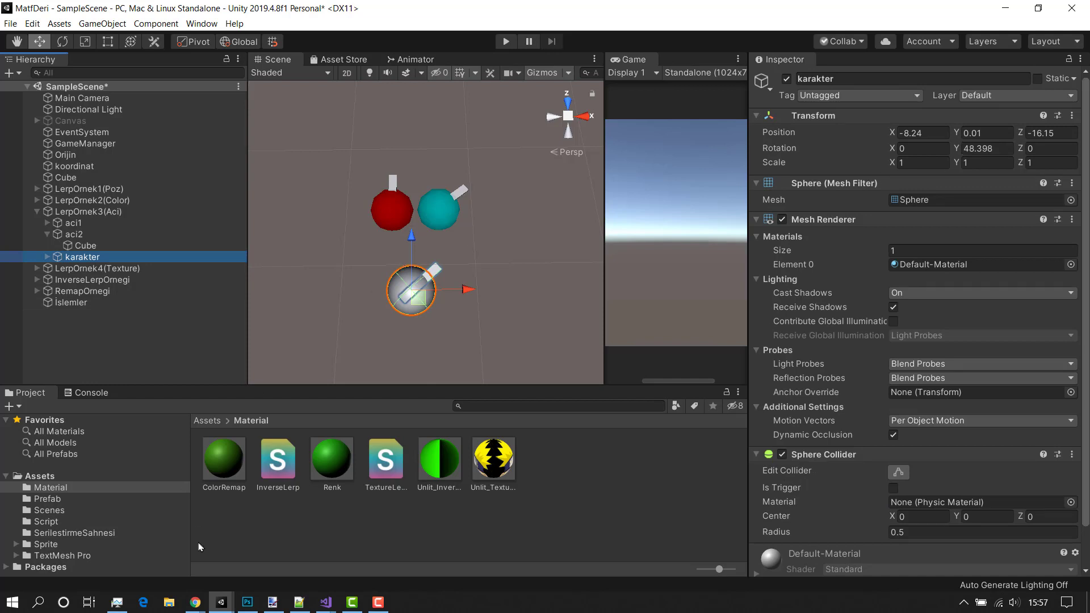
pyautogui.moveTo(195, 602)
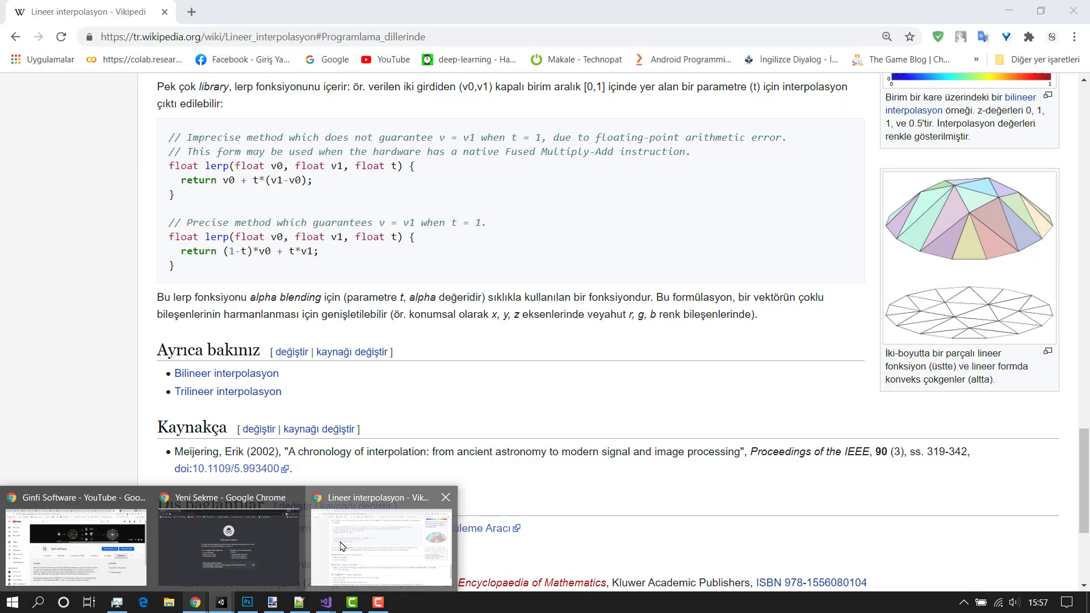
pyautogui.click(343, 536)
pyautogui.scroll(3, 270, 341)
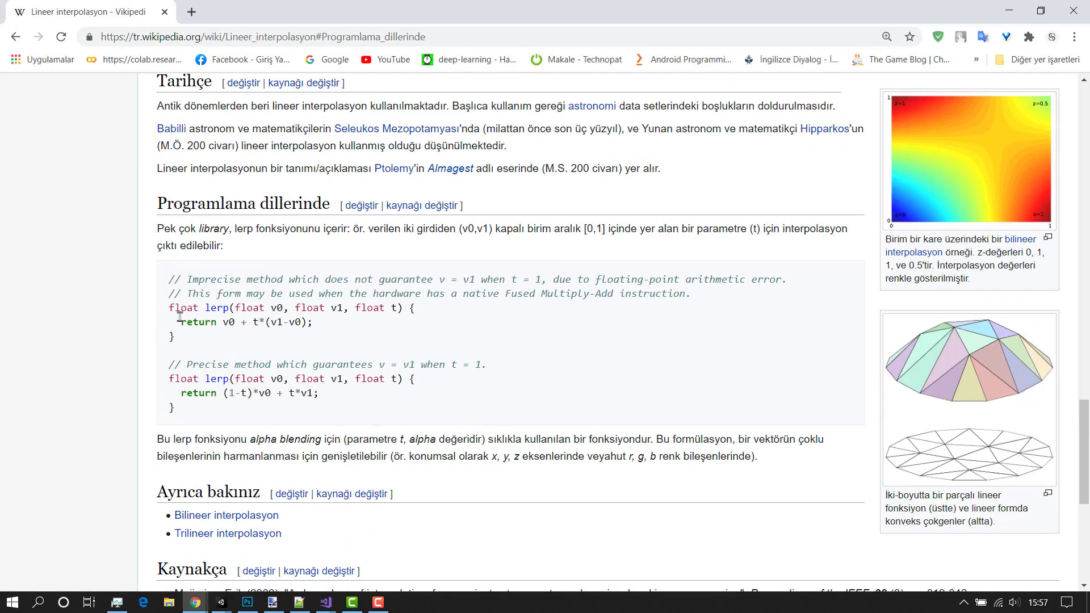
pyautogui.moveTo(164, 311); pyautogui.dragTo(232, 344)
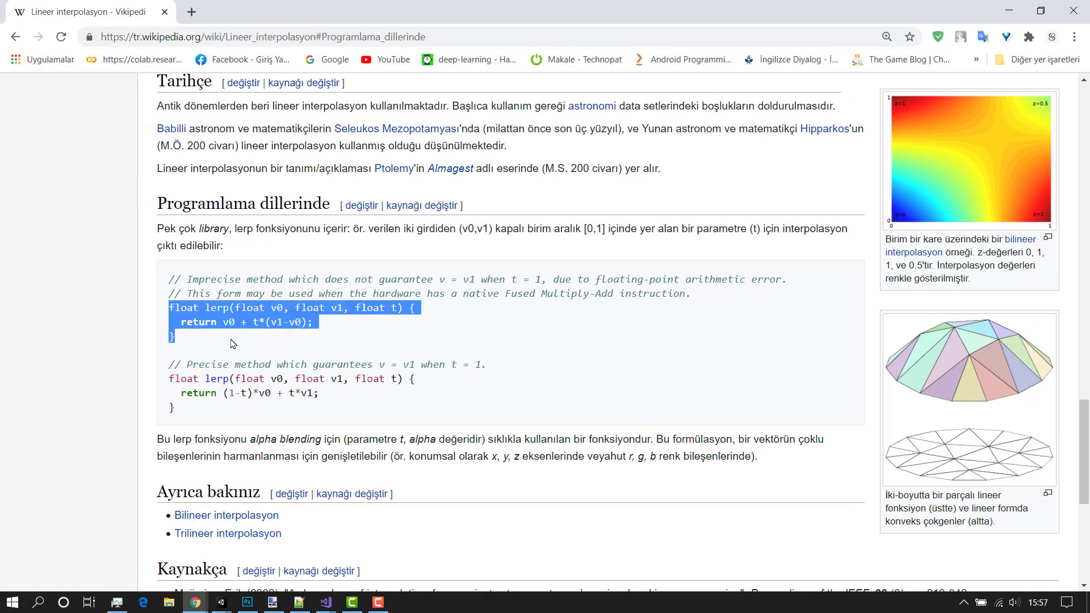
pyautogui.click(327, 348)
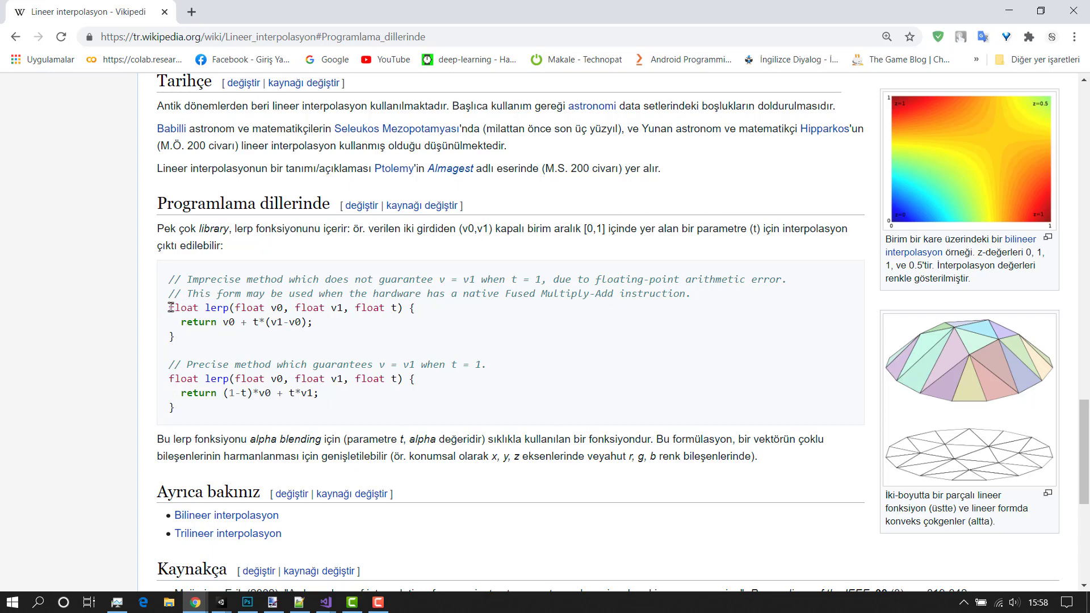
pyautogui.moveTo(170, 307); pyautogui.dragTo(228, 341)
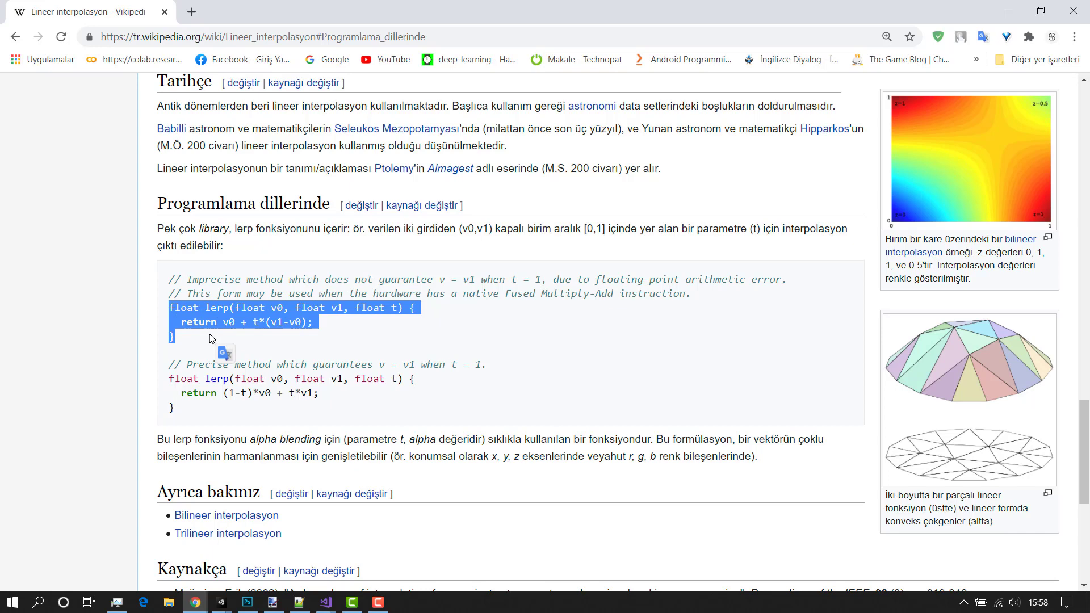
pyautogui.click(472, 294)
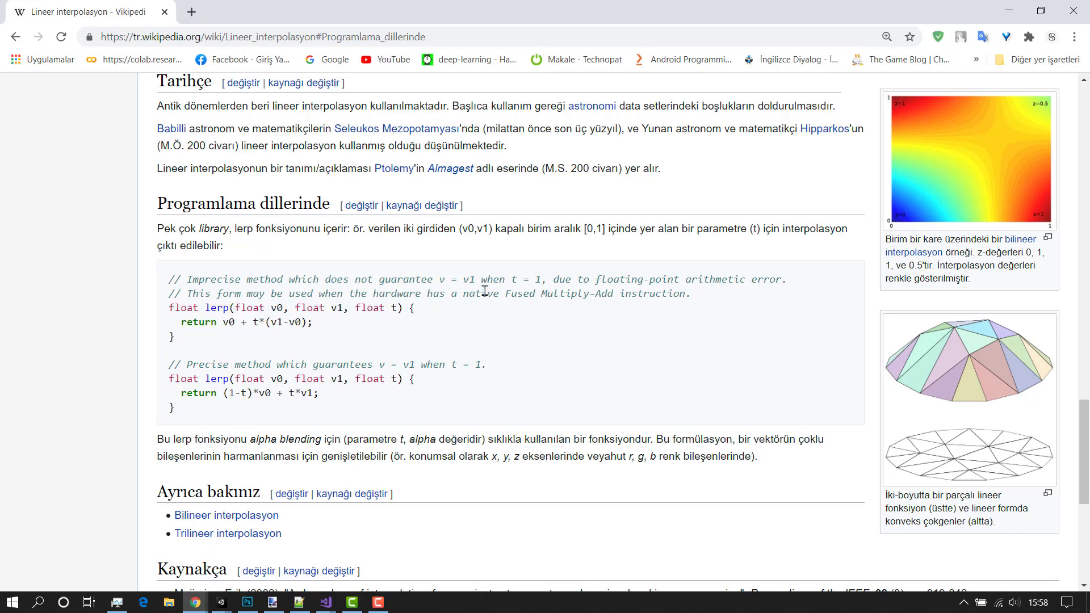
pyautogui.moveTo(510, 279); pyautogui.dragTo(540, 279)
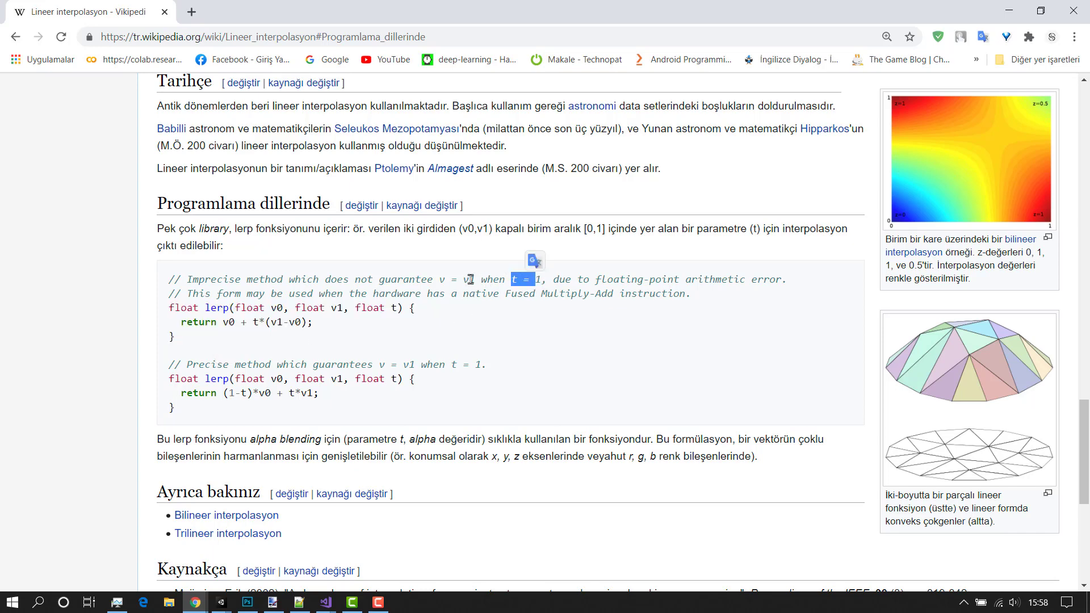
pyautogui.moveTo(434, 279); pyautogui.dragTo(480, 279)
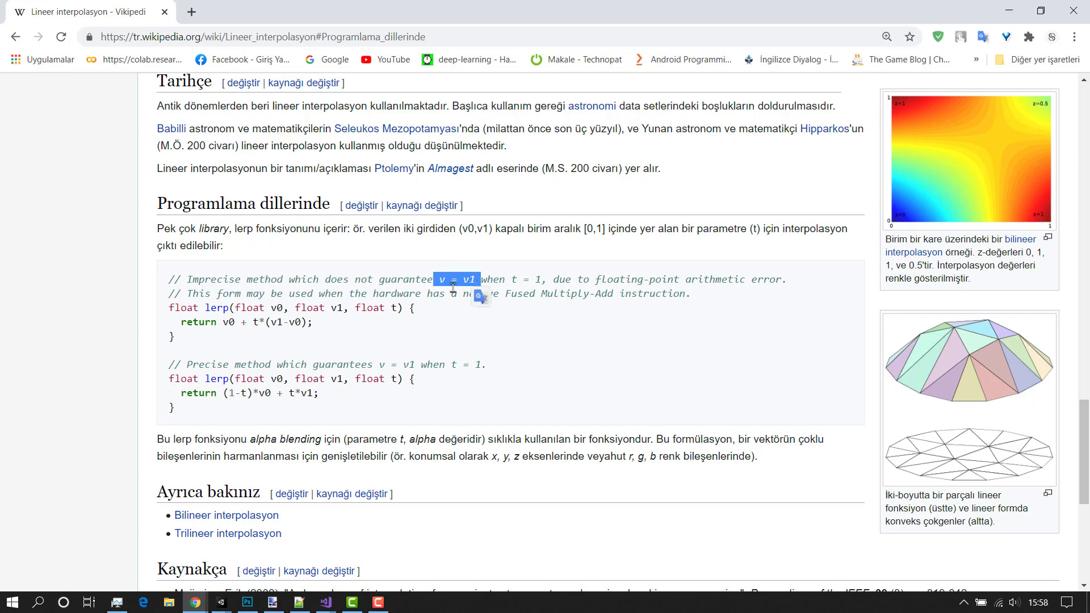
pyautogui.doubleClick(337, 307)
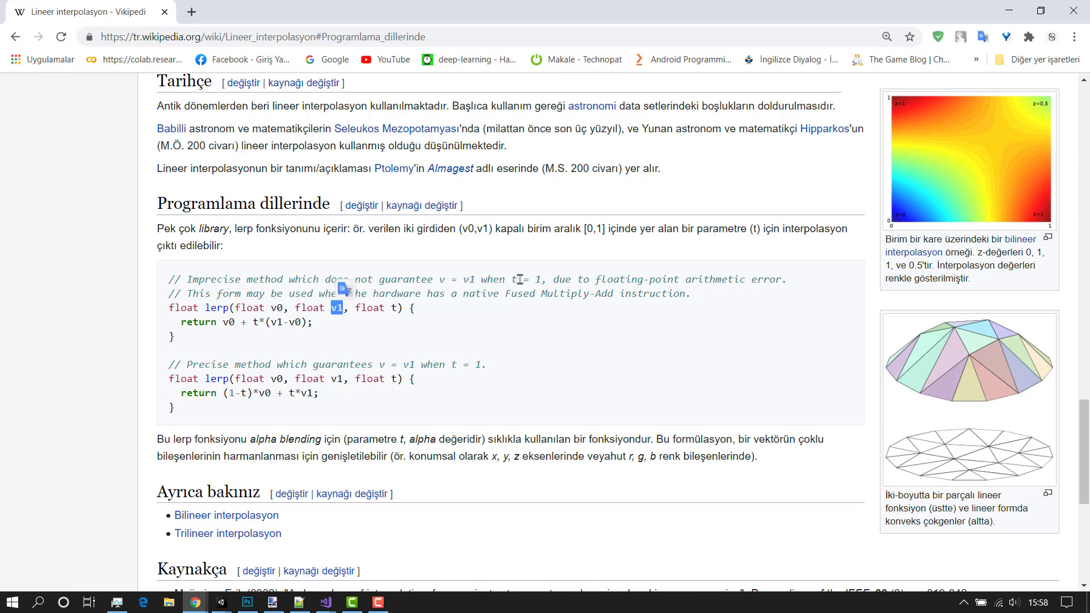
pyautogui.moveTo(481, 280); pyautogui.dragTo(364, 282)
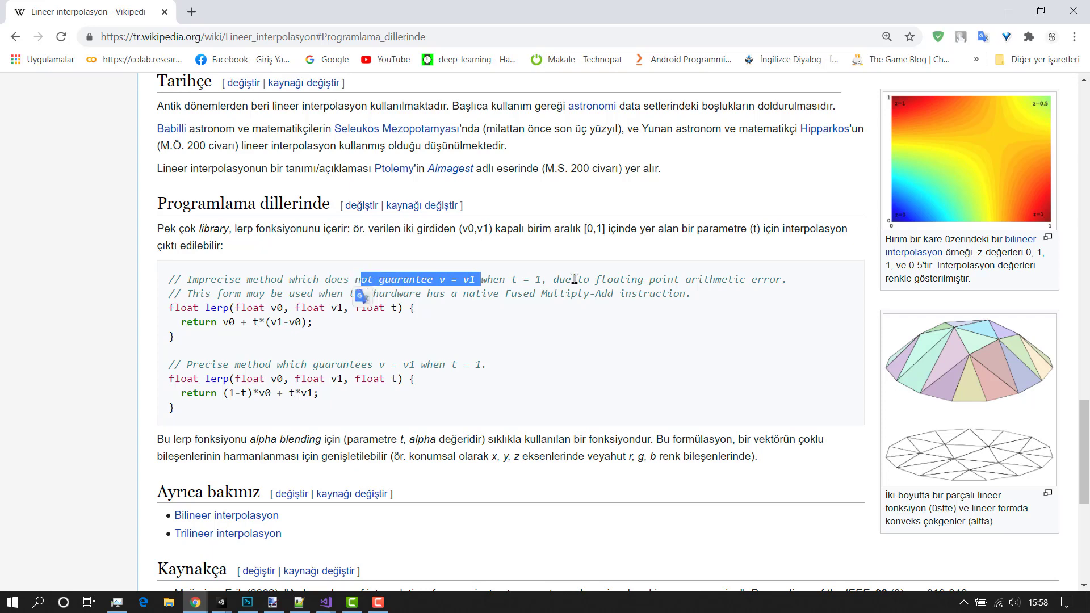
pyautogui.click(586, 278)
pyautogui.moveTo(586, 278); pyautogui.dragTo(809, 283)
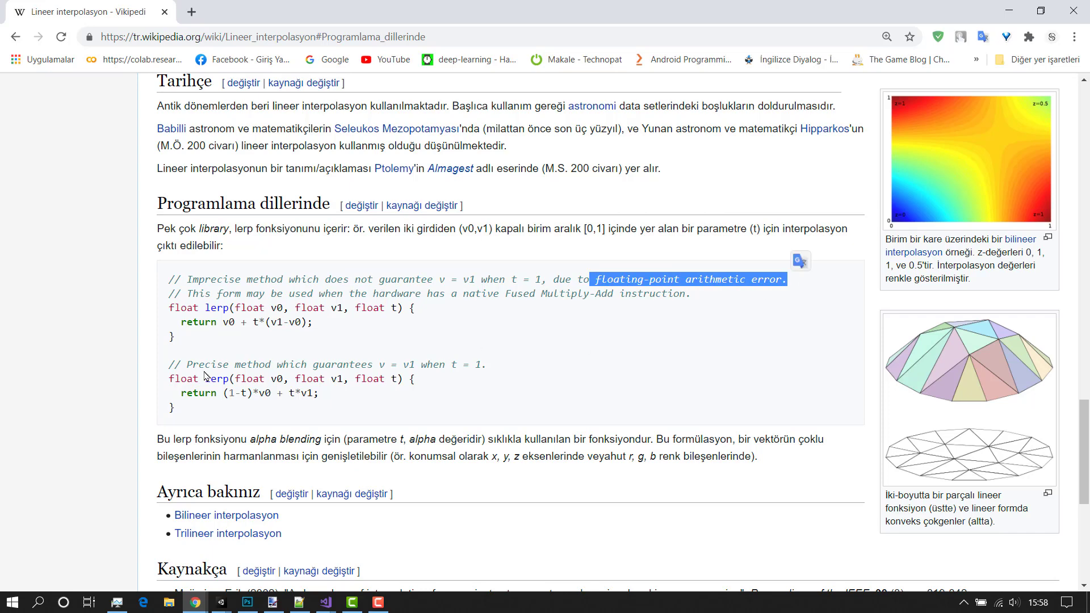
pyautogui.moveTo(180, 364); pyautogui.dragTo(342, 395)
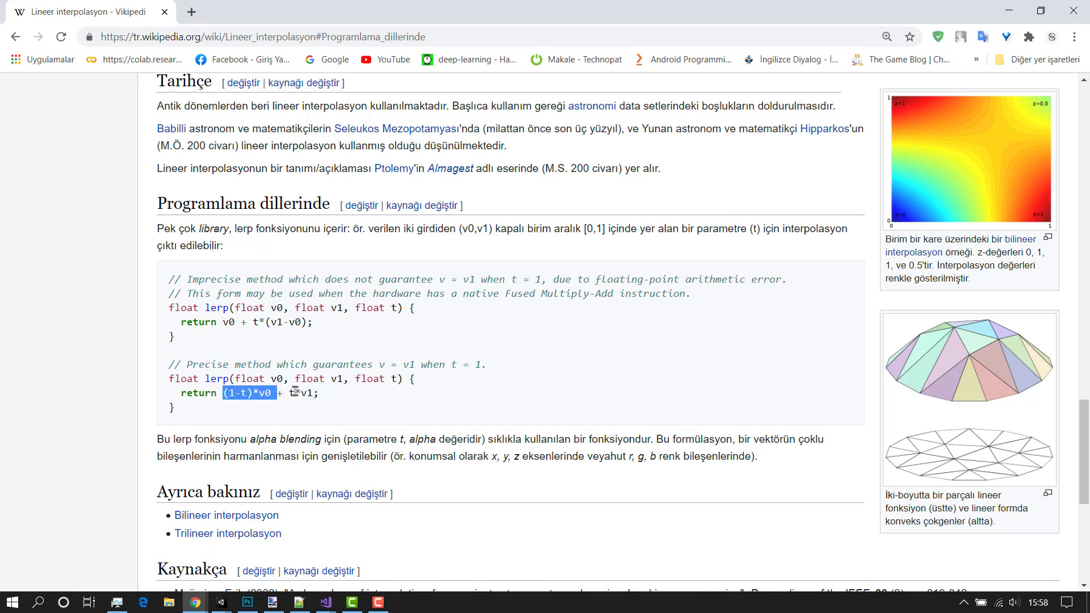
pyautogui.moveTo(272, 365); pyautogui.dragTo(265, 366)
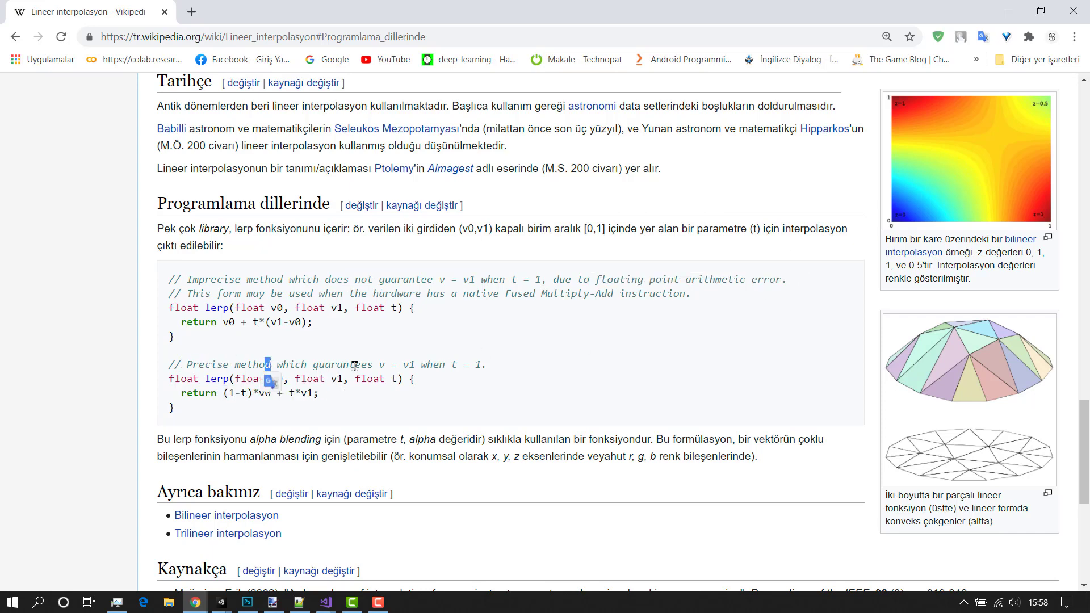
pyautogui.moveTo(440, 364); pyautogui.dragTo(486, 365)
pyautogui.moveTo(421, 364); pyautogui.dragTo(382, 365)
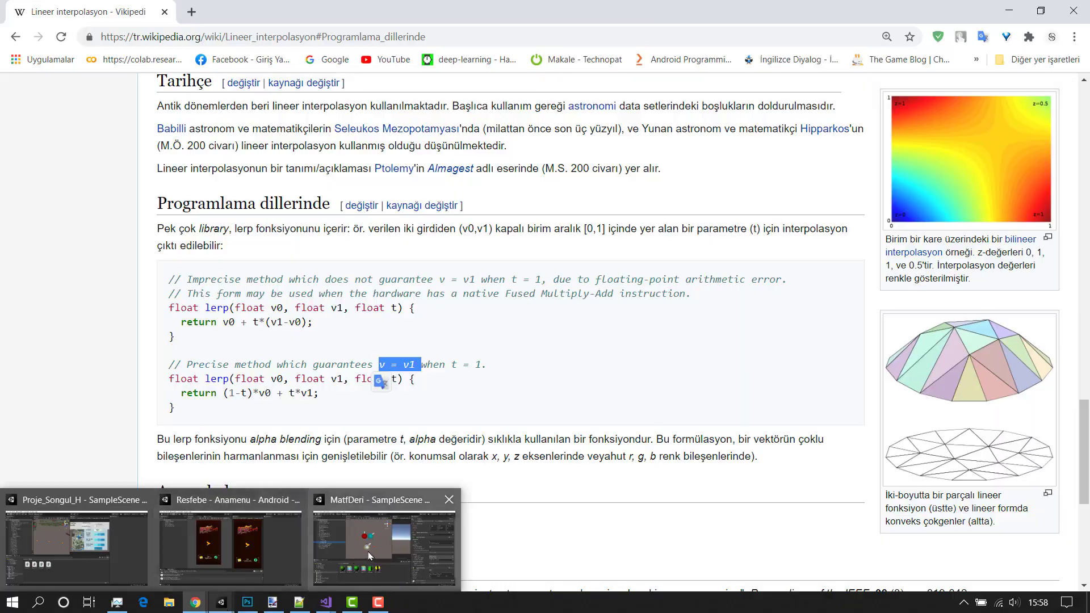
pyautogui.click(370, 552)
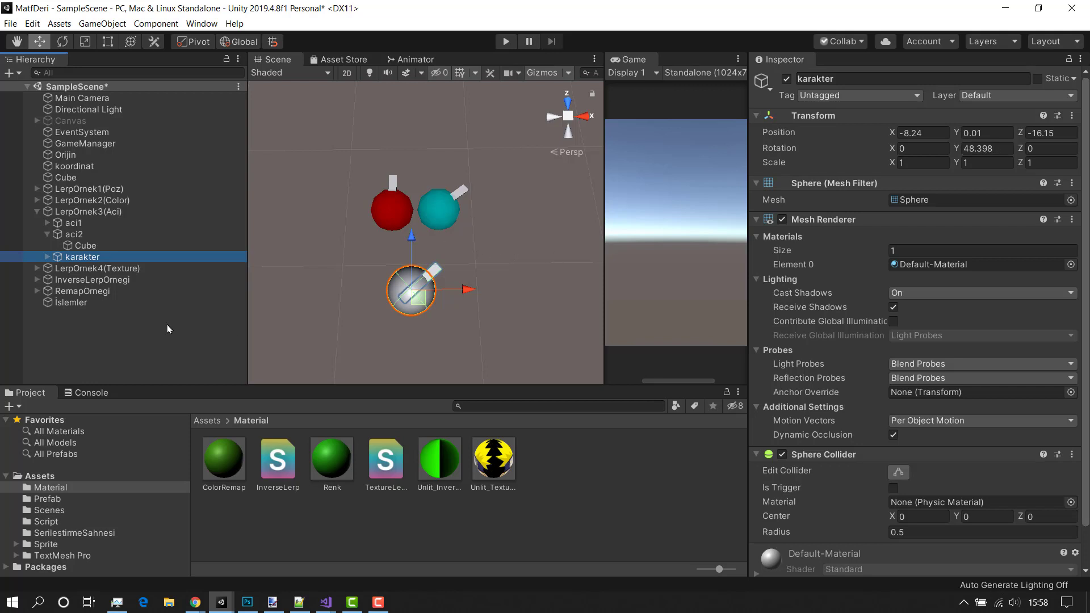
# Step: Select İslemler and vary Aci_T to rotate the white sphere's stick, leaving it at 1
pyautogui.click(145, 291)
pyautogui.click(141, 302)
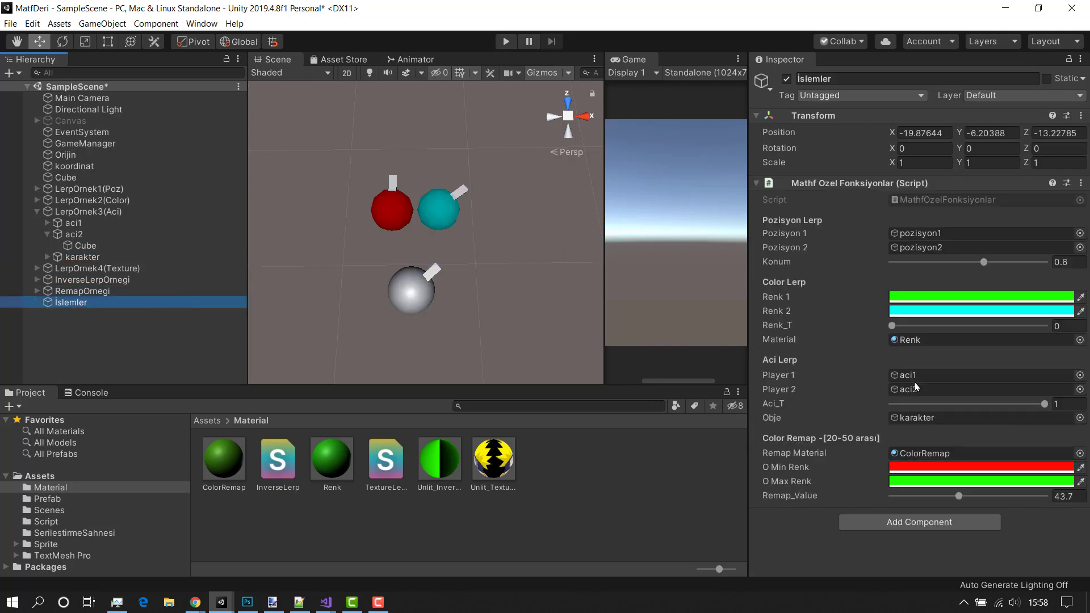
pyautogui.moveTo(885, 403)
pyautogui.mouseDown()
pyautogui.moveTo(869, 401)
pyautogui.moveTo(1068, 427)
pyautogui.mouseUp()
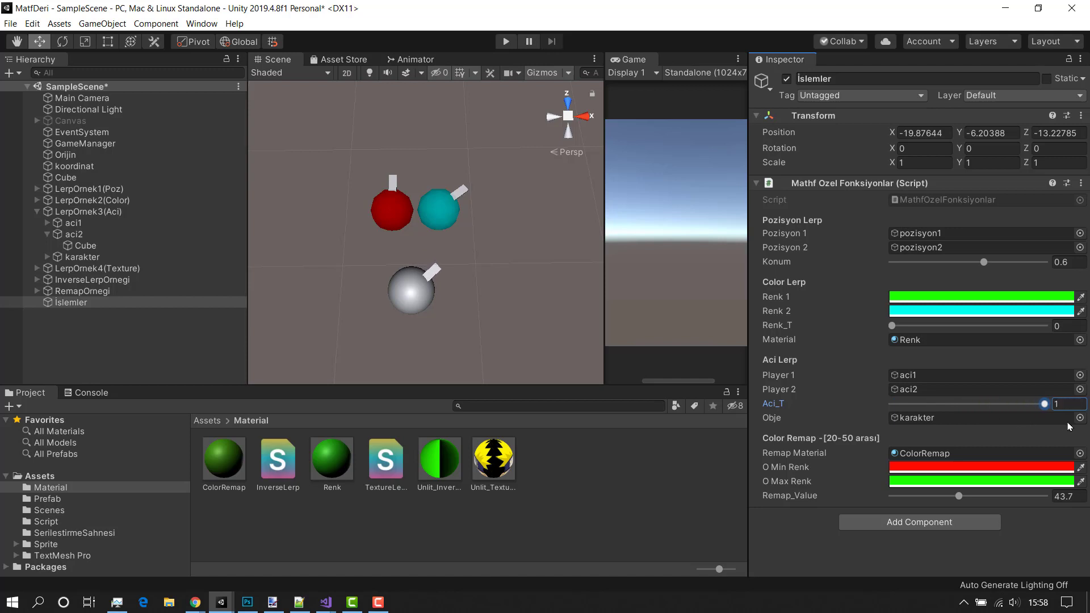
pyautogui.scroll(2, 494, 254)
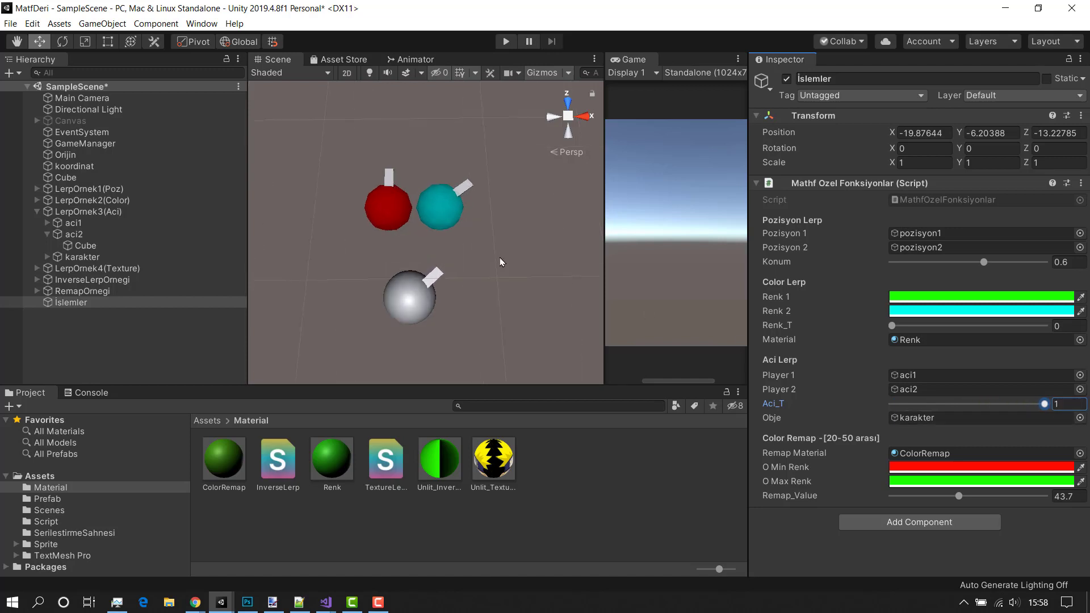
pyautogui.scroll(-1, 422, 223)
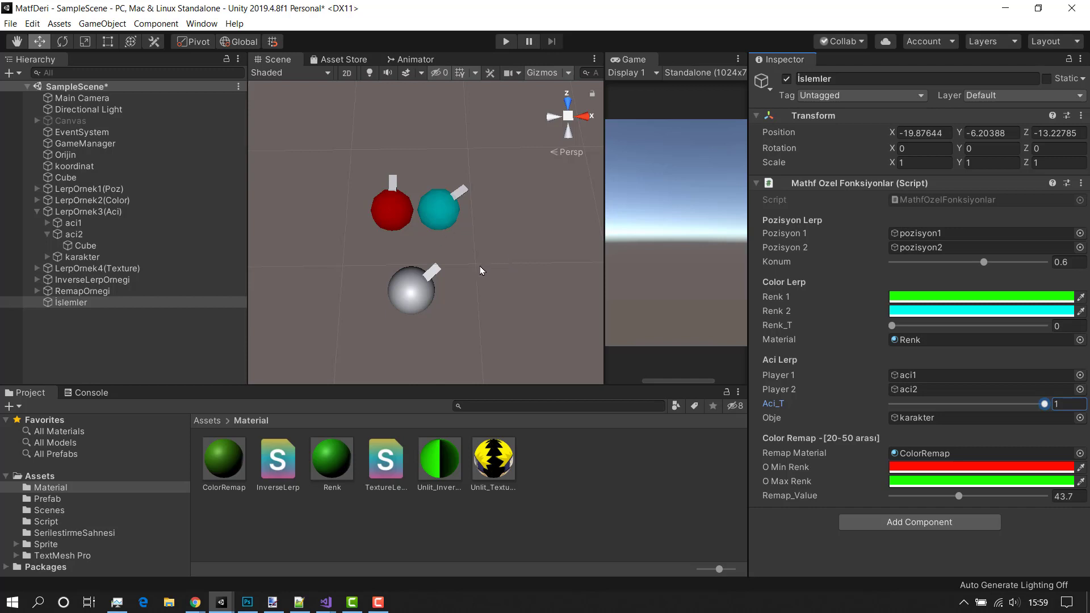
# Step: Frame the LerpOrnek4(Texture) example and select its Naruto texture Quad
pyautogui.click(38, 211)
pyautogui.doubleClick(91, 223)
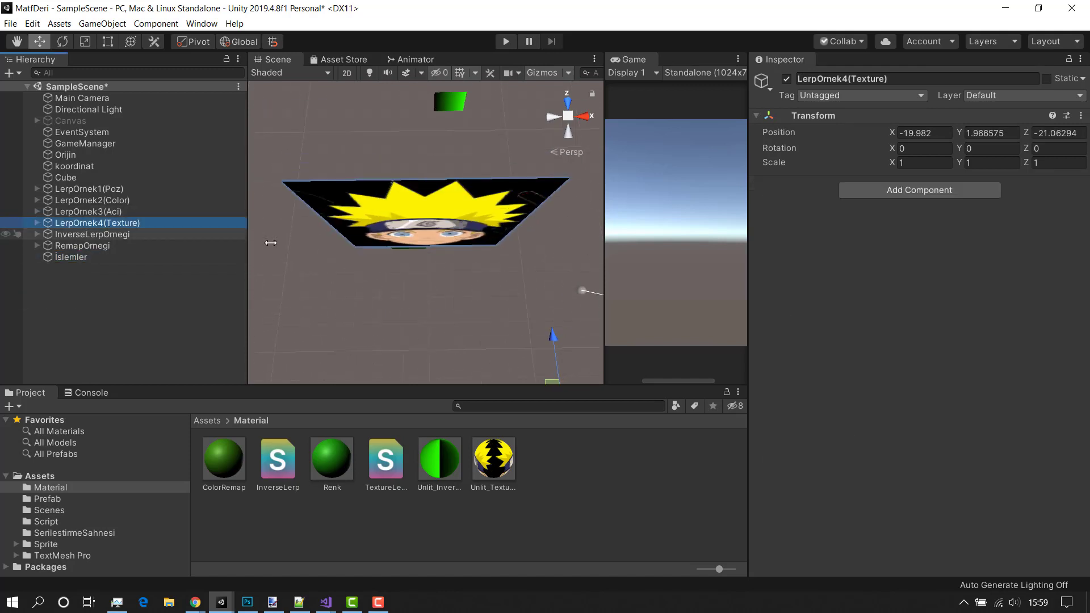
pyautogui.keyDown('alt'); pyautogui.moveTo(469, 296); pyautogui.dragTo(464, 70); pyautogui.keyUp('alt')
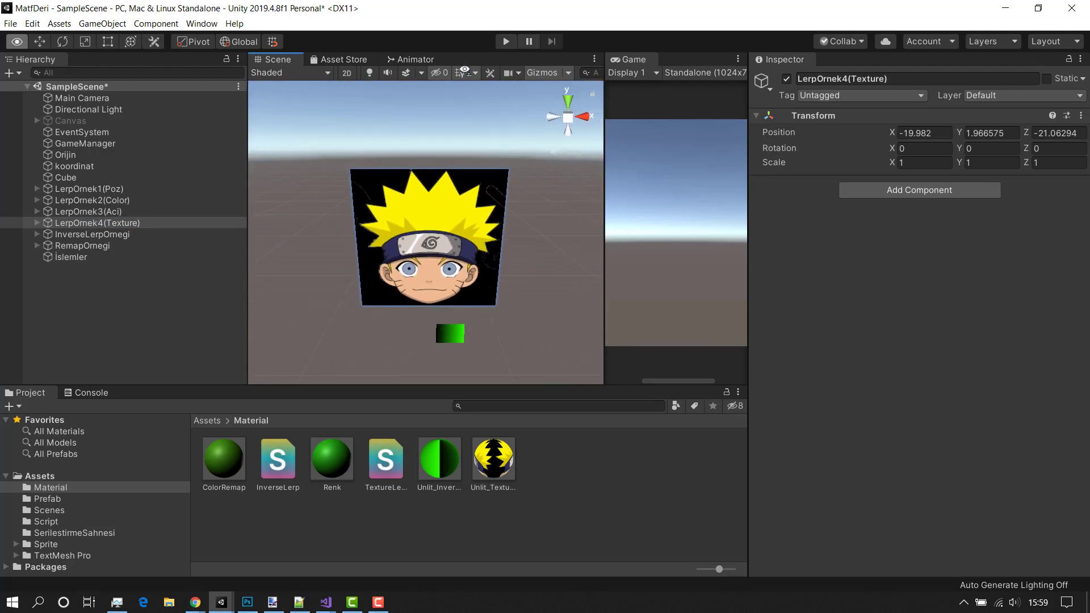
pyautogui.click(454, 200)
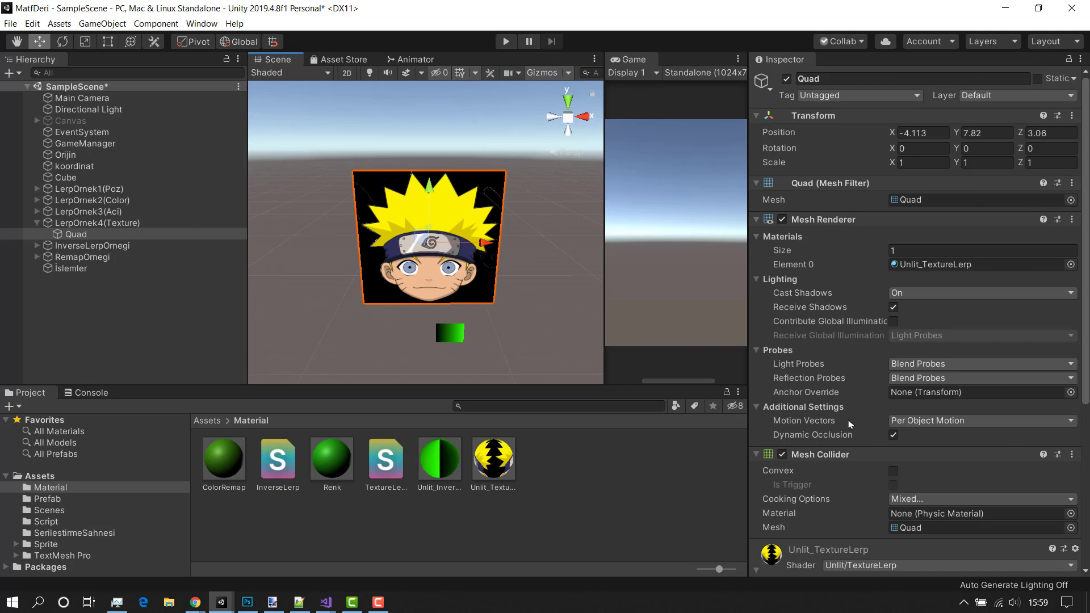
pyautogui.scroll(-5, 849, 424)
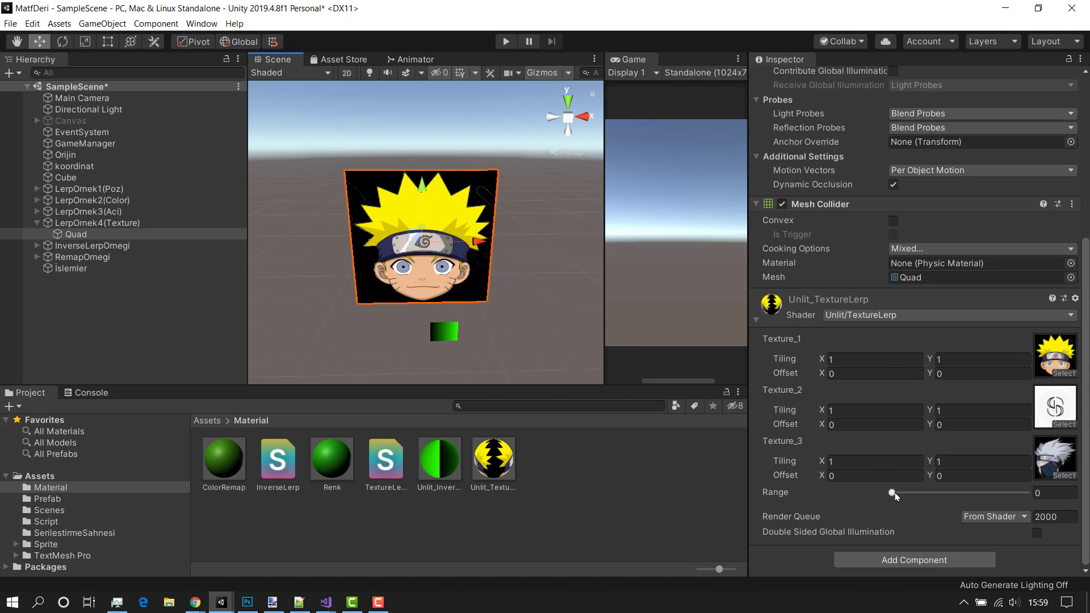
# Step: Sweep Range to blend toward the second texture, then reset it to 0
pyautogui.moveTo(892, 493); pyautogui.dragTo(916, 494)
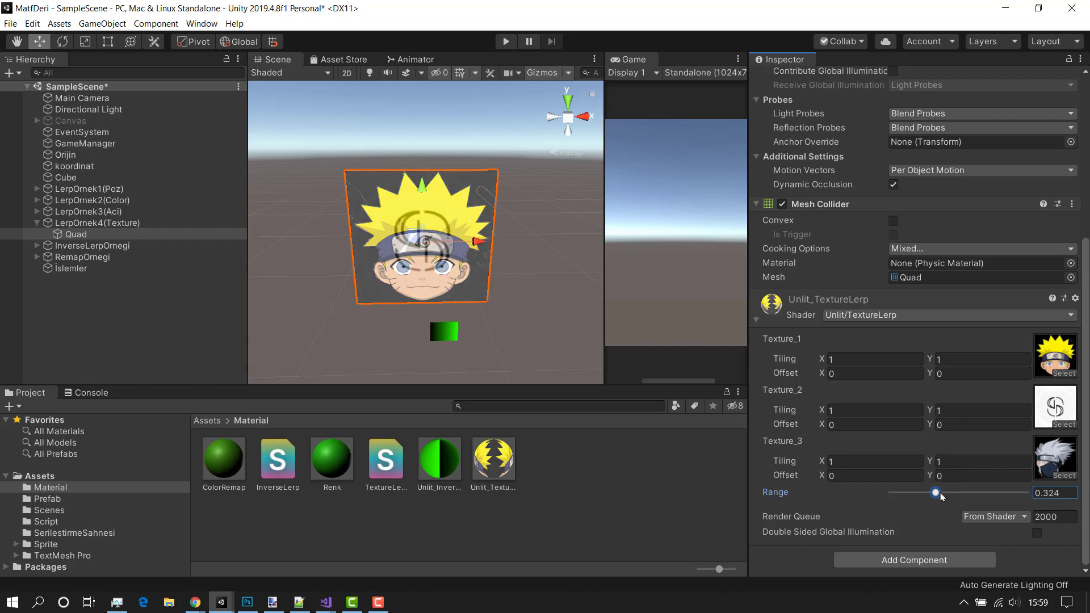
pyautogui.moveTo(919, 495); pyautogui.dragTo(1048, 496)
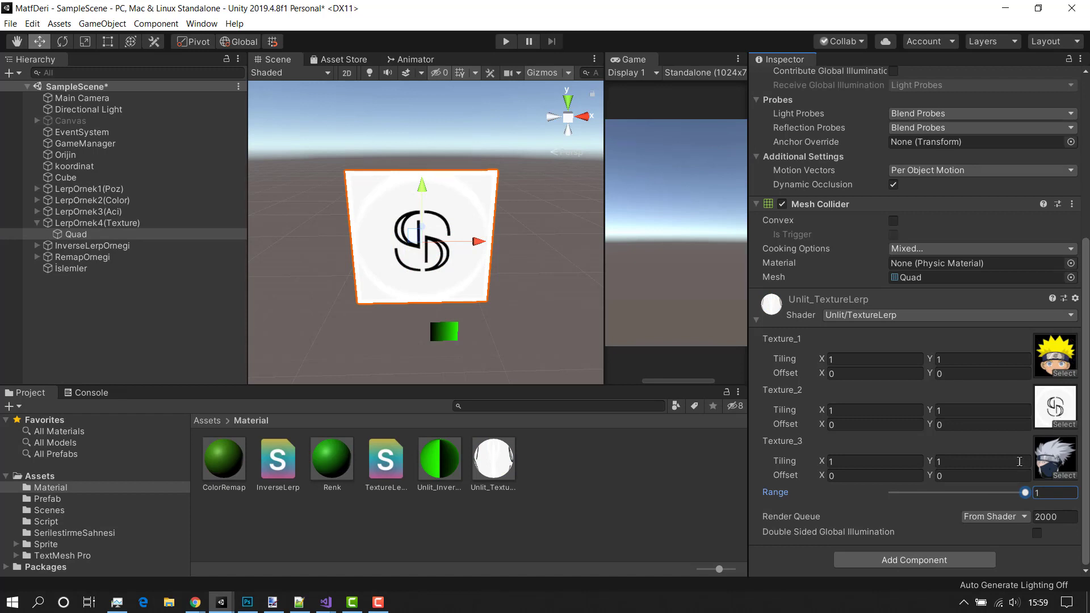
pyautogui.moveTo(1024, 493); pyautogui.dragTo(963, 494)
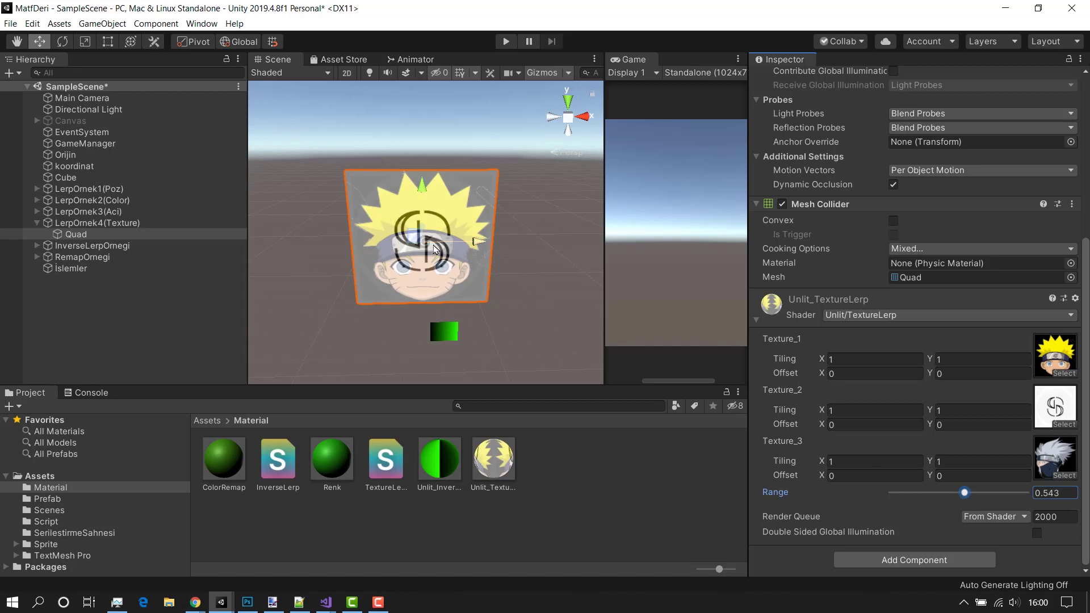
pyautogui.scroll(3, 440, 250)
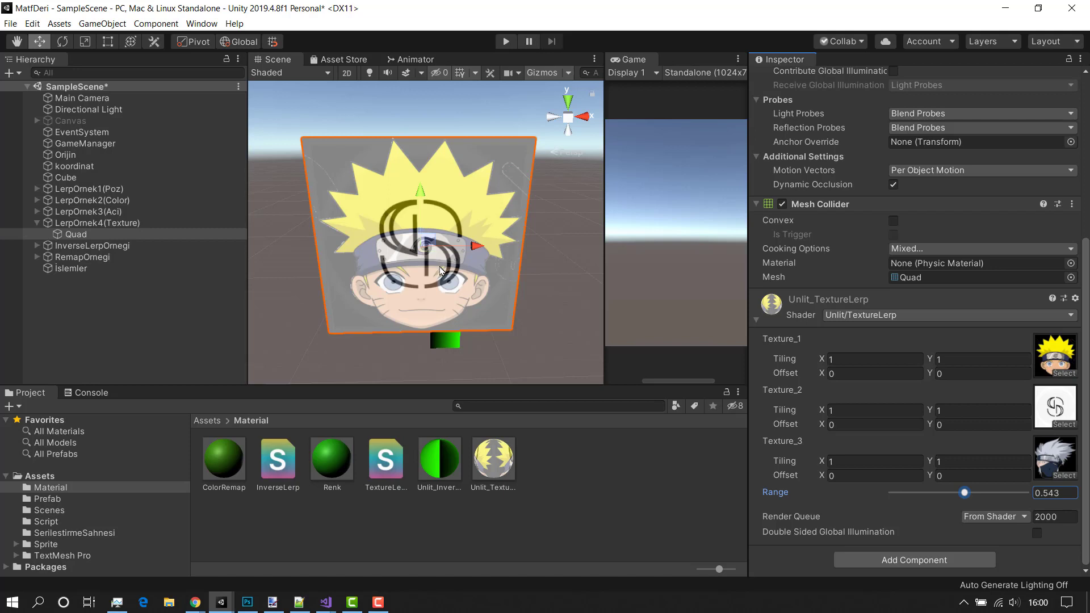
pyautogui.moveTo(964, 492); pyautogui.dragTo(809, 492)
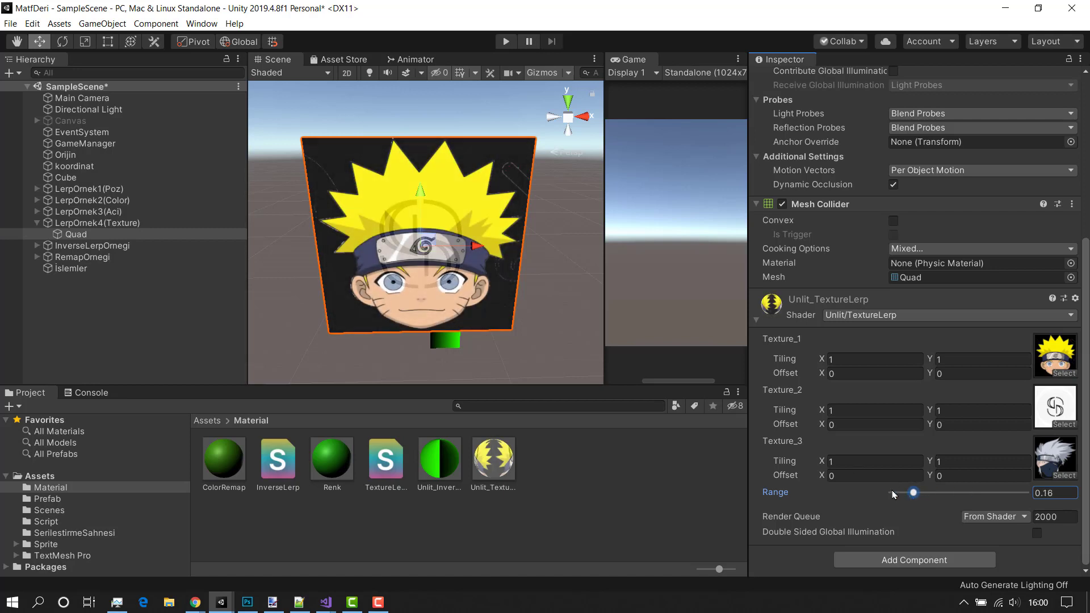
# Step: Drag the 'unnamed' zebra sprite into Texture_2 and test its blend over the Naruto image
pyautogui.click(1061, 426)
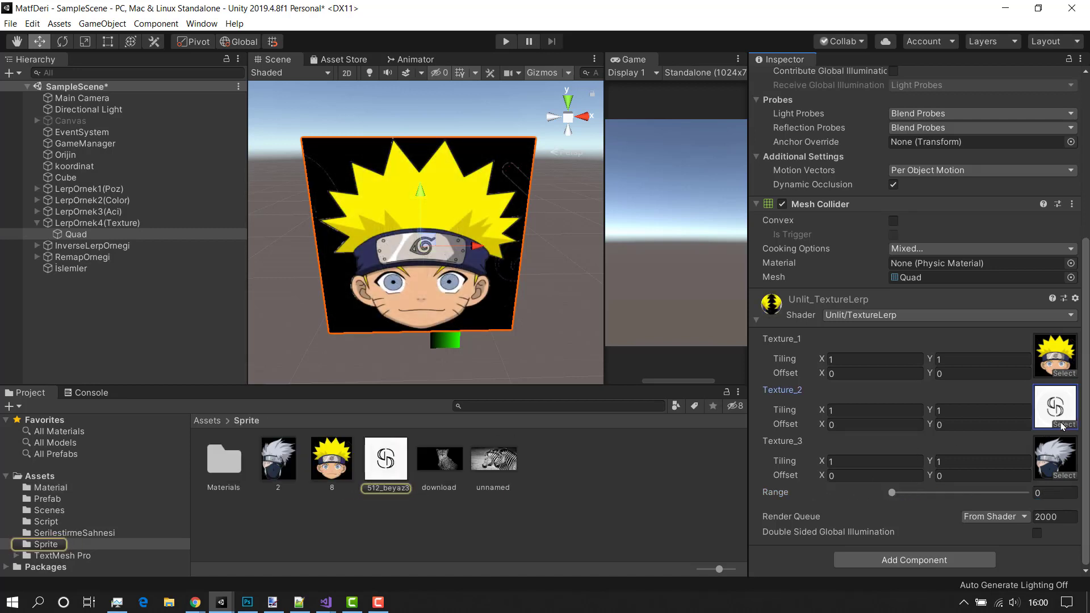
pyautogui.moveTo(492, 463); pyautogui.dragTo(1055, 406)
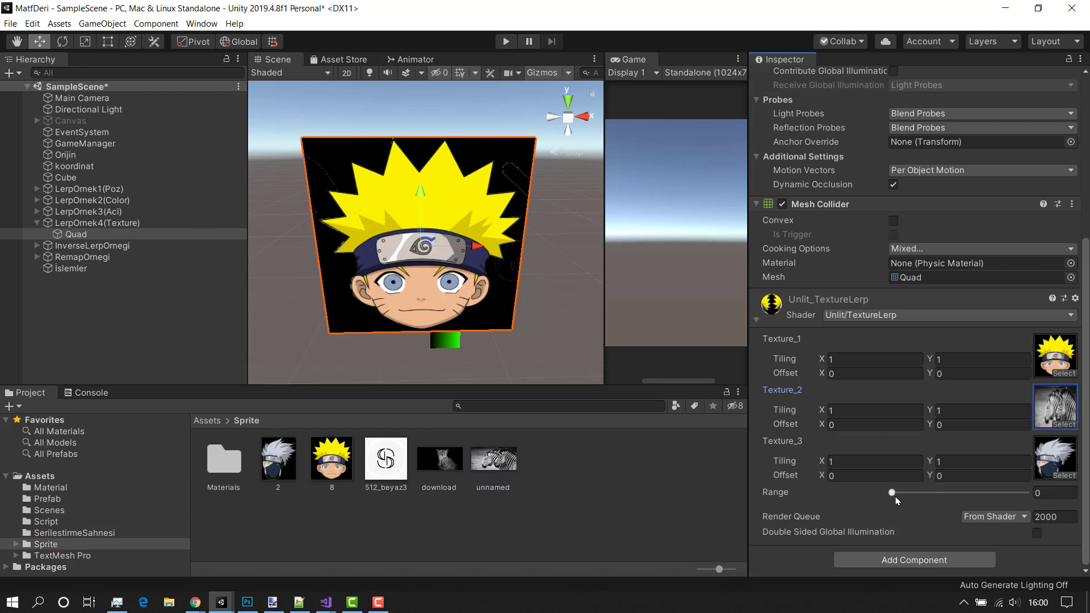
pyautogui.moveTo(892, 493)
pyautogui.mouseDown()
pyautogui.moveTo(1053, 496)
pyautogui.moveTo(811, 499)
pyautogui.mouseUp()
pyautogui.click(246, 603)
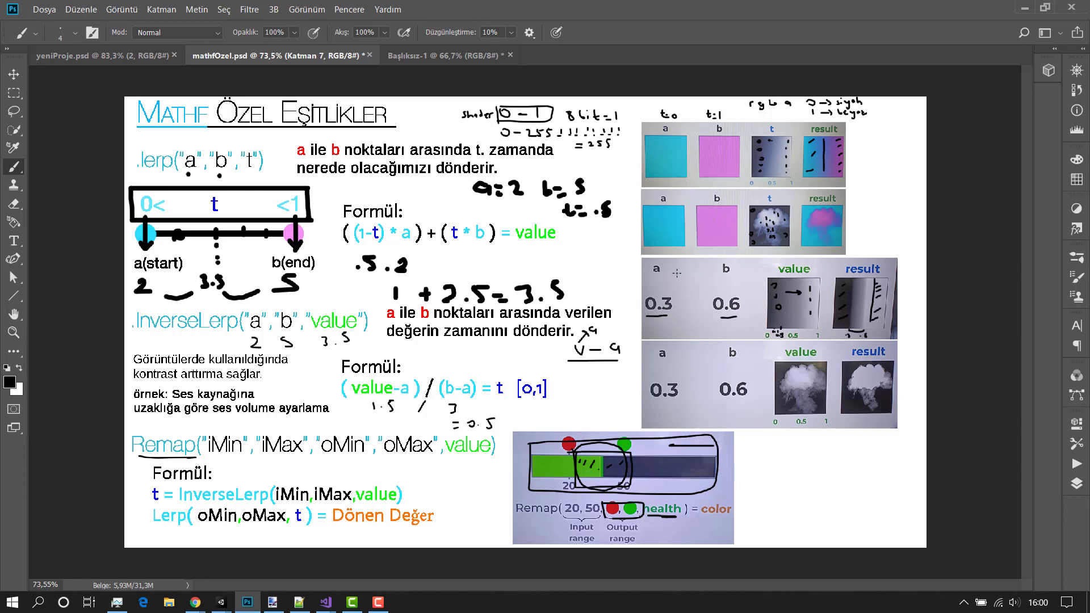
# Step: Change line 52 of TextureLerp.shader to lerp(col, col2, col3*_t) and save it
pyautogui.click(222, 602)
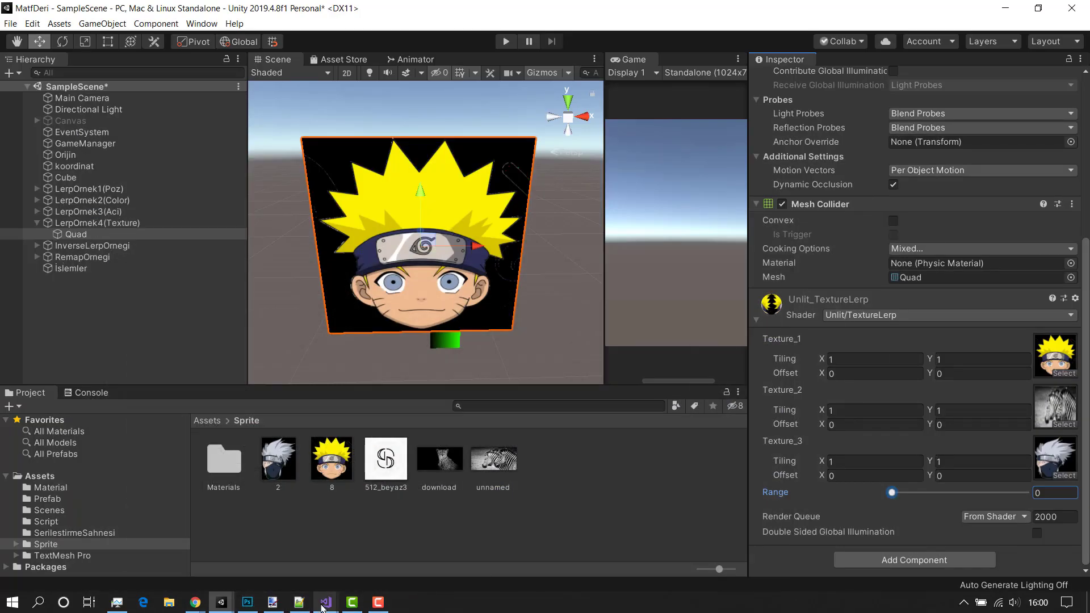
pyautogui.moveTo(325, 602)
pyautogui.click(381, 544)
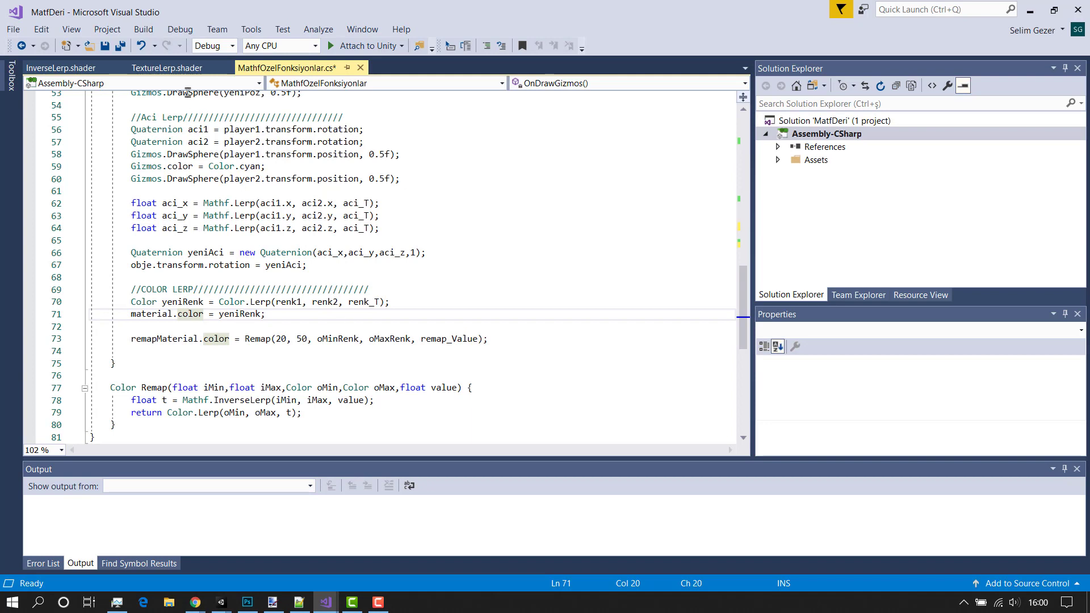
pyautogui.click(168, 68)
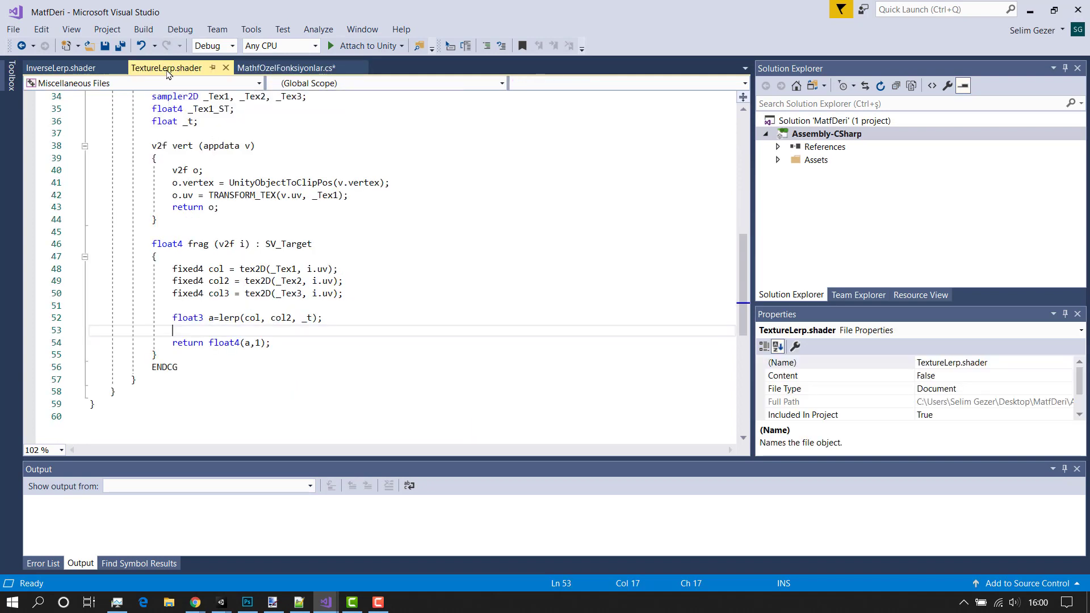
pyautogui.click(312, 317)
pyautogui.press('Left')
pyautogui.press('Left')
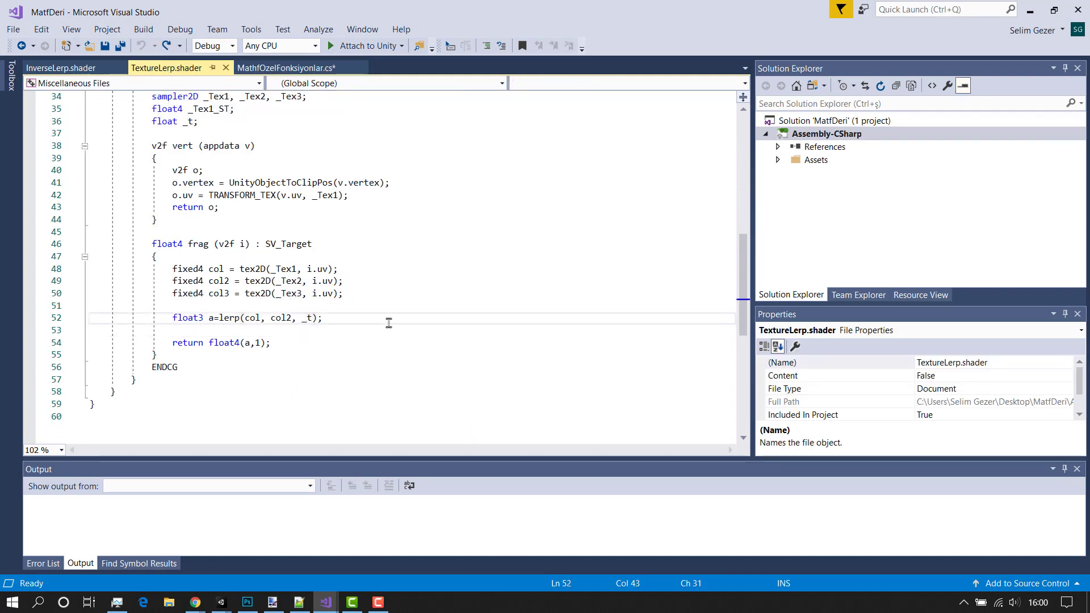
pyautogui.write('col*')
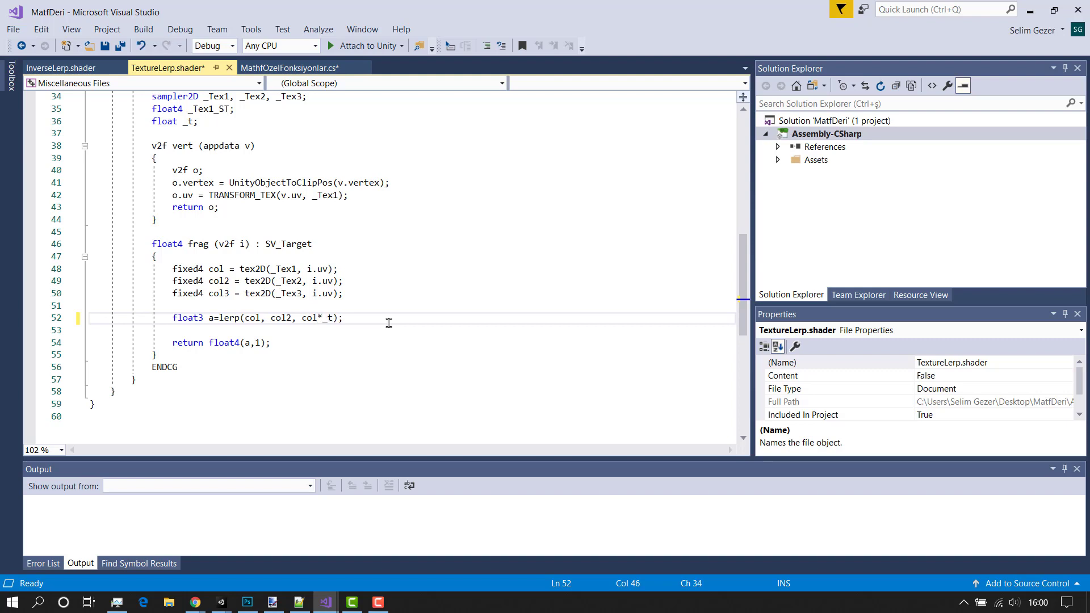
pyautogui.press('Left')
pyautogui.write('3')
pyautogui.hotkey('ctrl', 's')
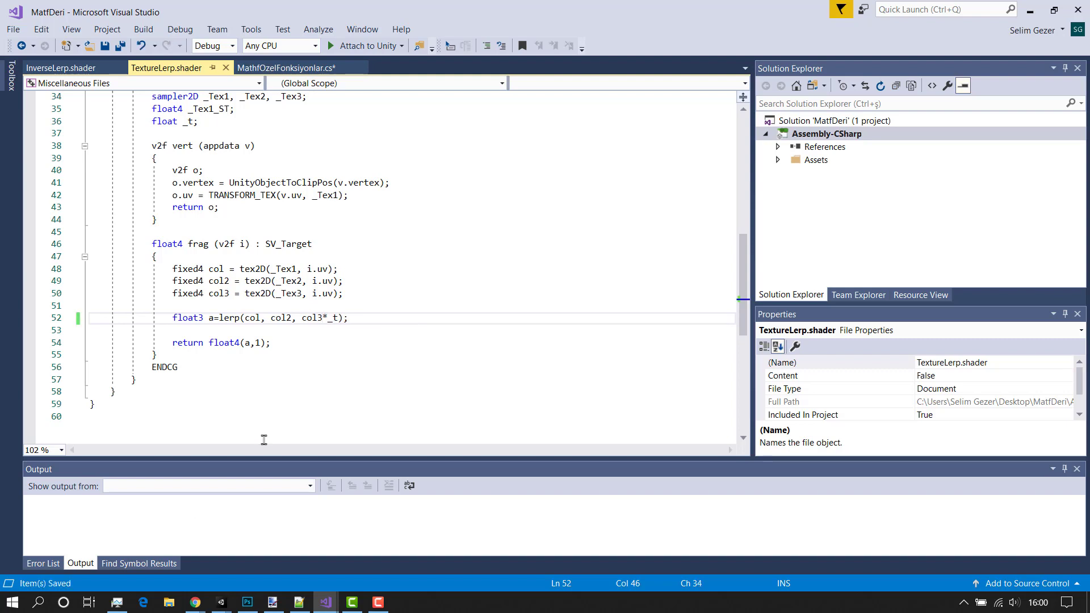
pyautogui.moveTo(238, 608)
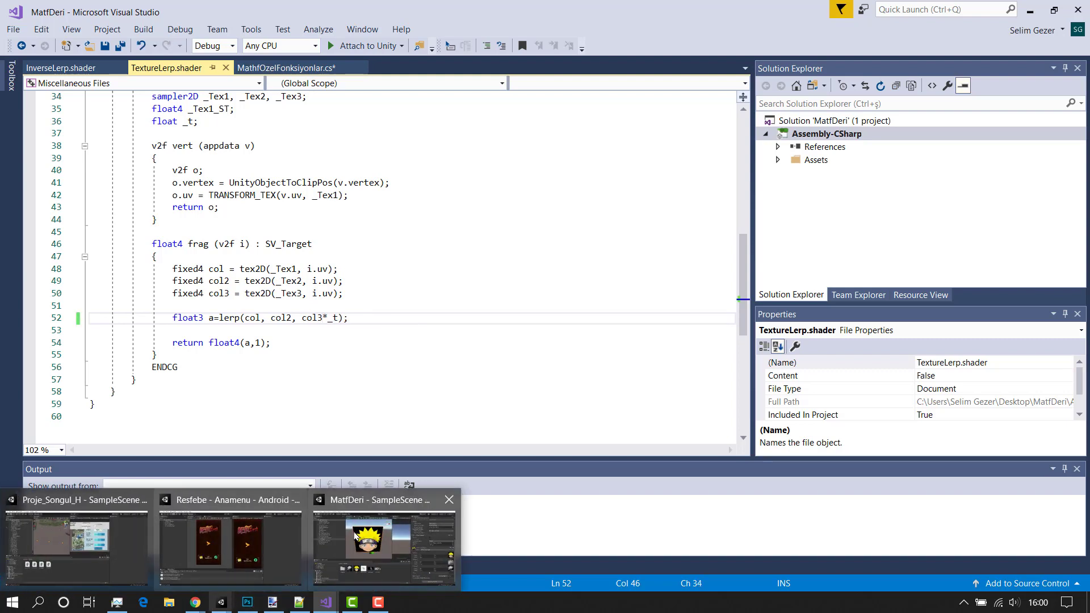
pyautogui.click(382, 504)
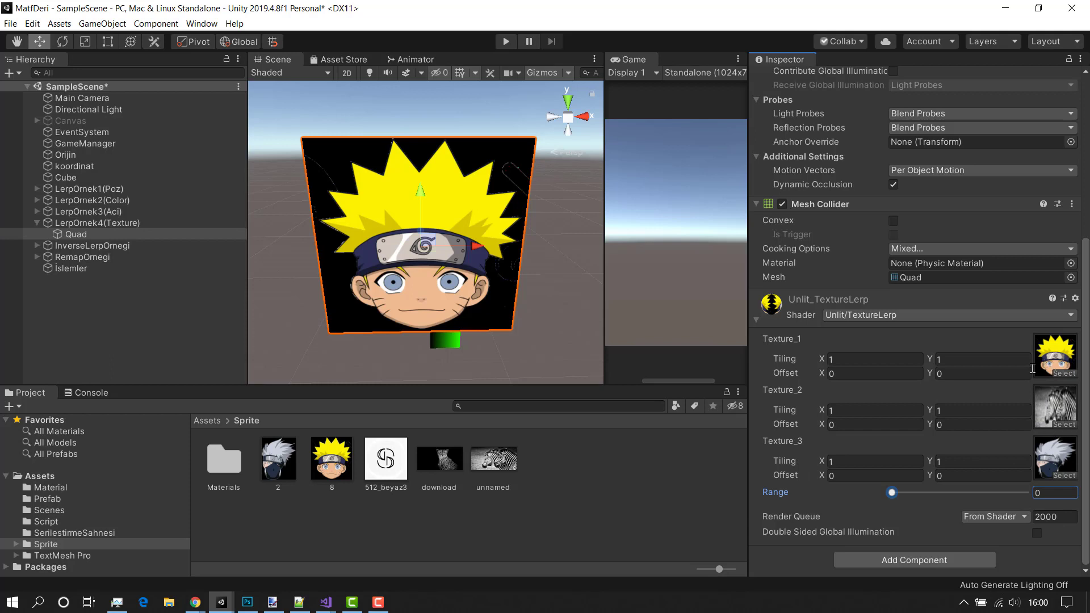
pyautogui.moveTo(897, 495); pyautogui.dragTo(947, 496)
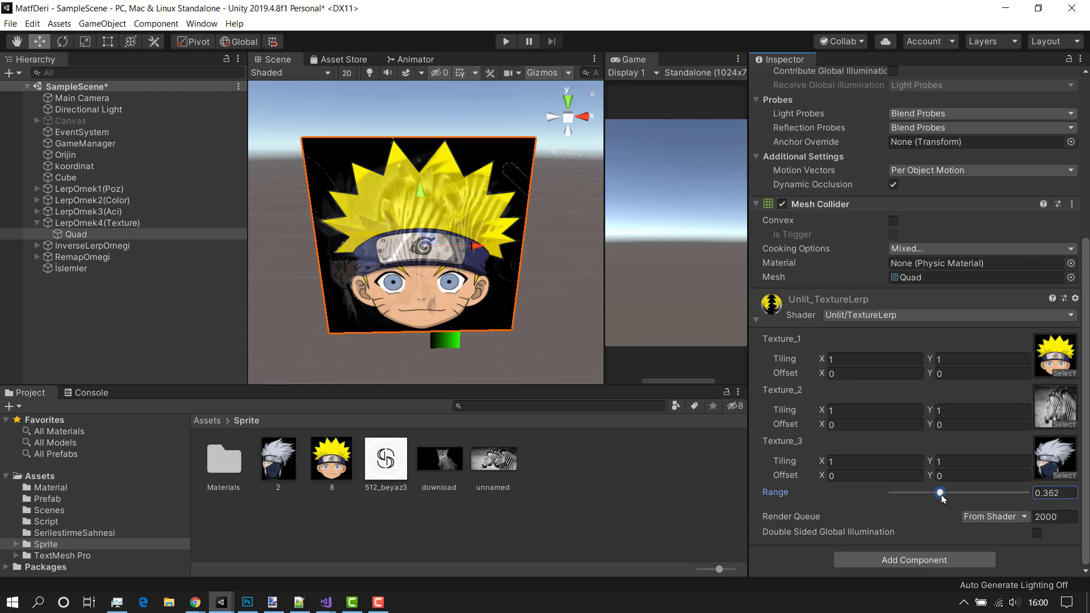
pyautogui.scroll(4, 322, 264)
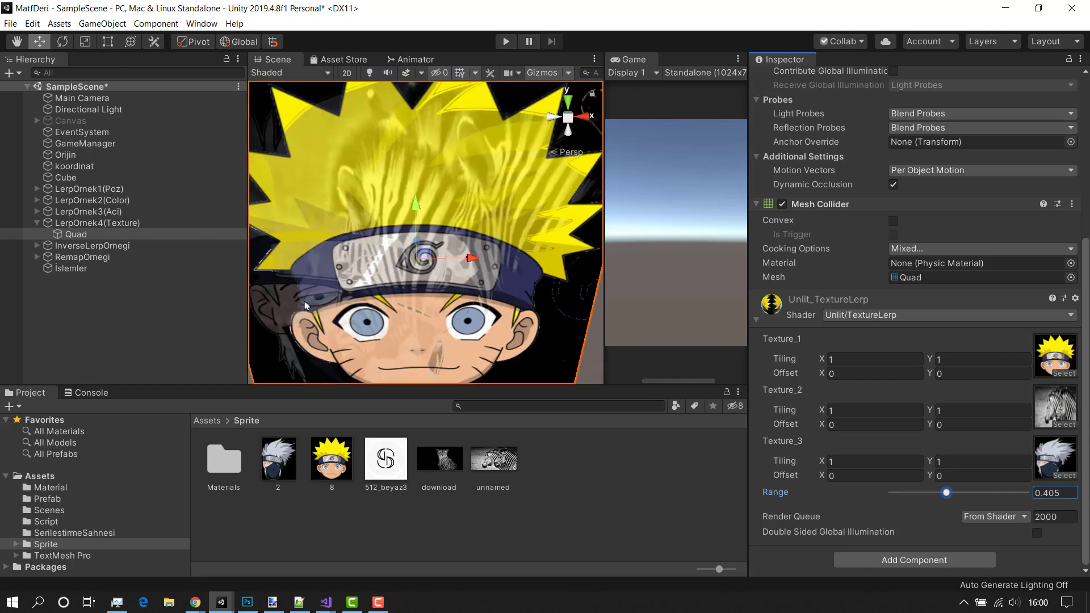
pyautogui.scroll(-4, 301, 289)
pyautogui.scroll(4, 301, 290)
pyautogui.scroll(-4, 407, 222)
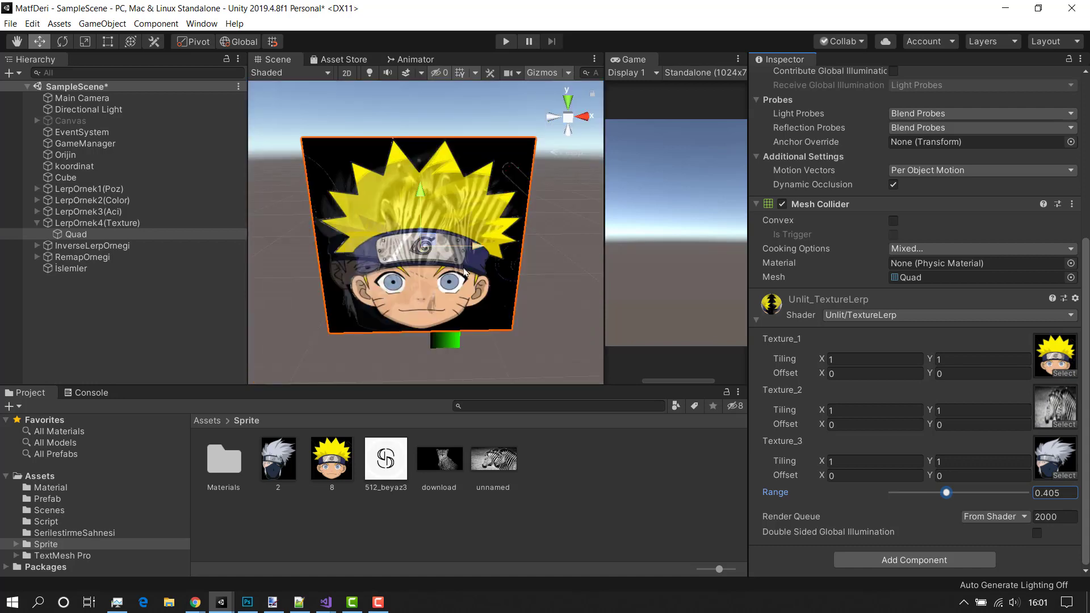
pyautogui.moveTo(945, 496)
pyautogui.mouseDown()
pyautogui.moveTo(1008, 499)
pyautogui.moveTo(950, 492)
pyautogui.mouseUp()
pyautogui.moveTo(945, 493)
pyautogui.mouseDown()
pyautogui.moveTo(963, 493)
pyautogui.moveTo(316, 209)
pyautogui.mouseUp()
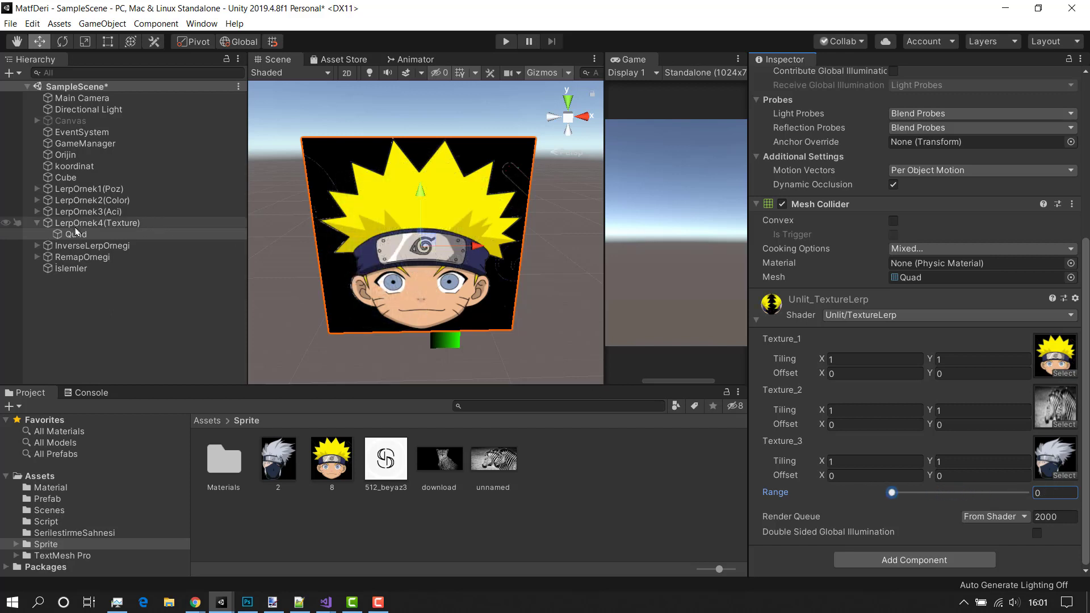
# Step: Collapse LerpOrnek4(Texture), frame InverseLerpOrnegi, and select its green Quad to view the material
pyautogui.click(86, 222)
pyautogui.click(37, 223)
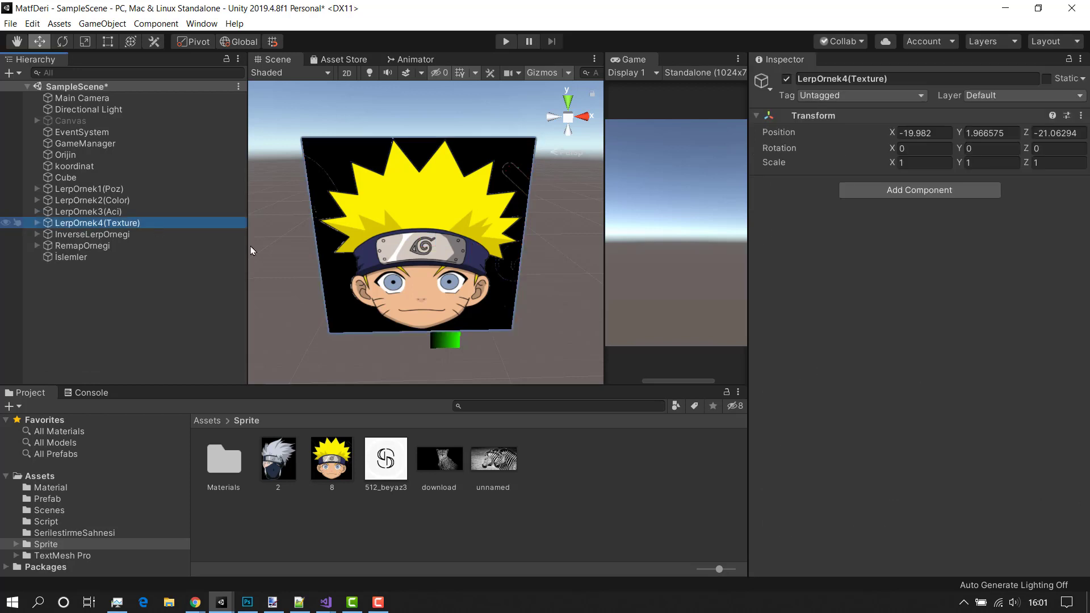
pyautogui.scroll(-4, 301, 258)
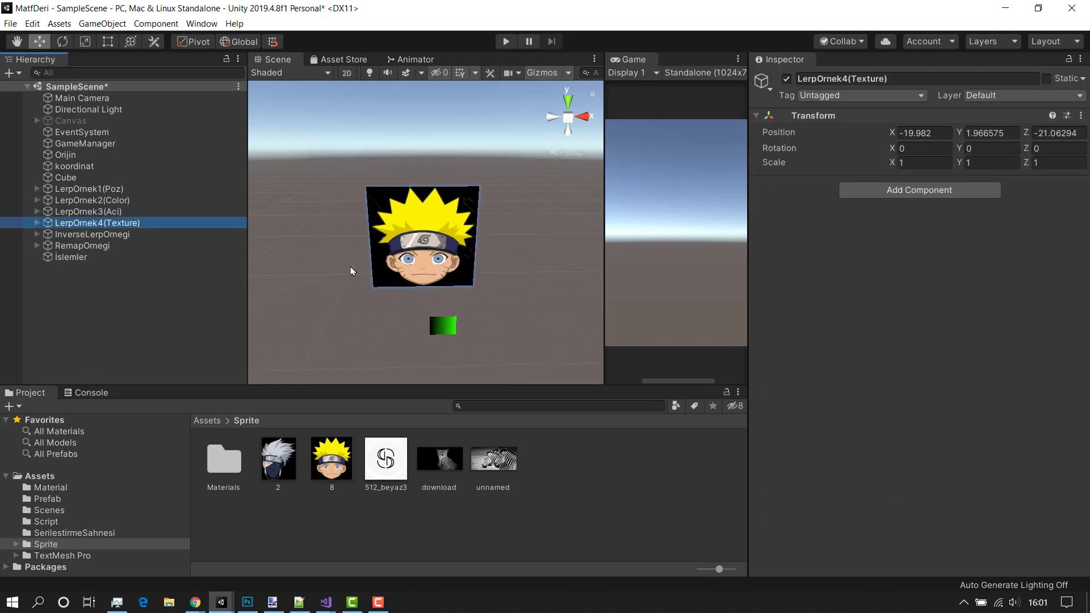
pyautogui.click(156, 234)
pyautogui.doubleClick(105, 235)
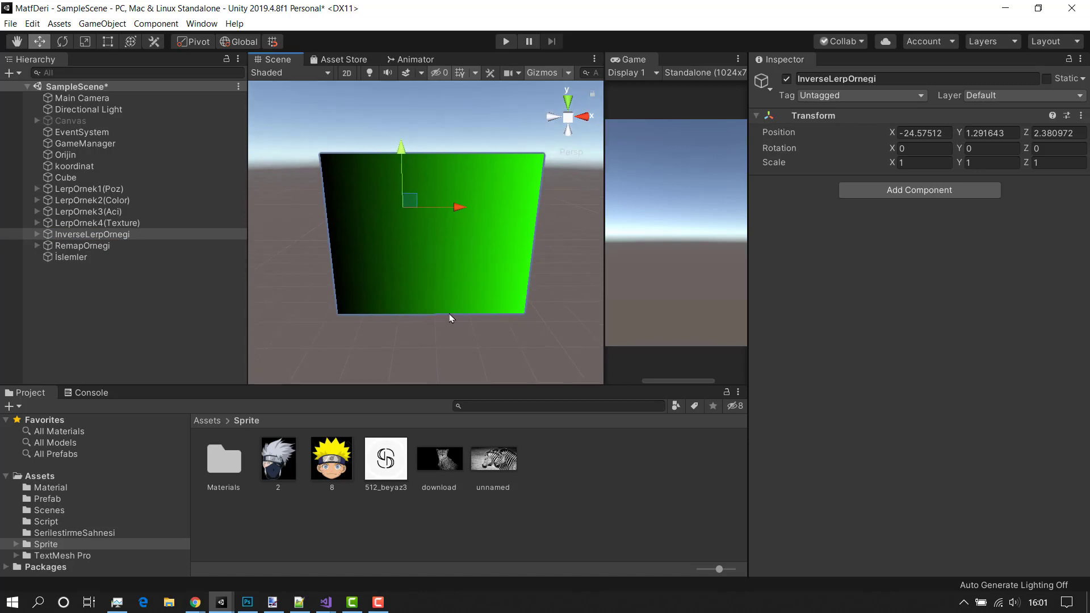
pyautogui.keyDown('alt'); pyautogui.moveTo(453, 319); pyautogui.dragTo(448, 311); pyautogui.keyUp('alt')
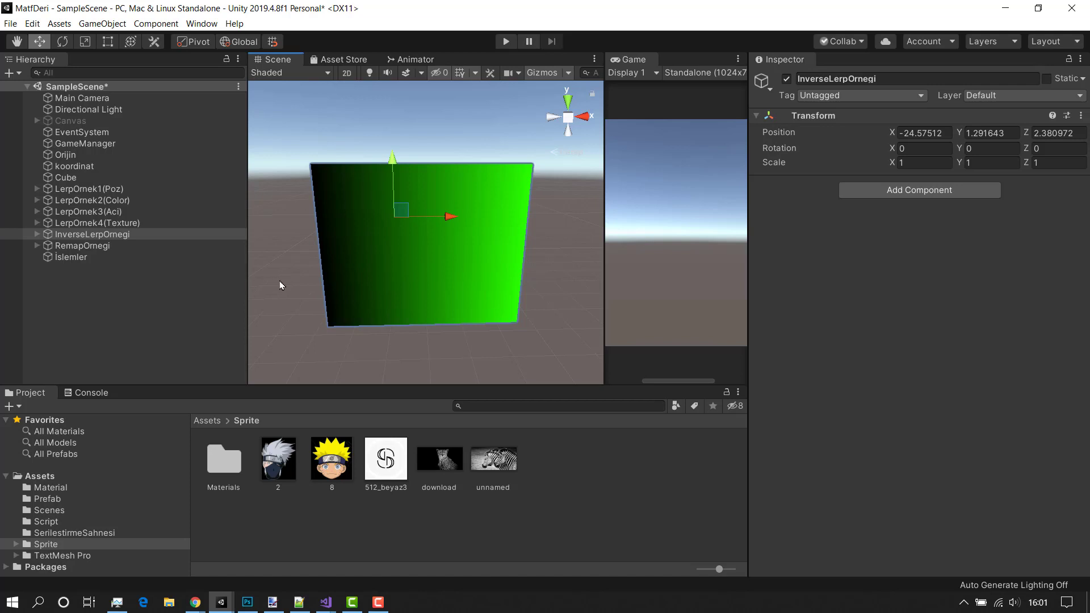
pyautogui.click(155, 260)
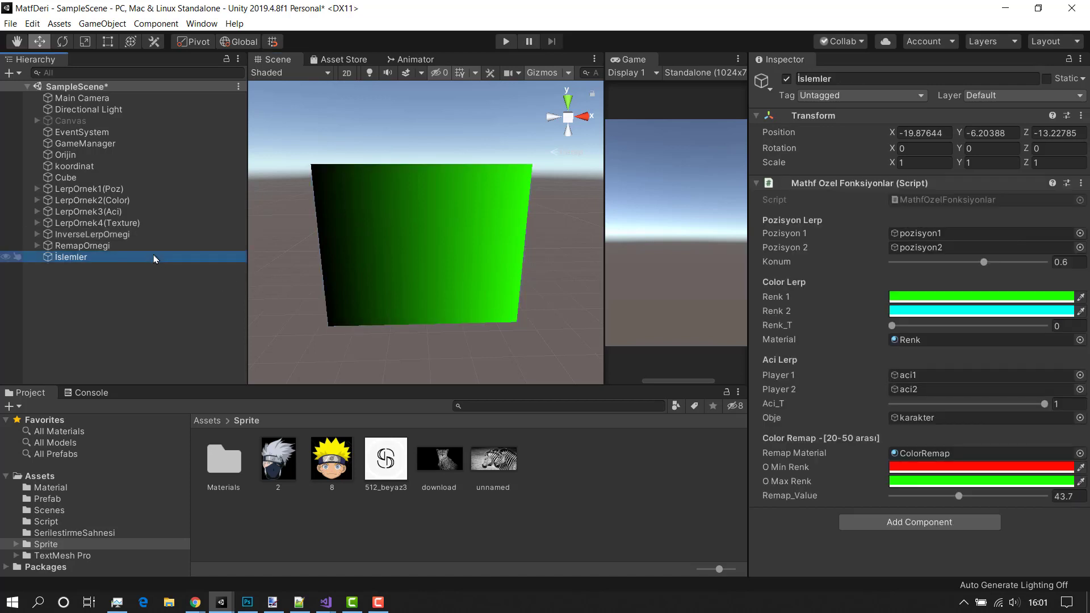
pyautogui.click(328, 242)
pyautogui.scroll(-10, 849, 460)
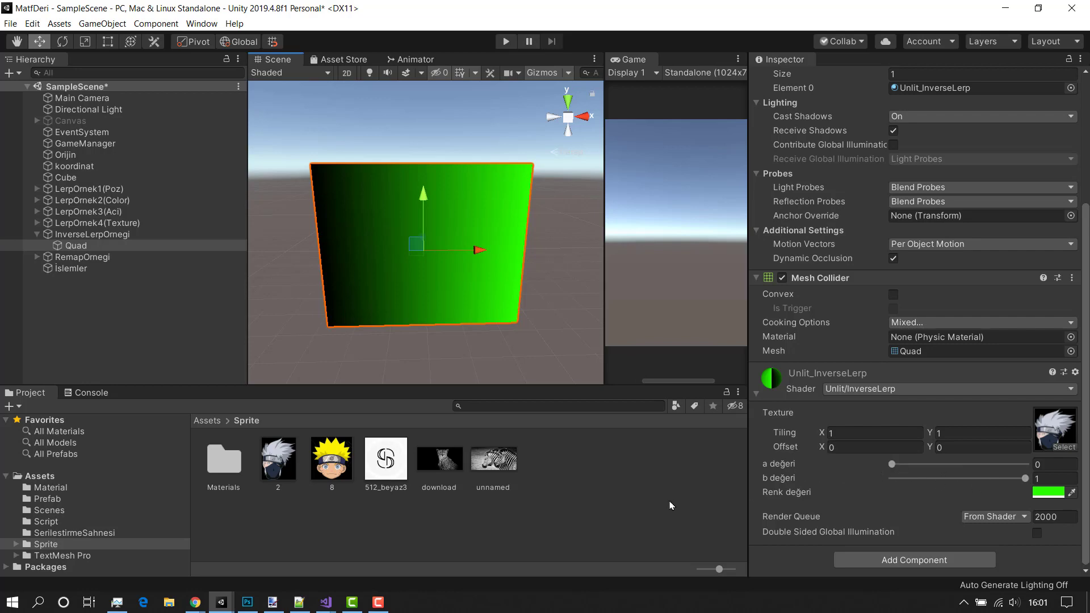
# Step: After checking the Photoshop notes, set the quad's Renk değeri to bright green 34FF00
pyautogui.click(247, 602)
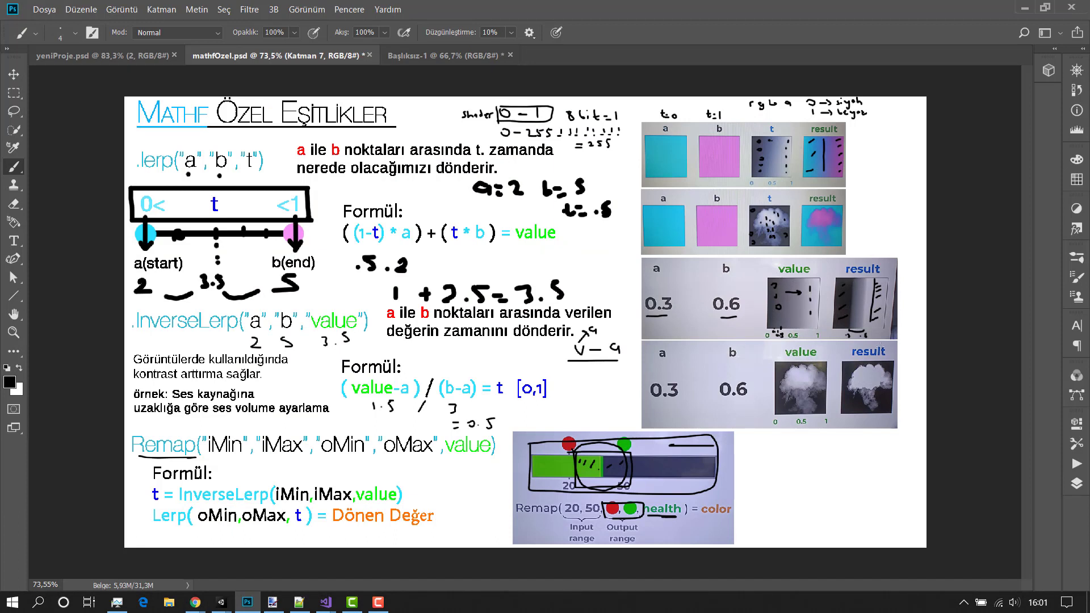
pyautogui.moveTo(221, 600)
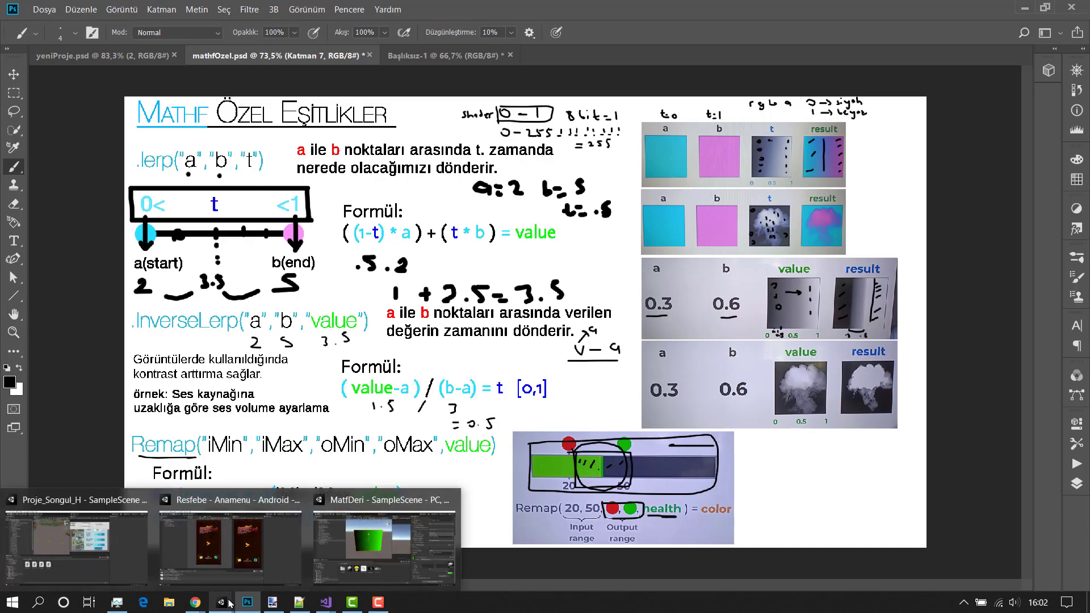
pyautogui.click(383, 539)
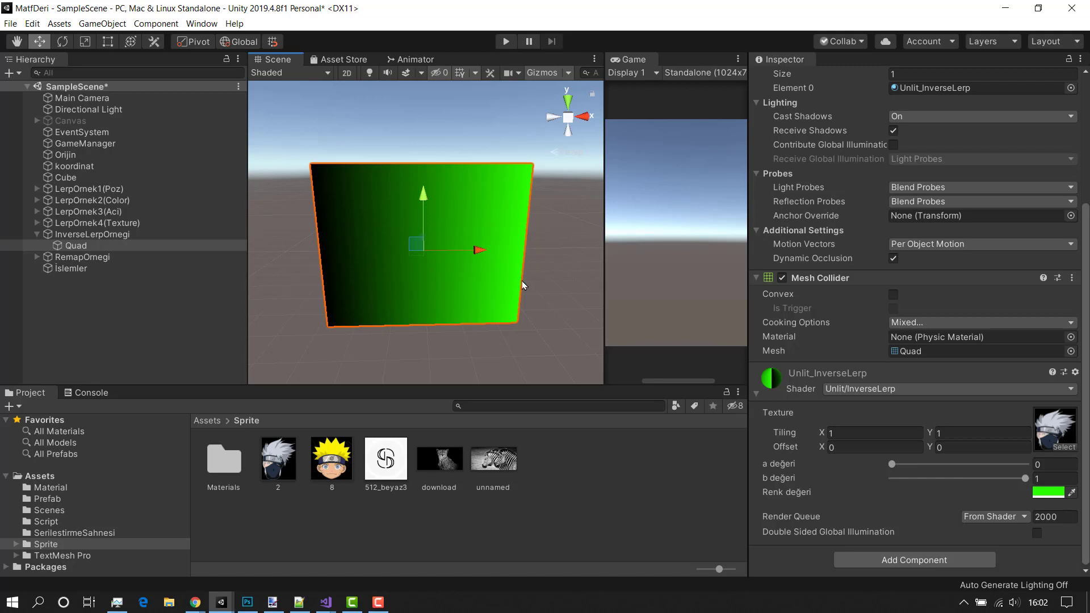
pyautogui.click(1048, 491)
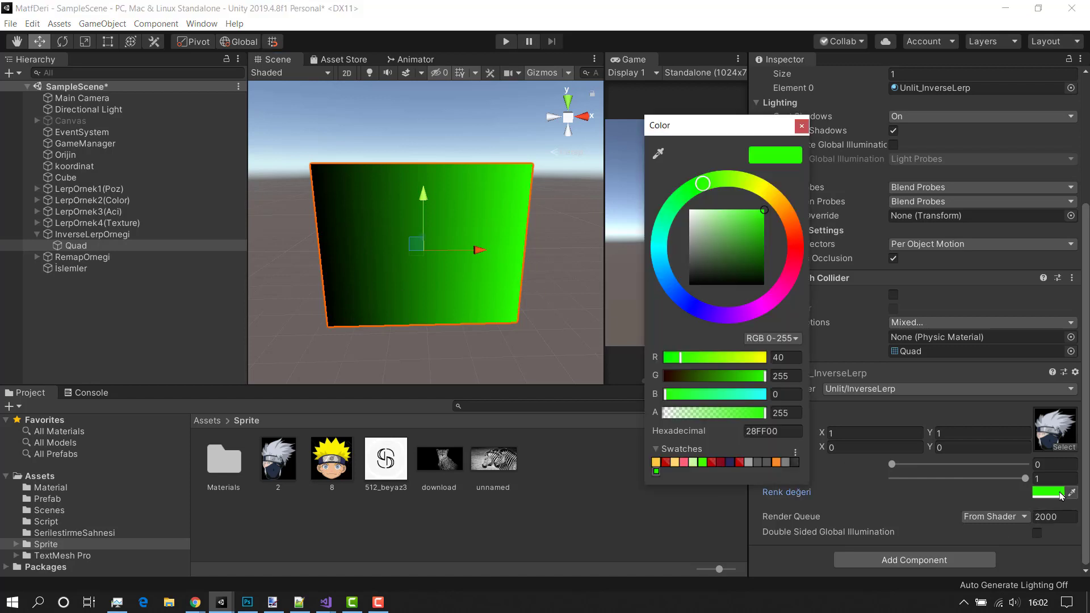
pyautogui.click(751, 226)
pyautogui.moveTo(752, 241)
pyautogui.mouseDown()
pyautogui.moveTo(764, 209)
pyautogui.moveTo(707, 183)
pyautogui.mouseUp()
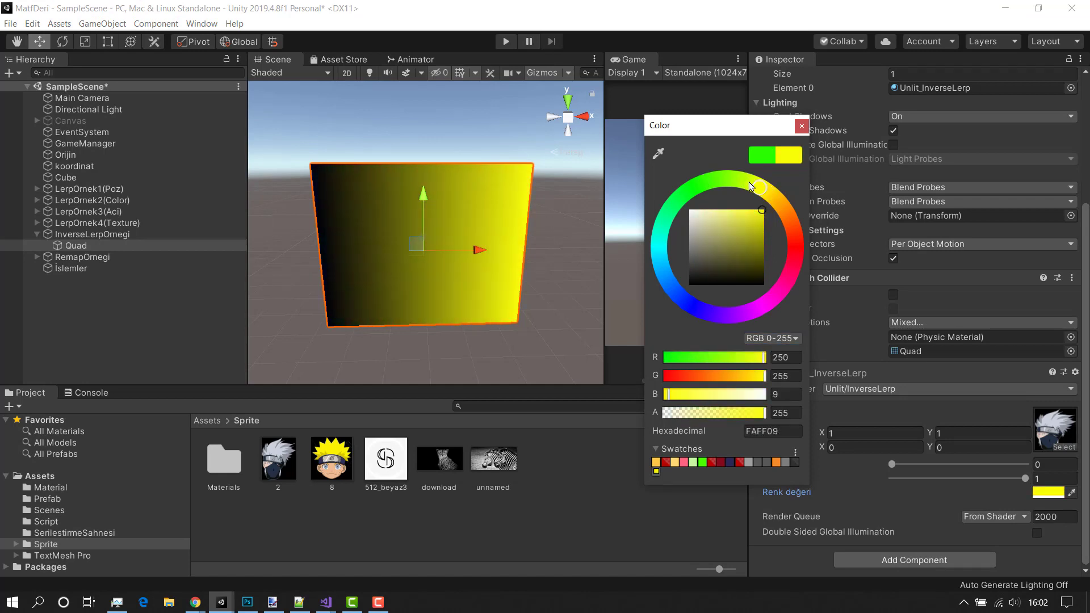
pyautogui.click(801, 125)
# Step: Zoom in on the cloud 't' colour-blend image in the Photoshop Lerp notes, then return to Unity
pyautogui.click(250, 597)
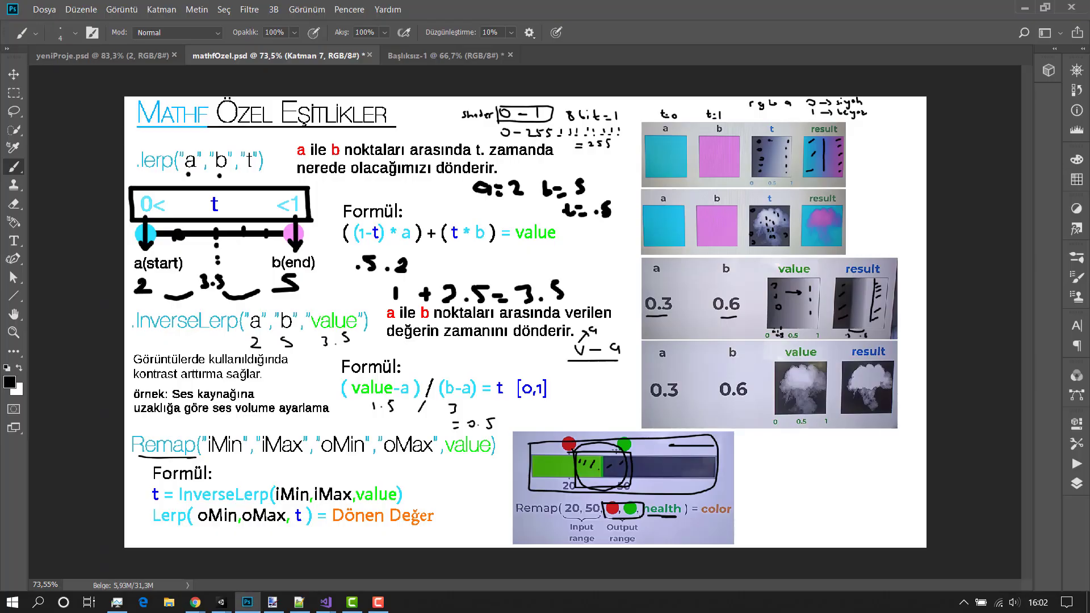
pyautogui.keyDown('alt'); pyautogui.scroll(3, 773, 216); pyautogui.keyUp('alt')
pyautogui.keyDown('alt'); pyautogui.scroll(3, 773, 216); pyautogui.keyUp('alt')
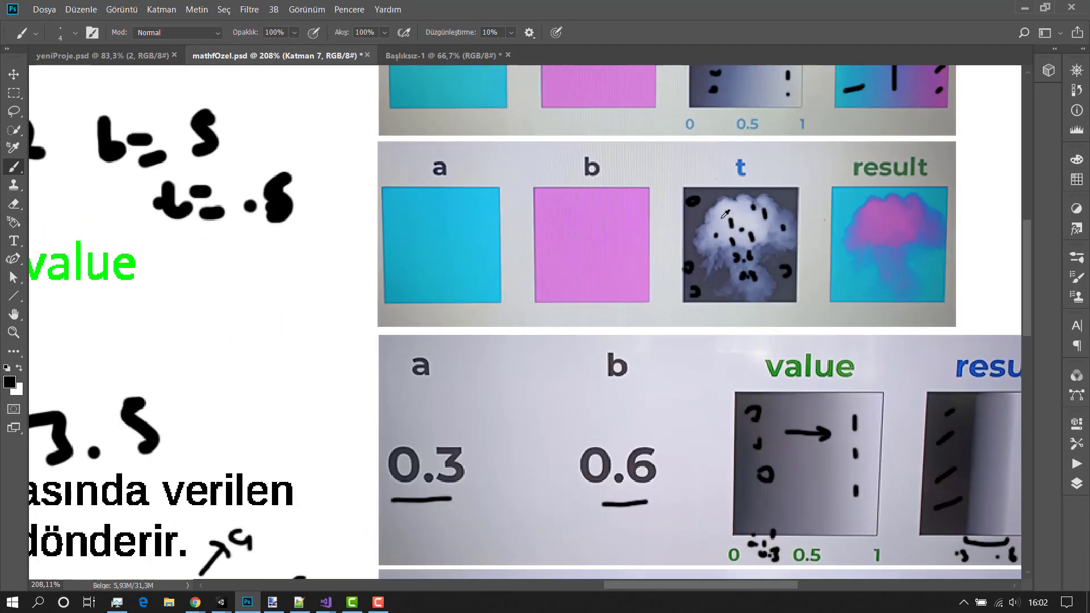
pyautogui.keyDown('alt'); pyautogui.scroll(3, 773, 216); pyautogui.keyUp('alt')
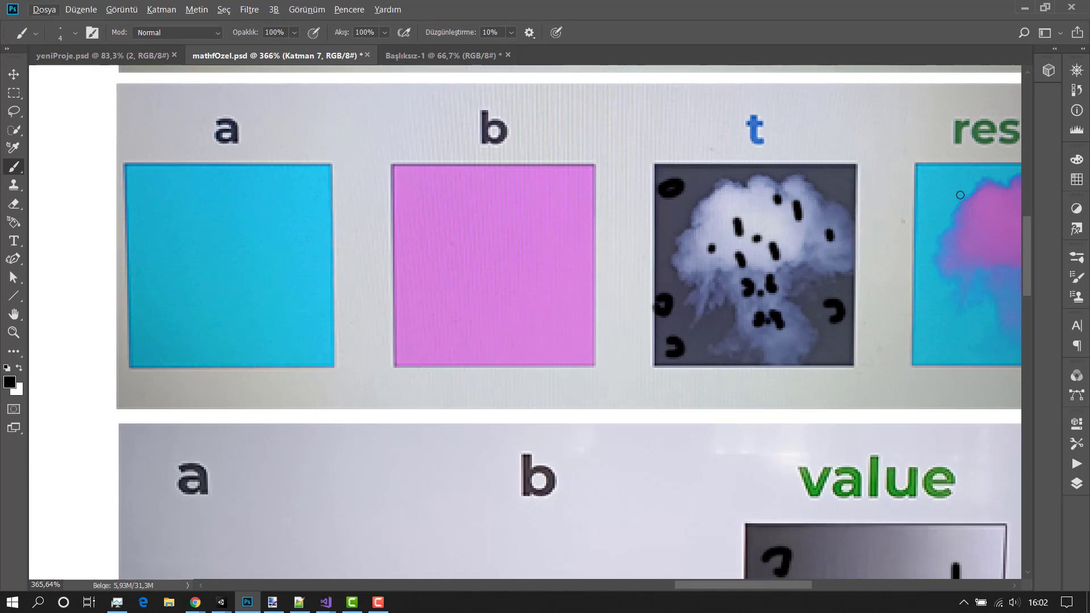
pyautogui.keyDown('alt'); pyautogui.scroll(-3, 740, 285); pyautogui.keyUp('alt')
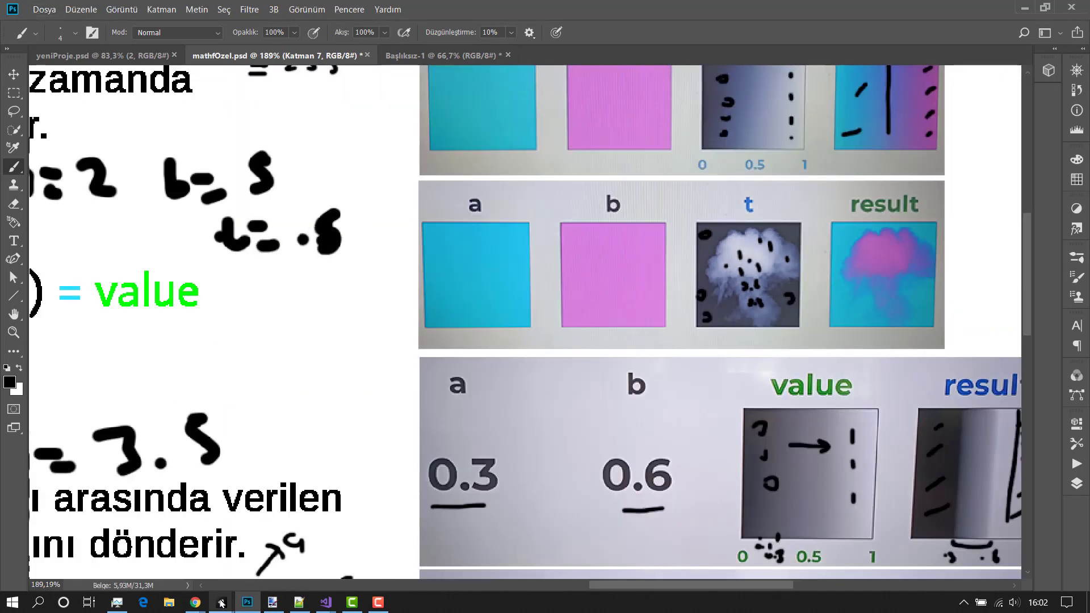
pyautogui.moveTo(221, 601)
pyautogui.click(386, 537)
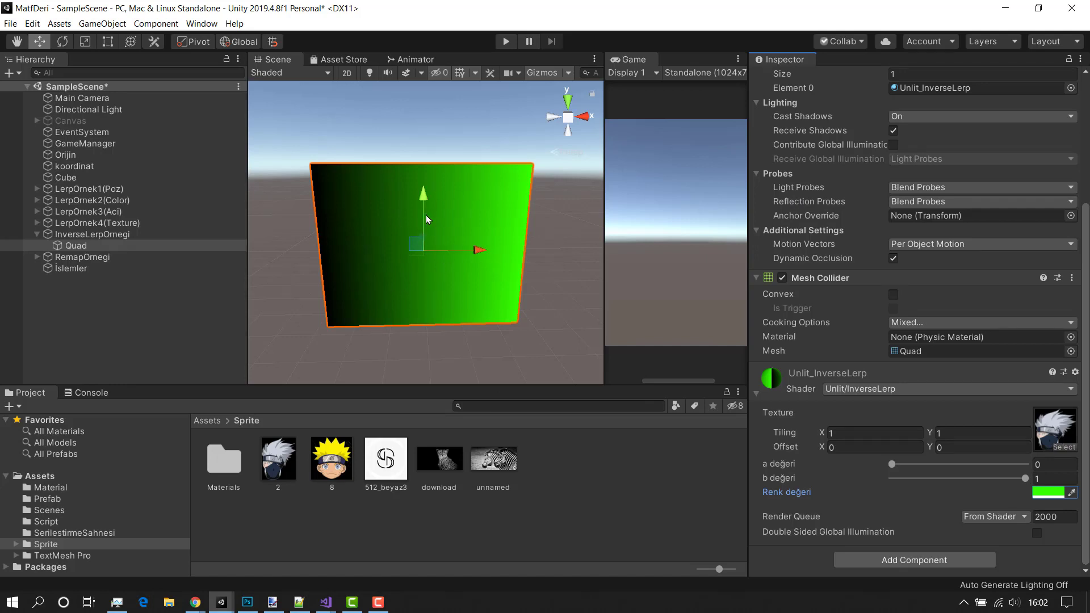
# Step: Raise the InverseLerp material's a değeri to 0.606, turning most of the quad black
pyautogui.keyDown('alt'); pyautogui.moveTo(426, 219); pyautogui.dragTo(379, 212, button='right'); pyautogui.keyUp('alt')
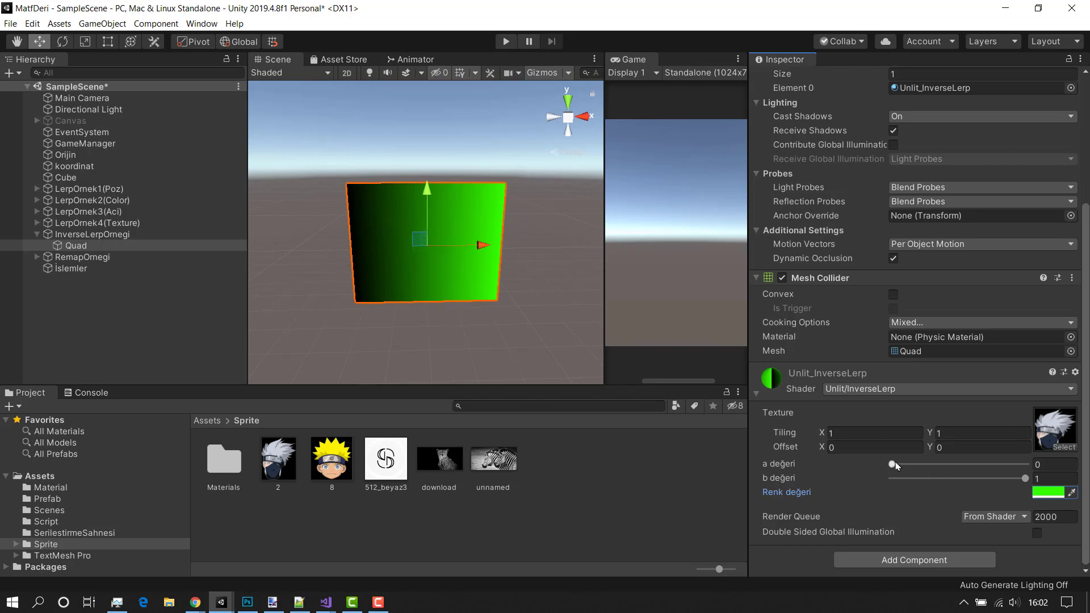
pyautogui.moveTo(897, 464); pyautogui.dragTo(977, 467)
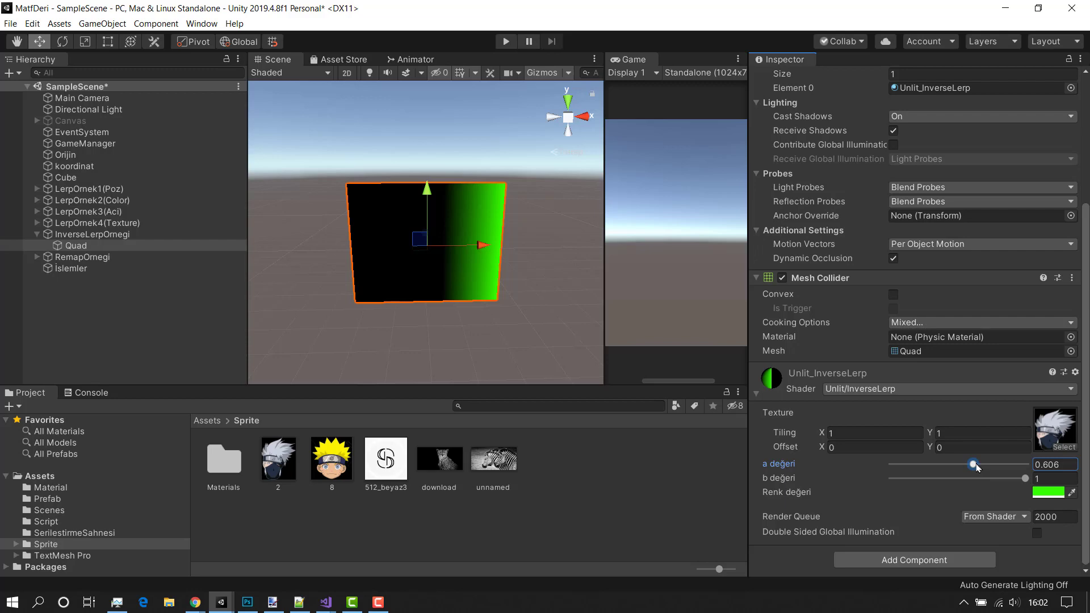
pyautogui.moveTo(247, 601)
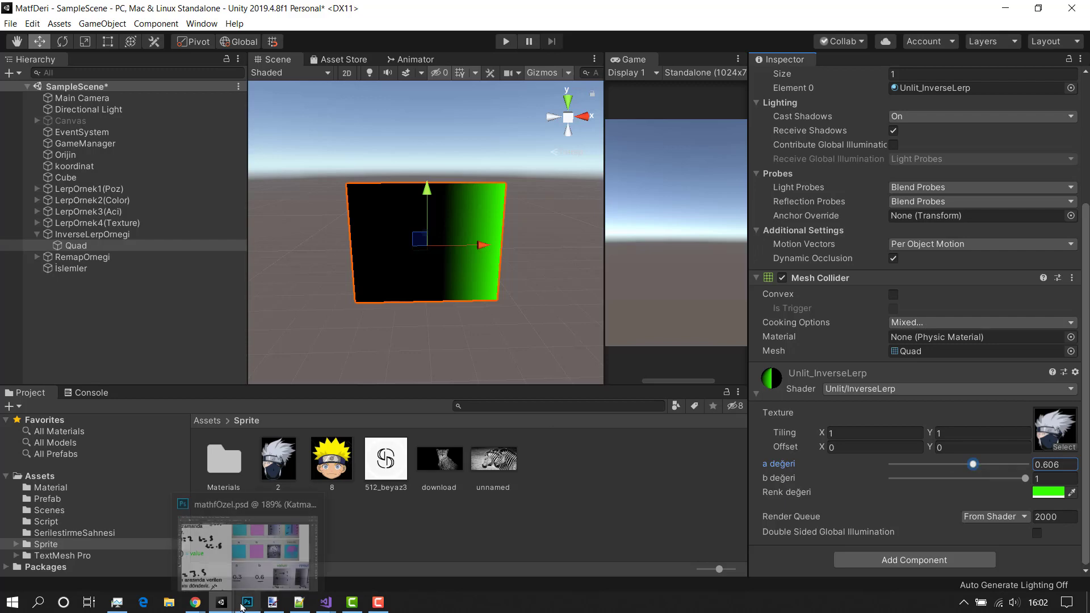
pyautogui.click(290, 565)
# Step: Fit the whole mathfOzel notes in the window and look over the InverseLerp value graph
pyautogui.keyDown('alt'); pyautogui.scroll(-3, 221, 373); pyautogui.keyUp('alt')
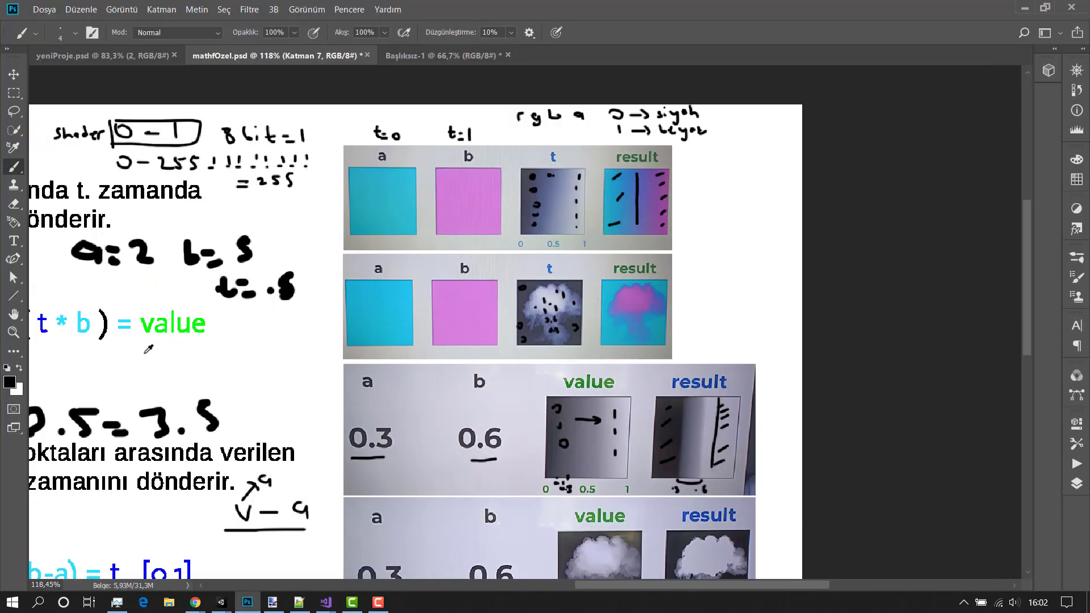
pyautogui.keyDown('alt'); pyautogui.scroll(3, 449, 439); pyautogui.keyUp('alt')
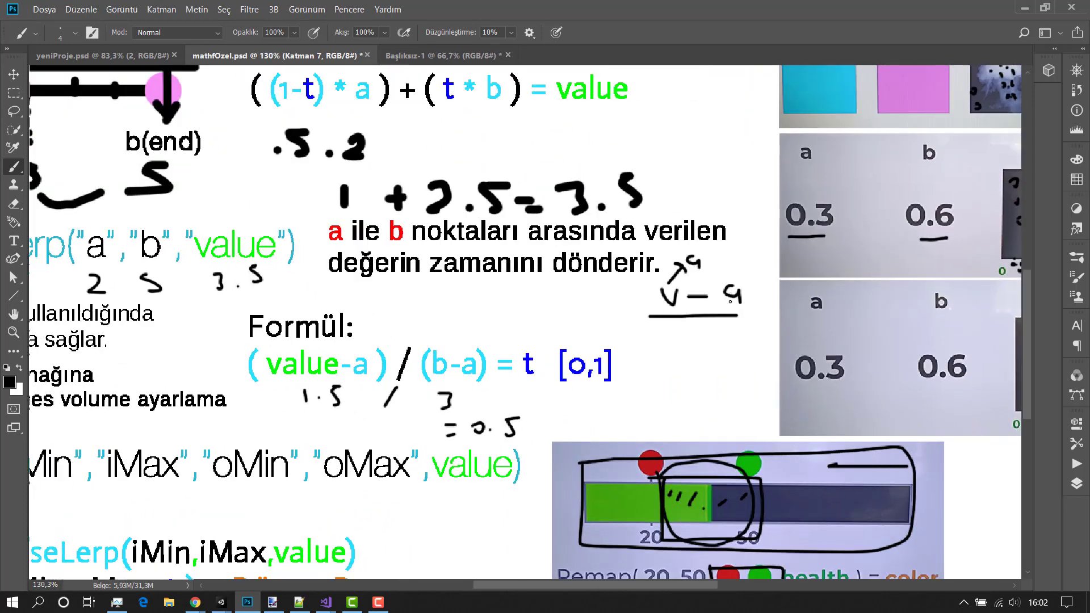
pyautogui.hotkey('ctrl', '0')
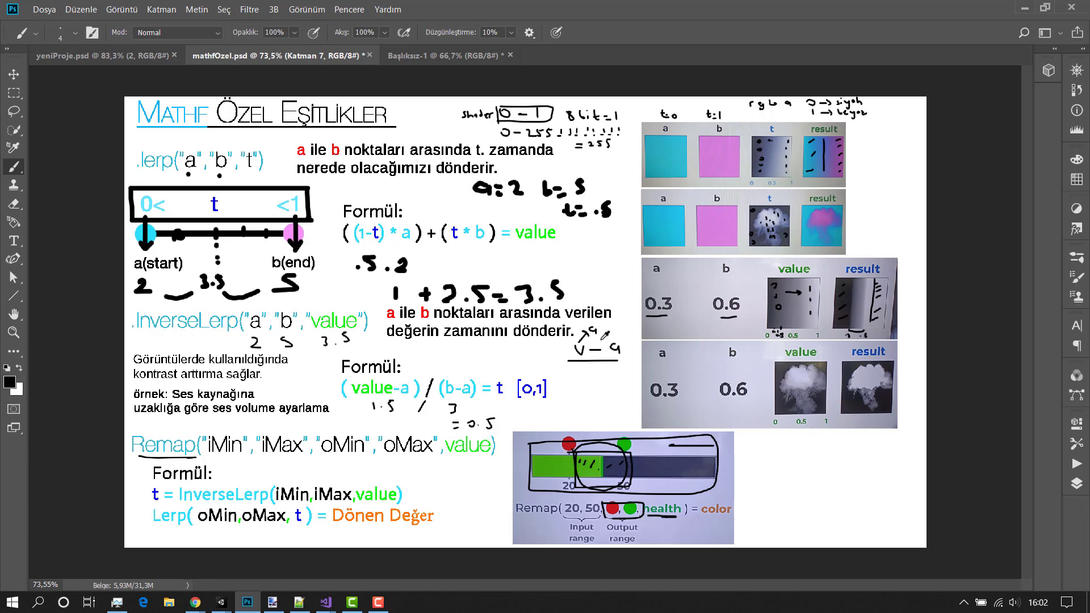
pyautogui.keyDown('alt'); pyautogui.scroll(5, 548, 367); pyautogui.keyUp('alt')
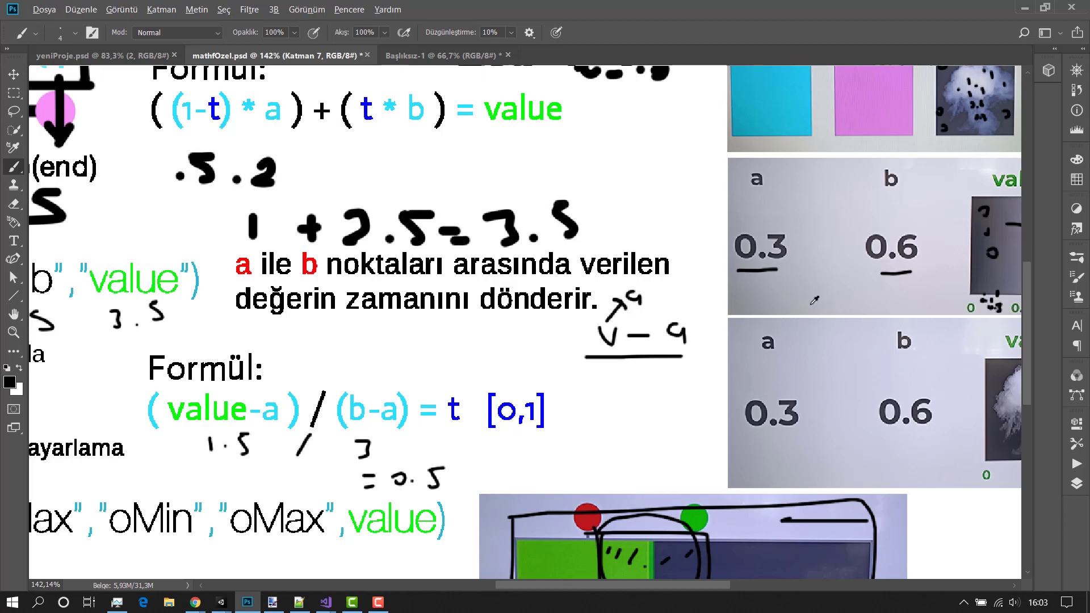
pyautogui.keyDown('alt'); pyautogui.scroll(-2, 814, 301); pyautogui.keyUp('alt')
pyautogui.keyDown('alt'); pyautogui.scroll(-1, 814, 300); pyautogui.keyUp('alt')
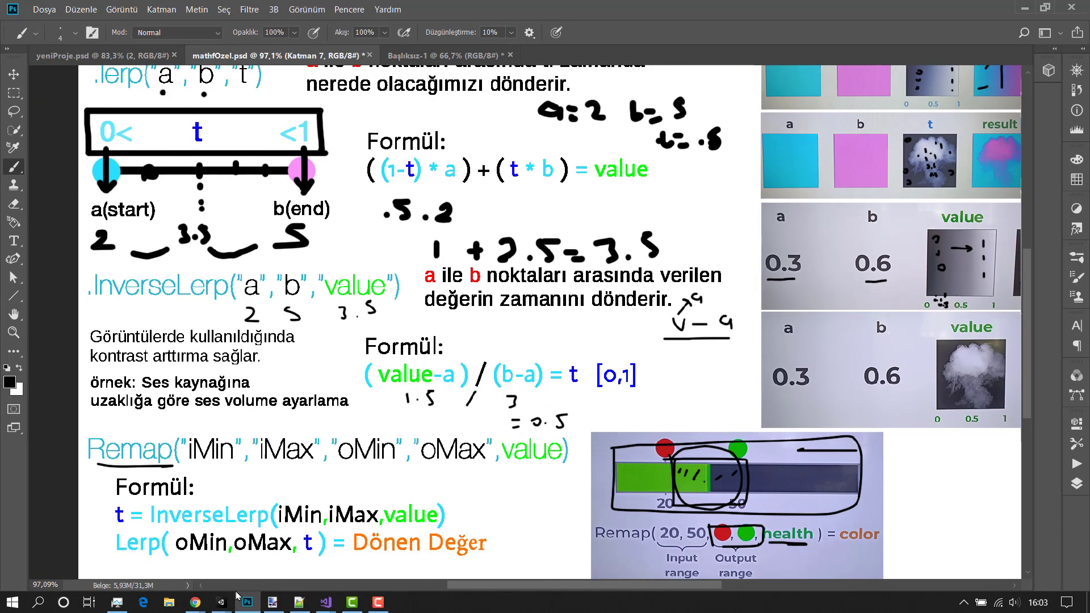
pyautogui.moveTo(227, 602)
pyautogui.click(373, 559)
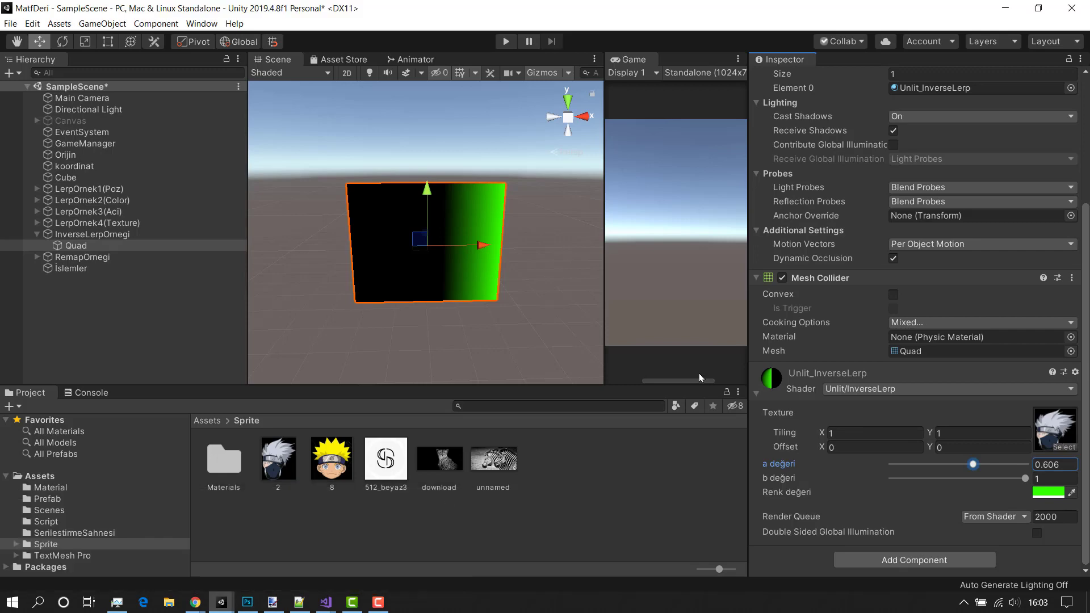
# Step: Paint a vertical line and three short horizontal marks inside the value graph
pyautogui.click(253, 600)
pyautogui.keyDown('alt'); pyautogui.scroll(2, 929, 324); pyautogui.keyUp('alt')
pyautogui.keyDown('alt'); pyautogui.scroll(3, 959, 305); pyautogui.keyUp('alt')
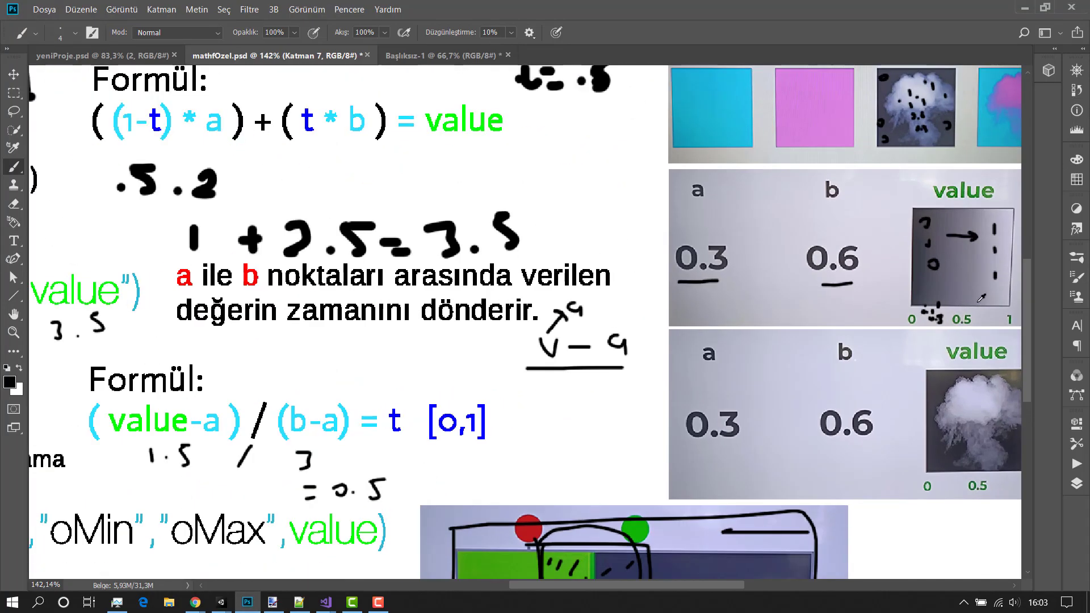
pyautogui.keyDown('alt'); pyautogui.scroll(2, 966, 309); pyautogui.keyUp('alt')
pyautogui.moveTo(972, 308); pyautogui.dragTo(976, 159)
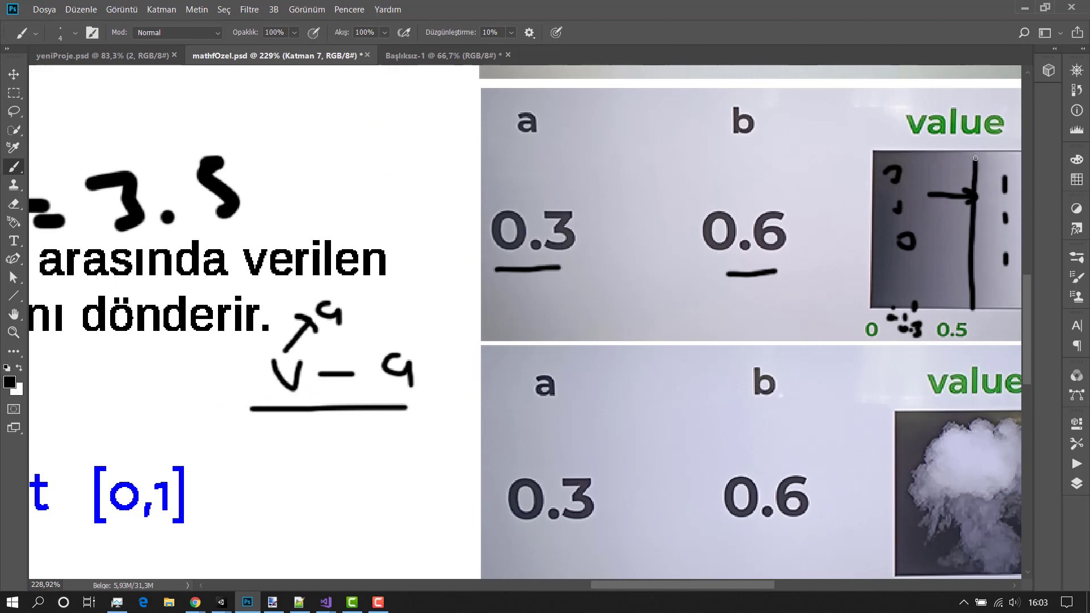
pyautogui.moveTo(956, 281)
pyautogui.mouseDown()
pyautogui.moveTo(919, 280)
pyautogui.moveTo(915, 254)
pyautogui.mouseUp()
pyautogui.moveTo(955, 210); pyautogui.dragTo(919, 210)
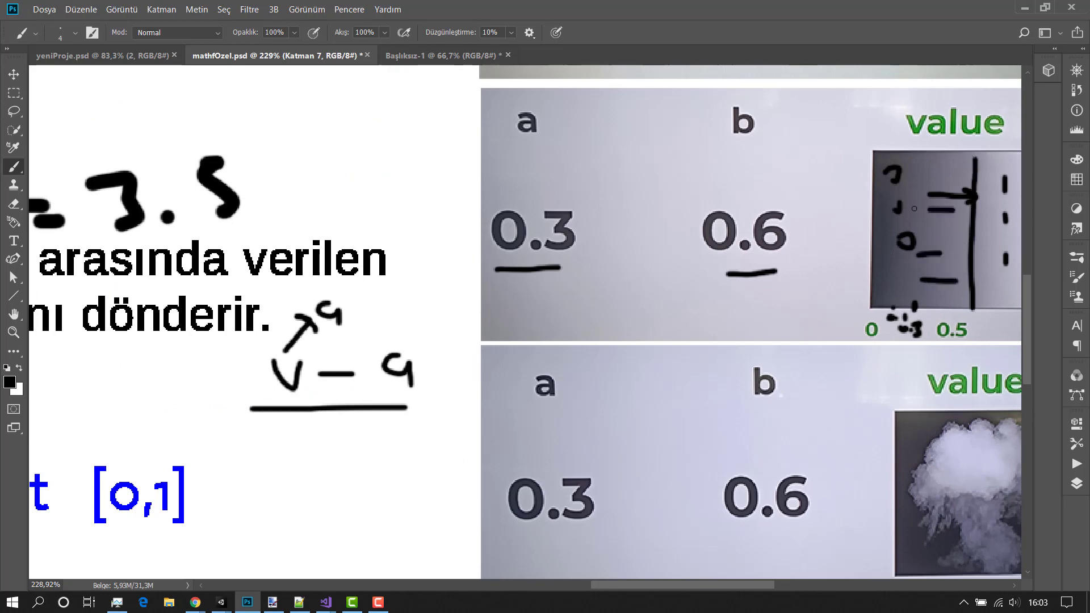
pyautogui.moveTo(952, 168); pyautogui.dragTo(919, 168)
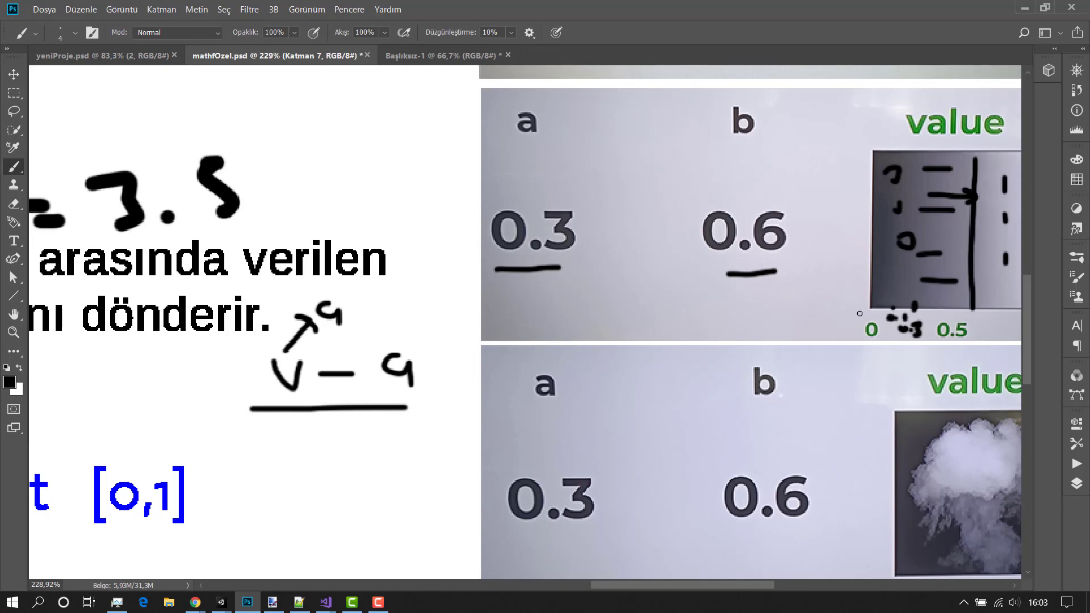
# Step: Handwrite '0.5 - 0.6' below the graph, then go back to Unity
pyautogui.keyDown('alt'); pyautogui.scroll(-1, 719, 324); pyautogui.keyUp('alt')
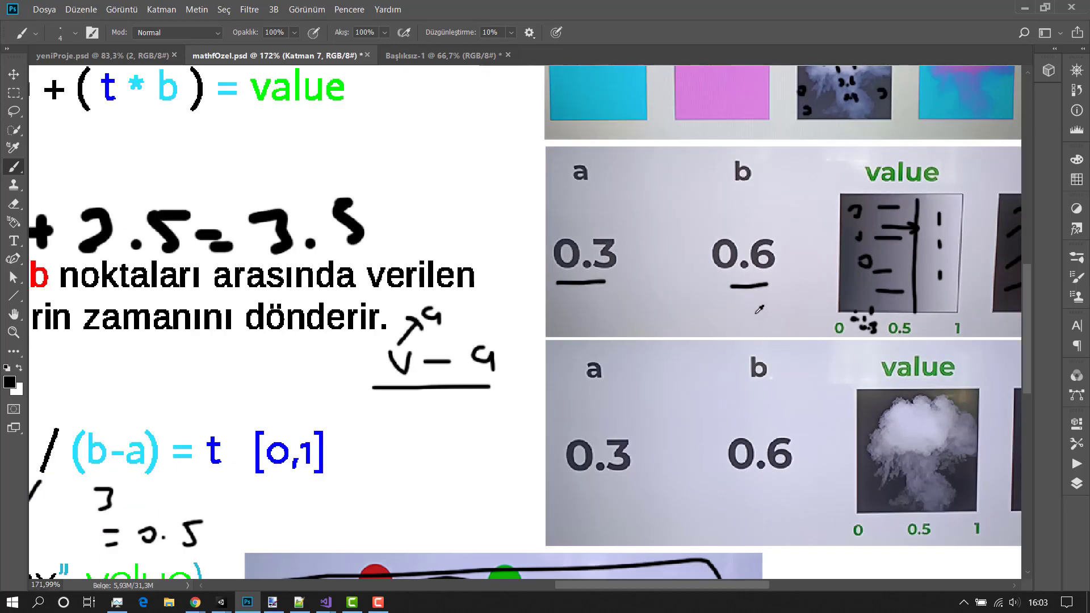
pyautogui.moveTo(595, 332); pyautogui.dragTo(724, 326)
pyautogui.click(611, 334)
pyautogui.click(709, 328)
pyautogui.keyDown('alt'); pyautogui.scroll(-1, 658, 349); pyautogui.keyUp('alt')
pyautogui.keyDown('alt'); pyautogui.scroll(-1, 689, 342); pyautogui.keyUp('alt')
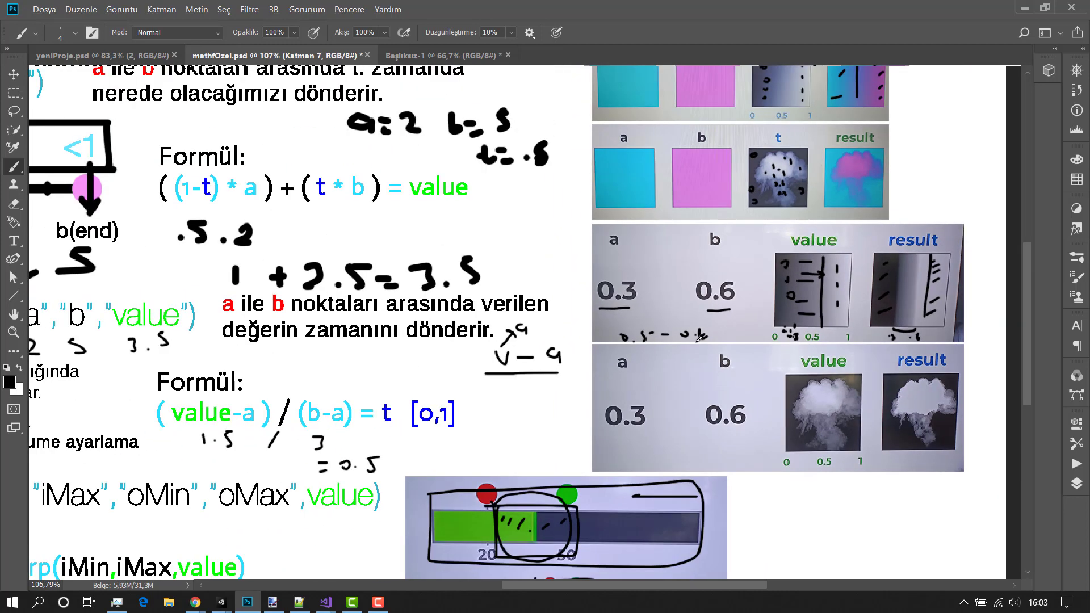
pyautogui.keyDown('alt'); pyautogui.scroll(-1, 719, 333); pyautogui.keyUp('alt')
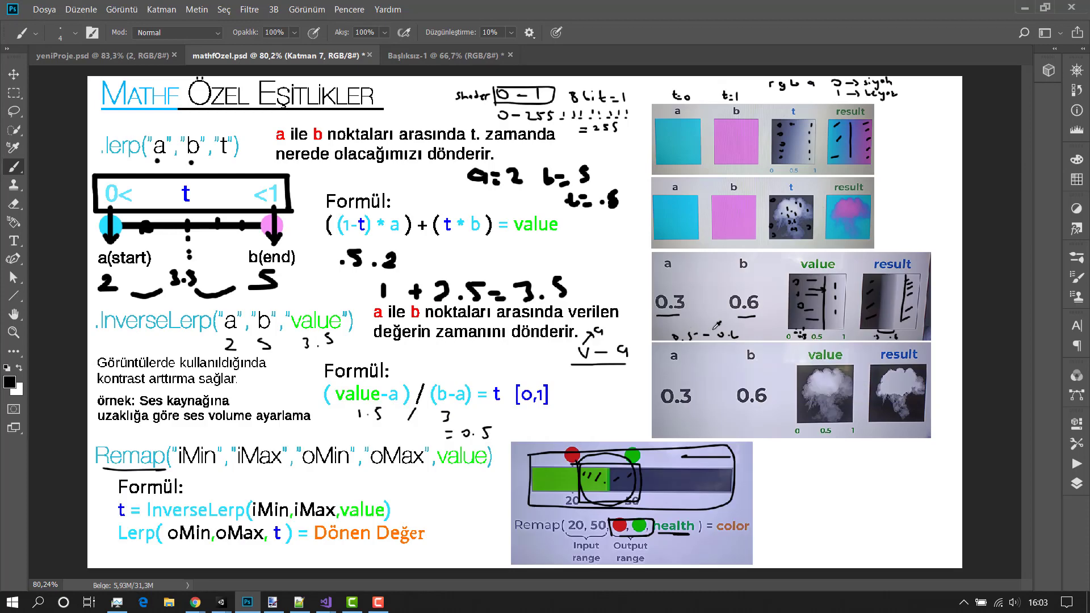
pyautogui.keyDown('alt'); pyautogui.scroll(1, 805, 316); pyautogui.keyUp('alt')
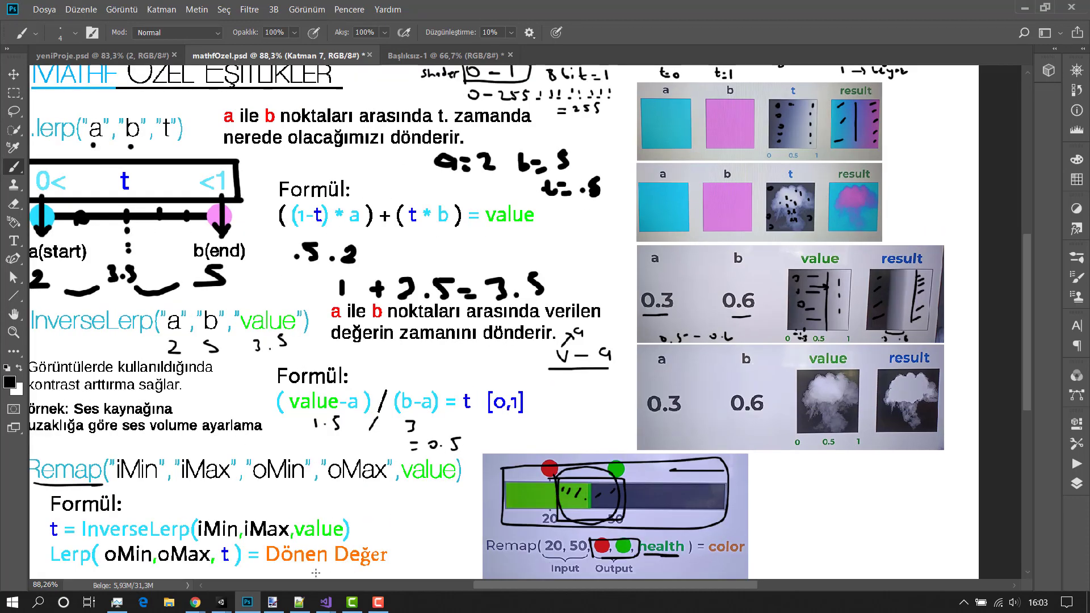
pyautogui.keyDown('alt'); pyautogui.scroll(5, 831, 311); pyautogui.keyUp('alt')
pyautogui.keyDown('alt'); pyautogui.scroll(2, 832, 312); pyautogui.keyUp('alt')
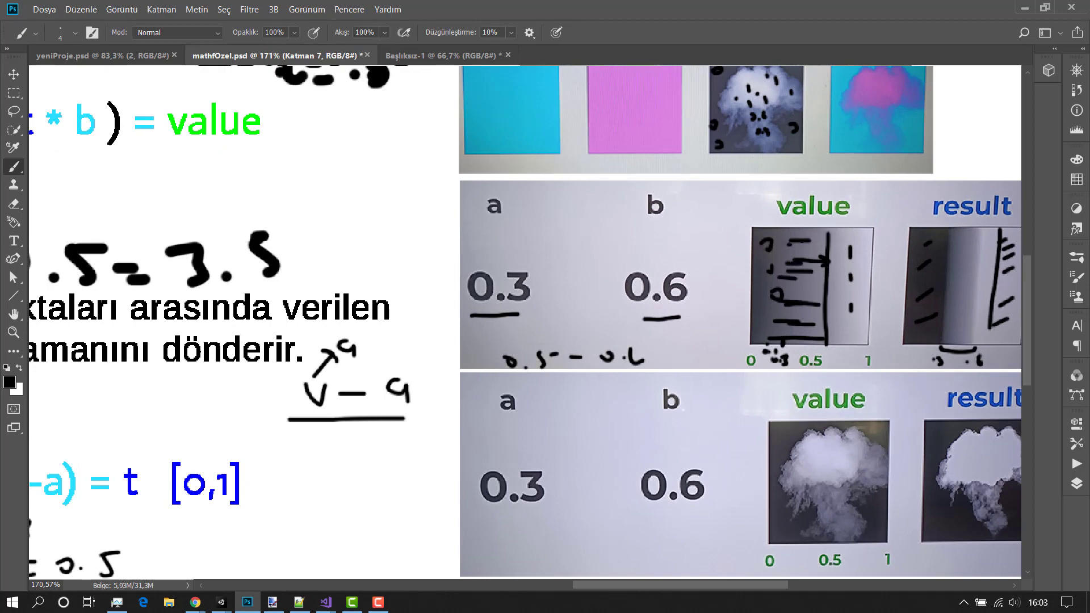
pyautogui.click(221, 602)
# Step: Set the Unlit_InverseLerp material's a değeri to 0.139 and b değeri to 0.32
pyautogui.click(400, 539)
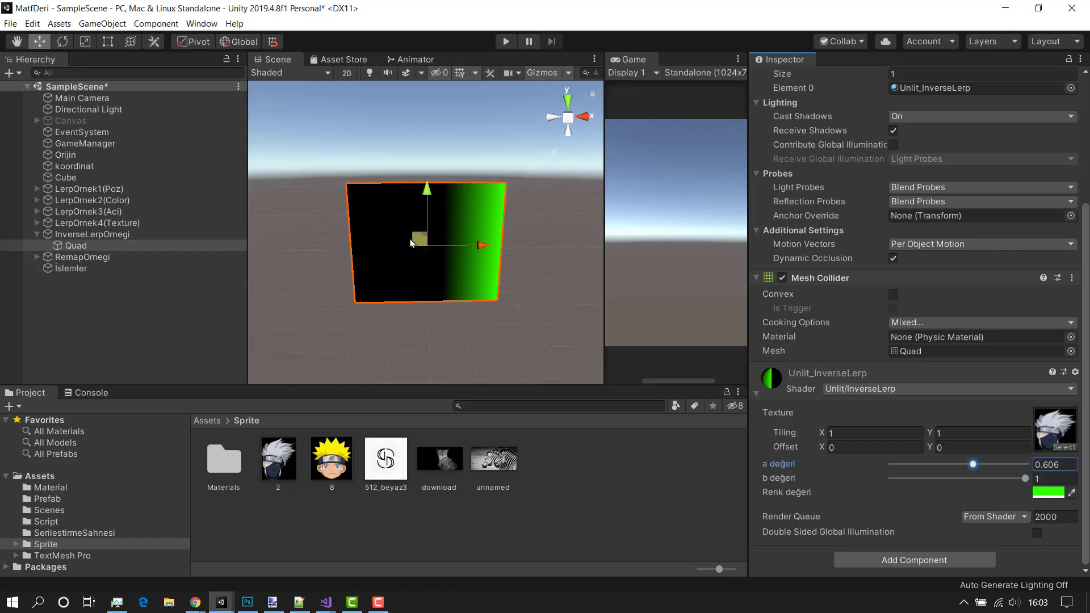
pyautogui.keyDown('alt'); pyautogui.moveTo(425, 222); pyautogui.dragTo(445, 243, button='right'); pyautogui.keyUp('alt')
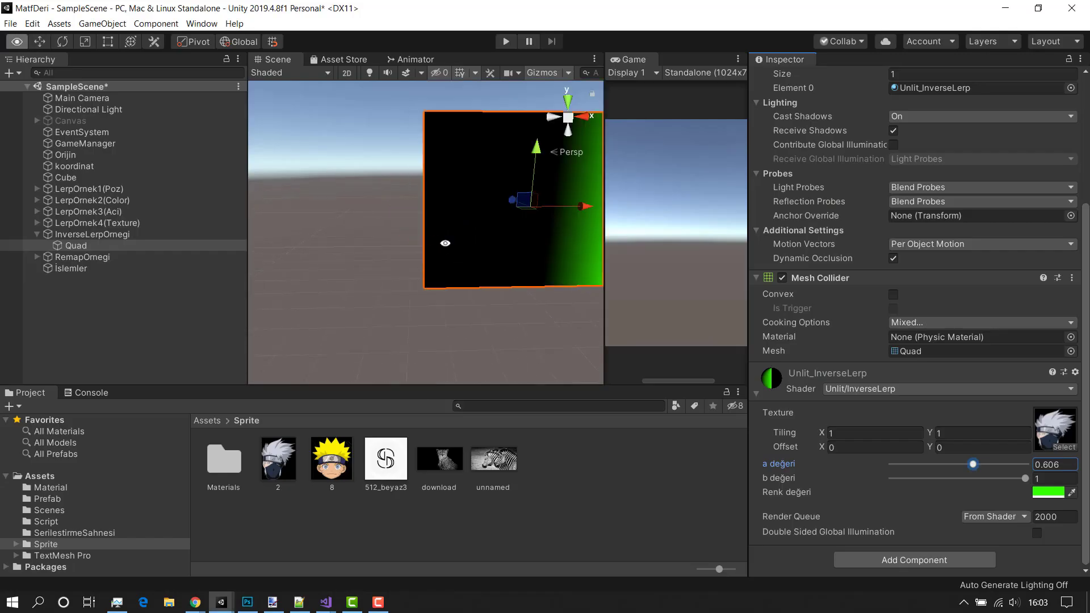
pyautogui.moveTo(445, 243)
pyautogui.keyDown('alt'); pyautogui.mouseDown()
pyautogui.moveTo(420, 275)
pyautogui.moveTo(485, 297)
pyautogui.mouseUp(); pyautogui.keyUp('alt')
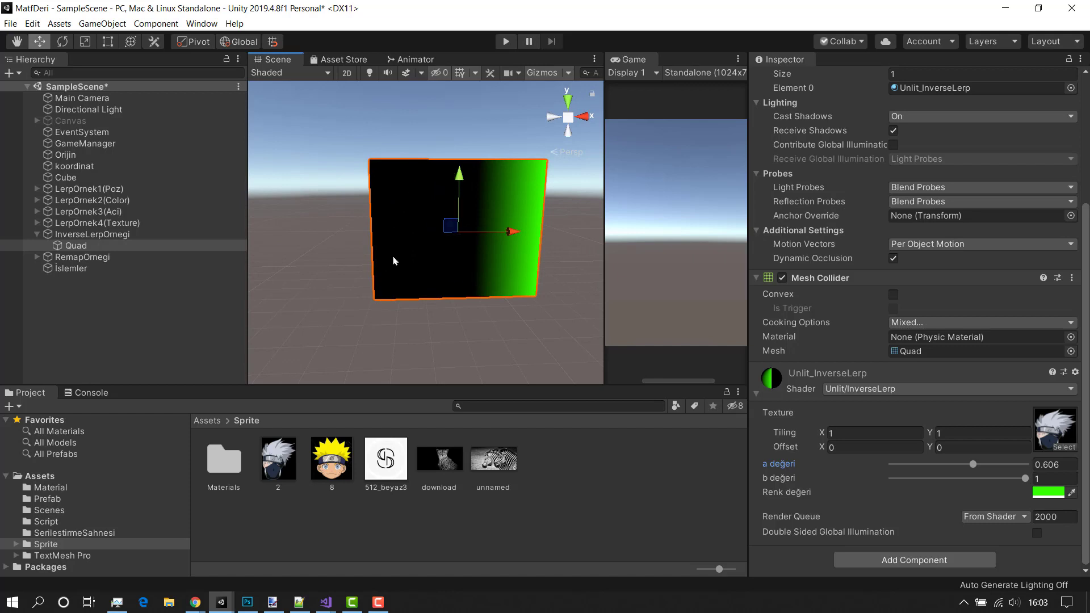
pyautogui.moveTo(974, 465); pyautogui.dragTo(1047, 464)
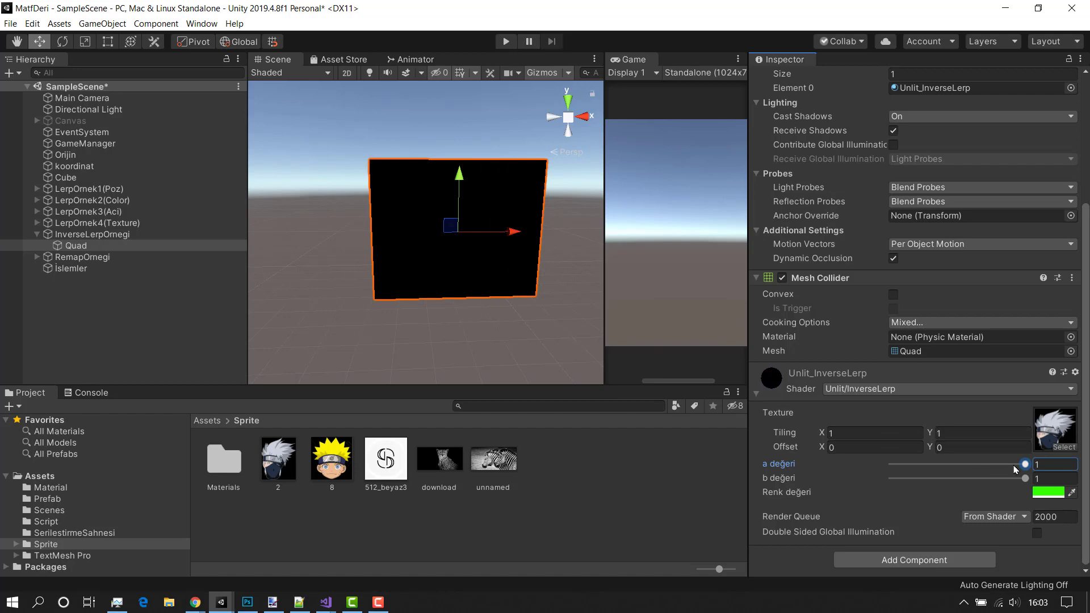
pyautogui.moveTo(1022, 465); pyautogui.dragTo(924, 464)
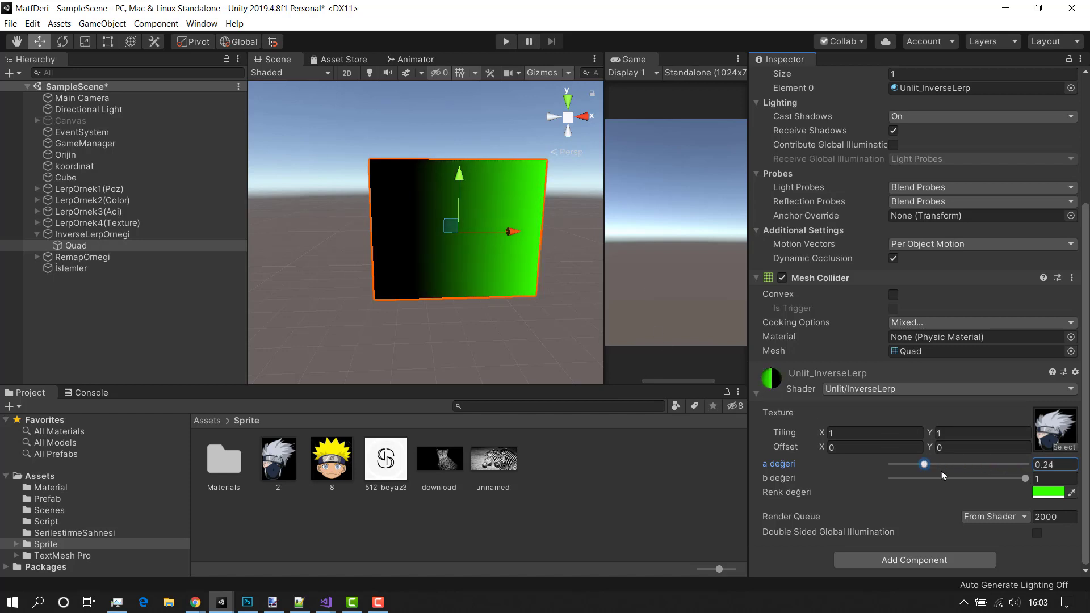
pyautogui.moveTo(1029, 479); pyautogui.dragTo(946, 482)
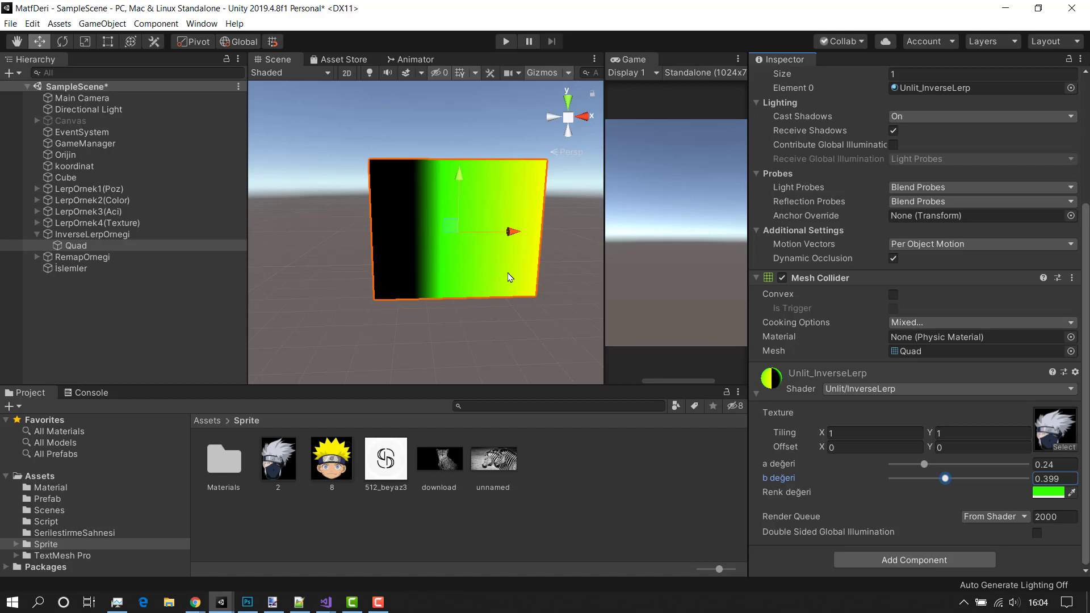
pyautogui.moveTo(924, 465)
pyautogui.mouseDown()
pyautogui.moveTo(912, 465)
pyautogui.moveTo(936, 482)
pyautogui.mouseUp()
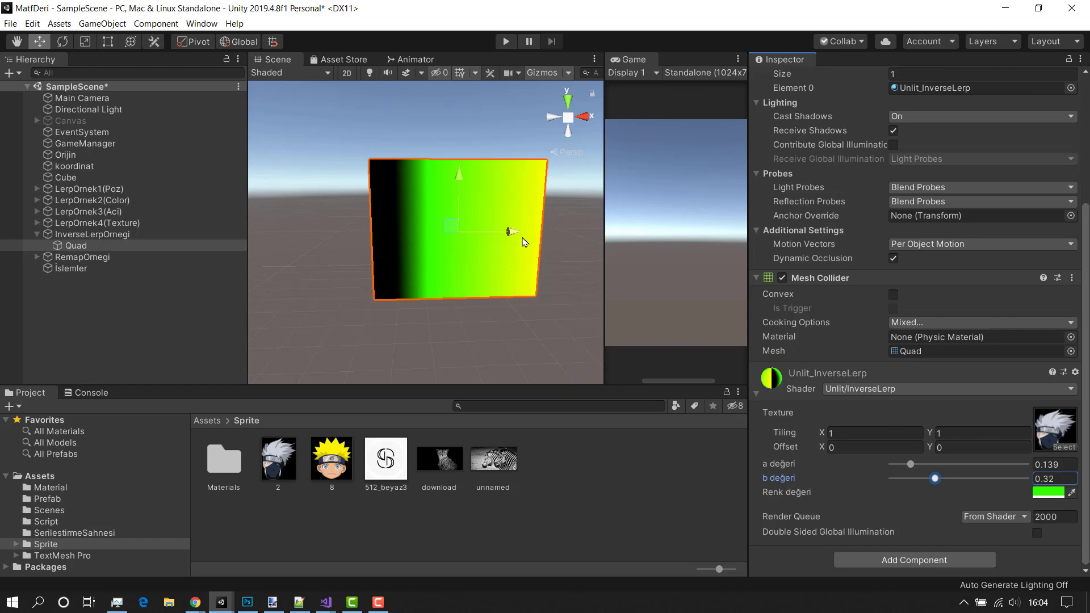
# Step: Handwrite a 0 under the fraction beside the InverseLerp formula in mathfOzel.psd
pyautogui.moveTo(253, 599)
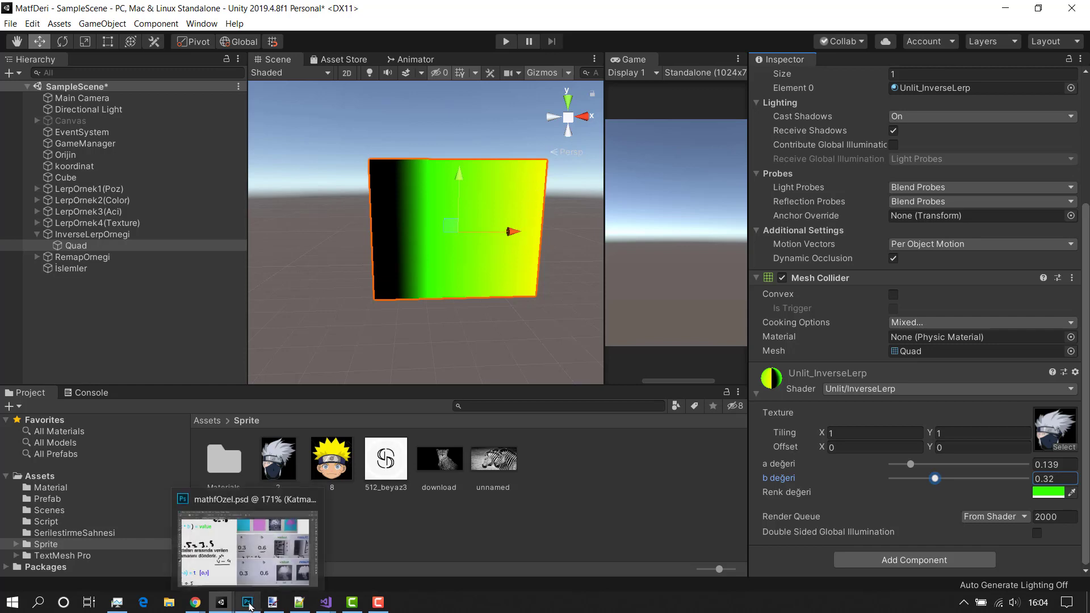
pyautogui.click(267, 557)
pyautogui.keyDown('alt'); pyautogui.scroll(-2, 177, 408); pyautogui.keyUp('alt')
pyautogui.keyDown('alt'); pyautogui.scroll(-3, 177, 408); pyautogui.keyUp('alt')
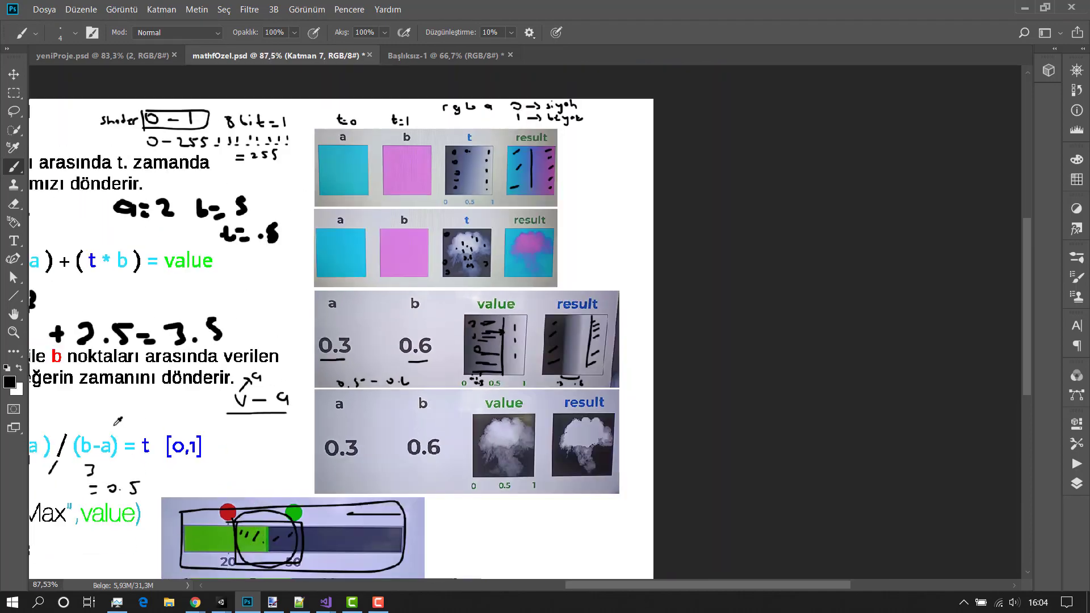
pyautogui.keyDown('alt'); pyautogui.scroll(-3, 177, 409); pyautogui.keyUp('alt')
pyautogui.keyDown('alt'); pyautogui.scroll(6, 556, 379); pyautogui.keyUp('alt')
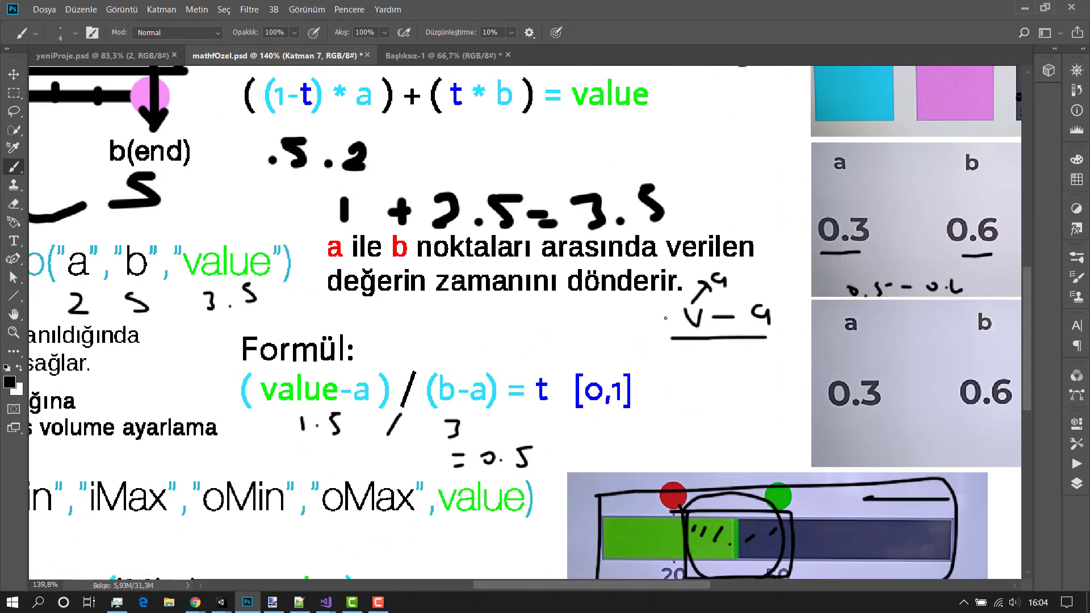
pyautogui.moveTo(704, 372); pyautogui.dragTo(729, 371)
# Step: Look over the InverseLerp notes, then return to the MatfDeri Unity scene
pyautogui.keyDown('alt'); pyautogui.scroll(-1, 729, 371); pyautogui.keyUp('alt')
pyautogui.keyDown('alt'); pyautogui.scroll(-1, 727, 351); pyautogui.keyUp('alt')
pyautogui.keyDown('alt'); pyautogui.scroll(-1, 725, 339); pyautogui.keyUp('alt')
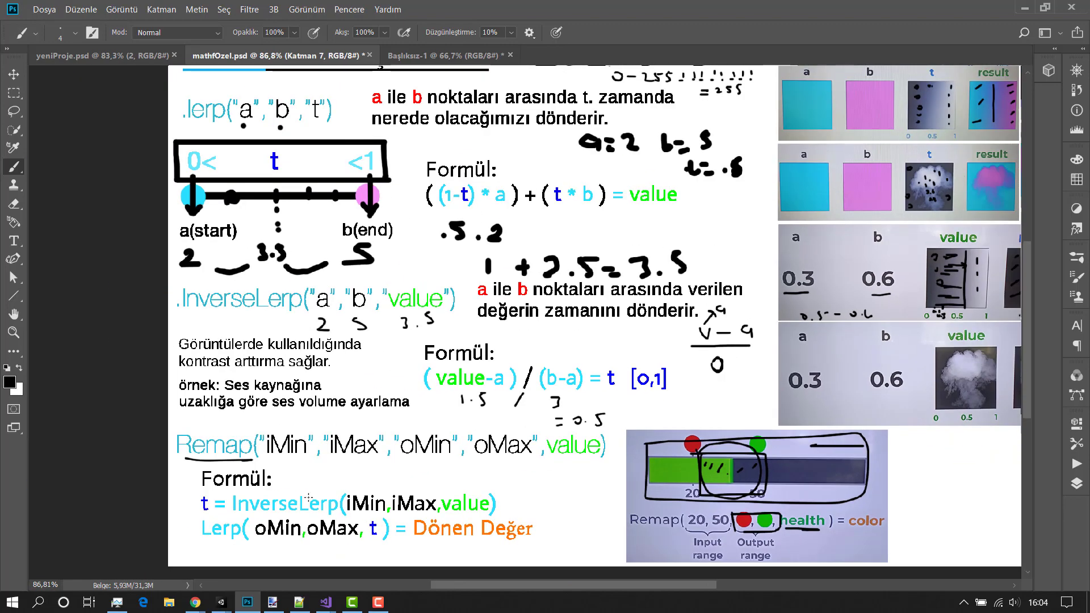
pyautogui.keyDown('alt'); pyautogui.scroll(-1, 761, 331); pyautogui.keyUp('alt')
pyautogui.keyDown('alt'); pyautogui.scroll(2, 676, 378); pyautogui.keyUp('alt')
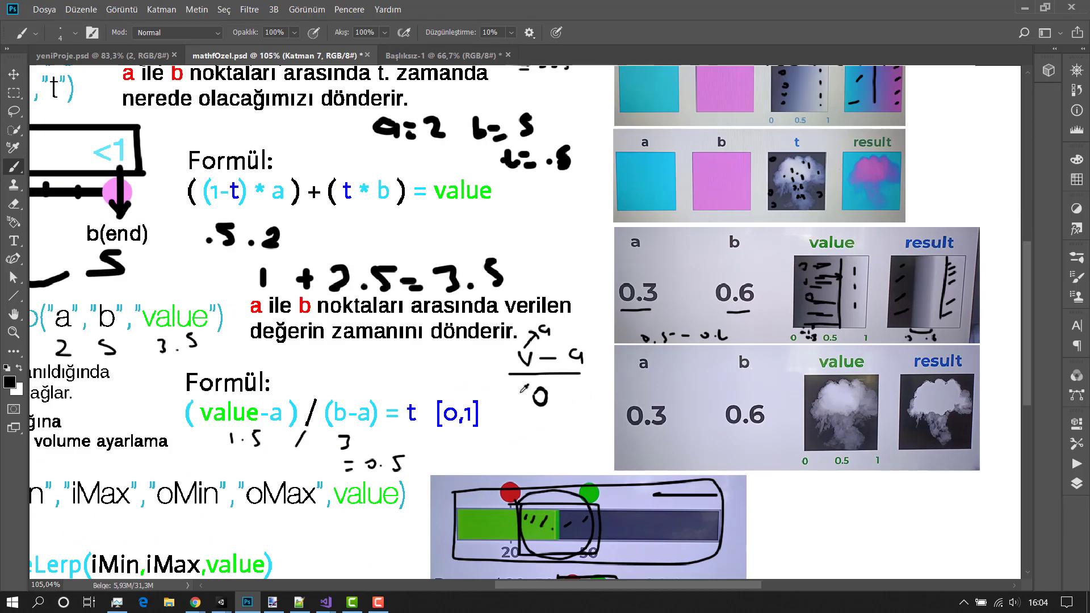
pyautogui.keyDown('alt'); pyautogui.scroll(1, 524, 388); pyautogui.keyUp('alt')
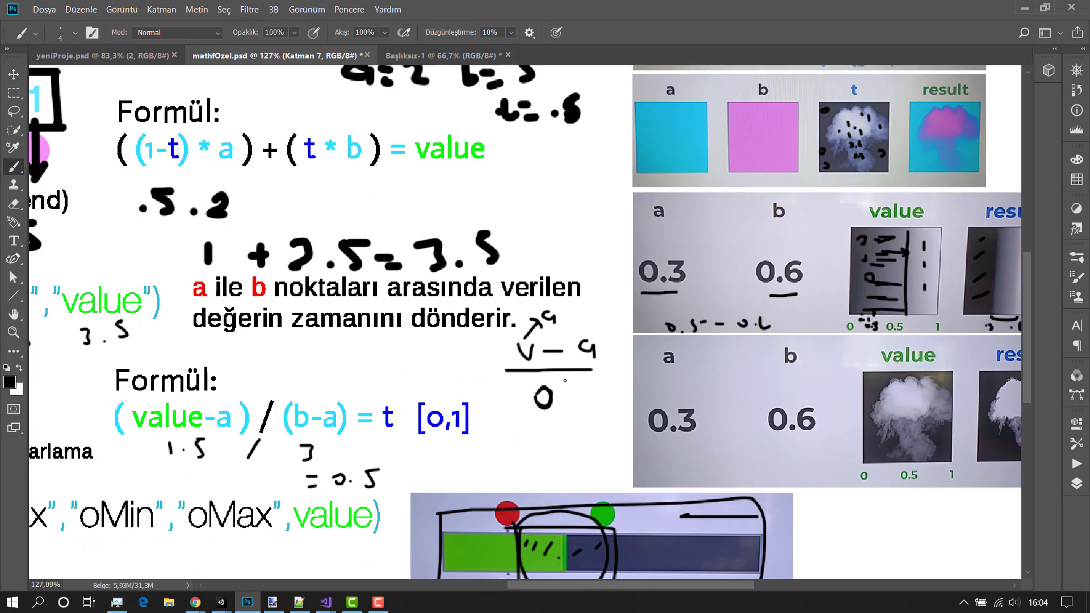
pyautogui.moveTo(221, 601)
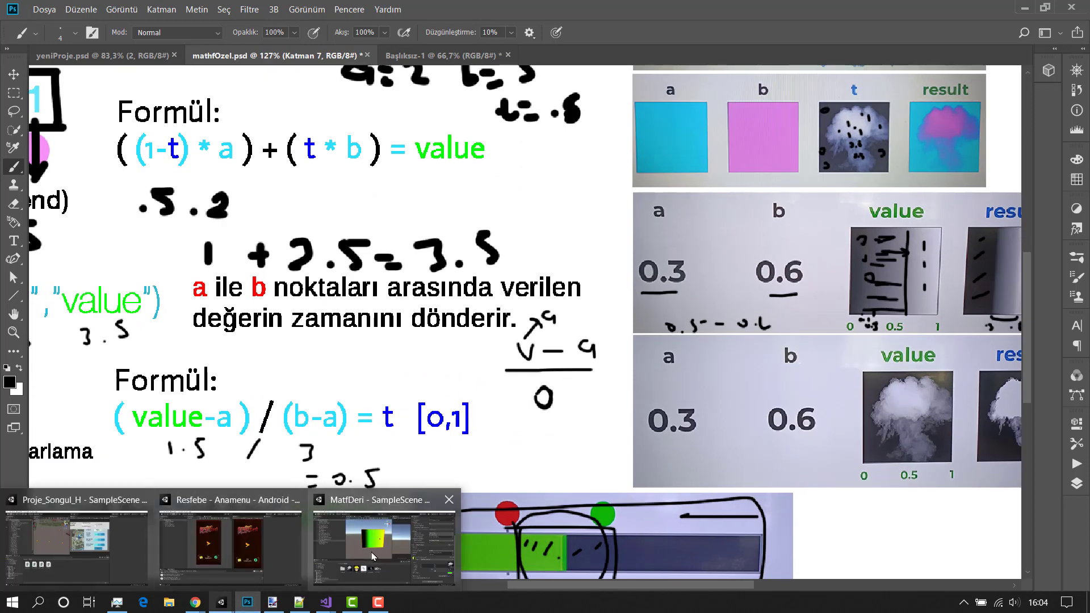
pyautogui.click(385, 539)
# Step: Raise b değeri to 1, then comment out and save the clip line in InverseLerp.shader
pyautogui.keyDown('alt'); pyautogui.moveTo(542, 185); pyautogui.dragTo(529, 185); pyautogui.keyUp('alt')
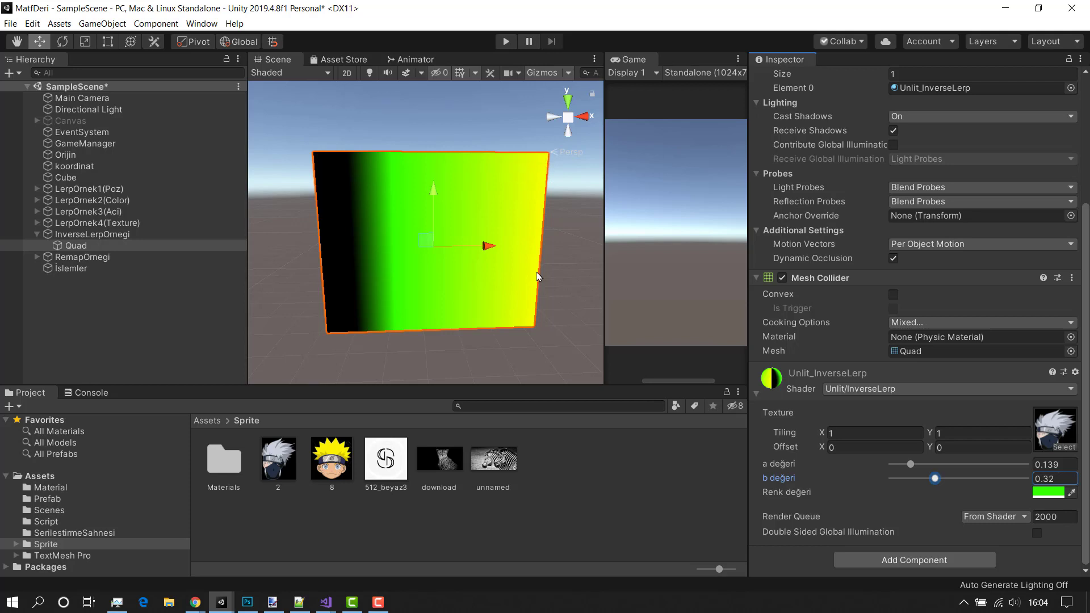
pyautogui.moveTo(939, 483); pyautogui.dragTo(1025, 478)
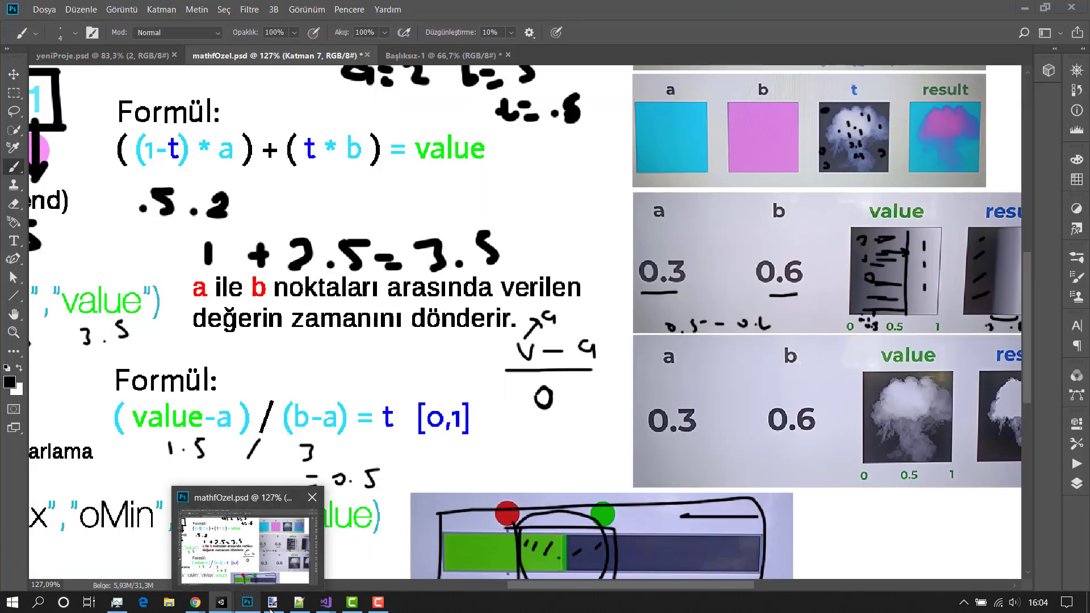
pyautogui.moveTo(316, 606)
pyautogui.click(403, 540)
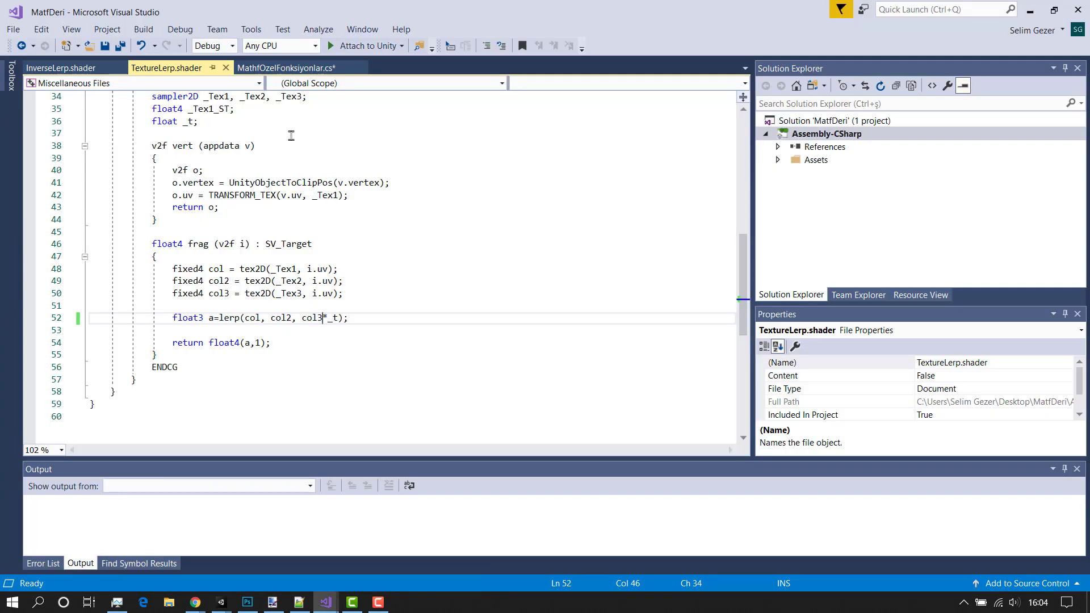
pyautogui.click(81, 69)
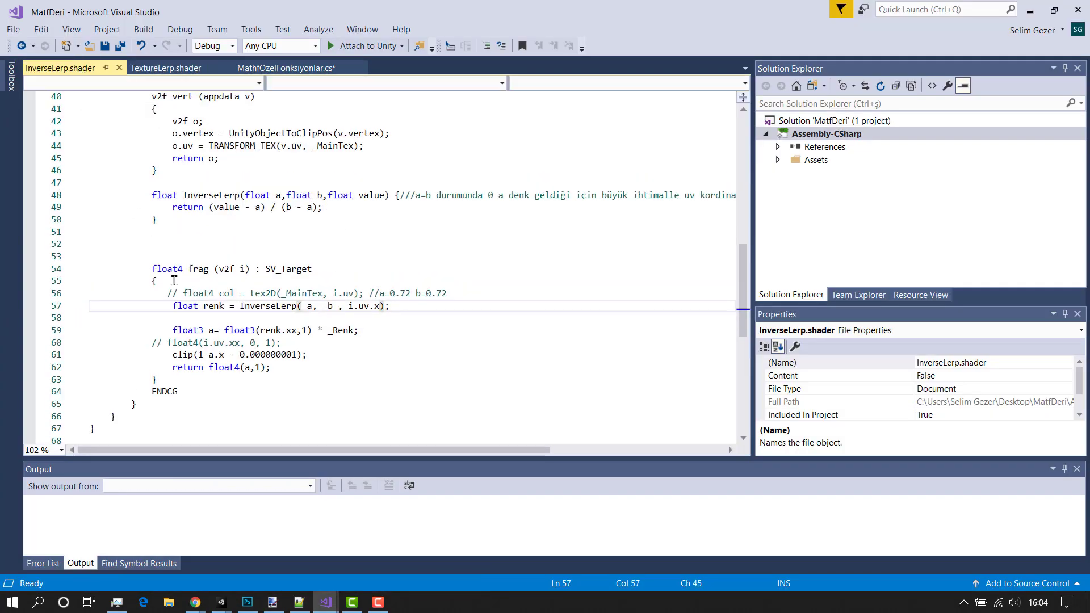
pyautogui.click(174, 356)
pyautogui.write('//')
pyautogui.hotkey('ctrl', 's')
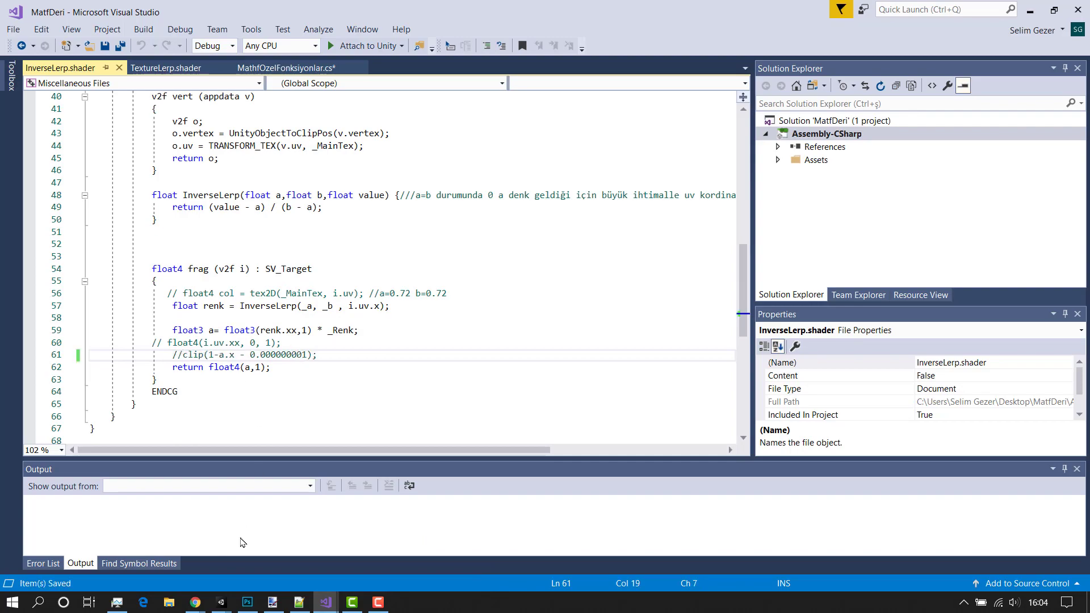
pyautogui.moveTo(220, 603)
pyautogui.click(404, 537)
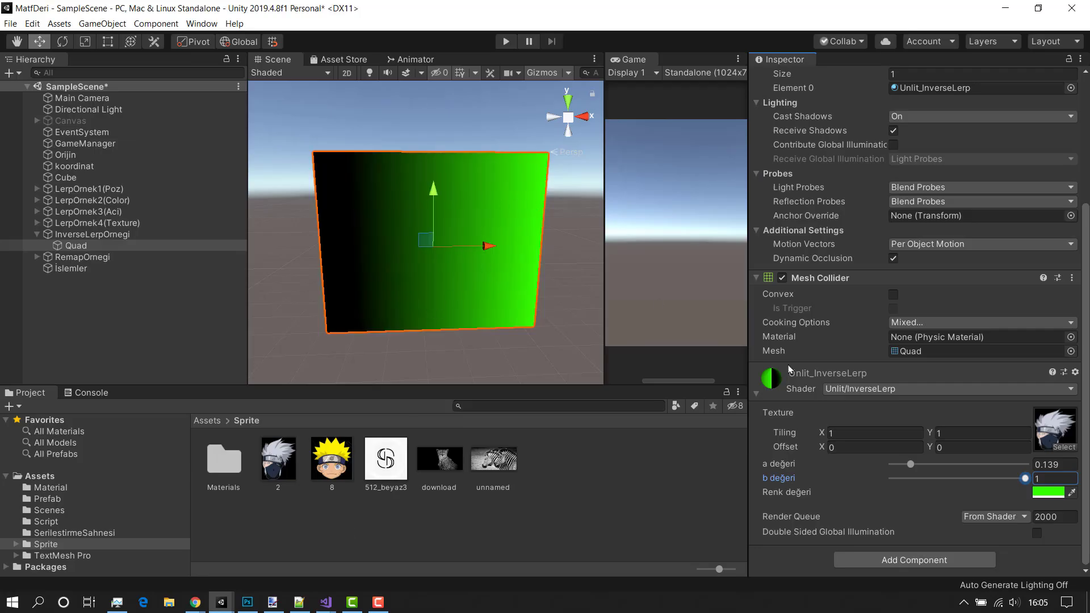
# Step: Experiment with the sliders, leaving a değeri at 0.841 and b değeri at 0.591
pyautogui.moveTo(1026, 479); pyautogui.dragTo(918, 484)
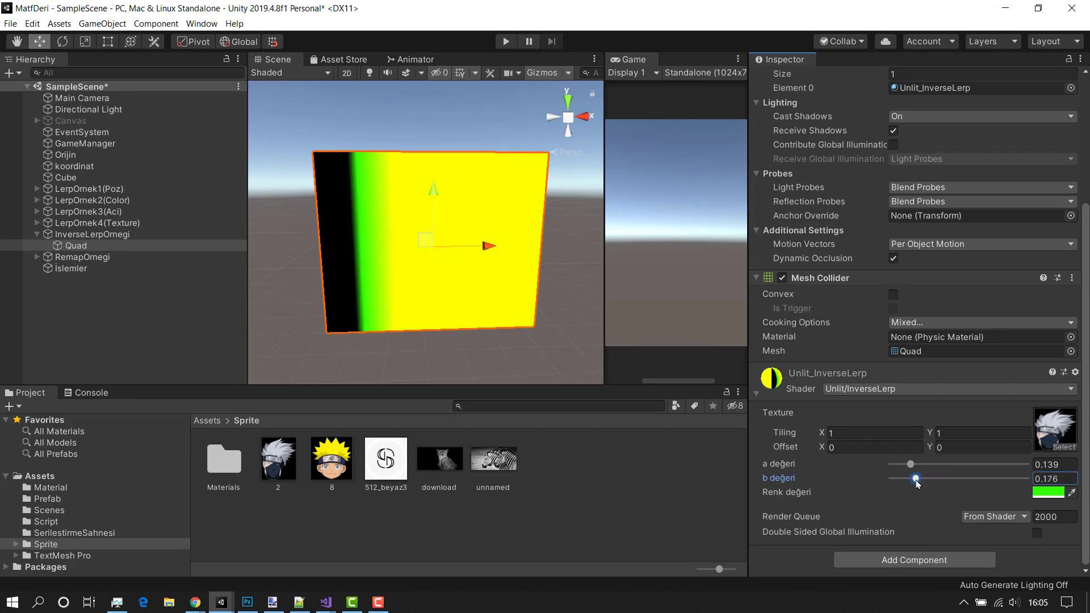
pyautogui.moveTo(917, 483); pyautogui.dragTo(920, 483)
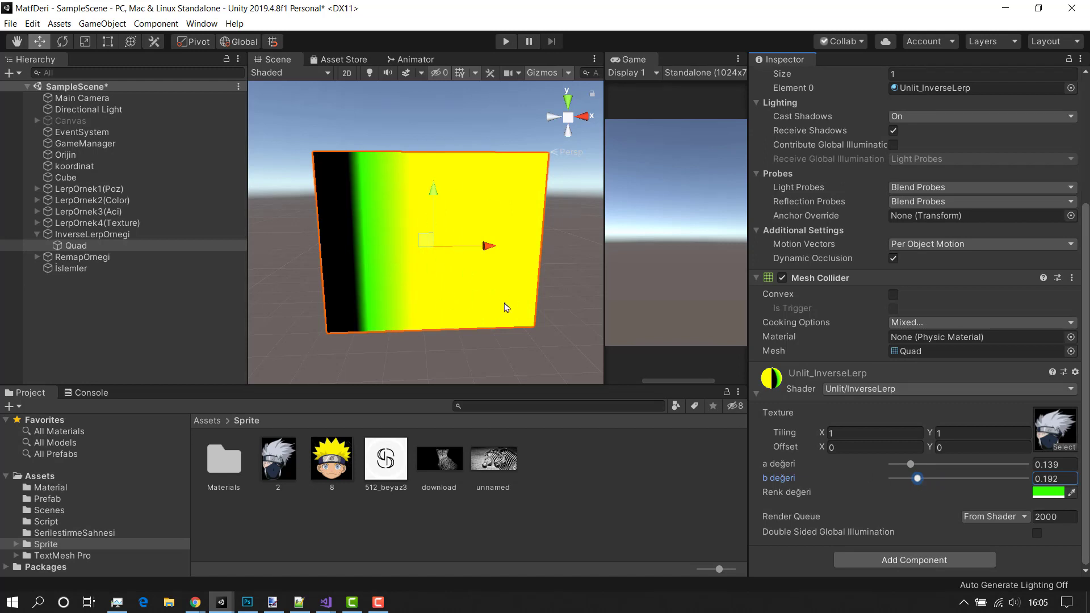
pyautogui.moveTo(918, 478)
pyautogui.mouseDown()
pyautogui.moveTo(944, 481)
pyautogui.moveTo(933, 479)
pyautogui.mouseUp()
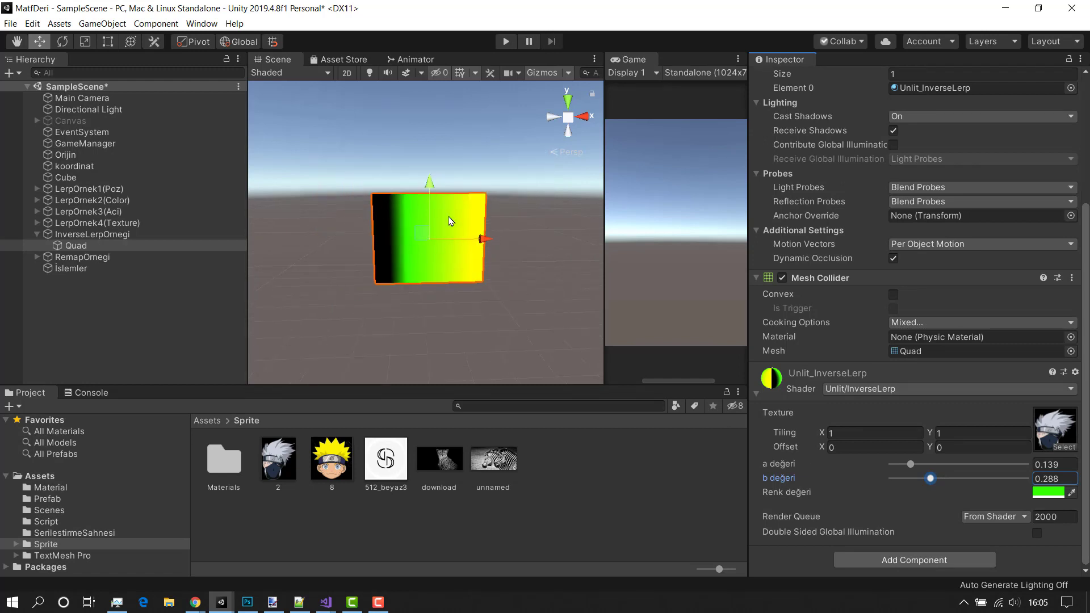
pyautogui.moveTo(911, 464); pyautogui.dragTo(1000, 464)
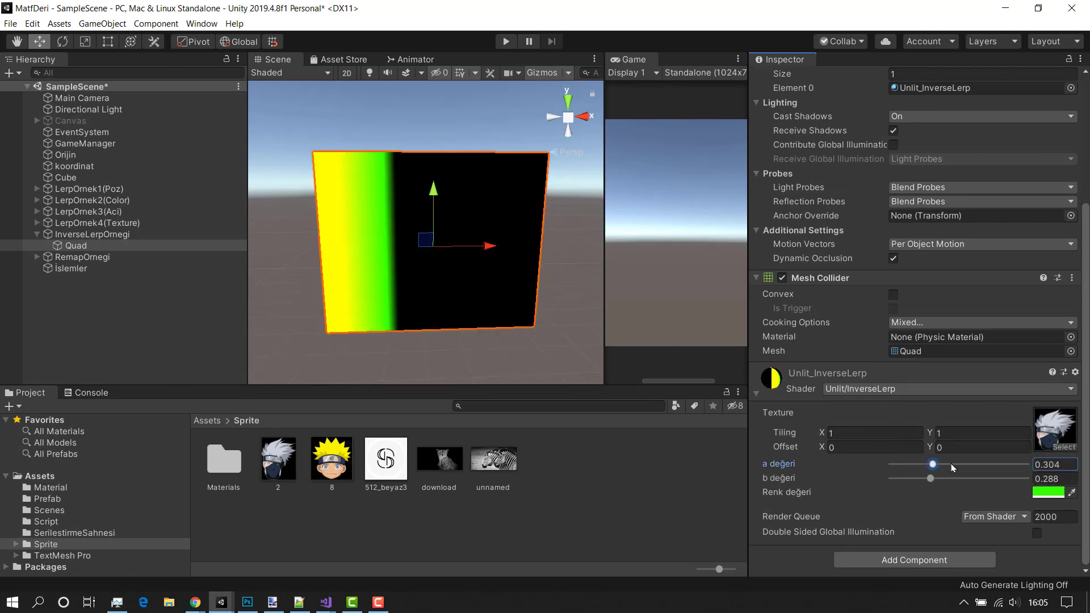
pyautogui.moveTo(998, 468); pyautogui.dragTo(991, 465)
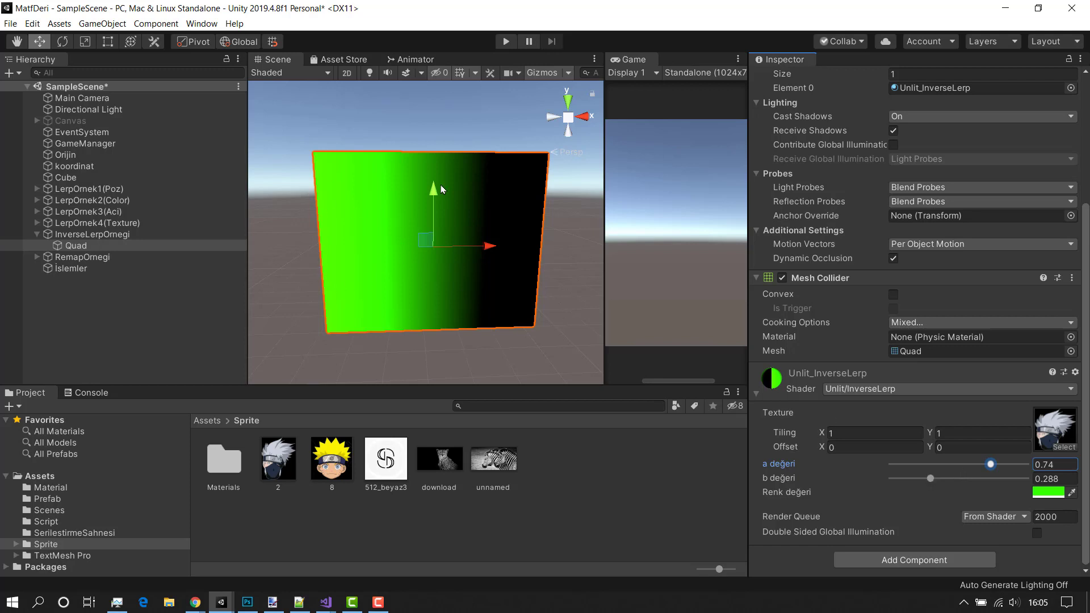
pyautogui.moveTo(931, 479); pyautogui.dragTo(1004, 465)
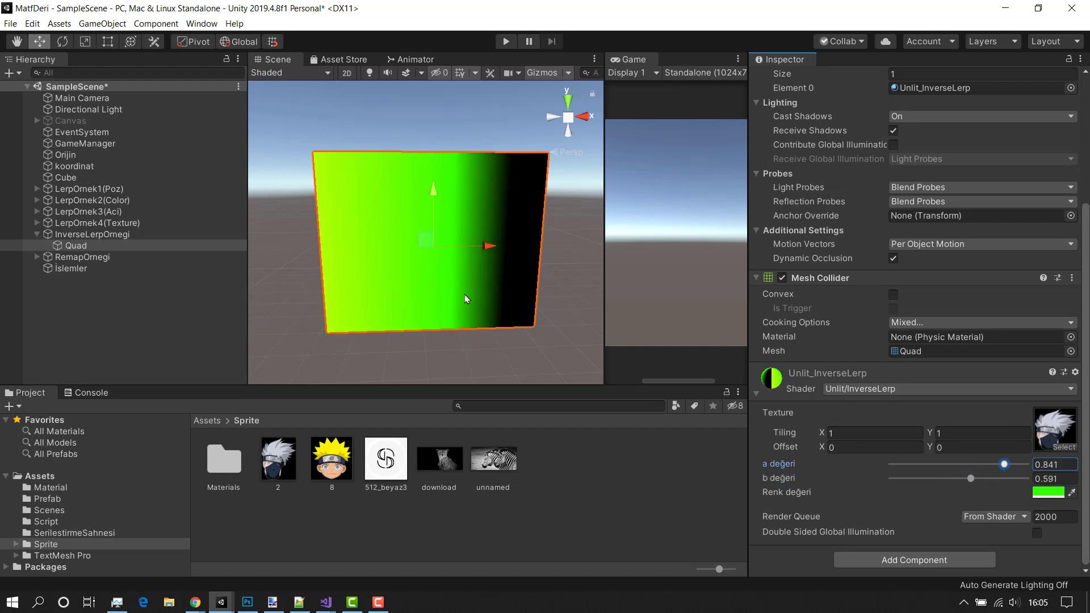
pyautogui.scroll(-3, 454, 295)
pyautogui.scroll(1, 451, 292)
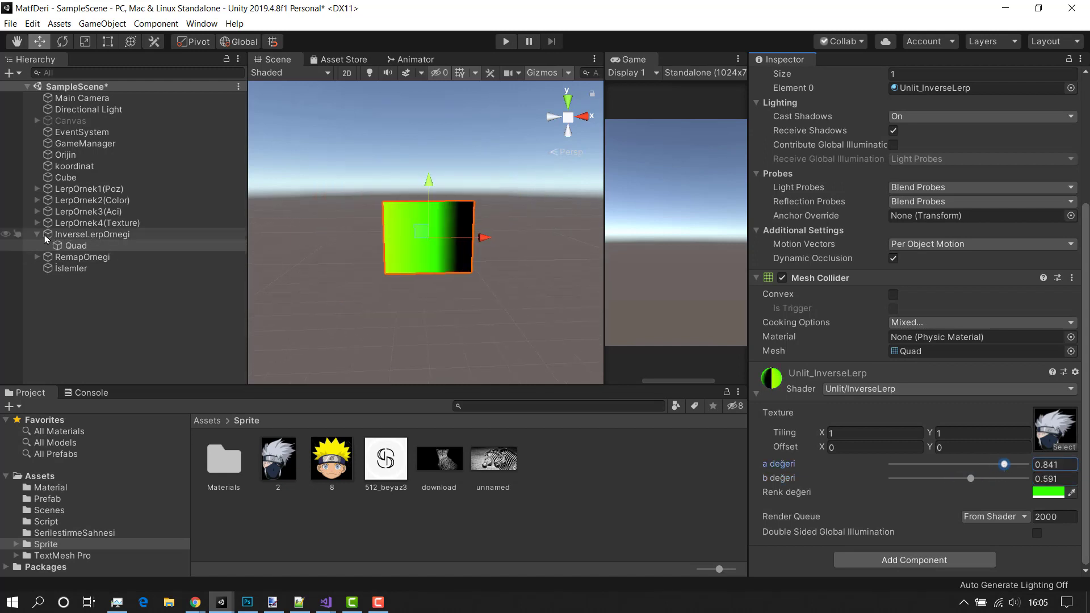
pyautogui.click(37, 234)
# Step: Frame RemapOrnegi in the scene and select İslemler to show its Color Remap settings
pyautogui.click(104, 248)
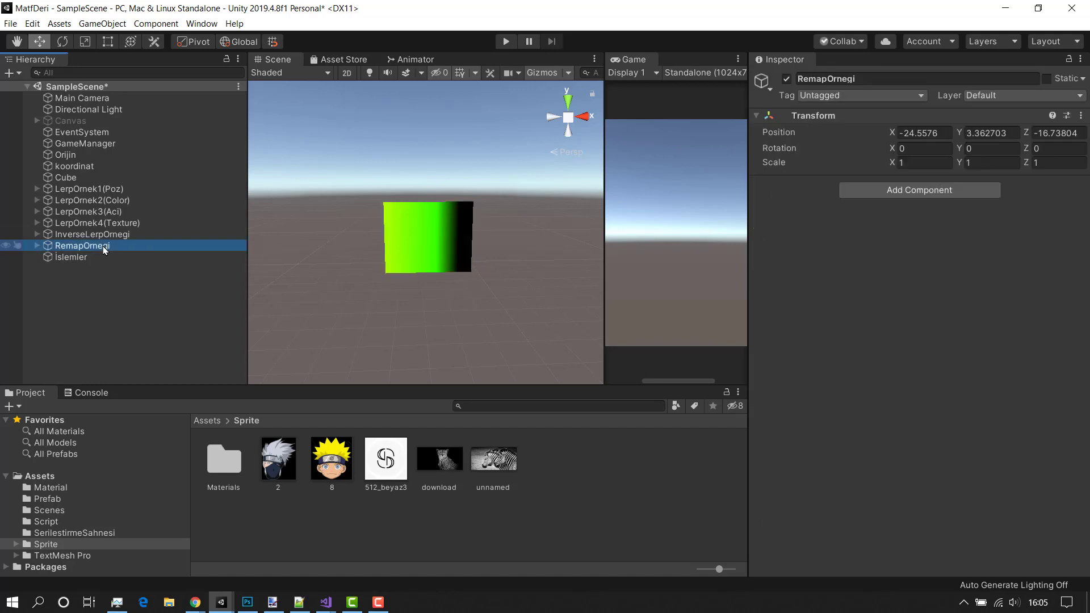
pyautogui.doubleClick(104, 248)
pyautogui.scroll(5, 451, 269)
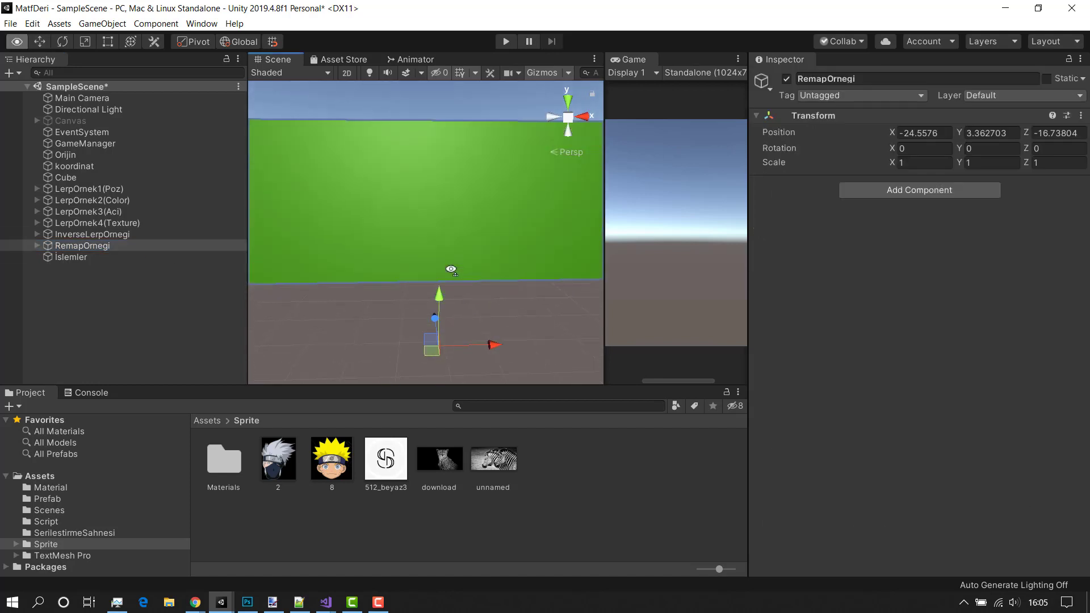
pyautogui.scroll(-5, 451, 270)
pyautogui.click(71, 257)
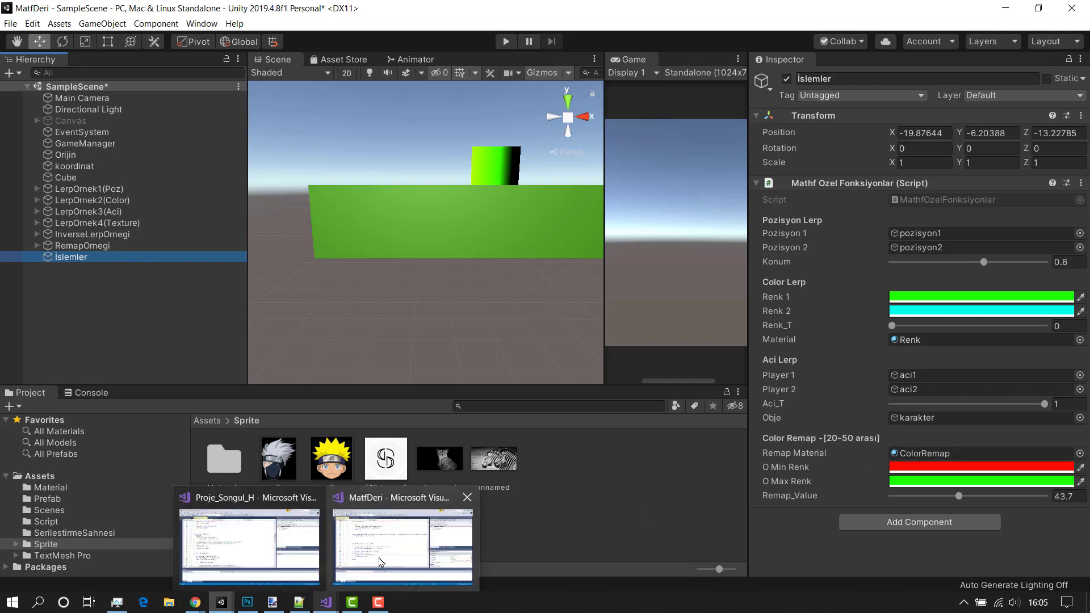
# Step: View the Remap formula and health-bar example in the Photoshop notes, then return to Unity
pyautogui.click(254, 609)
pyautogui.scroll(-2, 518, 504)
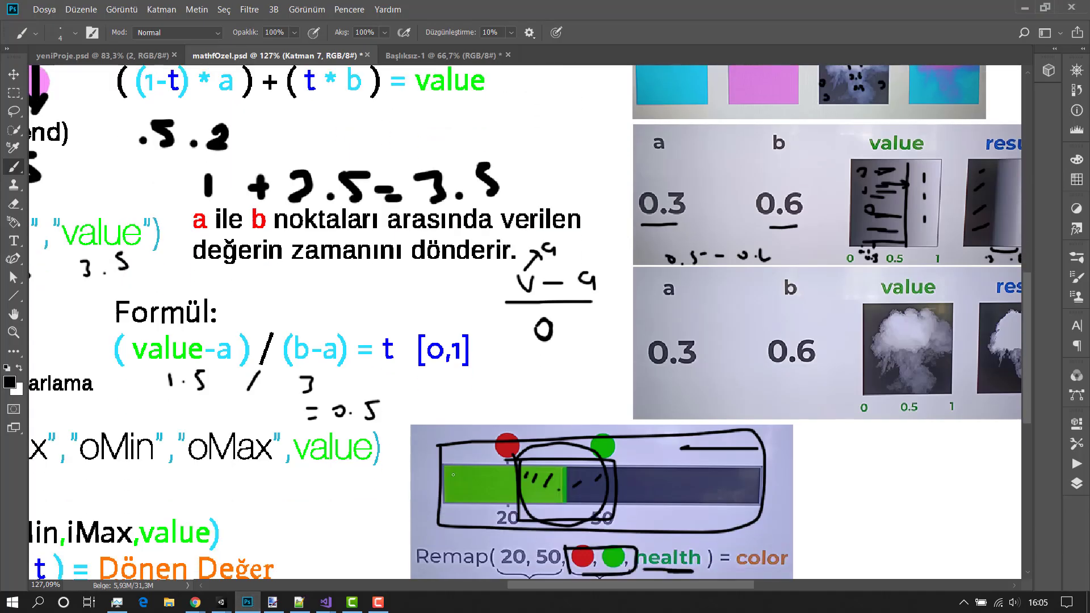
pyautogui.keyDown('alt'); pyautogui.scroll(-1, 519, 504); pyautogui.keyUp('alt')
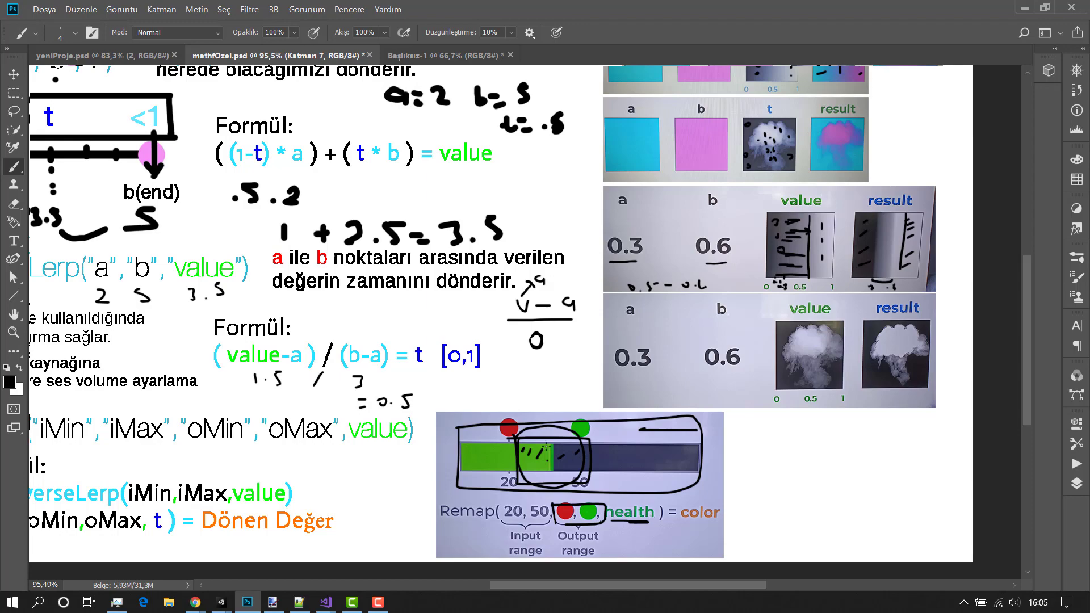
pyautogui.click(229, 601)
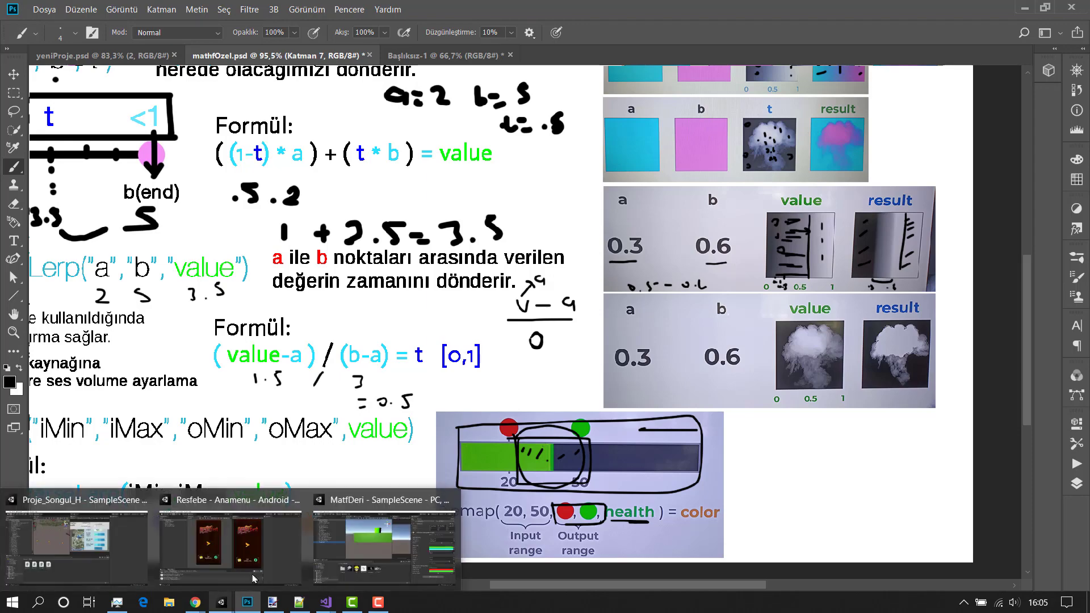
pyautogui.click(380, 534)
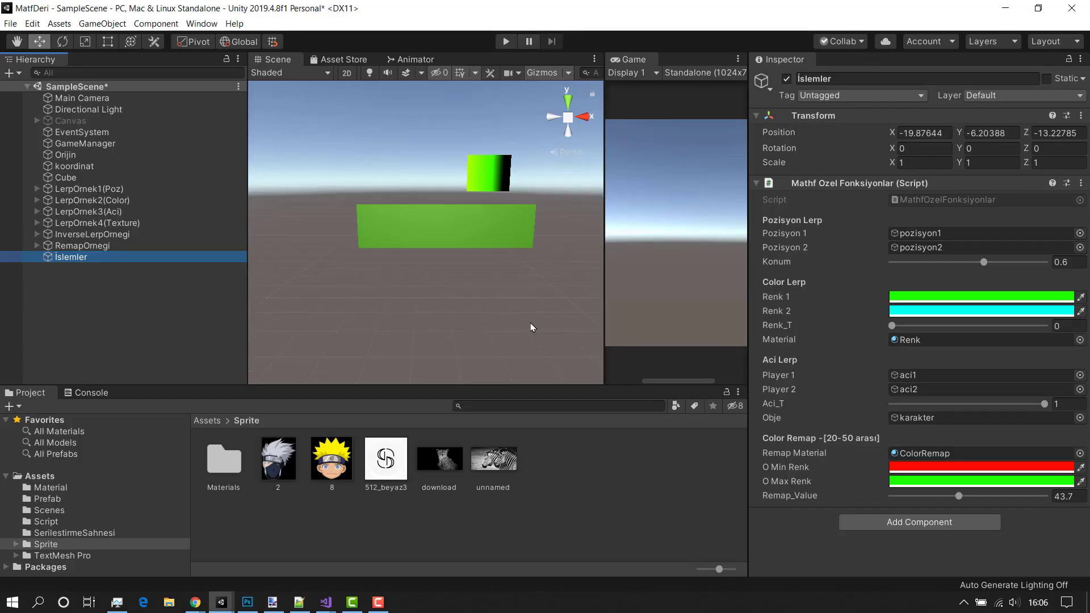
# Step: Bring the MatfDeri Visual Studio window forward, showing InverseLerp.shader
pyautogui.scroll(3, 532, 328)
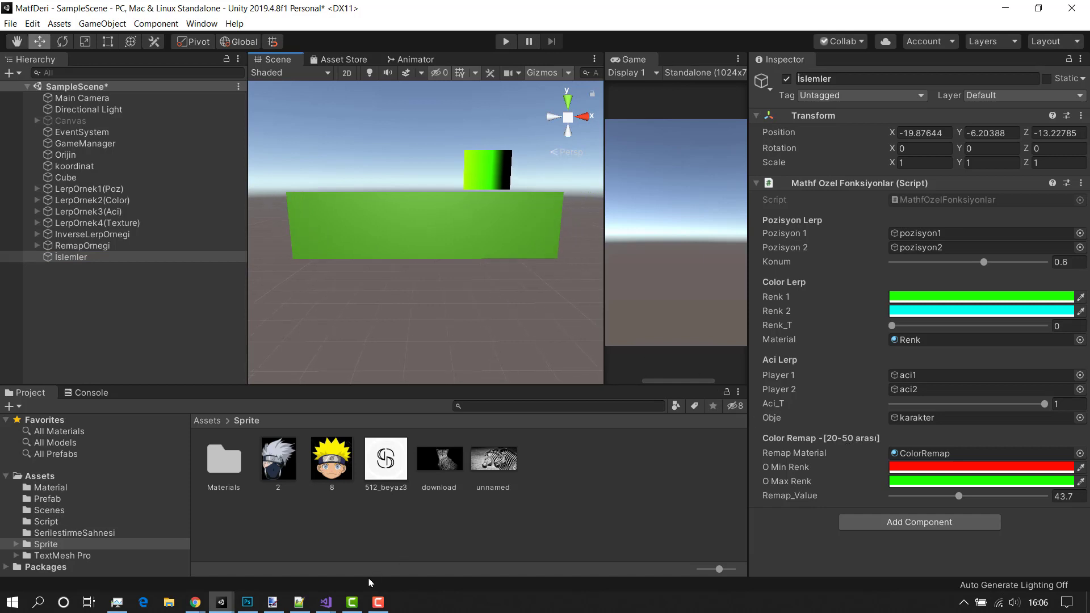
pyautogui.click(325, 602)
pyautogui.click(400, 545)
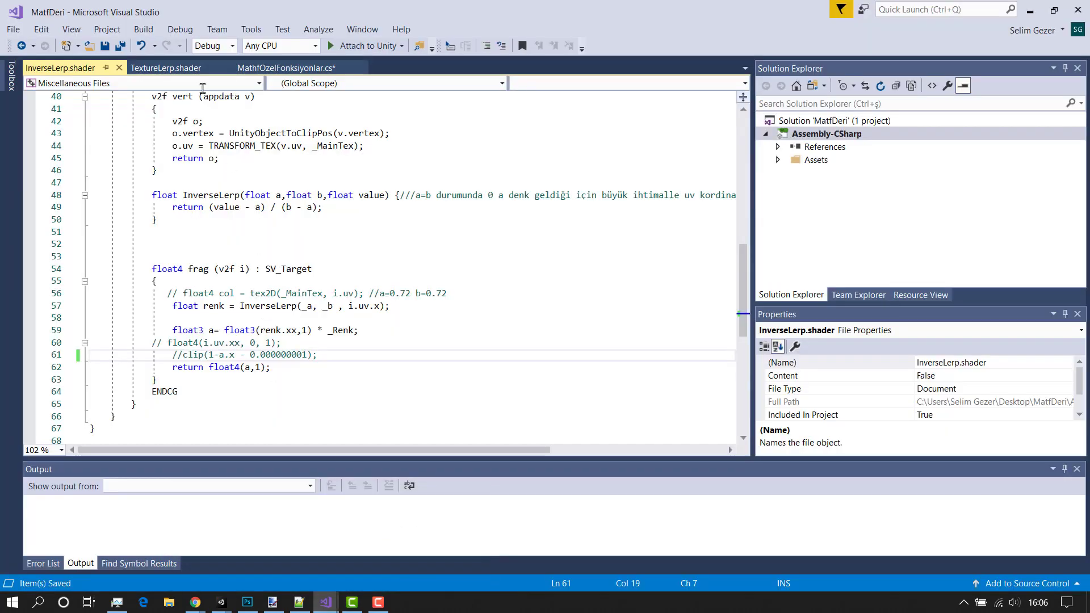
# Step: Open MathfOzelFonksiyonlar.cs at the line 73 Remap call and select the Remap method on lines 77-80
pyautogui.click(282, 69)
pyautogui.scroll(-4, 306, 249)
pyautogui.scroll(1, 307, 250)
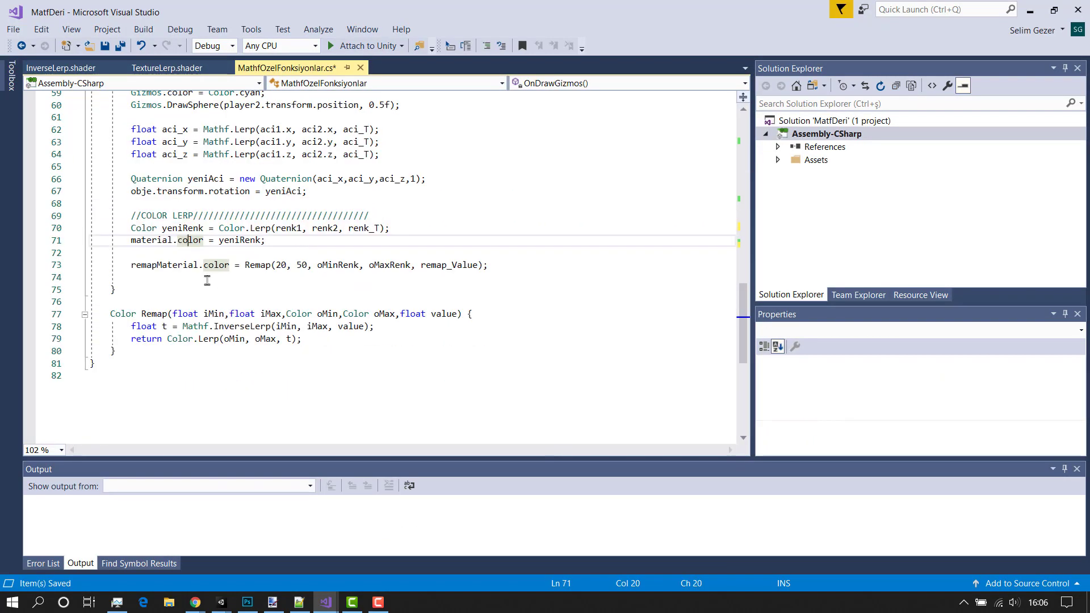
pyautogui.click(245, 265)
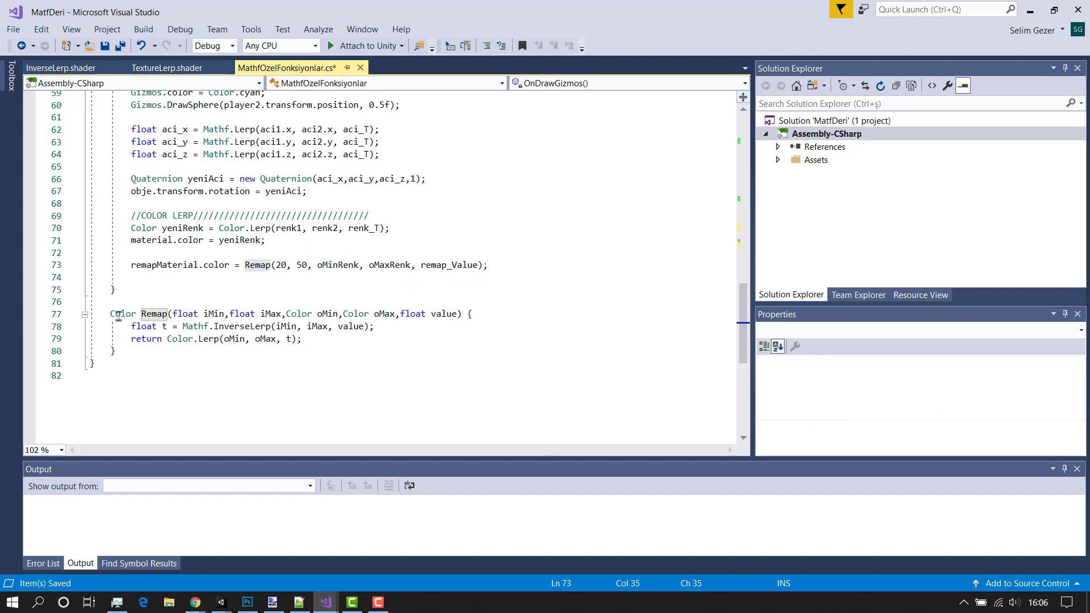
pyautogui.moveTo(108, 314); pyautogui.dragTo(117, 351)
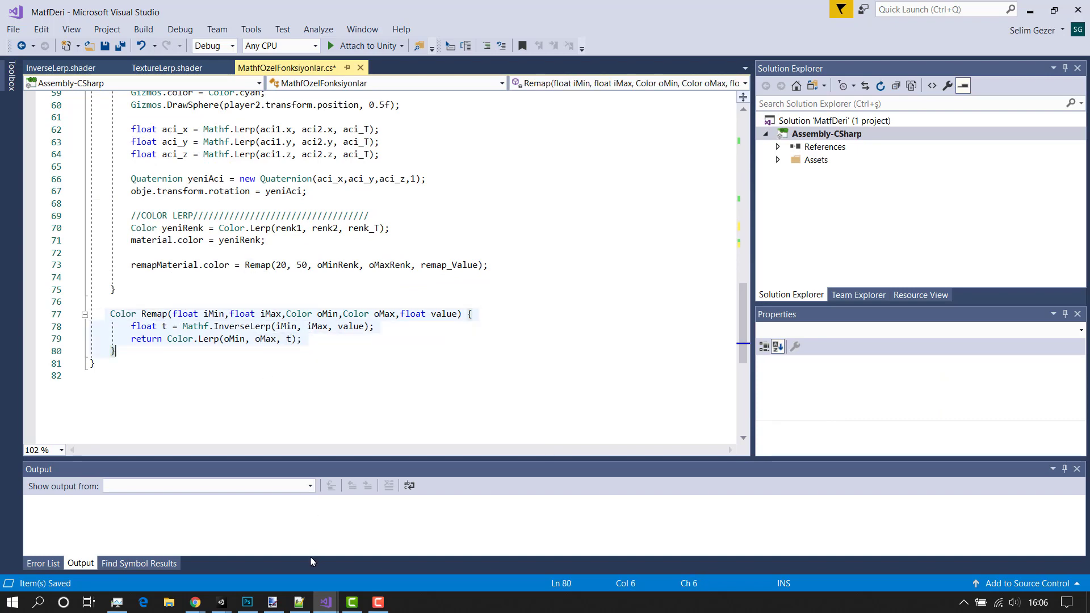
# Step: Check the Photoshop notes on Remap, then return to the script in the code editor
pyautogui.click(251, 600)
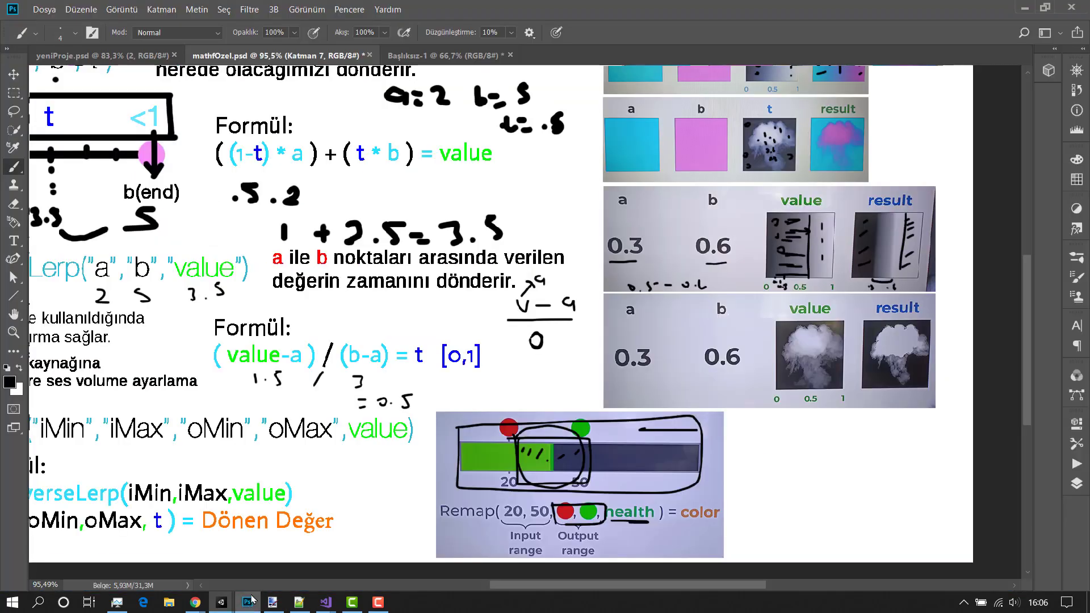
pyautogui.moveTo(219, 603)
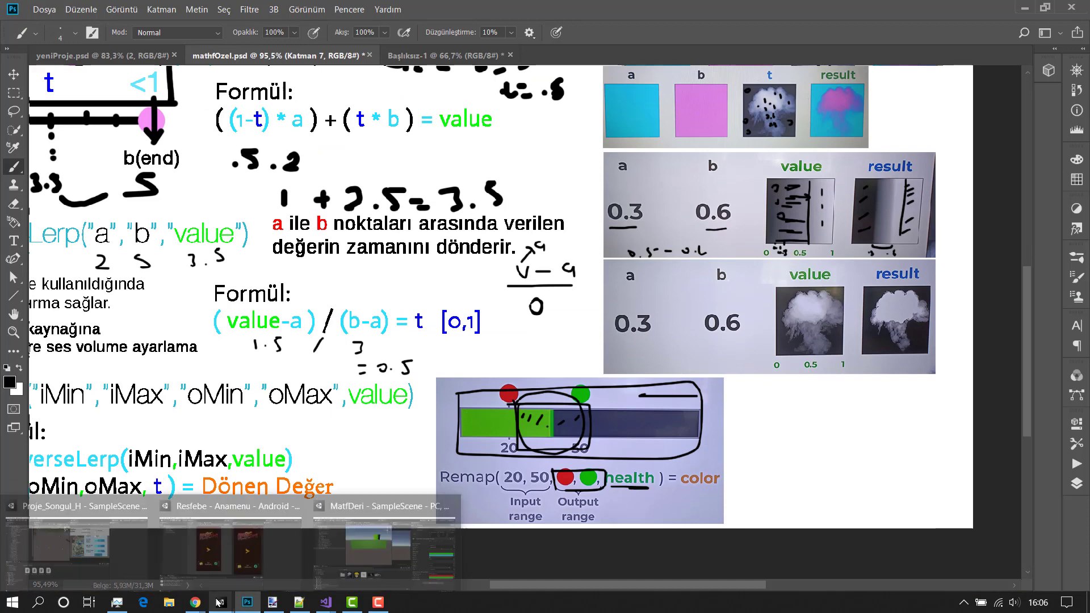
pyautogui.moveTo(326, 602)
pyautogui.click(366, 516)
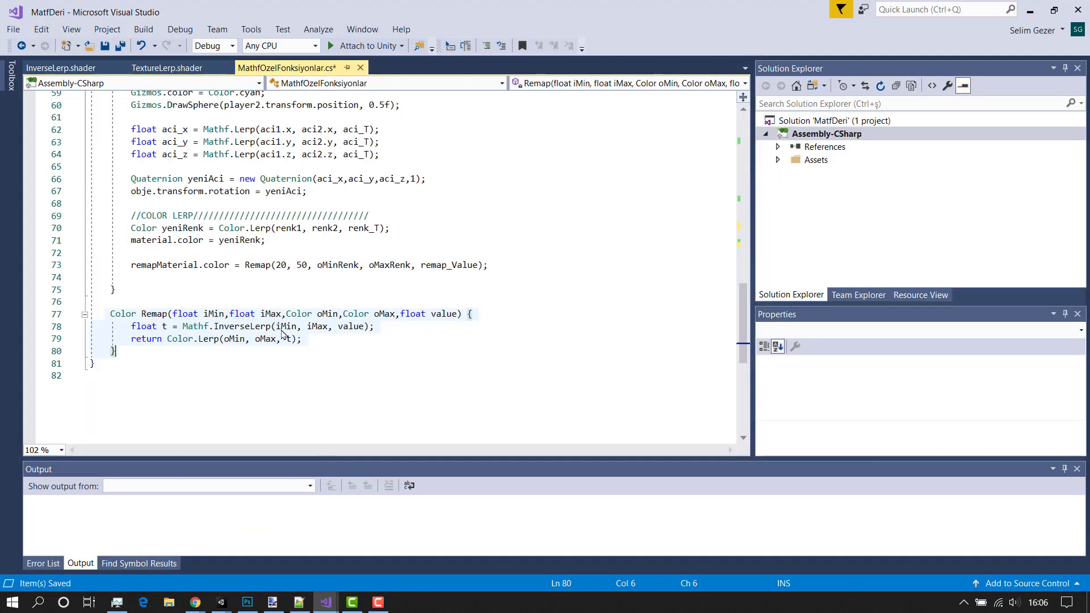
pyautogui.scroll(1, 284, 334)
pyautogui.scroll(1, 317, 370)
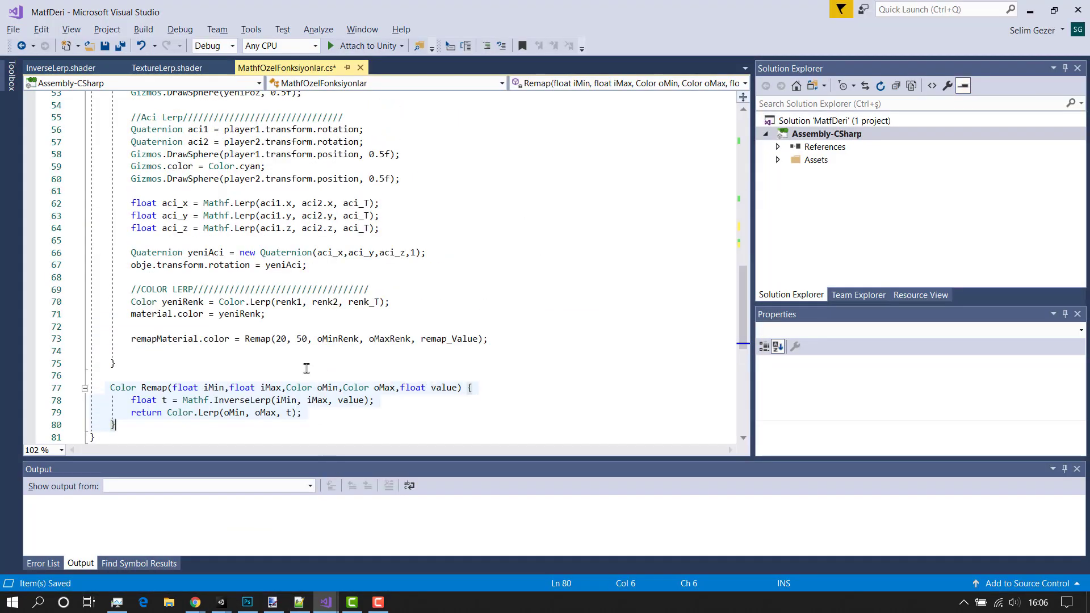
# Step: Go over the Remap call's arguments (50, 20, min/max colours, remap_Value) and its Color parameter
pyautogui.click(292, 339)
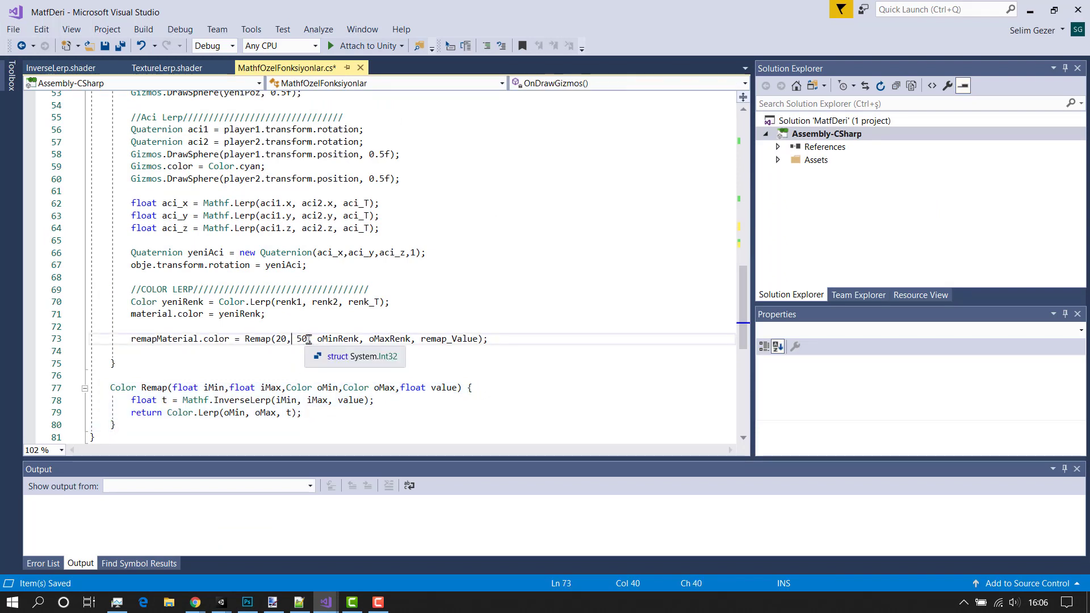
pyautogui.click(274, 339)
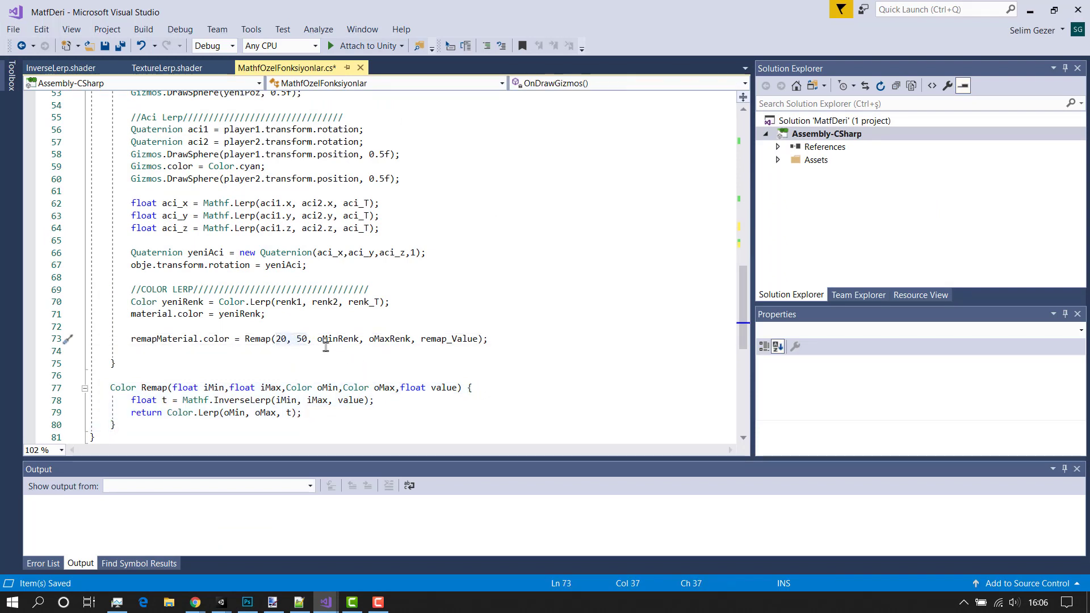
pyautogui.moveTo(317, 339); pyautogui.dragTo(409, 338)
pyautogui.click(410, 339)
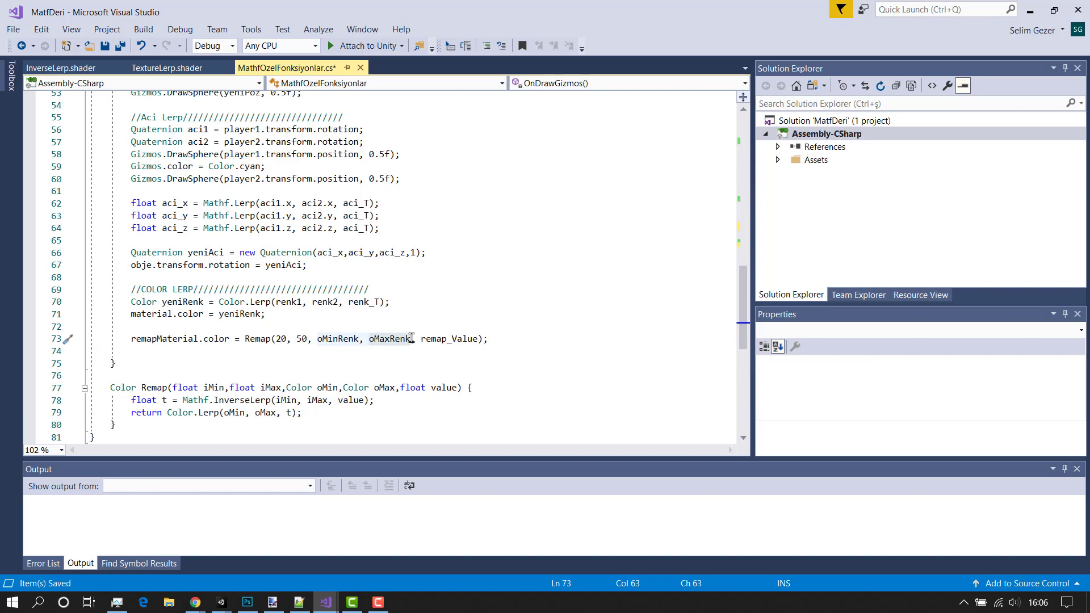
pyautogui.click(361, 387)
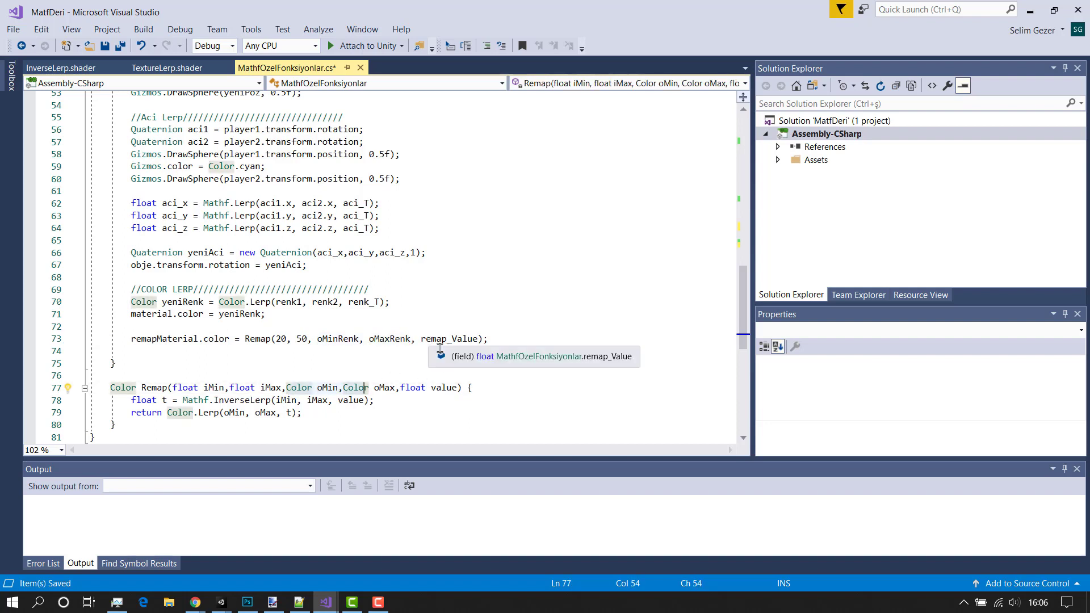
pyautogui.click(467, 339)
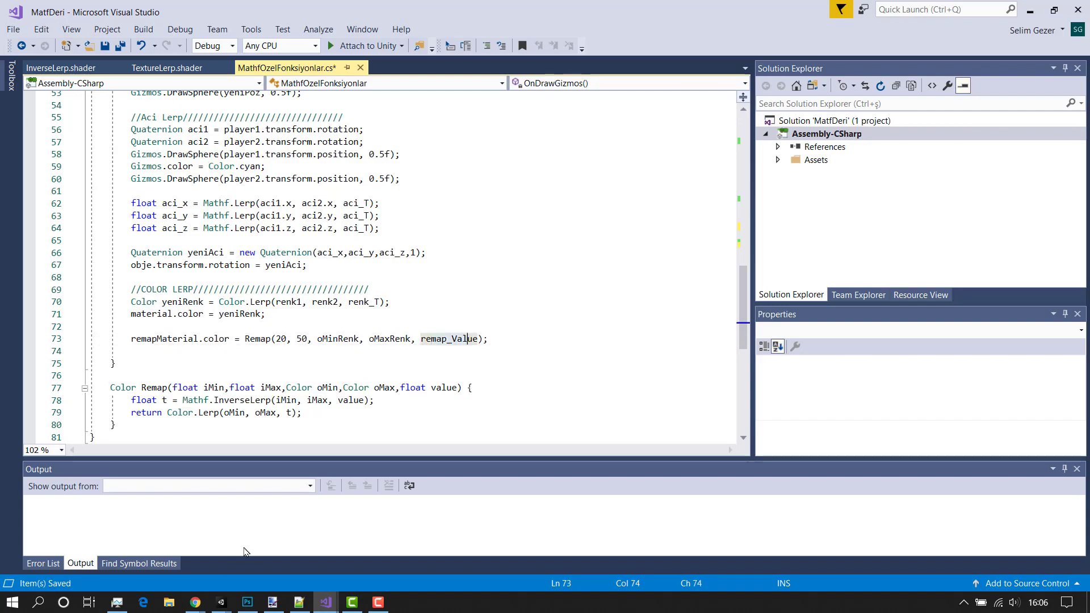
pyautogui.moveTo(221, 602)
pyautogui.click(379, 565)
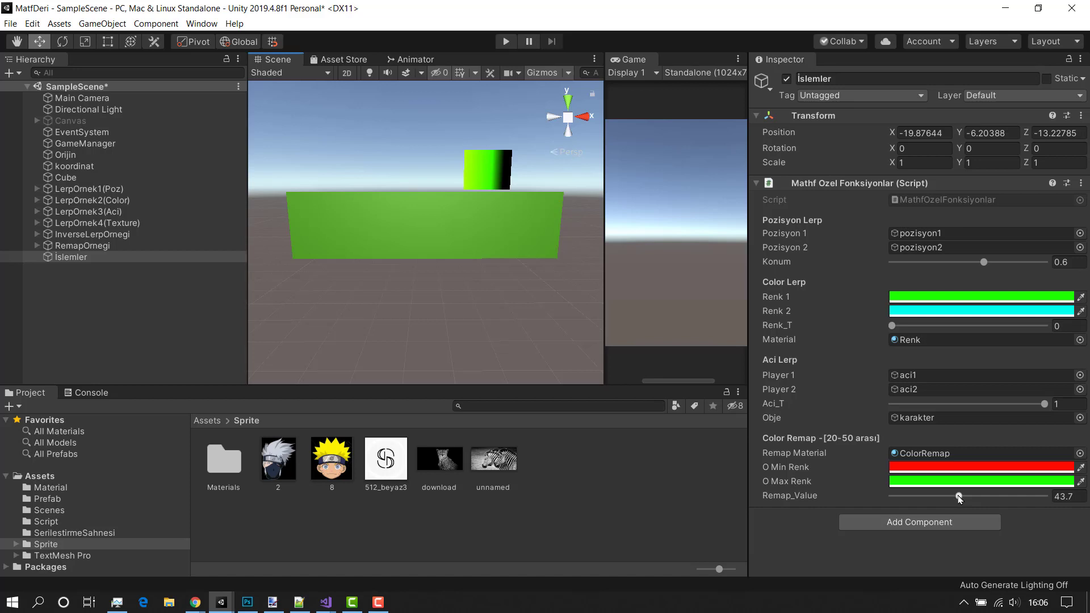
# Step: Sweep Remap_Value through 0, 100, 91.2, 18.6 and about 23 to past 50, watching the wall colour
pyautogui.moveTo(958, 497); pyautogui.dragTo(824, 496)
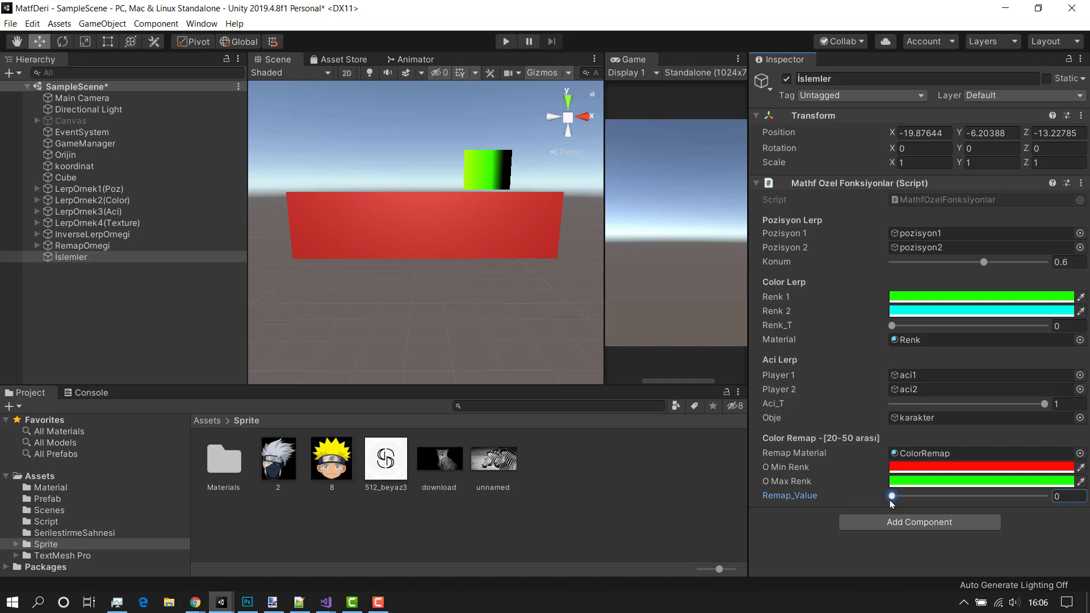
pyautogui.moveTo(893, 499); pyautogui.dragTo(1063, 497)
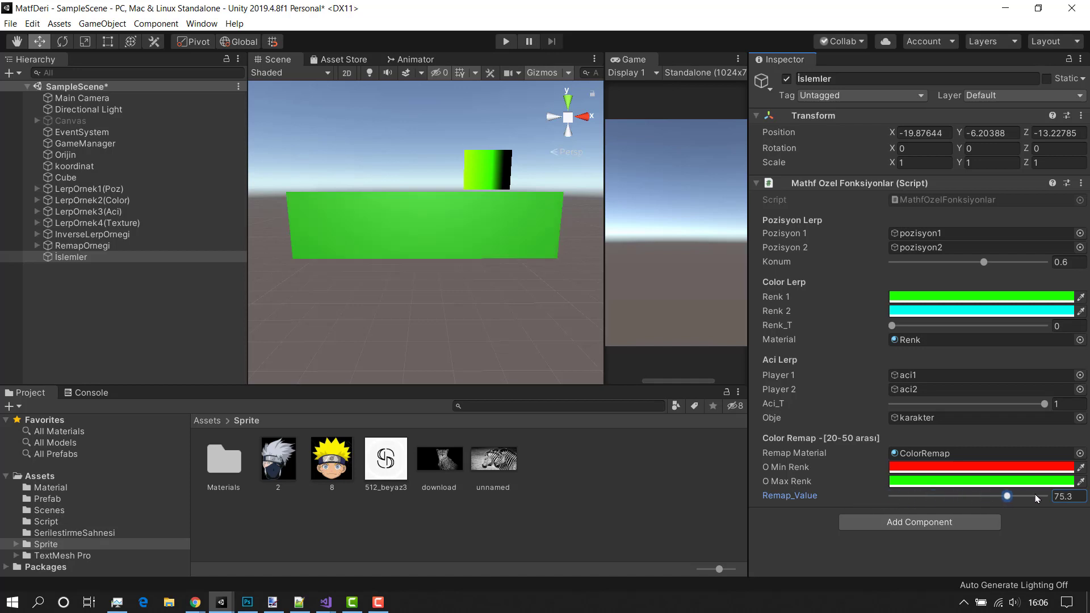
pyautogui.click(1069, 496)
pyautogui.moveTo(1049, 498)
pyautogui.mouseDown()
pyautogui.moveTo(1020, 503)
pyautogui.moveTo(1069, 505)
pyautogui.moveTo(799, 507)
pyautogui.mouseUp()
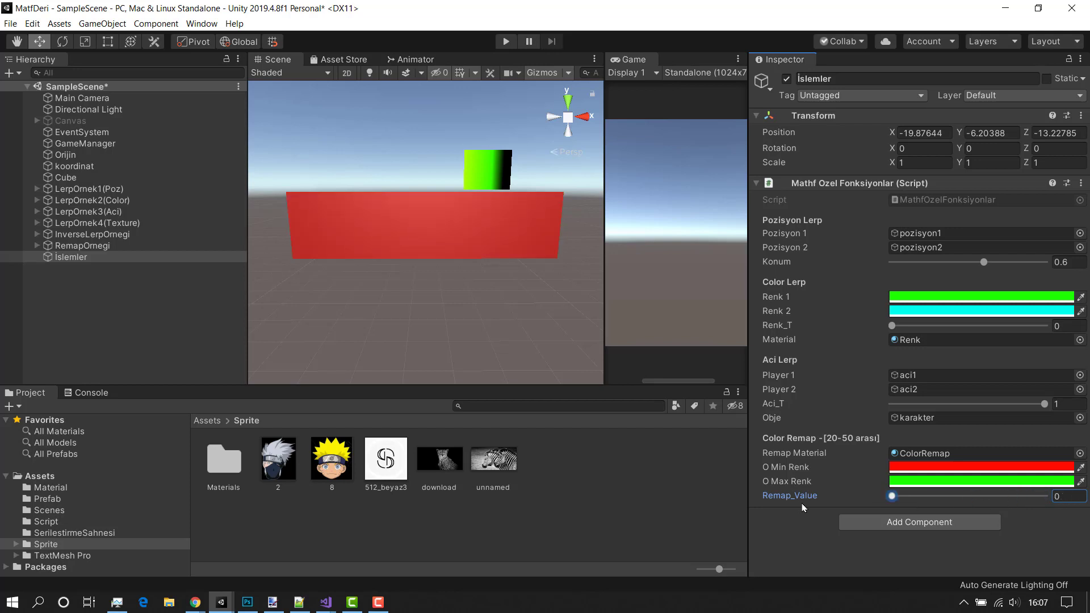
pyautogui.moveTo(869, 499); pyautogui.dragTo(926, 503)
pyautogui.moveTo(926, 502); pyautogui.dragTo(931, 501)
pyautogui.moveTo(927, 502); pyautogui.dragTo(962, 502)
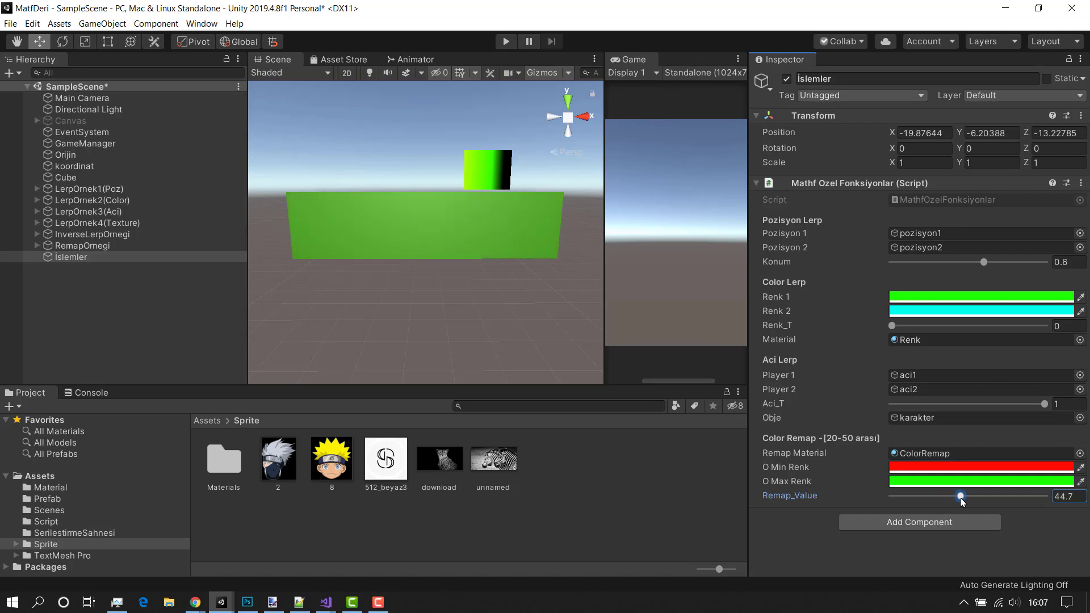
pyautogui.moveTo(968, 501); pyautogui.dragTo(1021, 502)
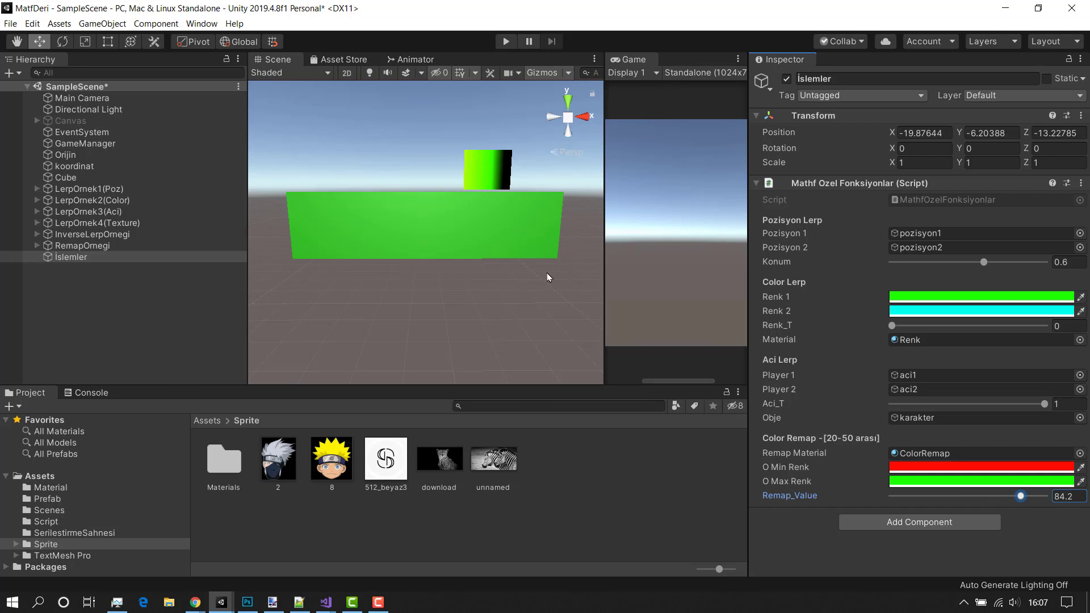
# Step: Lower Remap_Value from 82.8 until the wall turns red, and pull the scene view back
pyautogui.keyDown('alt'); pyautogui.moveTo(526, 305); pyautogui.dragTo(529, 289); pyautogui.keyUp('alt')
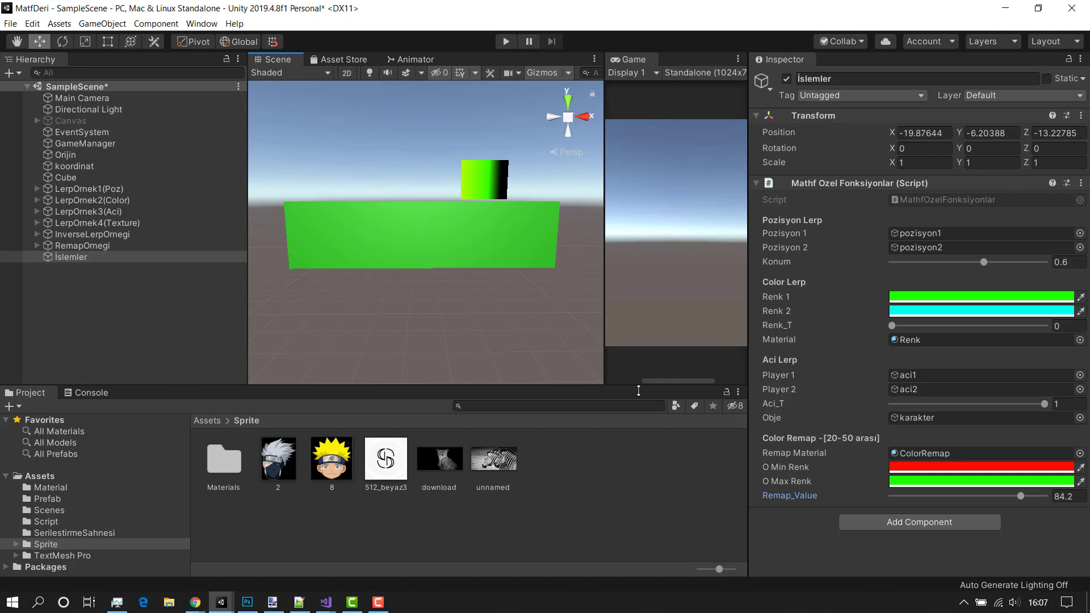
pyautogui.click(1021, 497)
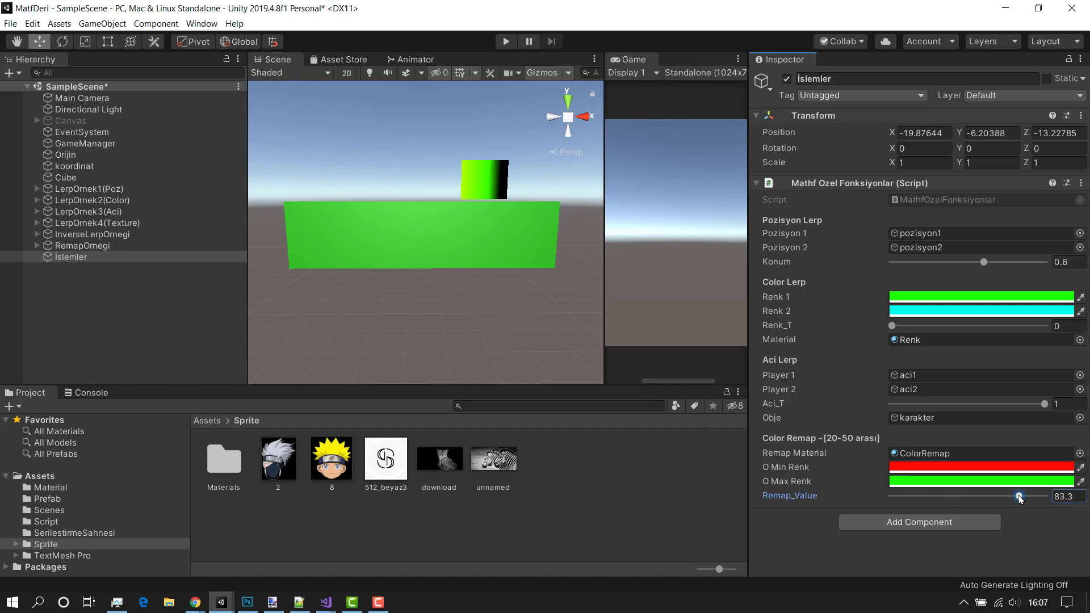
pyautogui.moveTo(1020, 498); pyautogui.dragTo(892, 500)
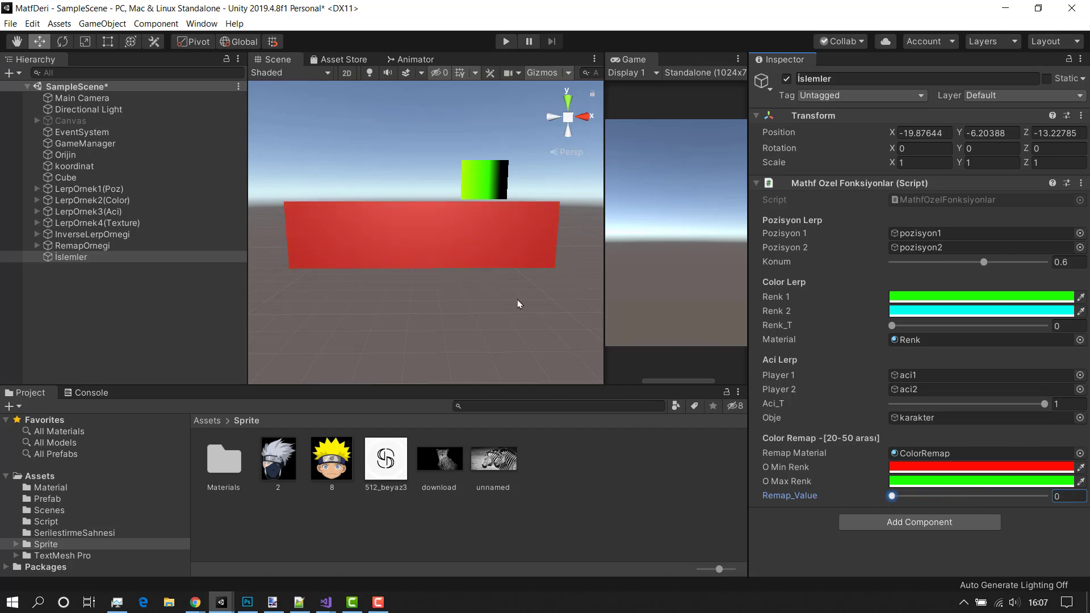
pyautogui.scroll(-3, 504, 271)
pyautogui.moveTo(479, 253)
pyautogui.mouseDown(button='right')
pyautogui.moveTo(466, 310)
pyautogui.moveTo(473, 291)
pyautogui.mouseUp(button='right')
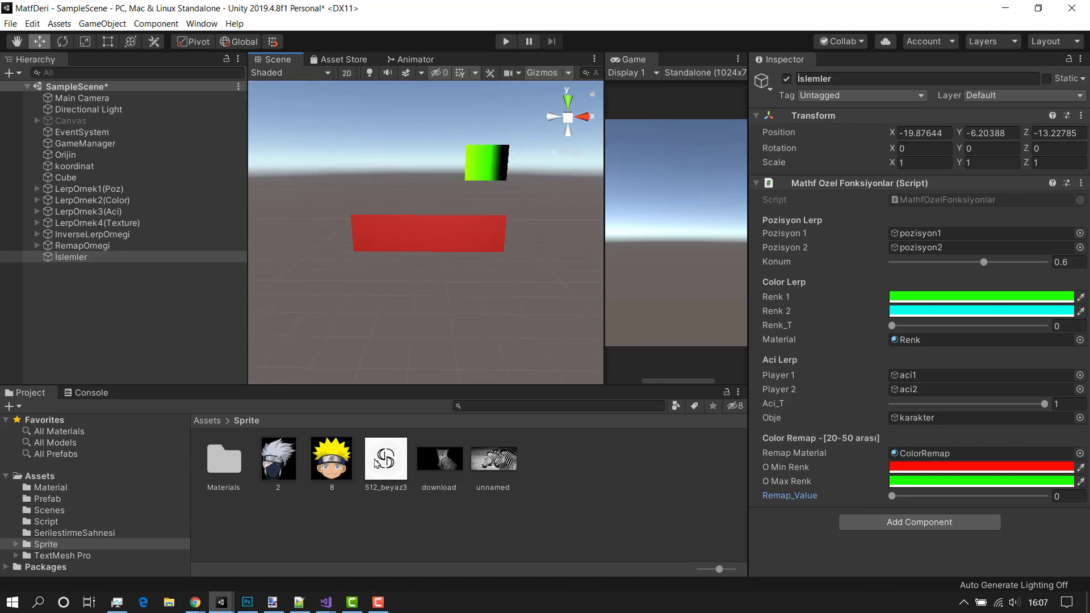
pyautogui.moveTo(326, 602)
pyautogui.click(380, 545)
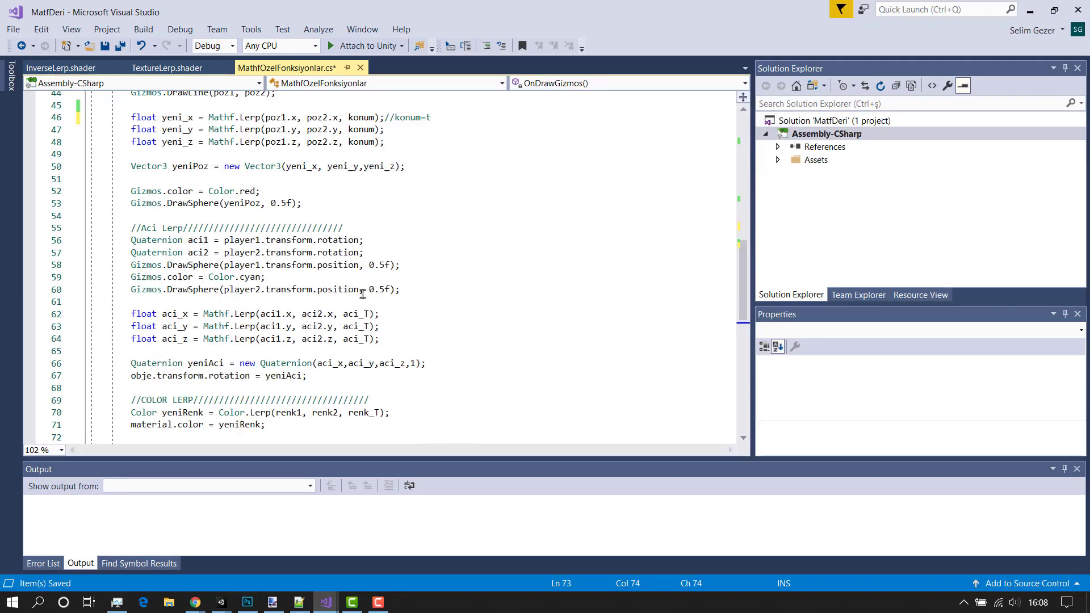
pyautogui.scroll(1, 362, 294)
pyautogui.scroll(-1, 363, 295)
pyautogui.scroll(-1, 375, 301)
pyautogui.scroll(3, 377, 312)
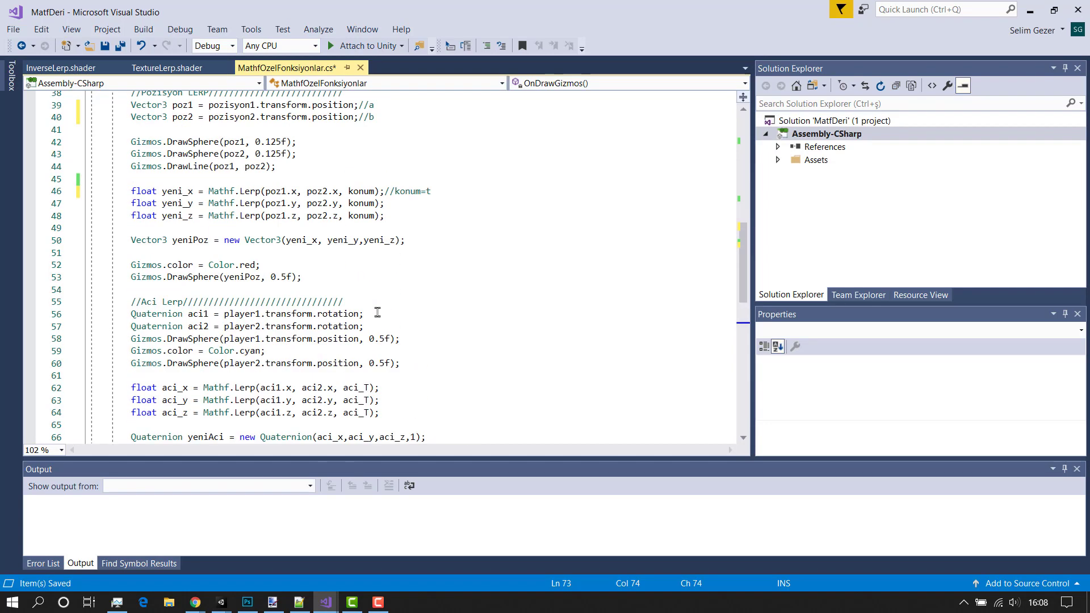
pyautogui.scroll(1, 375, 303)
pyautogui.click(259, 228)
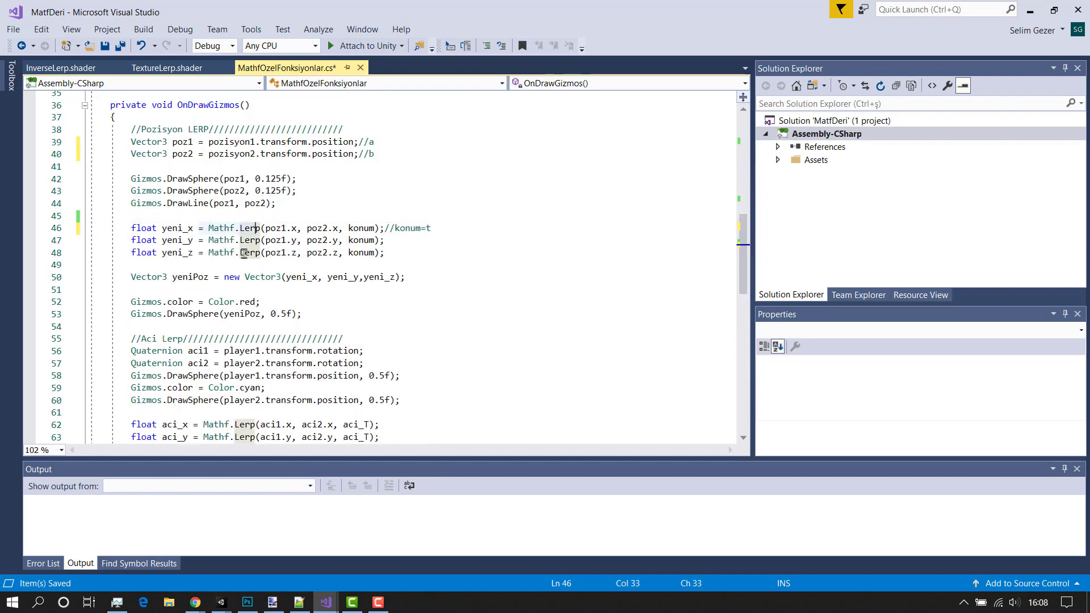
pyautogui.scroll(-3, 254, 264)
pyautogui.click(249, 314)
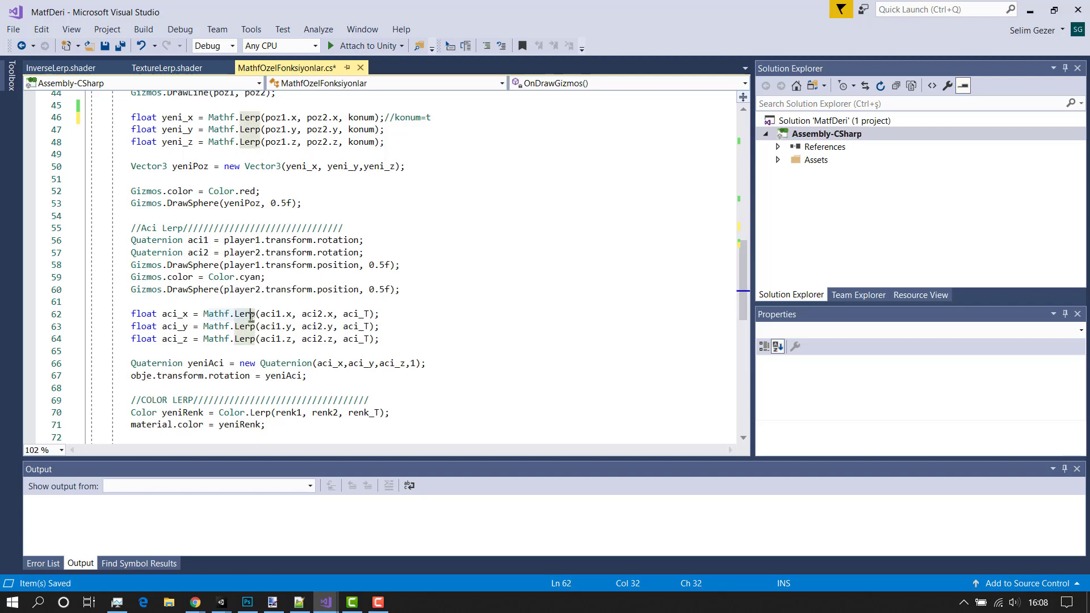
pyautogui.scroll(-1, 264, 351)
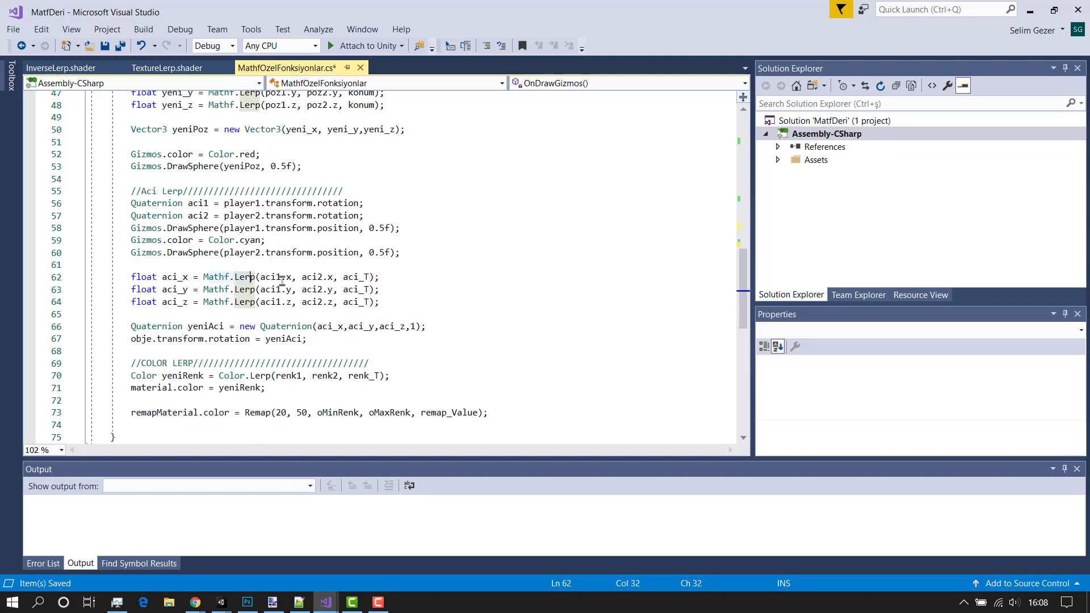
pyautogui.scroll(-2, 266, 286)
pyautogui.click(250, 301)
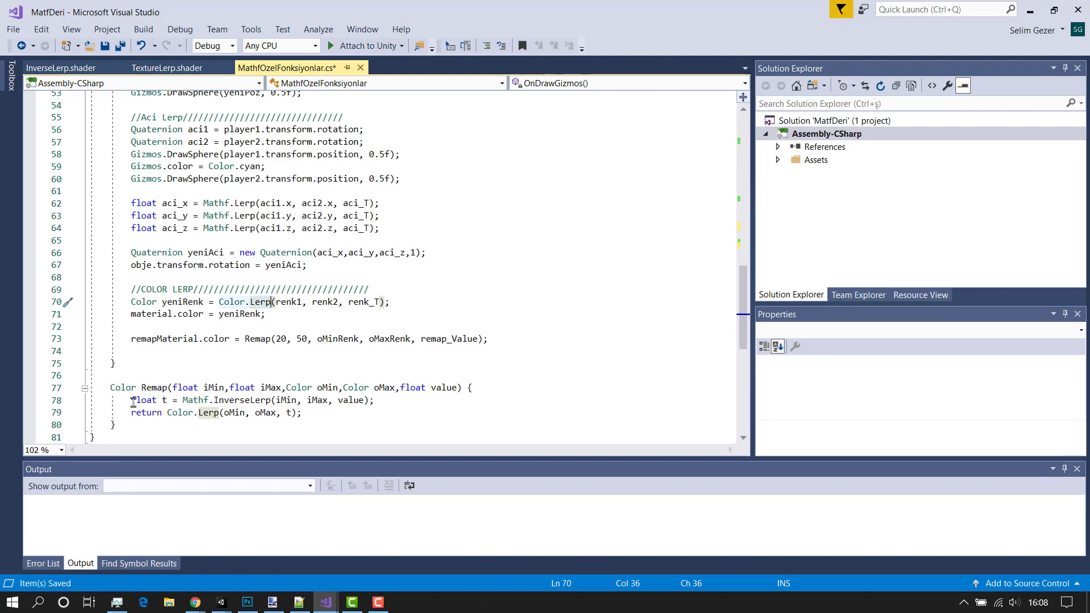
pyautogui.moveTo(108, 387); pyautogui.dragTo(116, 426)
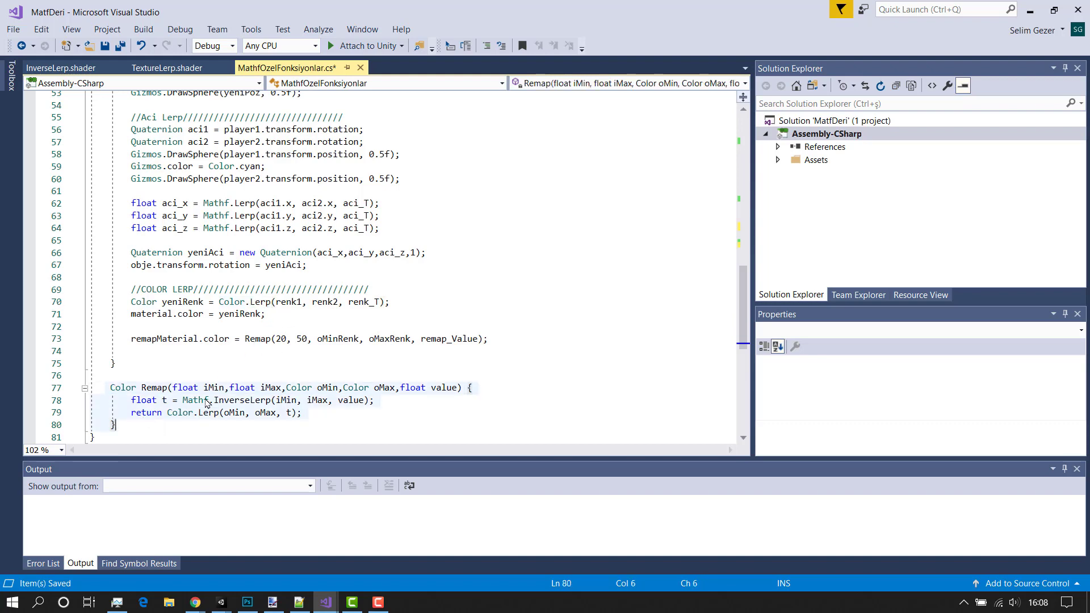
pyautogui.scroll(2, 291, 373)
pyautogui.scroll(1, 291, 373)
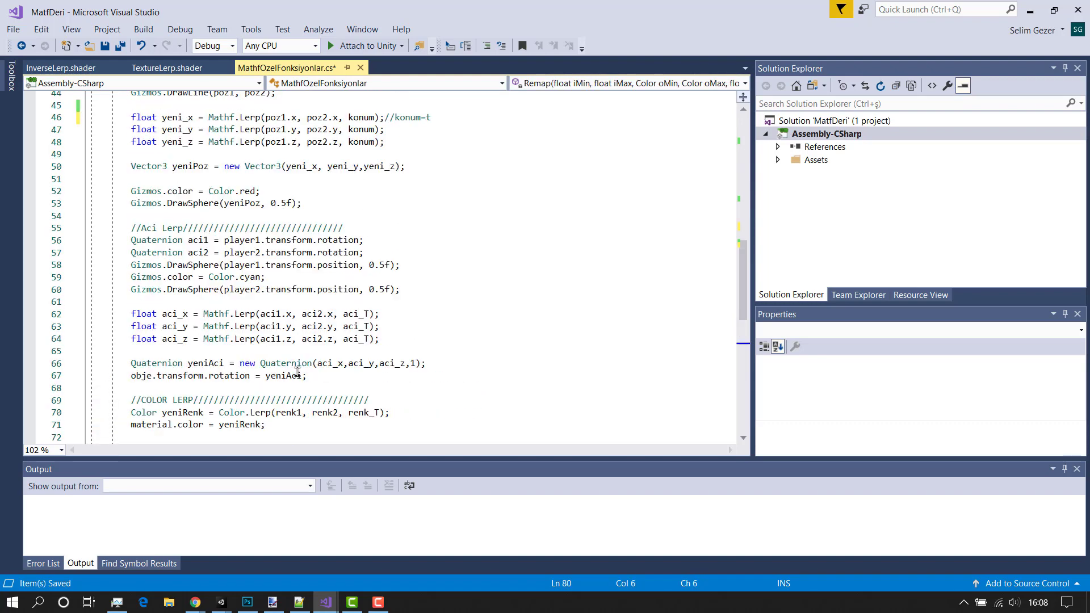
# Step: In Unity, raise Konum to 1, the end of its range
pyautogui.moveTo(289, 290)
pyautogui.moveTo(224, 602)
pyautogui.click(363, 559)
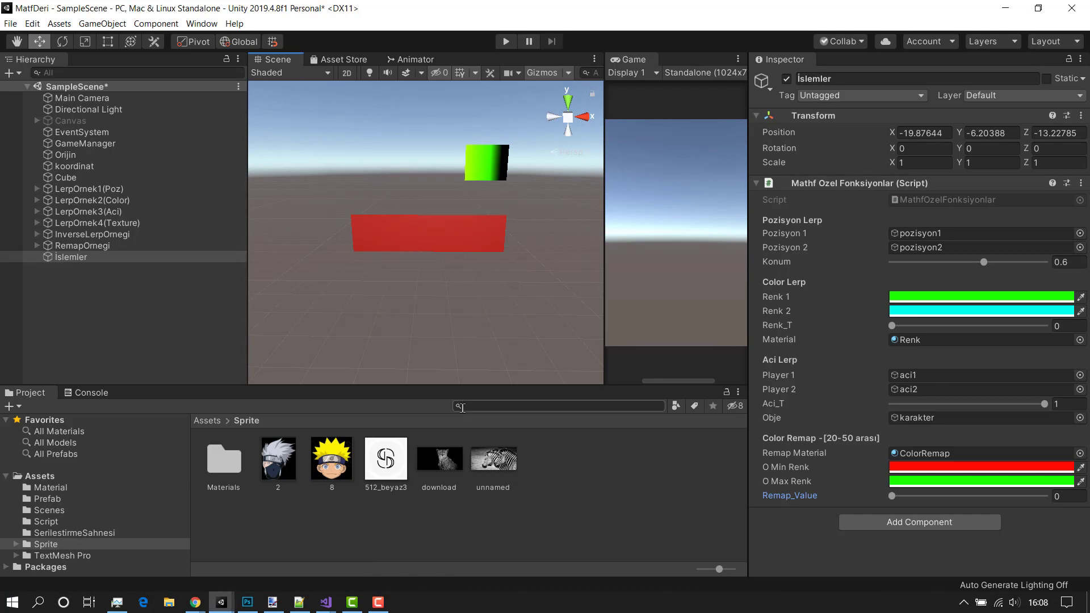
pyautogui.scroll(-2, 449, 277)
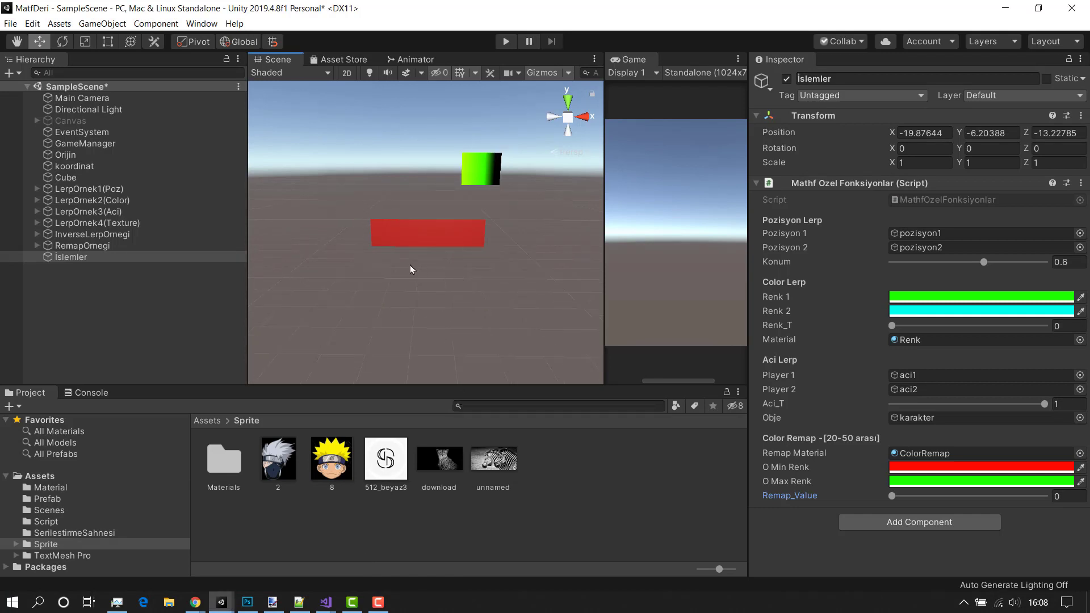
pyautogui.moveTo(984, 262); pyautogui.dragTo(1064, 269)
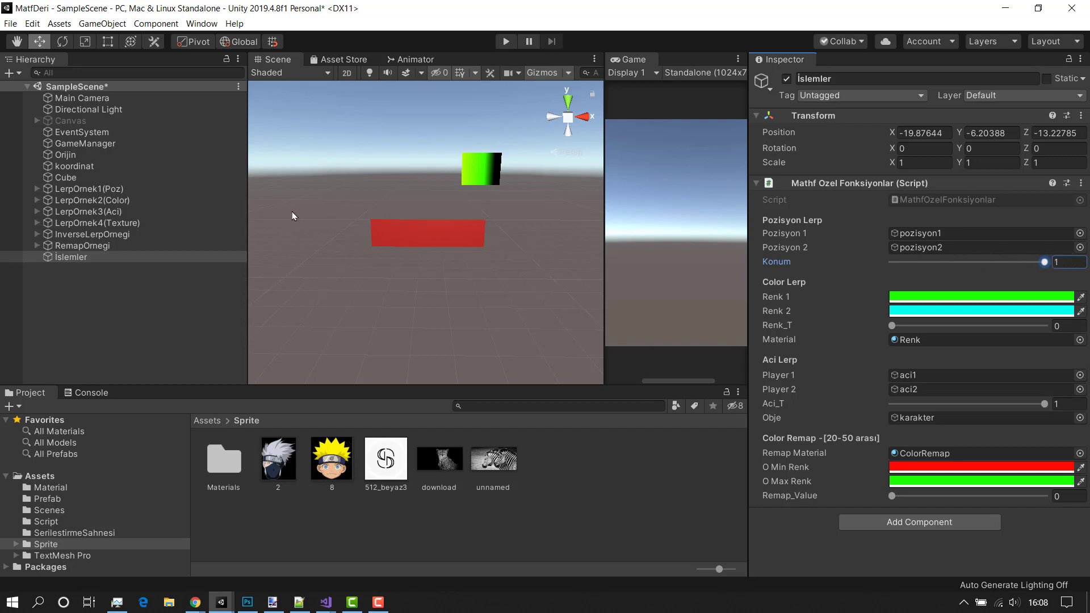
# Step: Frame and orbit the LerpOrnek1(Poz) example, then slide İslemler's Konum back to 1
pyautogui.click(162, 189)
pyautogui.press('f')
pyautogui.moveTo(430, 193)
pyautogui.keyDown('alt'); pyautogui.mouseDown()
pyautogui.moveTo(431, 154)
pyautogui.moveTo(485, 216)
pyautogui.mouseUp(); pyautogui.keyUp('alt')
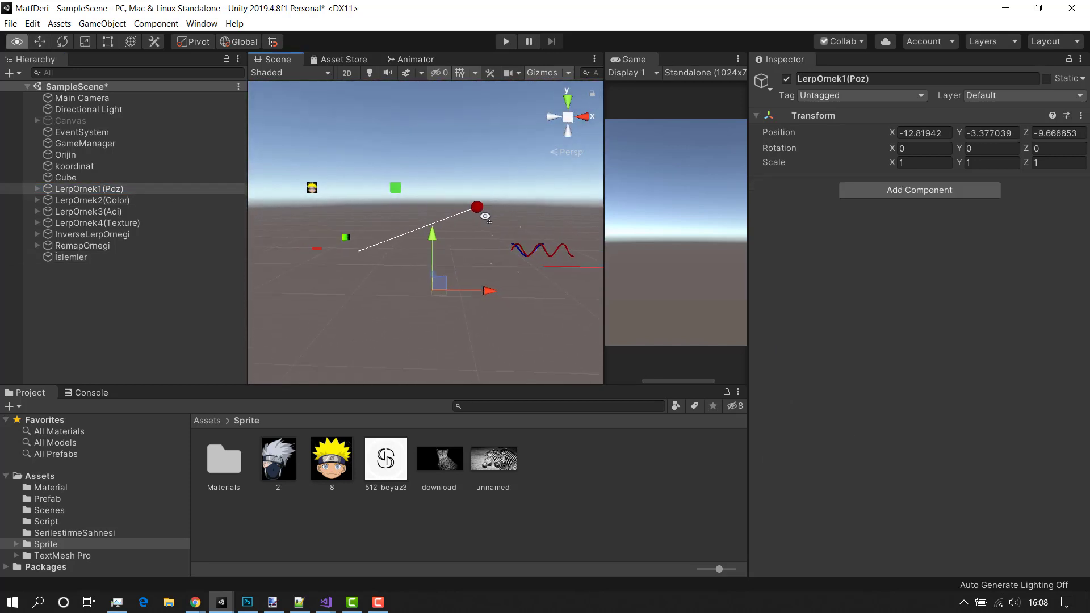
pyautogui.scroll(3, 485, 216)
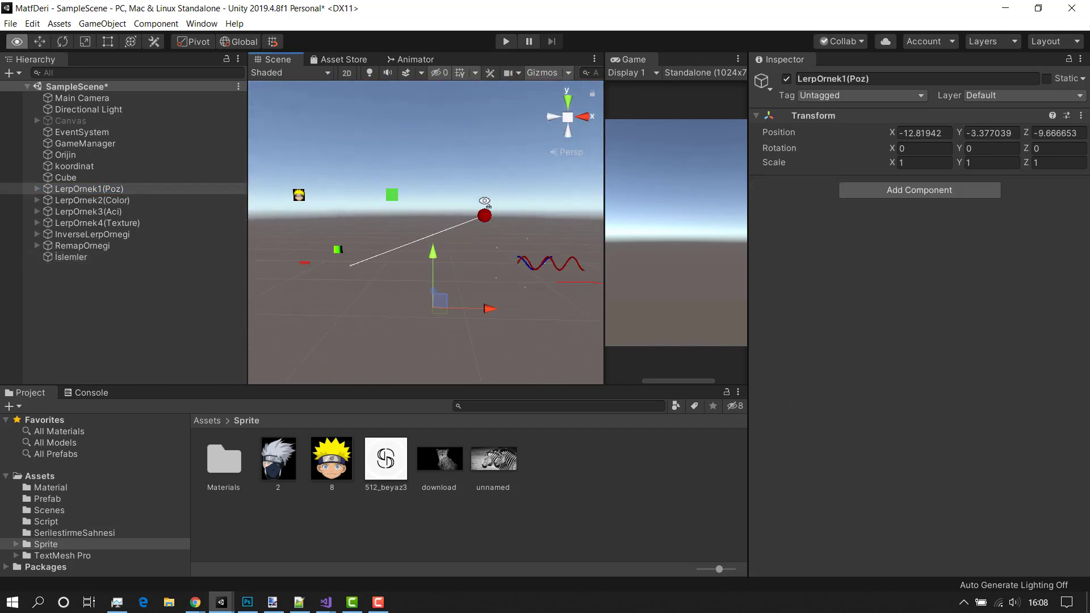
pyautogui.click(142, 256)
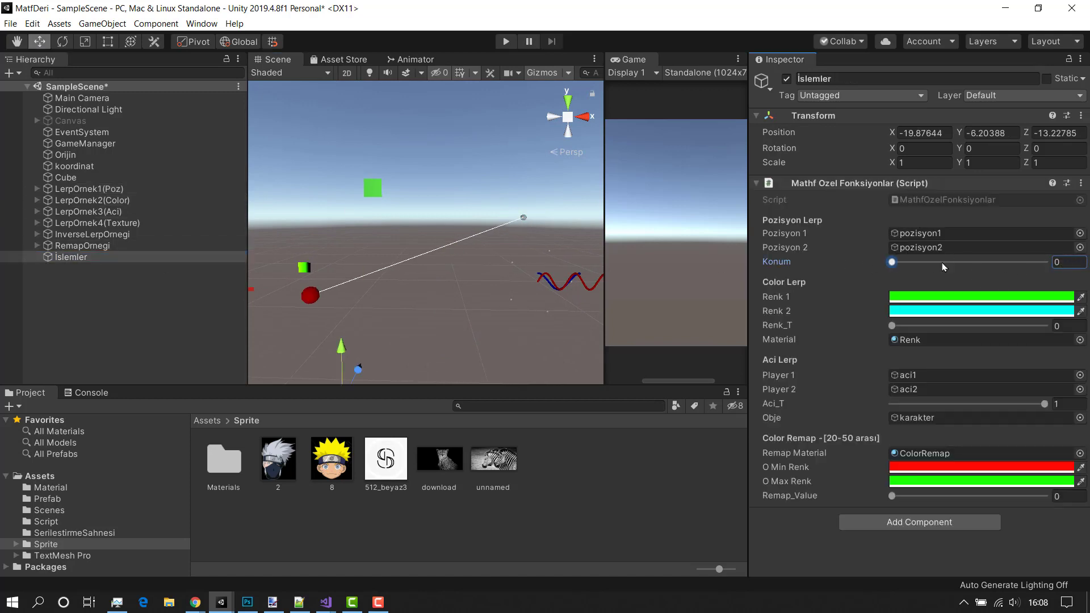
pyautogui.moveTo(944, 266); pyautogui.dragTo(1050, 262)
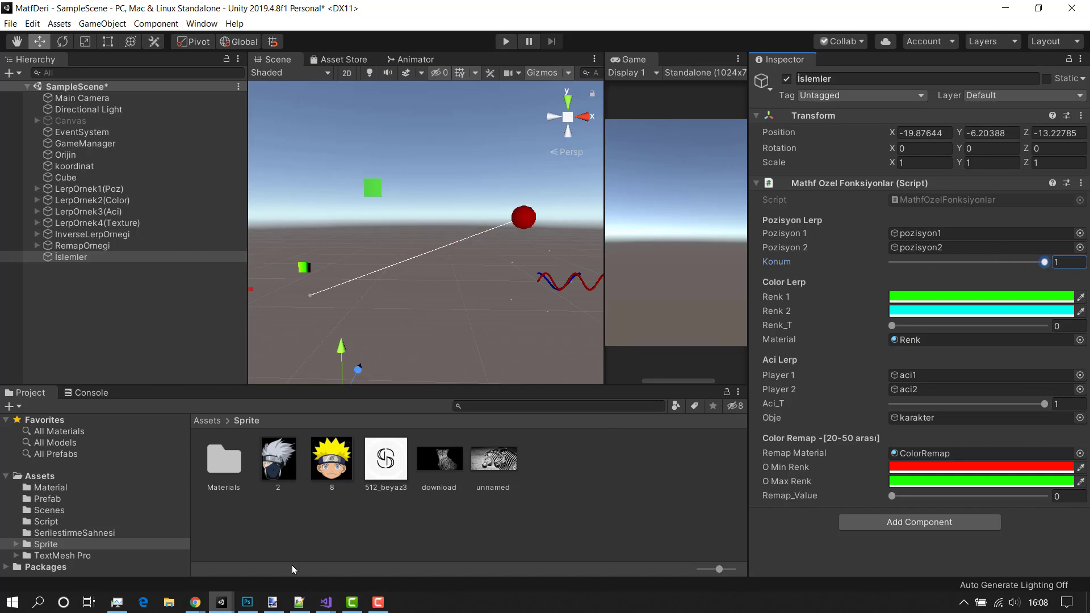
# Step: Change konum's attribute on line 10 to [Range(-2, 2f)] and save the script
pyautogui.click(325, 602)
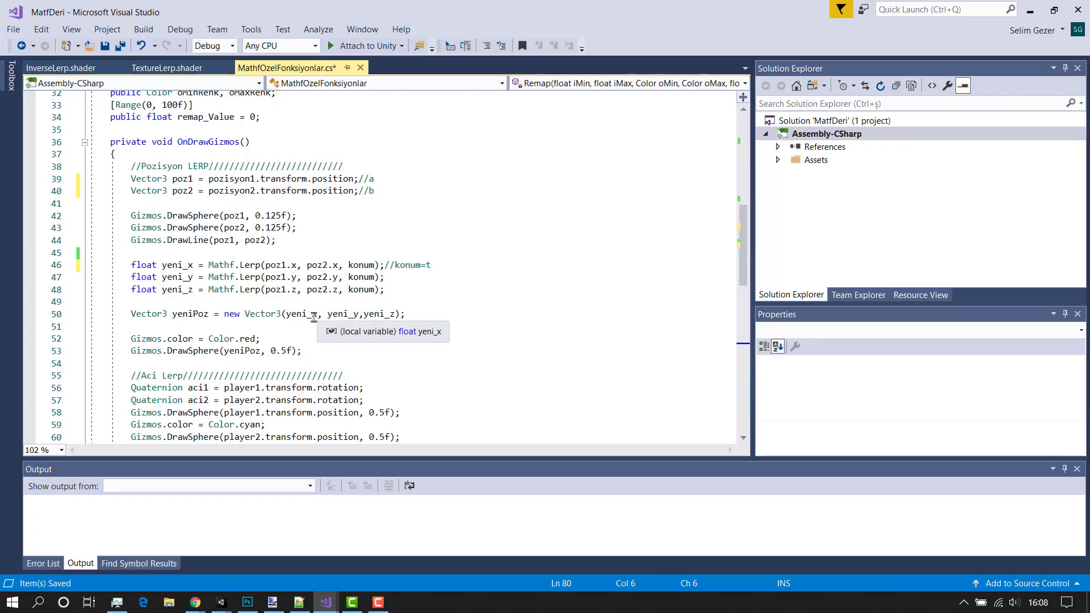
pyautogui.scroll(1, 265, 233)
pyautogui.scroll(7, 265, 232)
pyautogui.scroll(3, 218, 173)
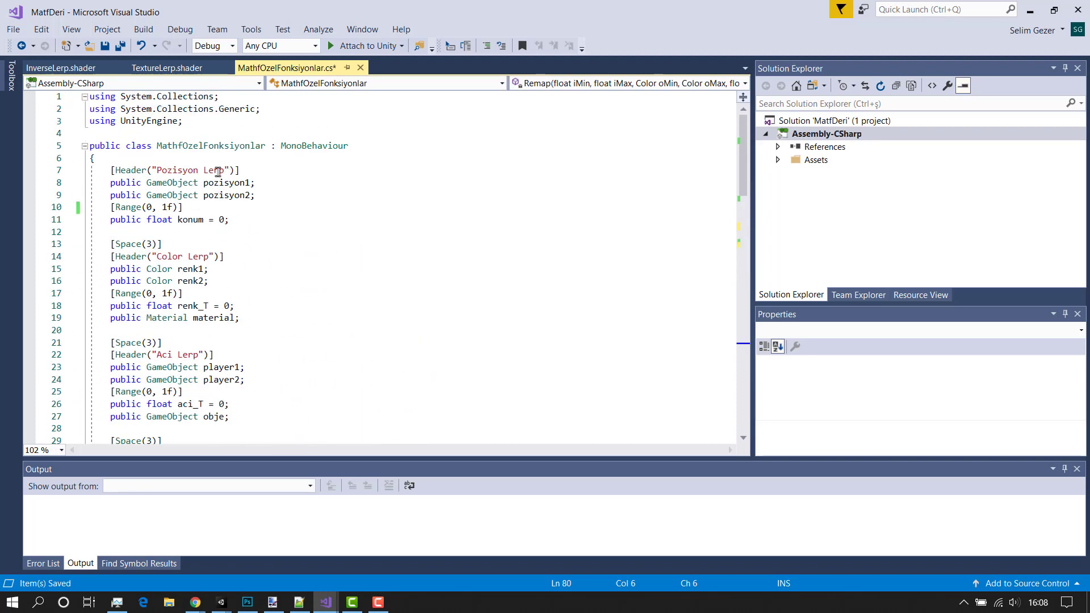
pyautogui.click(152, 207)
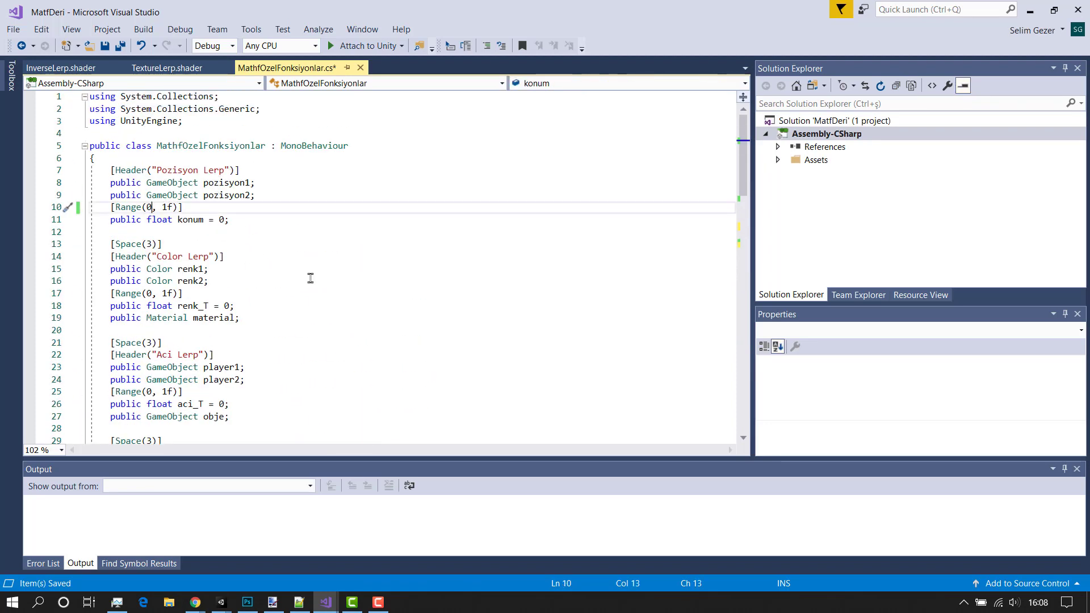
pyautogui.press('BackSpace')
pyautogui.write('-2')
pyautogui.press('Right')
pyautogui.press('BackSpace')
pyautogui.write('2')
pyautogui.hotkey('ctrl', 's')
pyautogui.hotkey('alt', 'Tab')
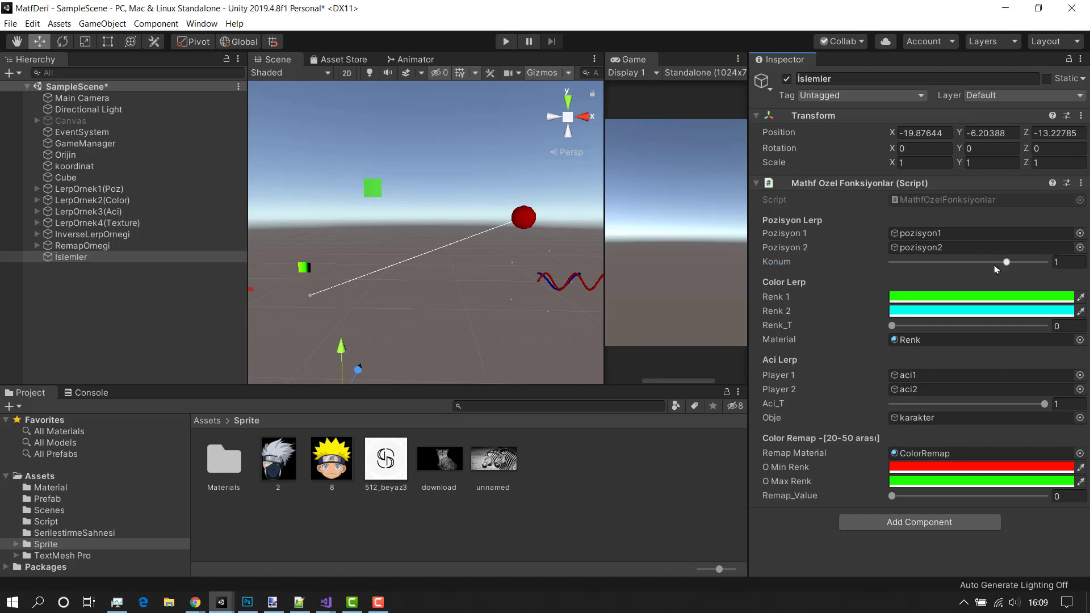
# Step: Drag Konum down to -1.7, below the old minimum of 0
pyautogui.moveTo(995, 269)
pyautogui.mouseDown()
pyautogui.moveTo(873, 276)
pyautogui.moveTo(1054, 276)
pyautogui.mouseUp()
pyautogui.moveTo(333, 597)
pyautogui.click(380, 553)
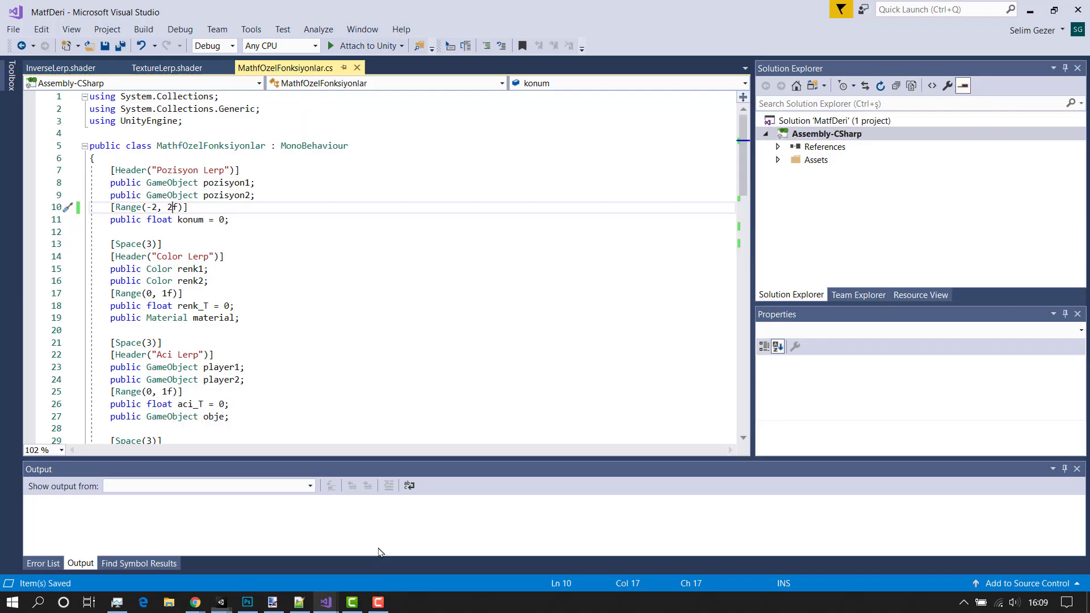
pyautogui.scroll(-6, 260, 343)
pyautogui.scroll(-1, 261, 343)
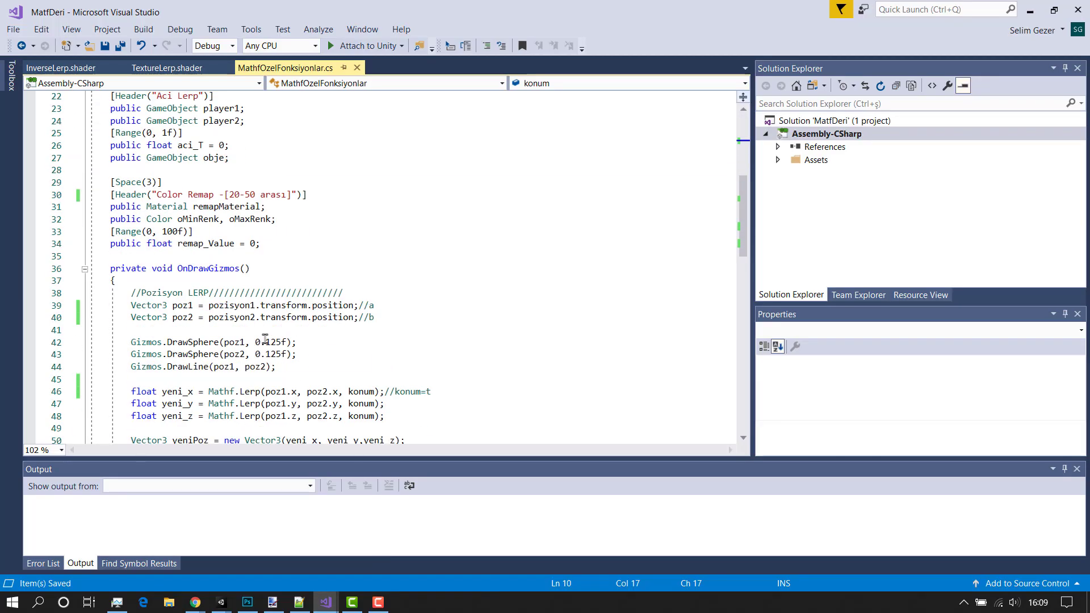
pyautogui.scroll(-2, 257, 330)
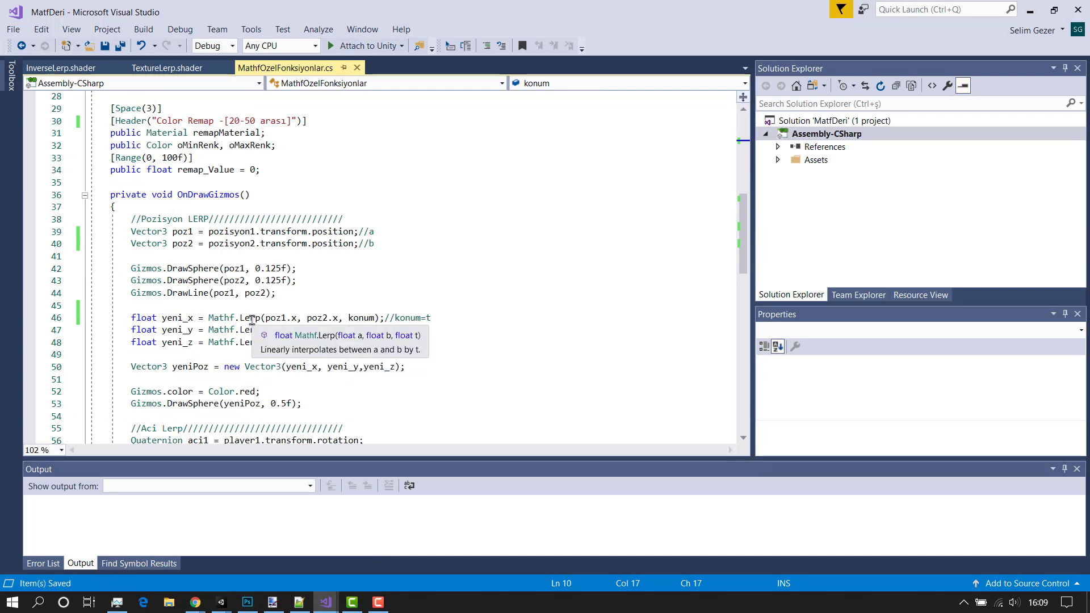
pyautogui.click(252, 319)
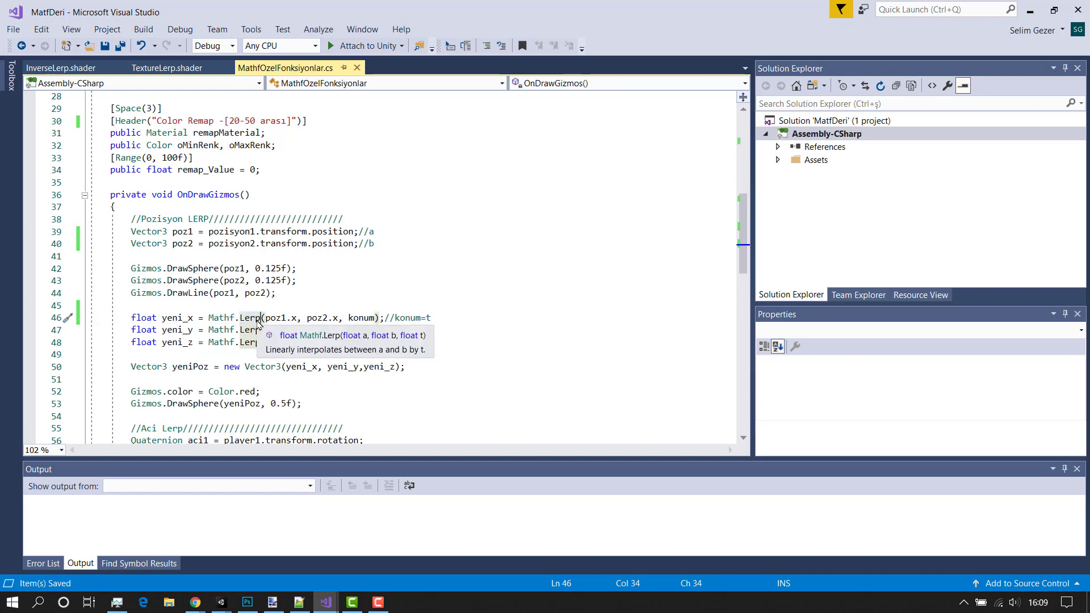
# Step: Replace Mathf.Lerp with Mathf.LerpUnclamped for x, y and z on lines 46-48, then save
pyautogui.hotkey('ctrl', 'space')
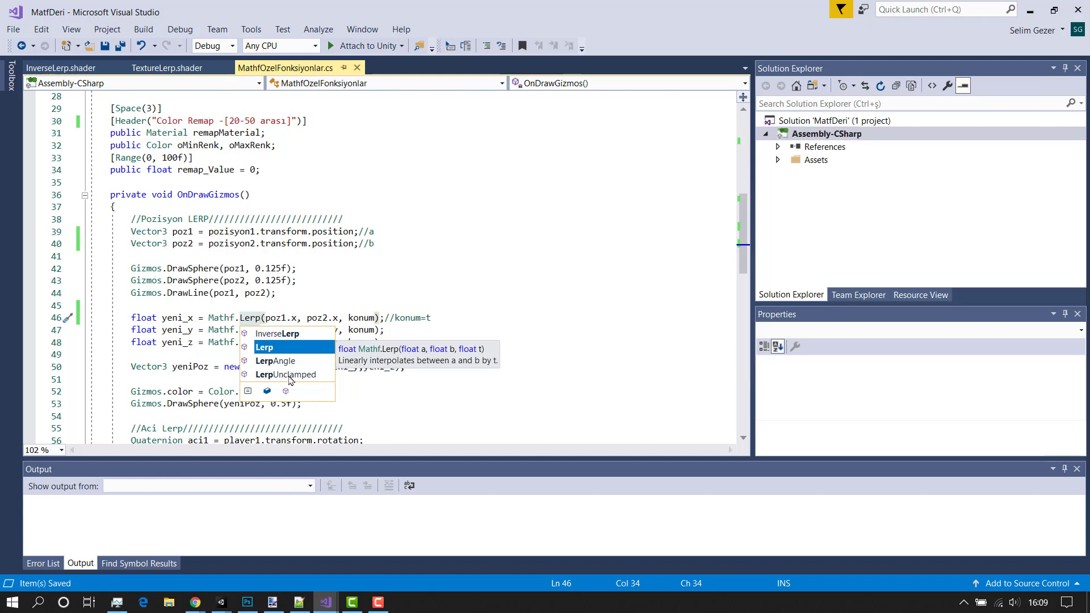
pyautogui.doubleClick(289, 376)
pyautogui.press('Down')
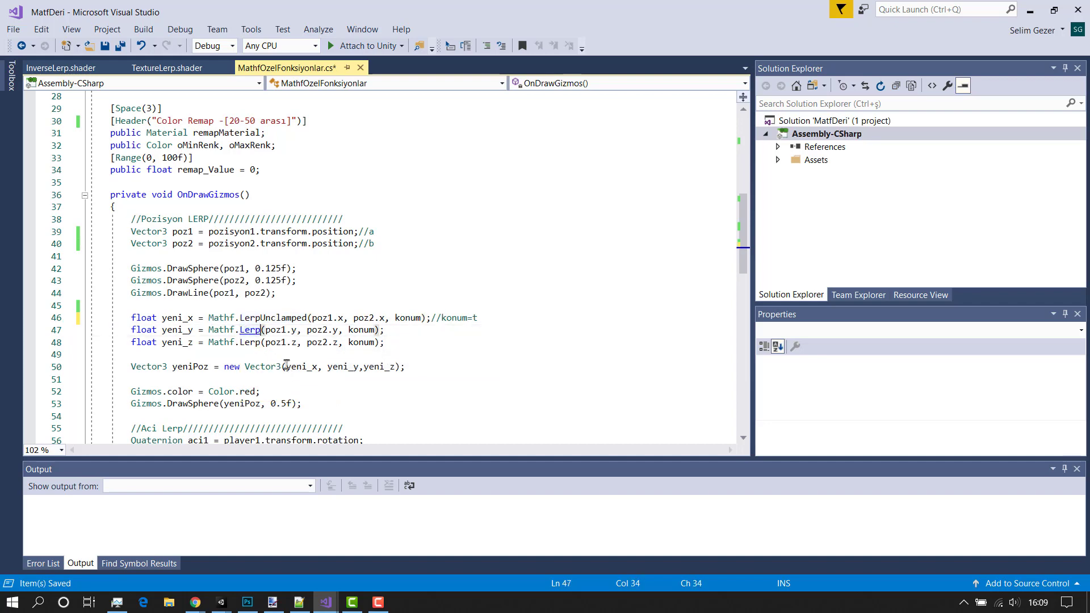
pyautogui.hotkey('ctrl', 'space')
pyautogui.doubleClick(291, 385)
pyautogui.press('Down')
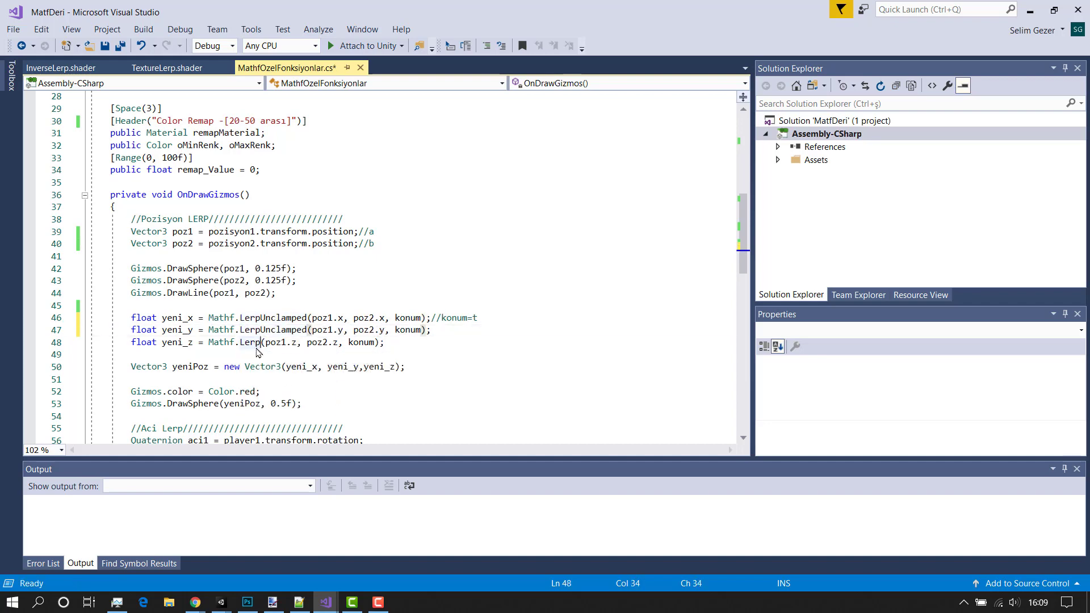
pyautogui.hotkey('ctrl', 'space')
pyautogui.doubleClick(293, 397)
pyautogui.scroll(-1, 293, 343)
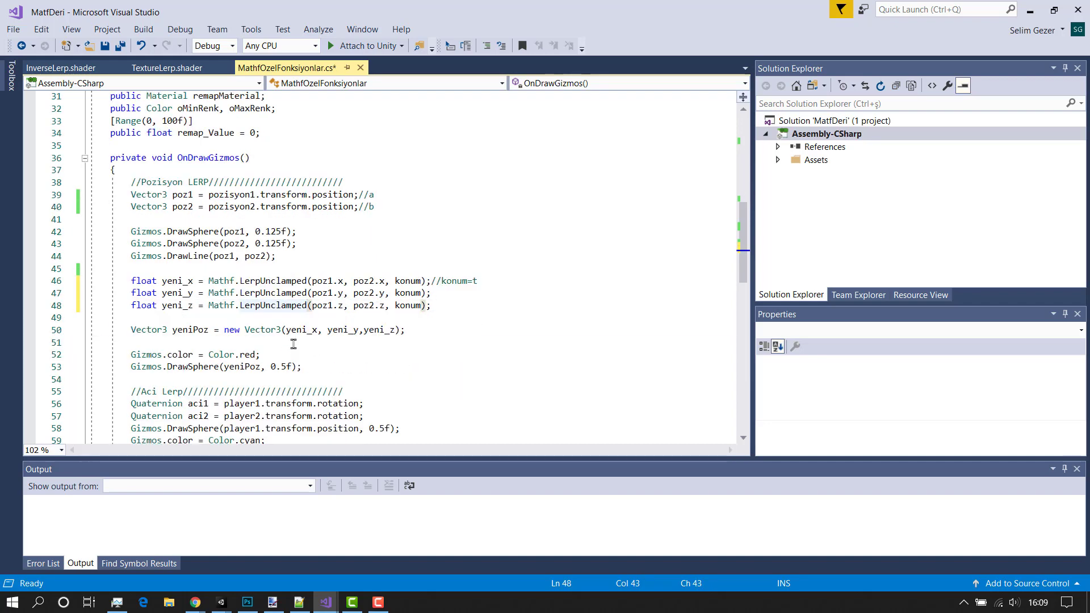
pyautogui.scroll(-2, 294, 344)
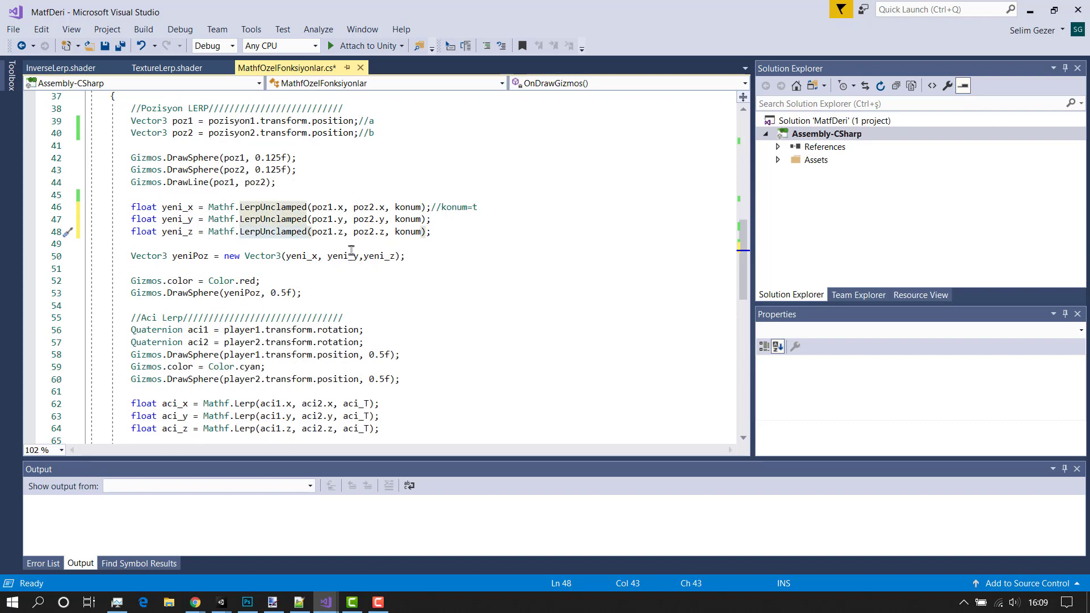
pyautogui.hotkey('ctrl', 's')
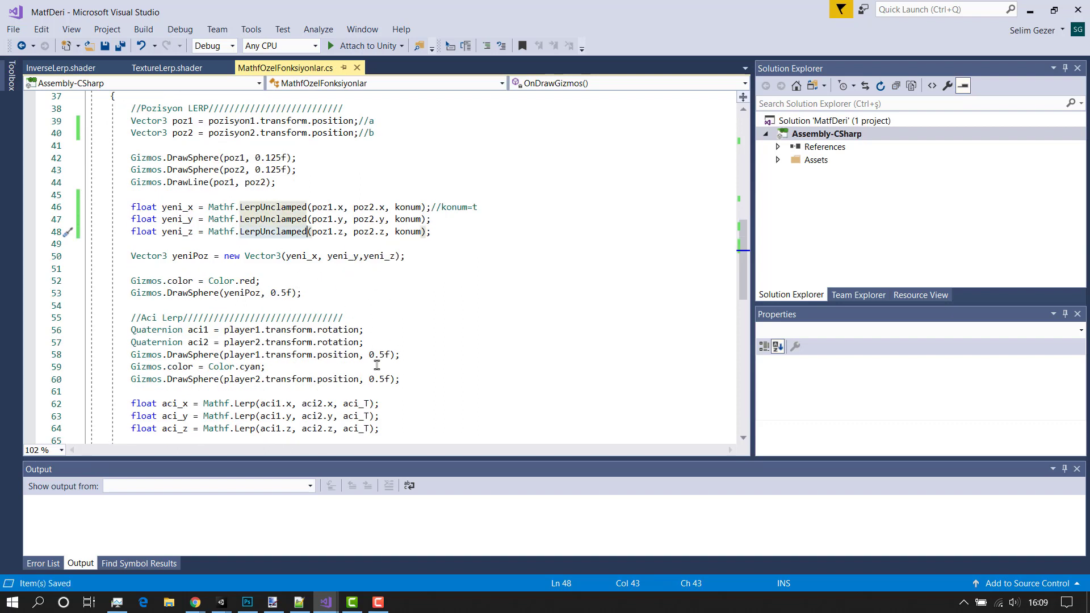
# Step: Orbit to the position line and slide Konum from 2 down through -0.6 to -0.96
pyautogui.moveTo(221, 601)
pyautogui.click(369, 568)
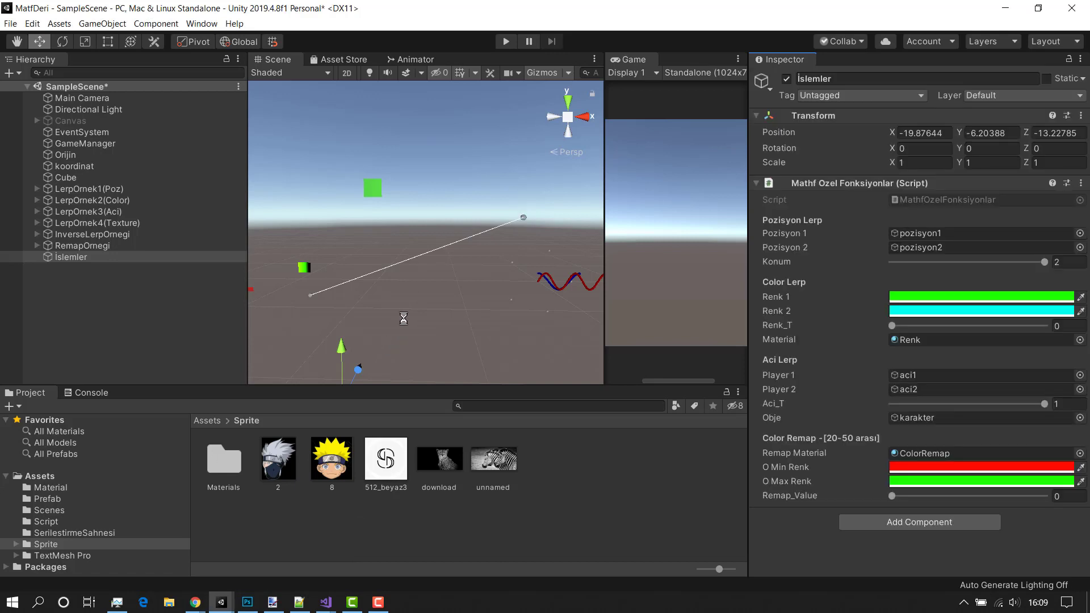
pyautogui.moveTo(420, 308)
pyautogui.keyDown('alt'); pyautogui.mouseDown()
pyautogui.moveTo(447, 378)
pyautogui.moveTo(492, 309)
pyautogui.mouseUp(); pyautogui.keyUp('alt')
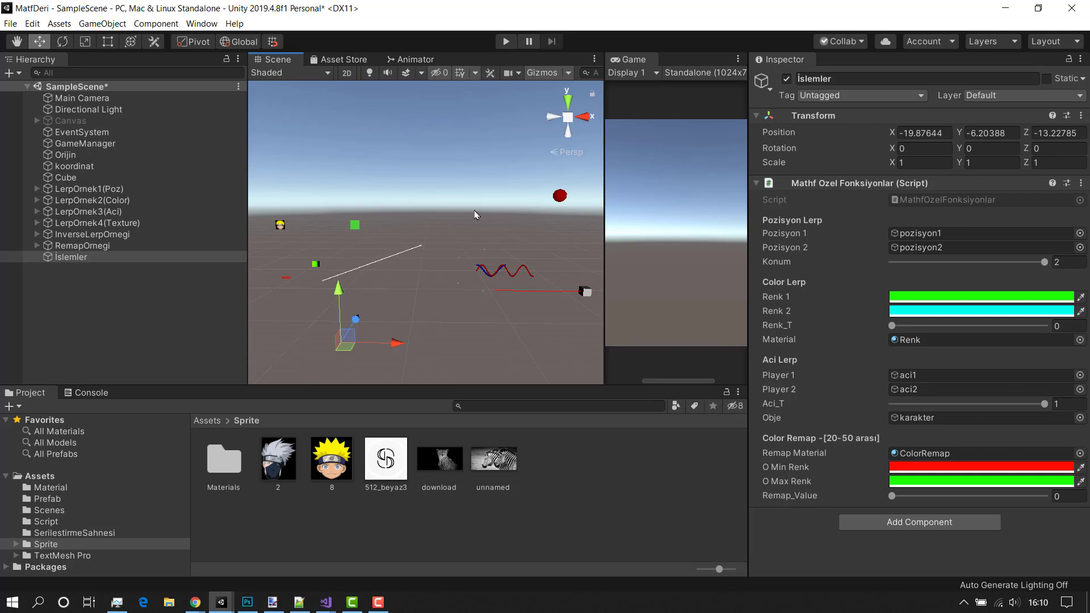
pyautogui.keyDown('alt'); pyautogui.moveTo(423, 255); pyautogui.dragTo(380, 264); pyautogui.keyUp('alt')
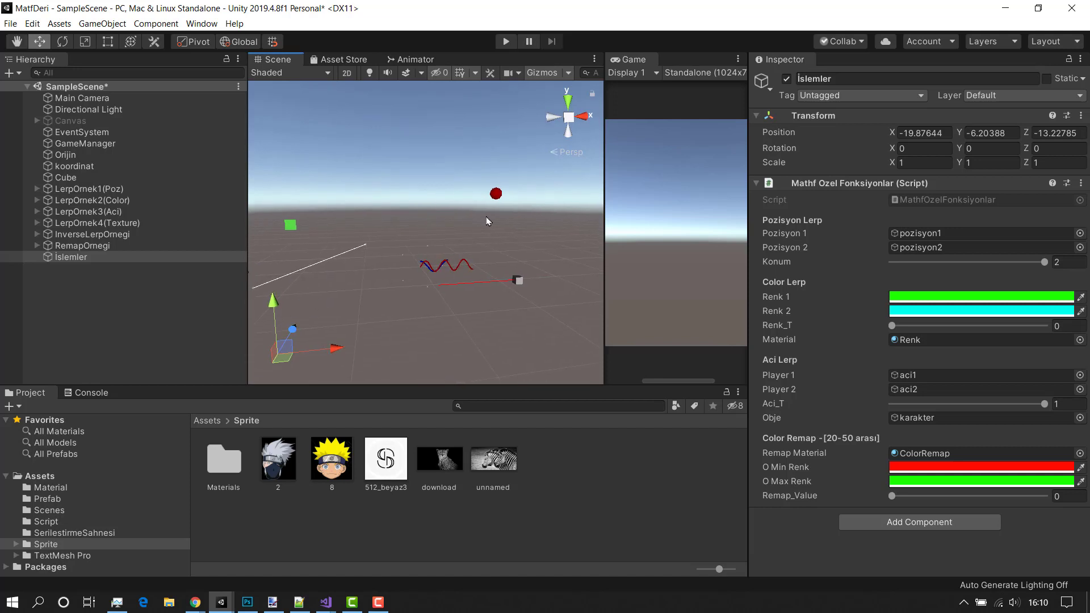
pyautogui.moveTo(486, 216); pyautogui.dragTo(517, 209, button='middle')
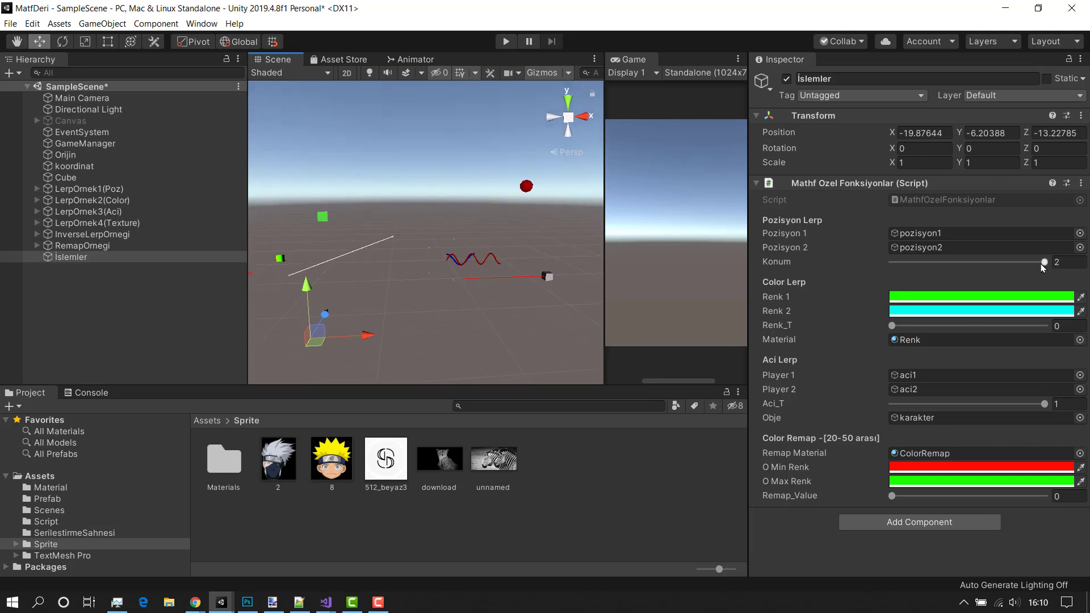
pyautogui.moveTo(1045, 262); pyautogui.dragTo(1008, 265)
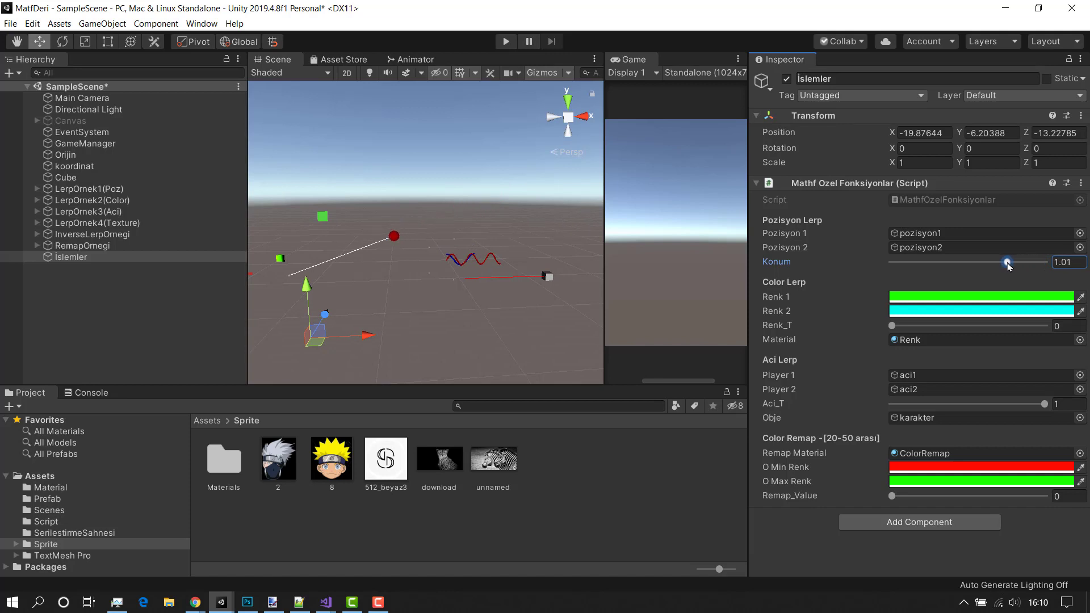
pyautogui.moveTo(1008, 266)
pyautogui.mouseDown()
pyautogui.moveTo(946, 262)
pyautogui.moveTo(970, 263)
pyautogui.mouseUp()
pyautogui.keyDown('alt'); pyautogui.moveTo(318, 290); pyautogui.dragTo(420, 286); pyautogui.keyUp('alt')
pyautogui.moveTo(973, 265)
pyautogui.mouseDown()
pyautogui.moveTo(964, 269)
pyautogui.moveTo(1009, 267)
pyautogui.moveTo(967, 274)
pyautogui.mouseUp()
# Step: Replace LerpUnclamped with Lerp in the x-position calculation on line 46
pyautogui.moveTo(325, 601)
pyautogui.click(392, 539)
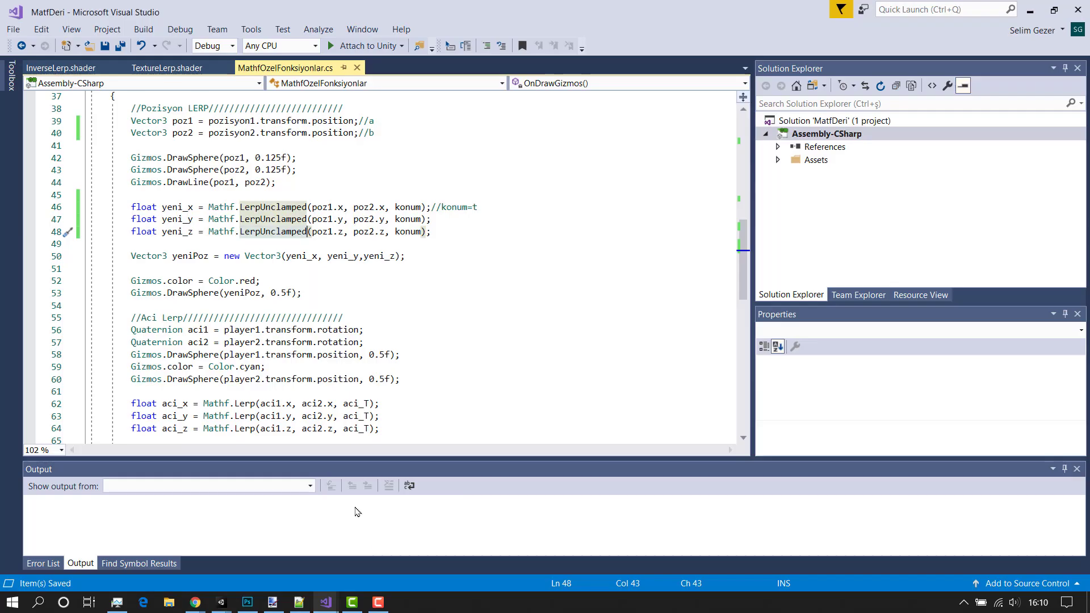
pyautogui.press('Up')
pyautogui.press('Up')
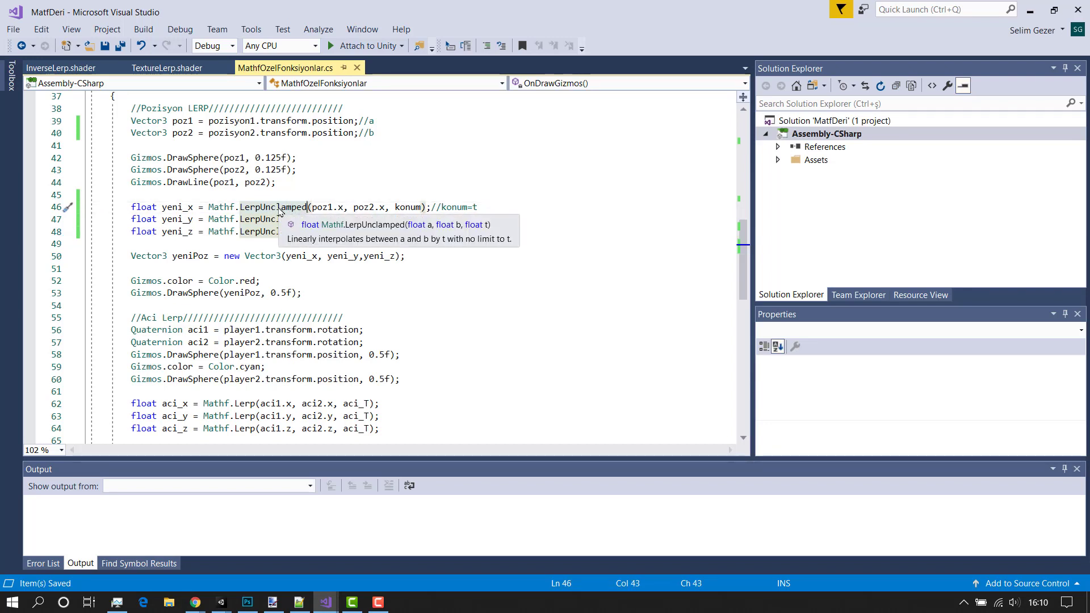
pyautogui.moveTo(282, 210)
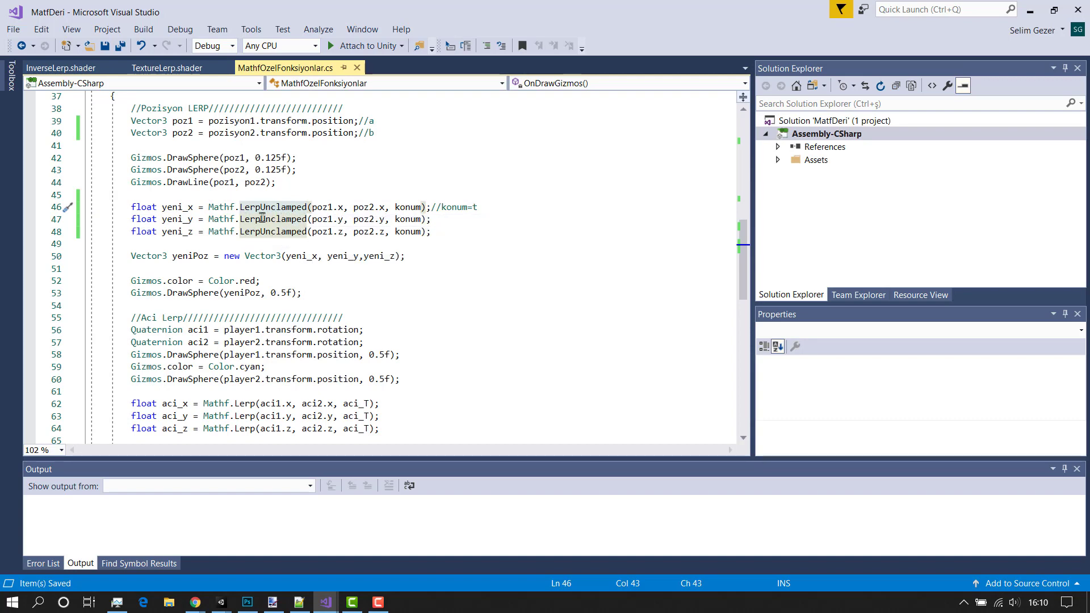
pyautogui.scroll(-1, 262, 218)
pyautogui.scroll(-5, 369, 254)
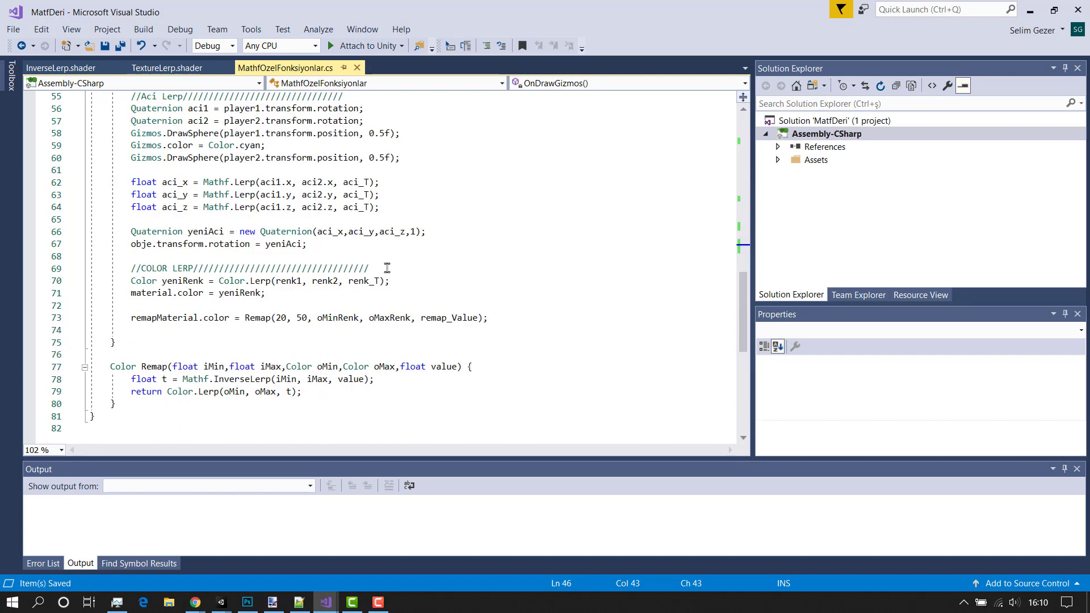
pyautogui.scroll(1, 388, 266)
pyautogui.scroll(1, 387, 266)
pyautogui.scroll(1, 386, 267)
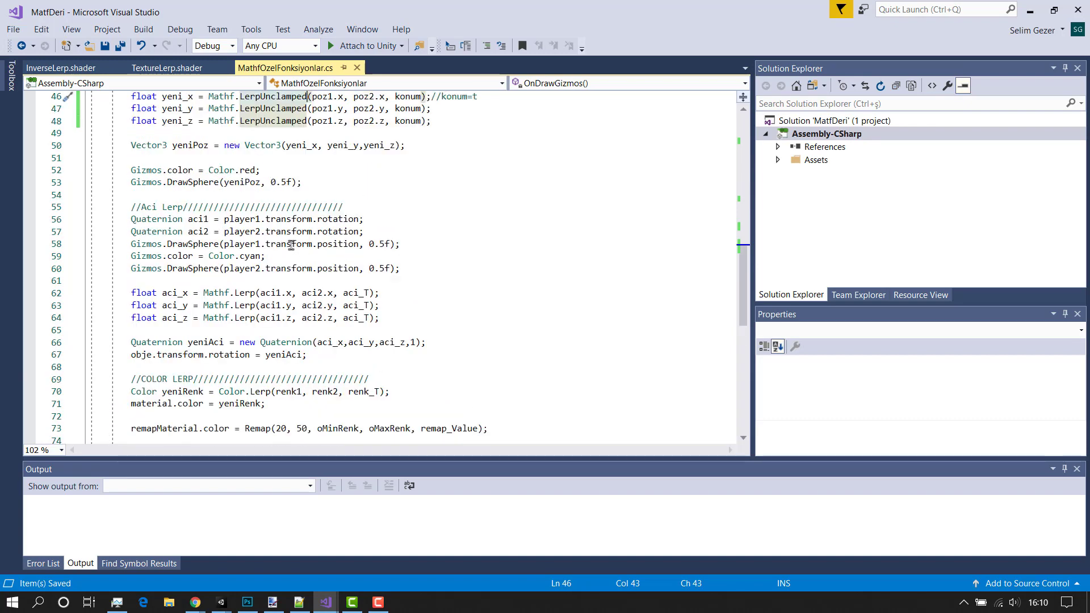
pyautogui.scroll(1, 314, 194)
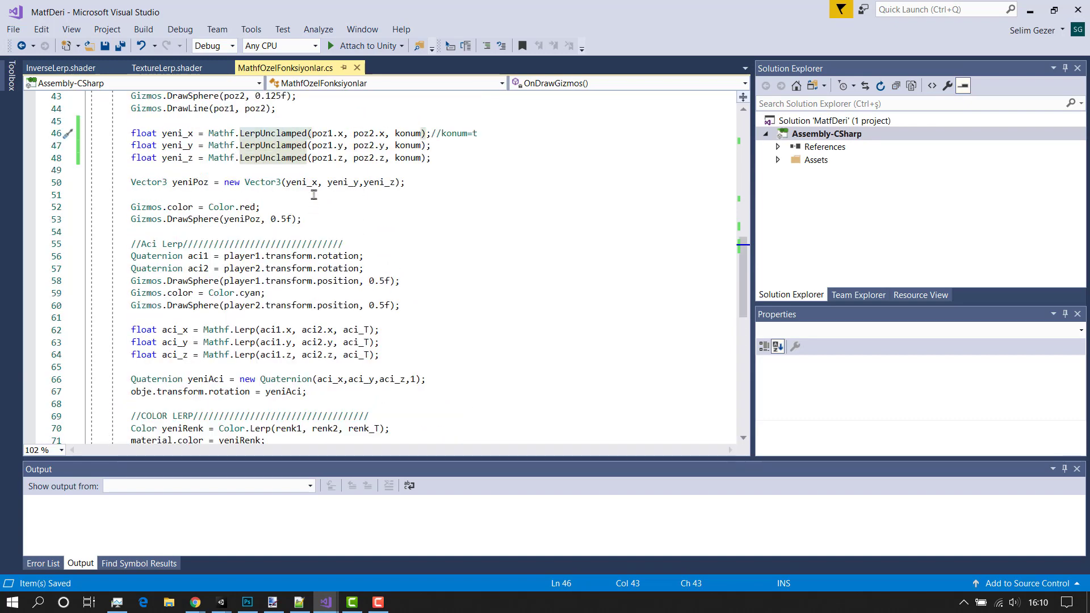
pyautogui.doubleClick(292, 136)
pyautogui.write('ler')
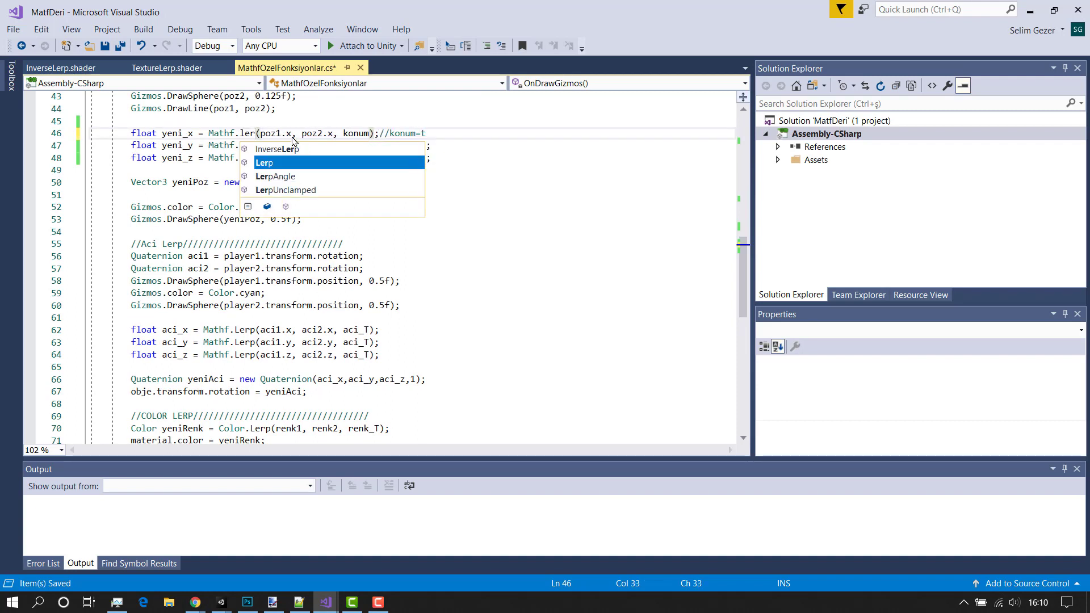
pyautogui.press('Tab')
# Step: Read the LerpAngle description in the completion suggestions, then dismiss them
pyautogui.hotkey('ctrl', 'space')
pyautogui.click(292, 177)
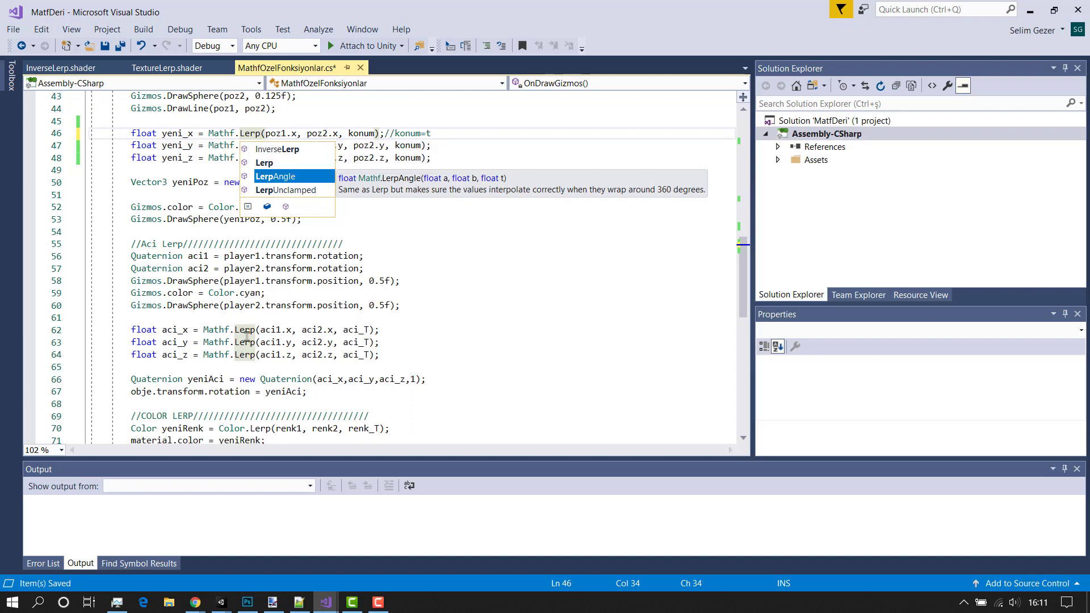
pyautogui.moveTo(253, 333)
pyautogui.press('Escape')
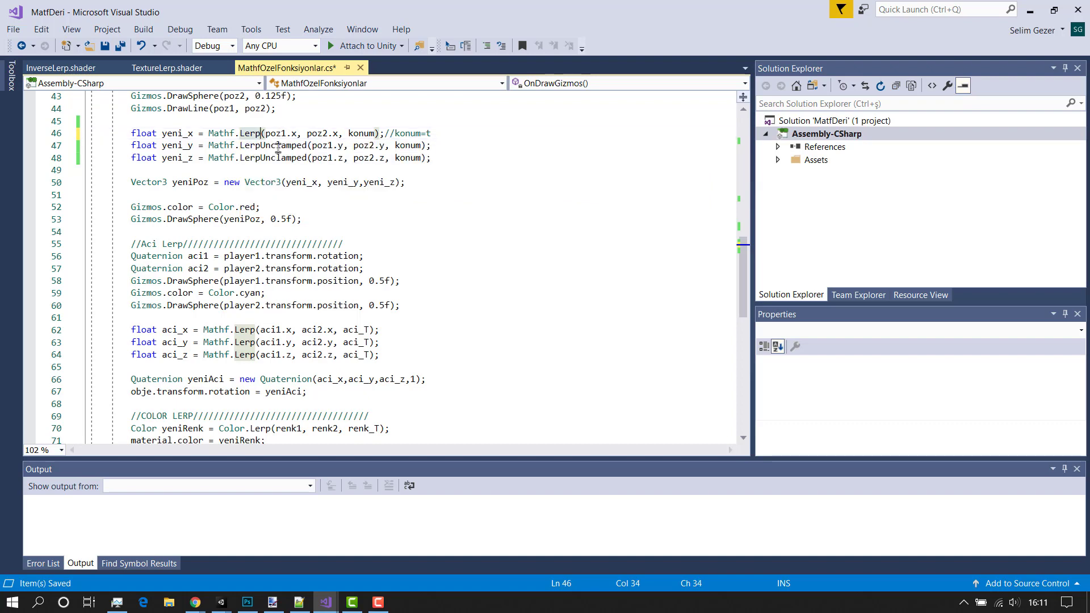
pyautogui.scroll(-1, 270, 325)
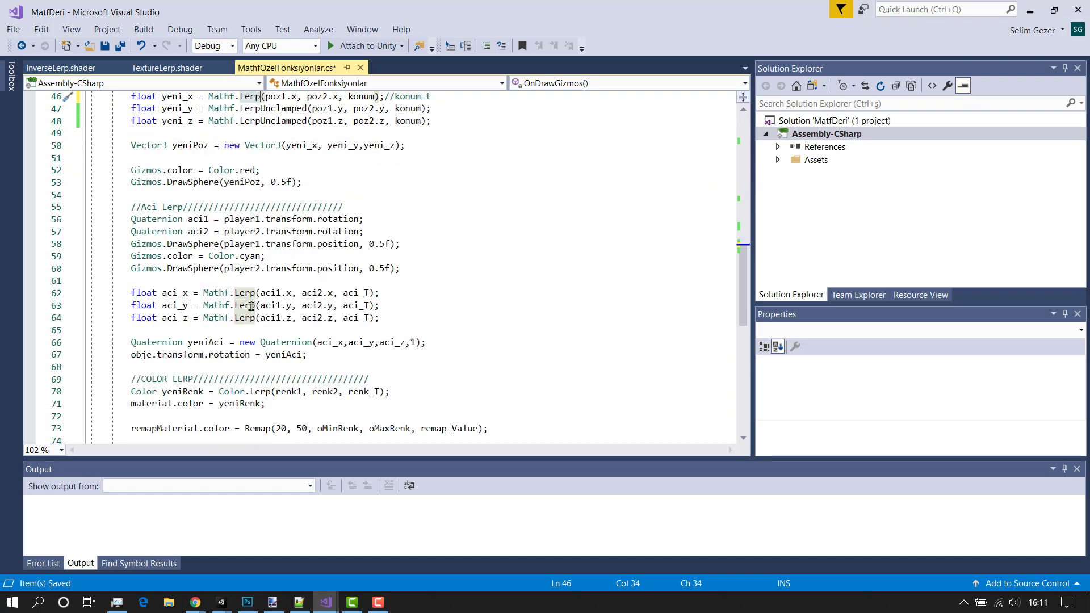
pyautogui.moveTo(252, 293)
# Step: Check the Wikipedia linear interpolation article and return to the MatfDeri code
pyautogui.moveTo(195, 601)
pyautogui.click(374, 554)
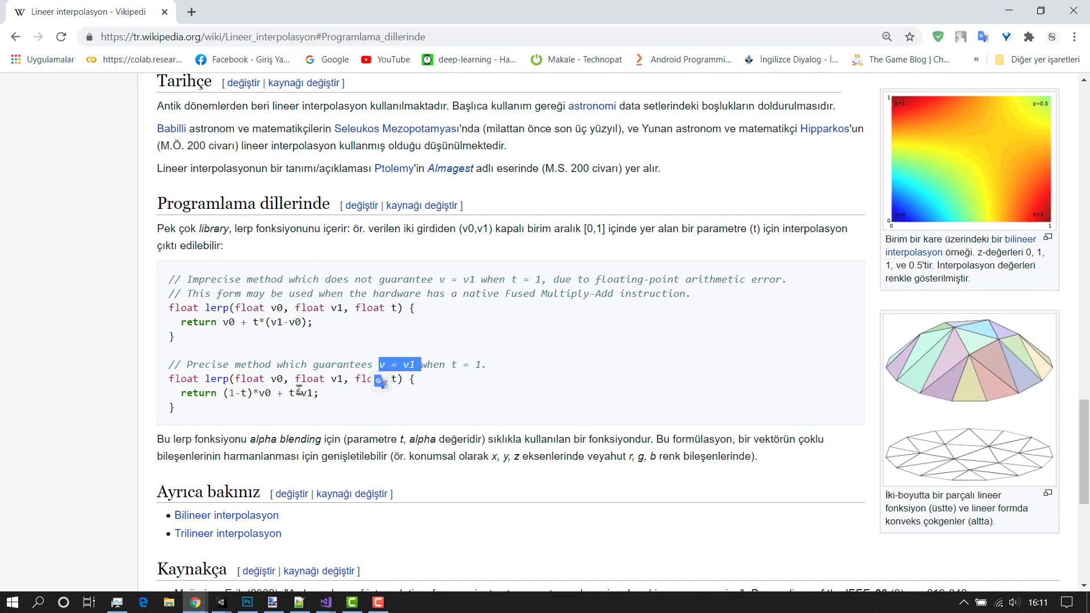
pyautogui.moveTo(325, 602)
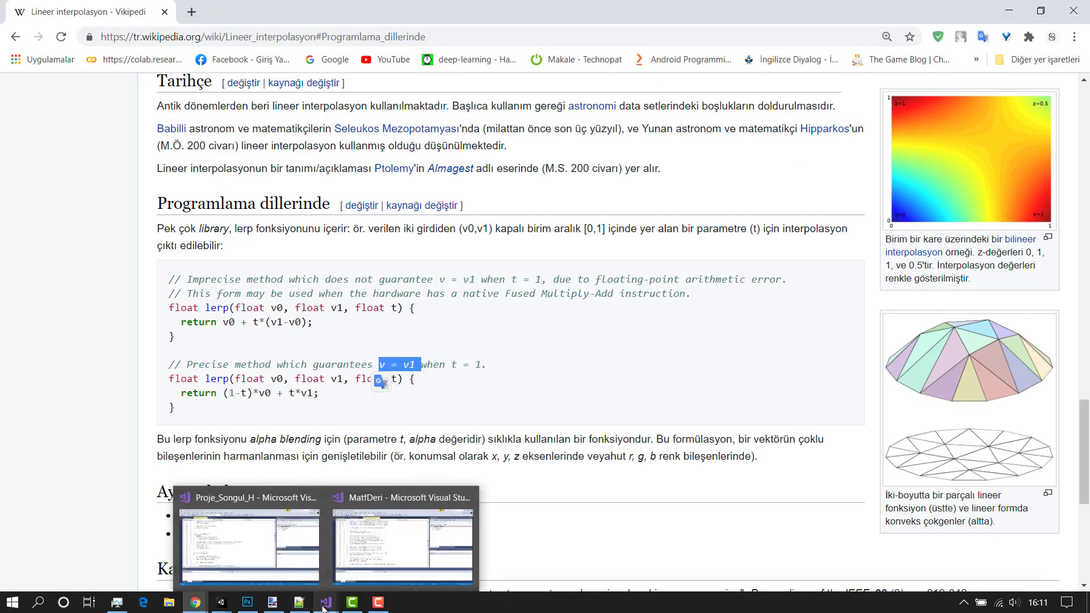
pyautogui.click(354, 554)
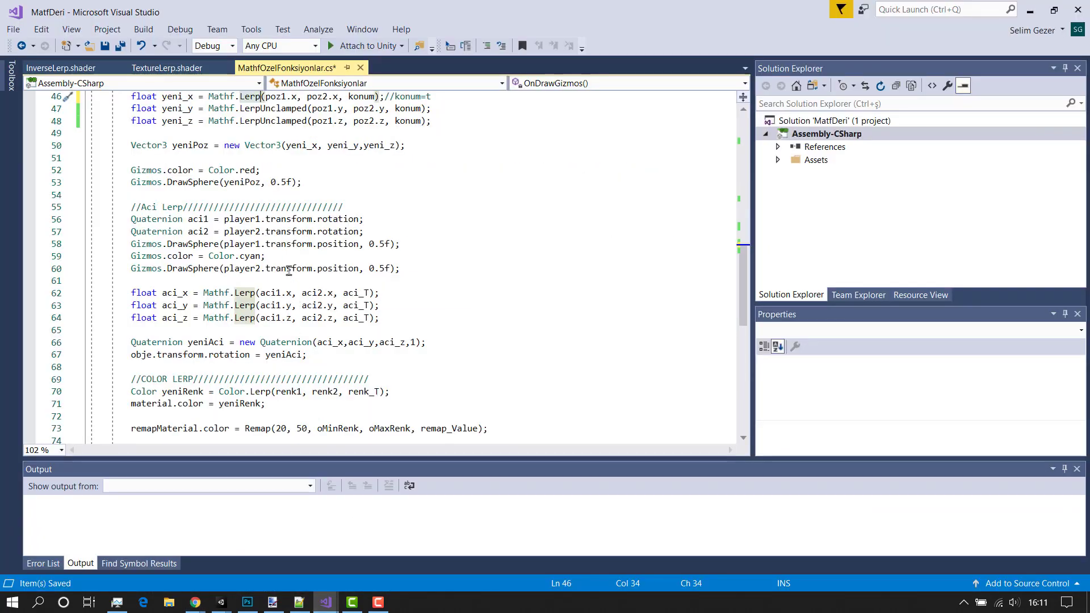
# Step: Change LerpUnclamped to Lerp on lines 47 and 48 for y and z, then save
pyautogui.doubleClick(269, 218)
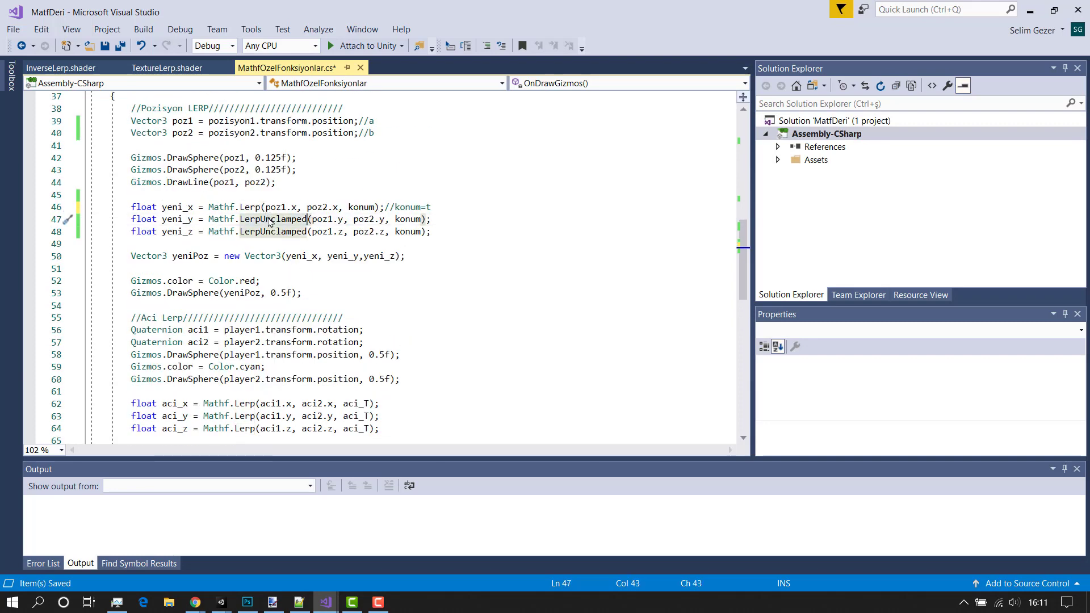
pyautogui.write('Lerp')
pyautogui.press('Escape')
pyautogui.doubleClick(282, 231)
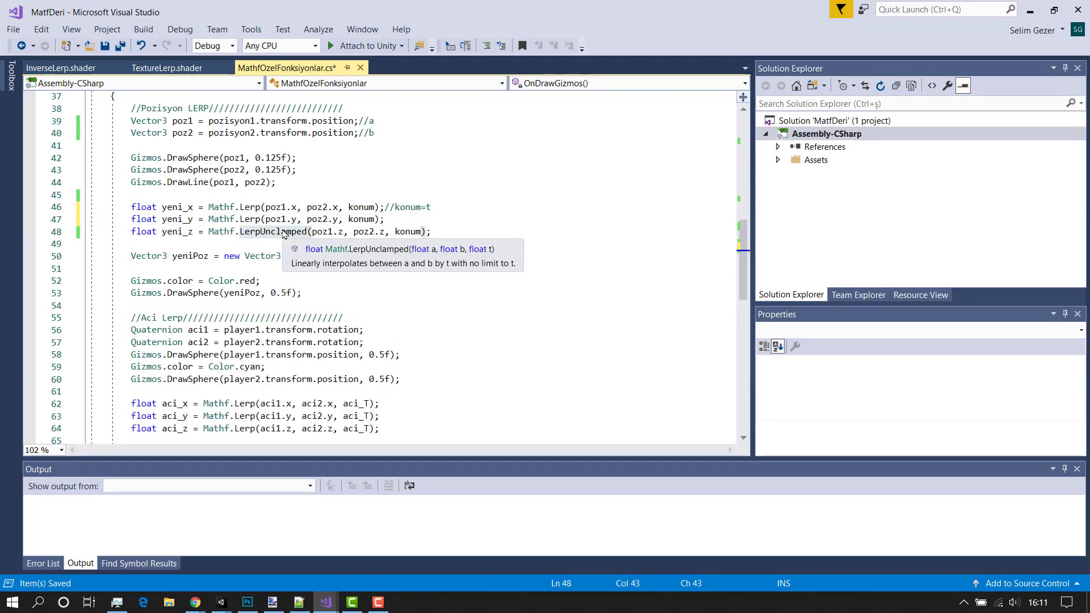
pyautogui.write('Lerp')
pyautogui.press('Escape')
pyautogui.scroll(1, 276, 267)
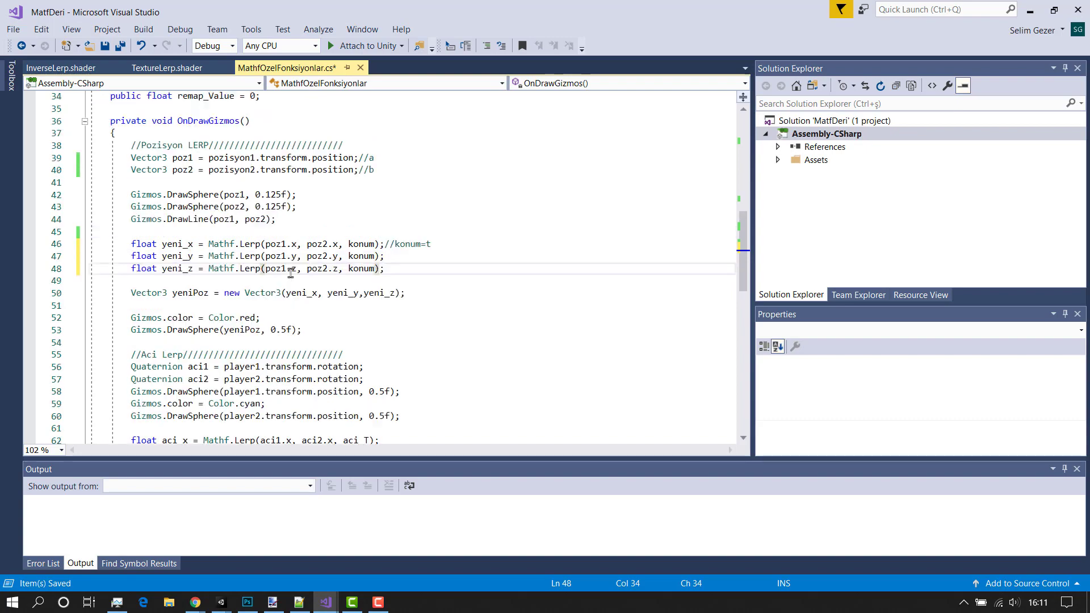
pyautogui.scroll(-3, 276, 267)
pyautogui.hotkey('ctrl', 's')
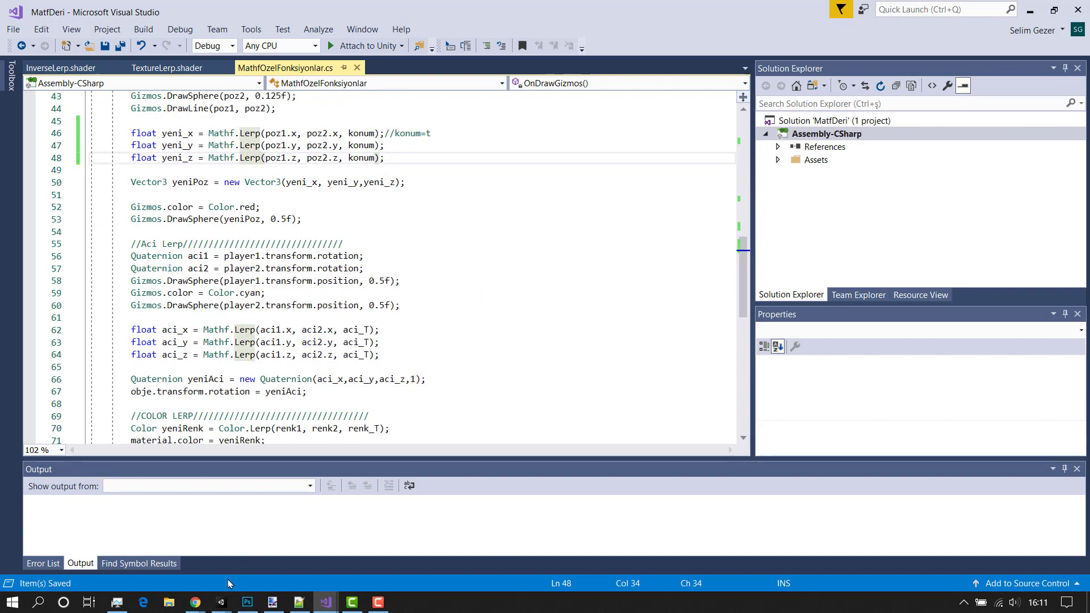
# Step: In Unity, move Konum to -0.27, set Aci_T to 0.456 and try Renk_T
pyautogui.moveTo(227, 593)
pyautogui.click(371, 511)
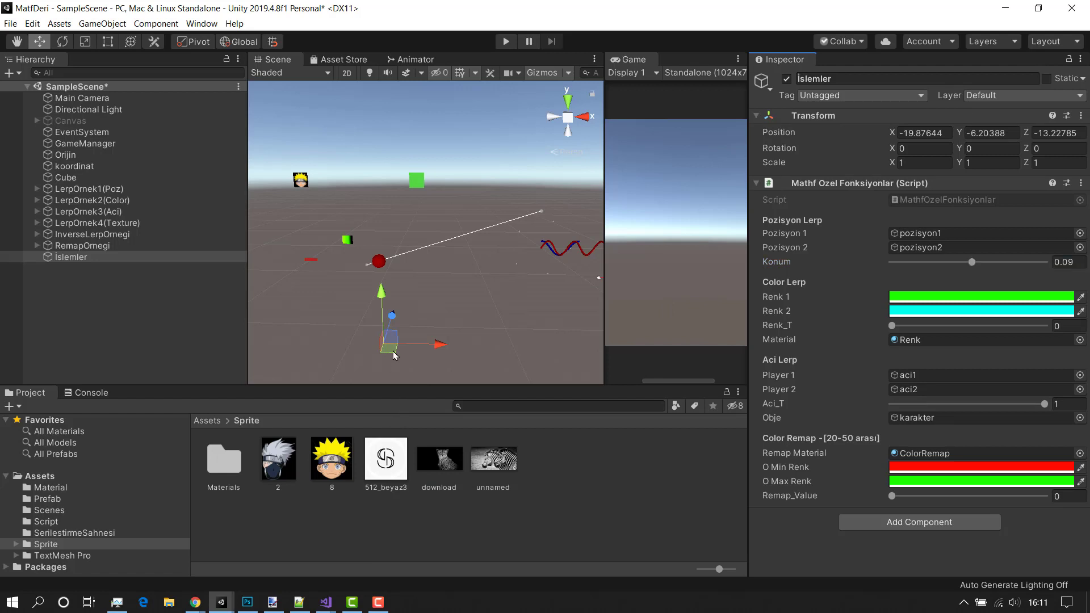
pyautogui.moveTo(925, 265)
pyautogui.mouseDown()
pyautogui.moveTo(1044, 263)
pyautogui.moveTo(958, 262)
pyautogui.mouseUp()
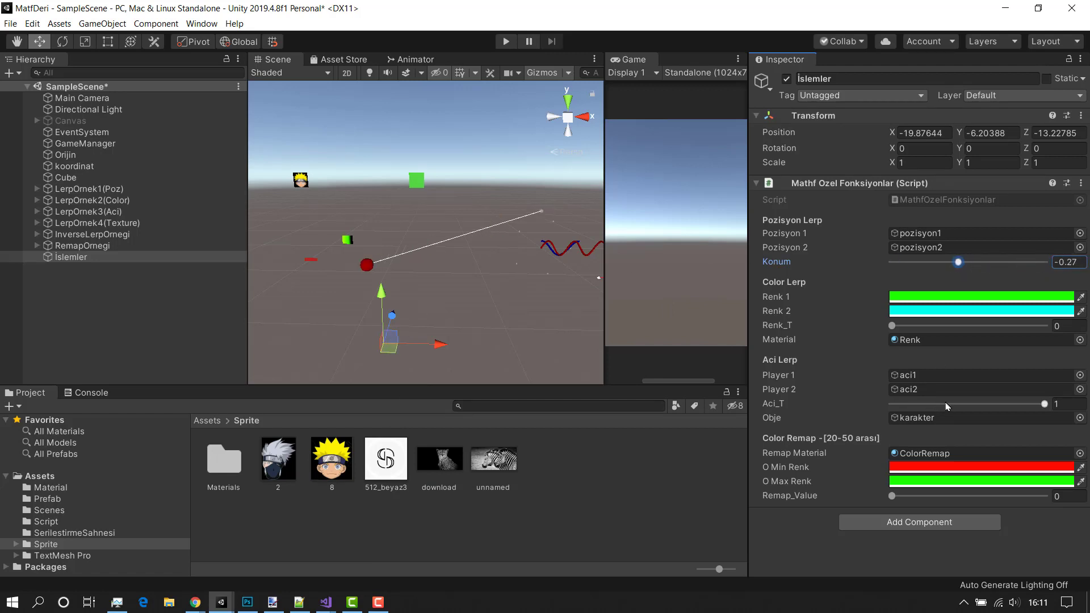
pyautogui.scroll(-3, 530, 355)
pyautogui.moveTo(947, 406); pyautogui.dragTo(1015, 404)
pyautogui.moveTo(942, 403); pyautogui.dragTo(962, 403)
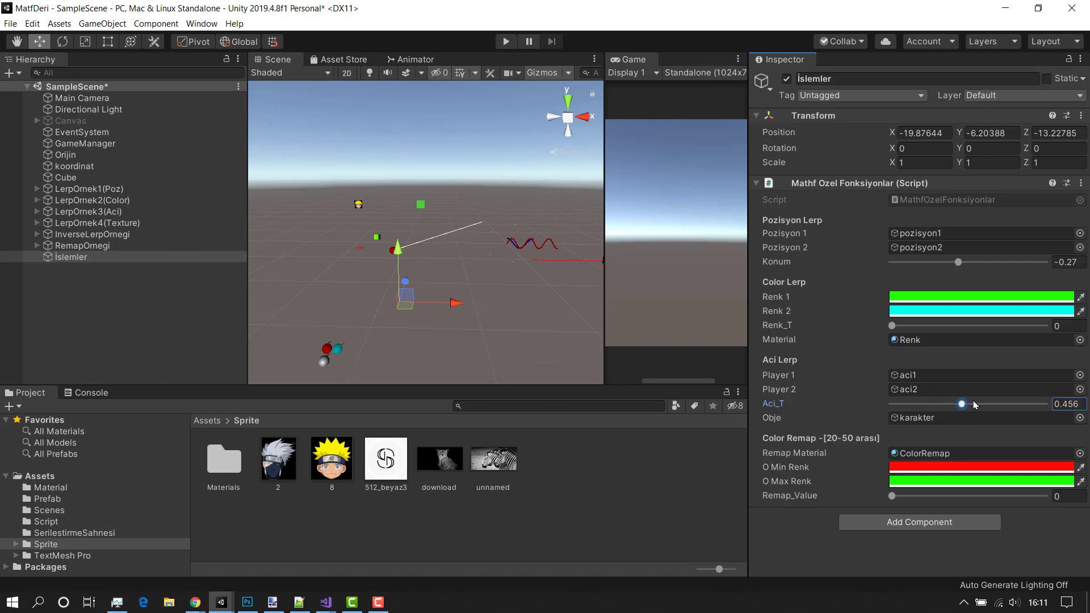
pyautogui.moveTo(891, 325)
pyautogui.mouseDown()
pyautogui.moveTo(1077, 325)
pyautogui.moveTo(891, 326)
pyautogui.mouseUp()
pyautogui.moveTo(430, 213); pyautogui.dragTo(423, 210, button='right')
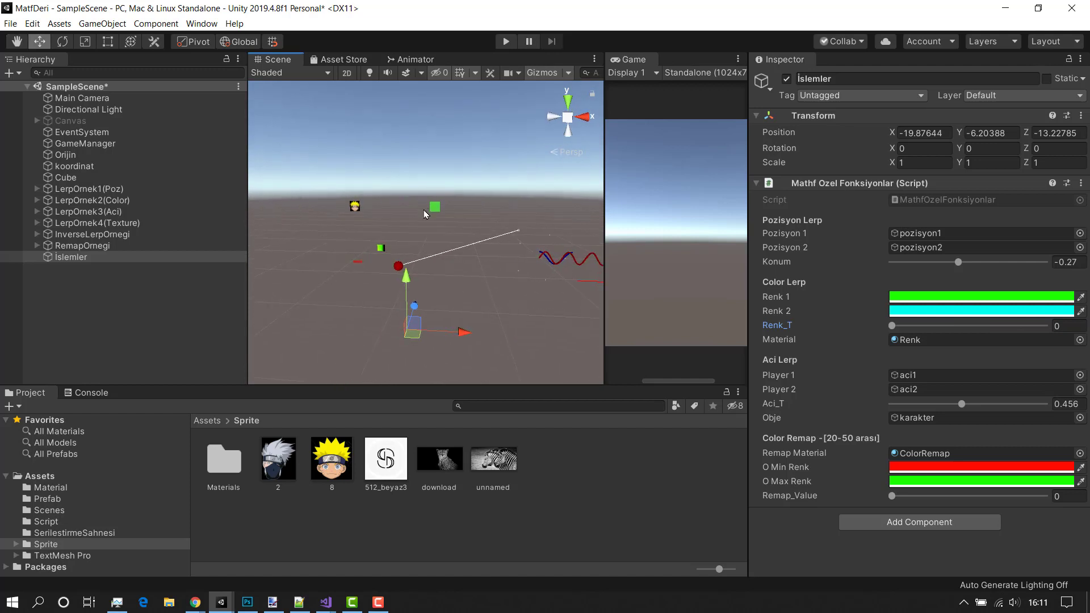
pyautogui.moveTo(447, 250); pyautogui.dragTo(437, 255, button='right')
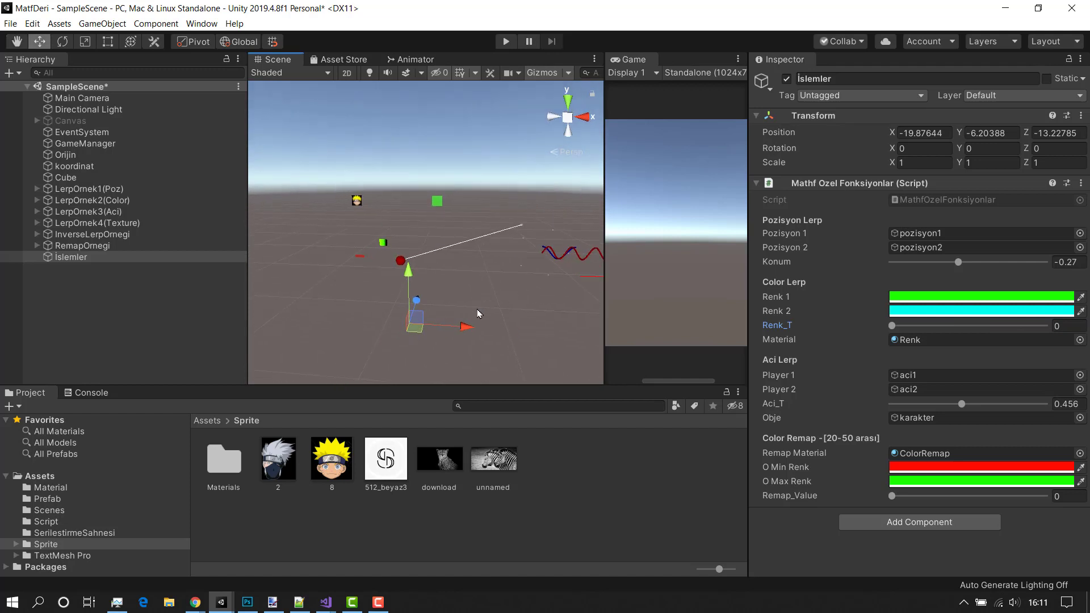
# Step: Skim the MatfDeri script, then bring up the Photoshop Mathf Özel Eşitlikler notes
pyautogui.moveTo(326, 601)
pyautogui.click(407, 539)
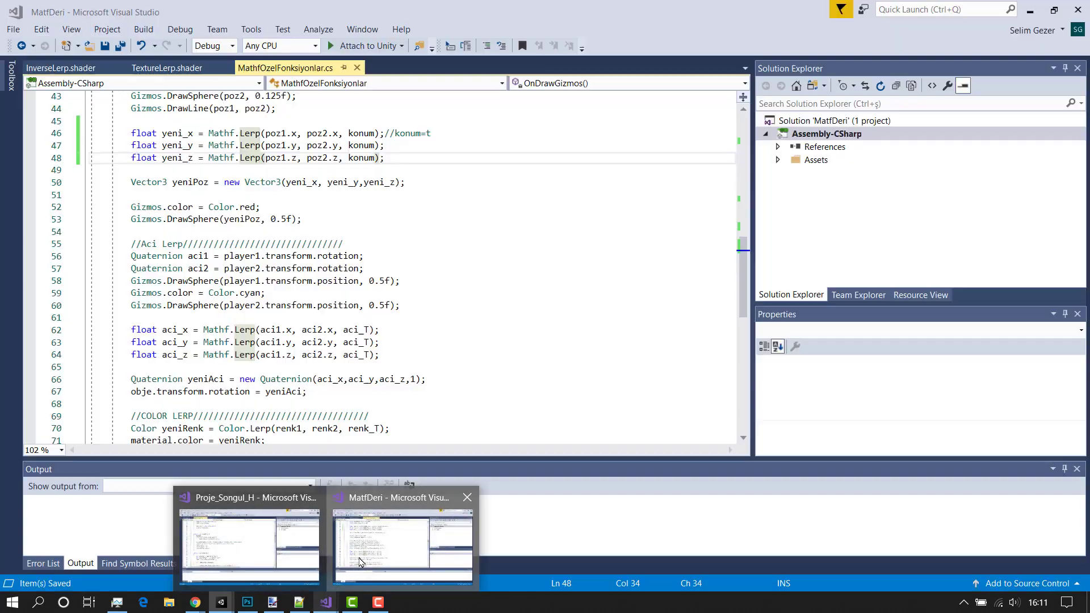
pyautogui.scroll(5, 391, 386)
pyautogui.scroll(1, 389, 384)
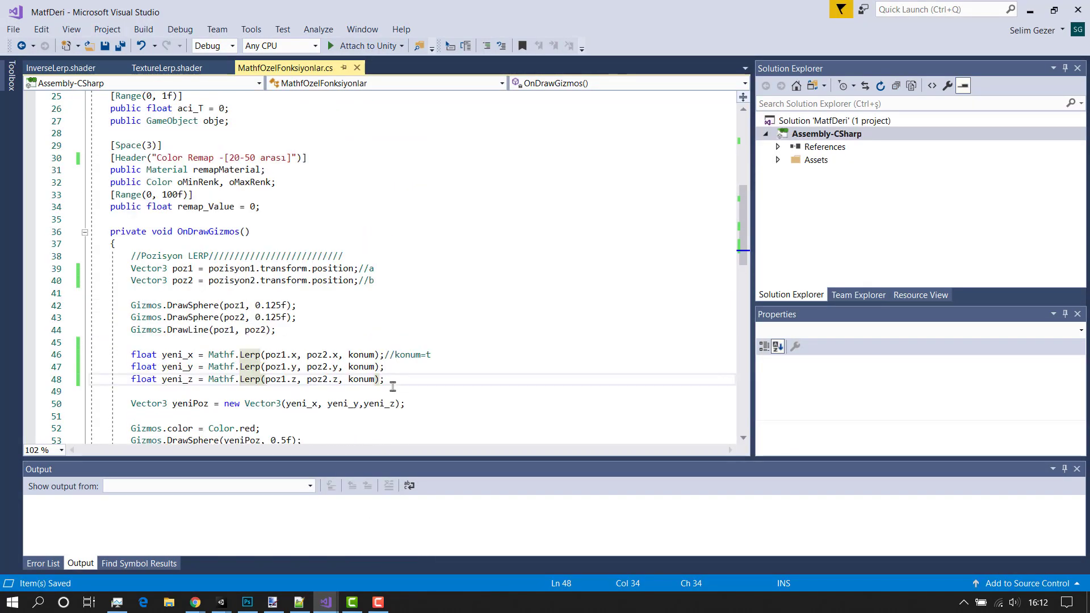
pyautogui.scroll(1, 389, 381)
pyautogui.scroll(4, 388, 379)
pyautogui.scroll(1, 386, 377)
pyautogui.scroll(2, 384, 377)
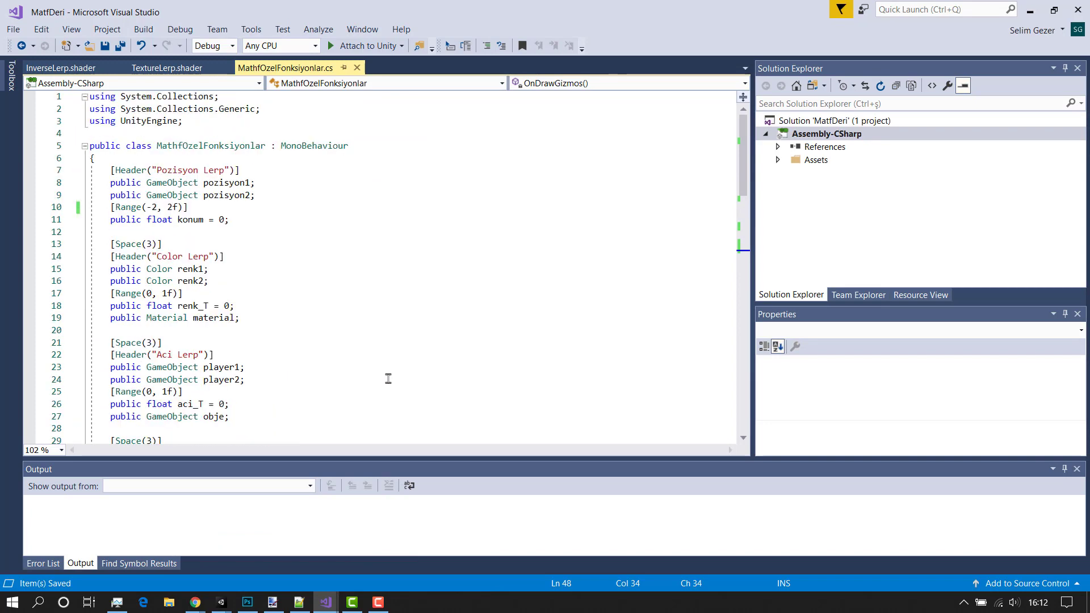
pyautogui.scroll(-3, 385, 377)
pyautogui.moveTo(246, 602)
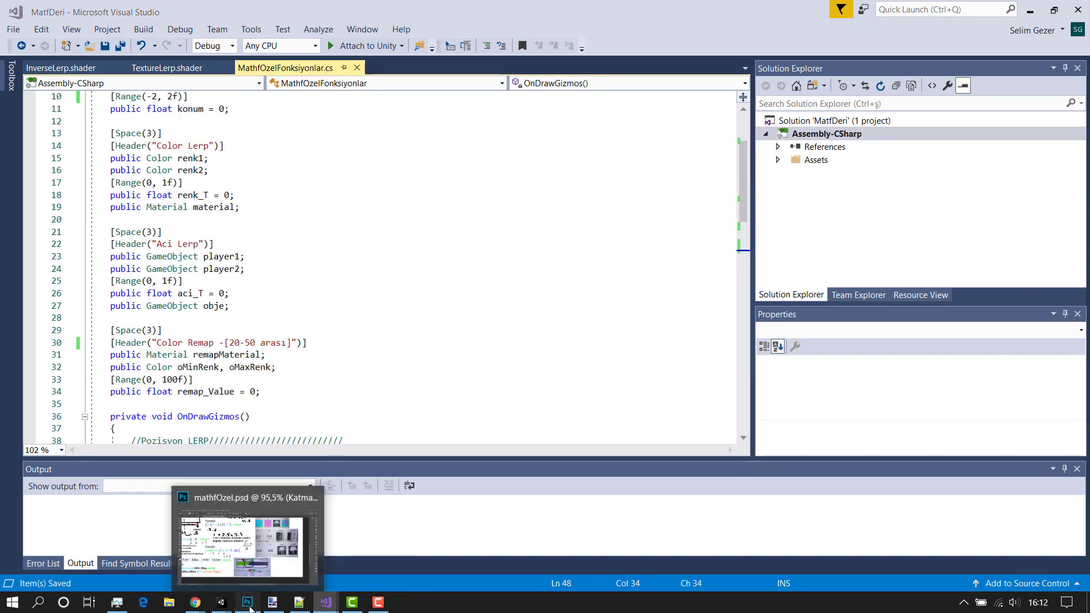
pyautogui.click(284, 539)
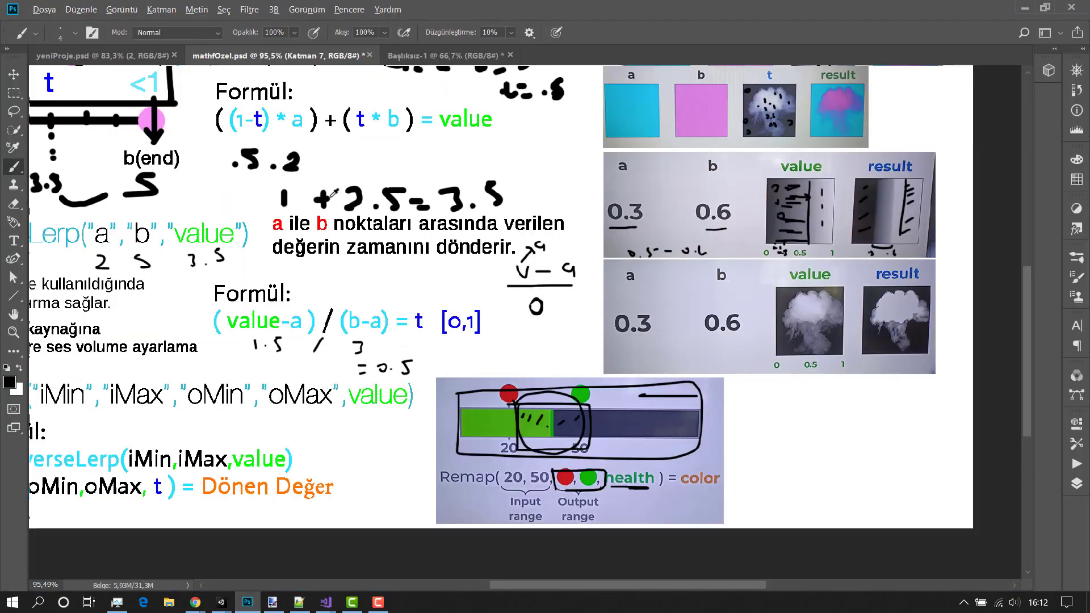
pyautogui.keyDown('alt'); pyautogui.scroll(-2, 334, 193); pyautogui.keyUp('alt')
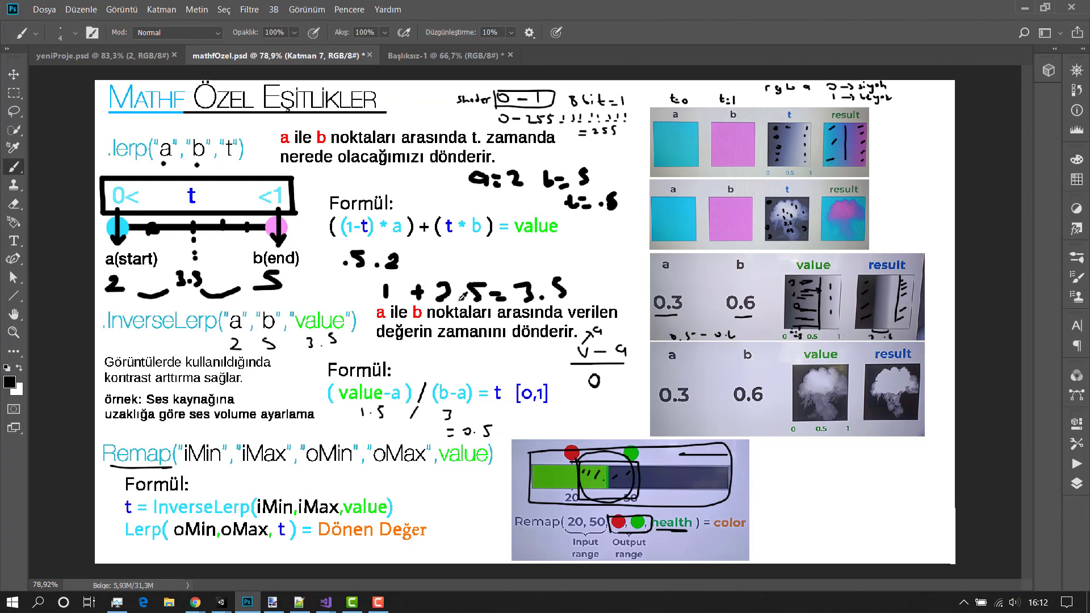